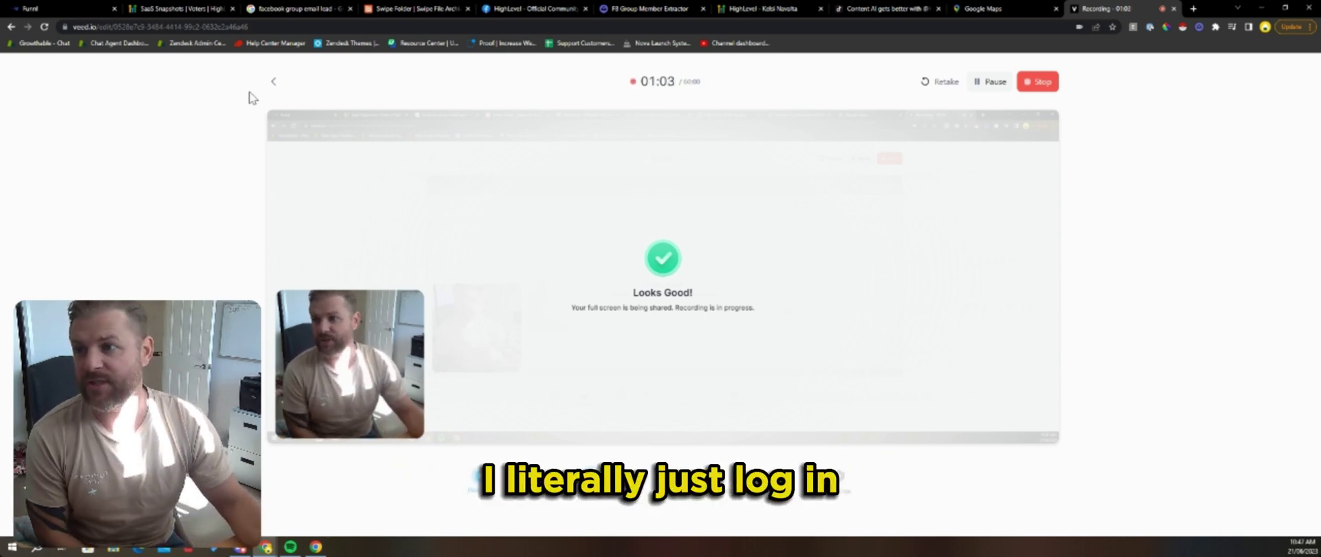
Step: Cycle through the SaaS Snapshots, booking and recording tabs, ending on the Funnl Pest Control Snapshot page
{"action": "left_click", "coordinate": [165, 10]}
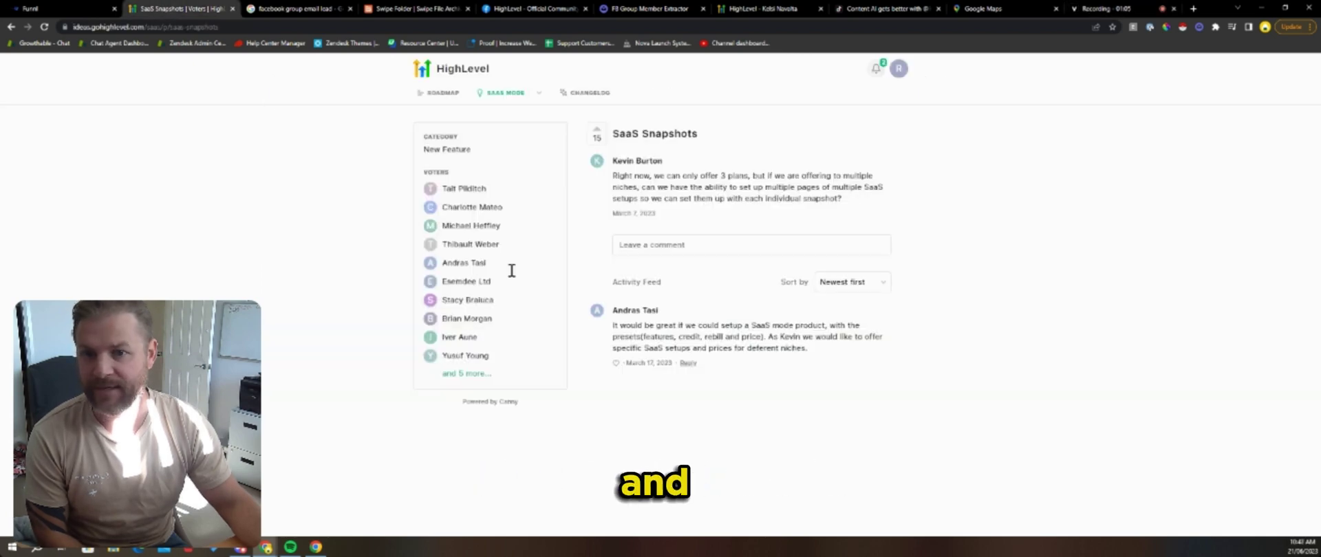
{"action": "left_click", "coordinate": [809, 8]}
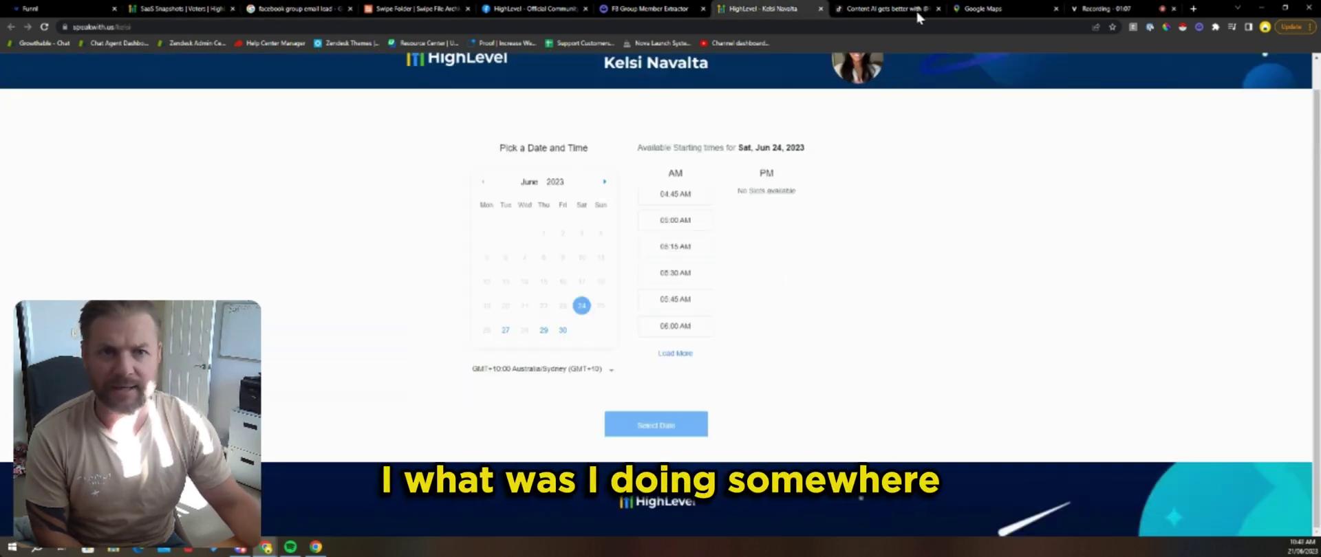
{"action": "left_click", "coordinate": [997, 9]}
{"action": "left_click", "coordinate": [888, 8]}
{"action": "left_click", "coordinate": [1020, 8]}
{"action": "left_click", "coordinate": [1119, 8]}
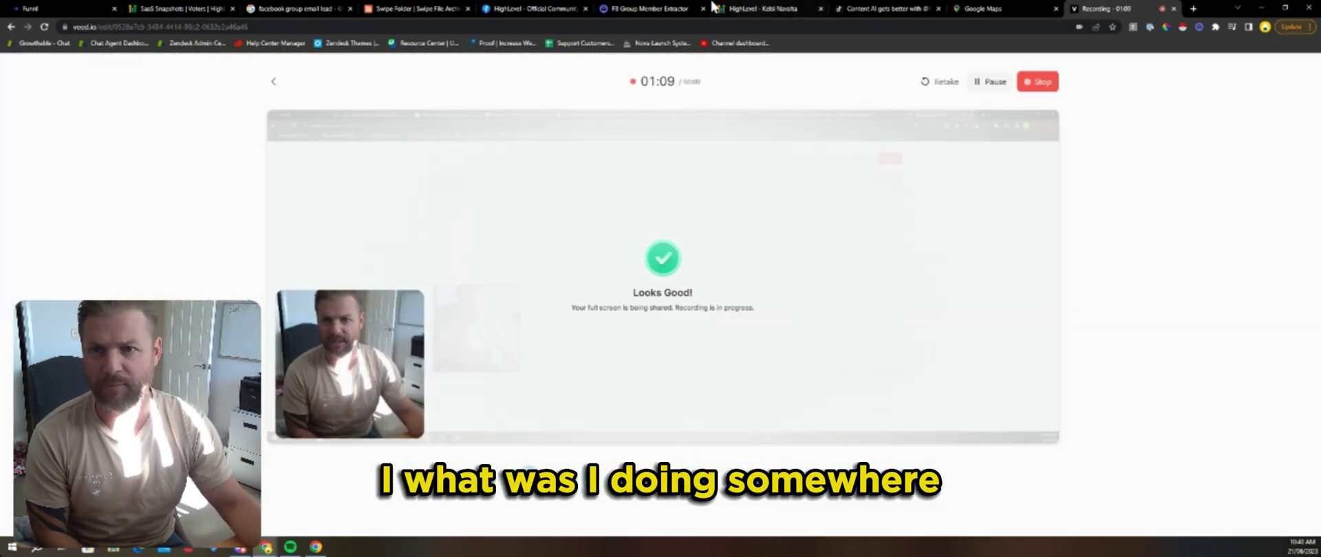
{"action": "left_click", "coordinate": [785, 8]}
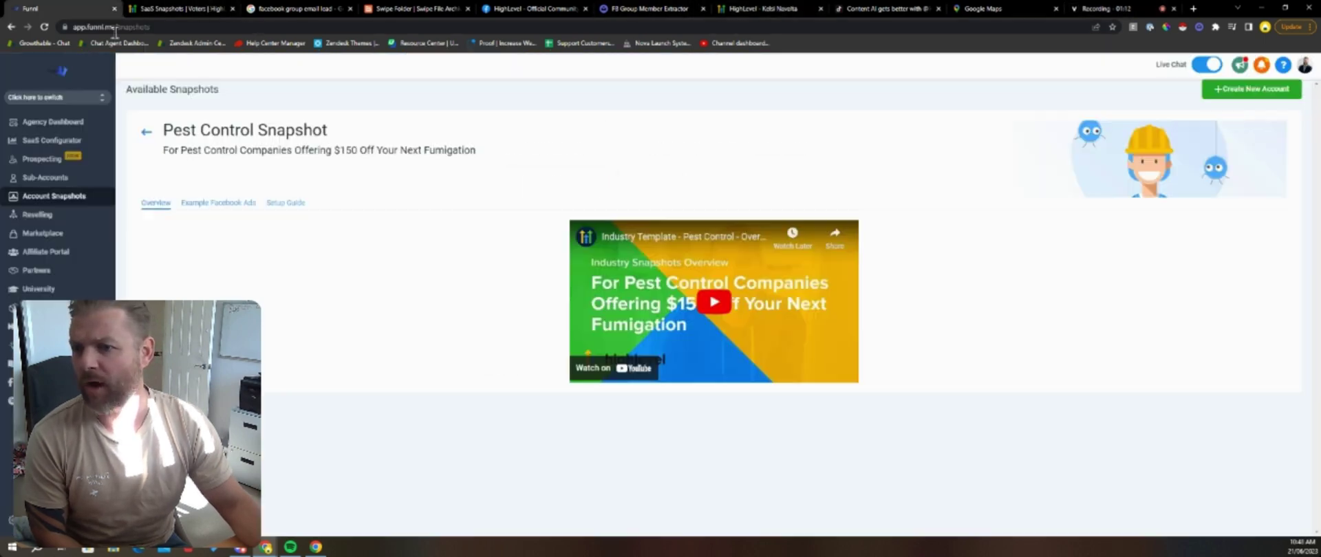
{"action": "left_click", "coordinate": [103, 8]}
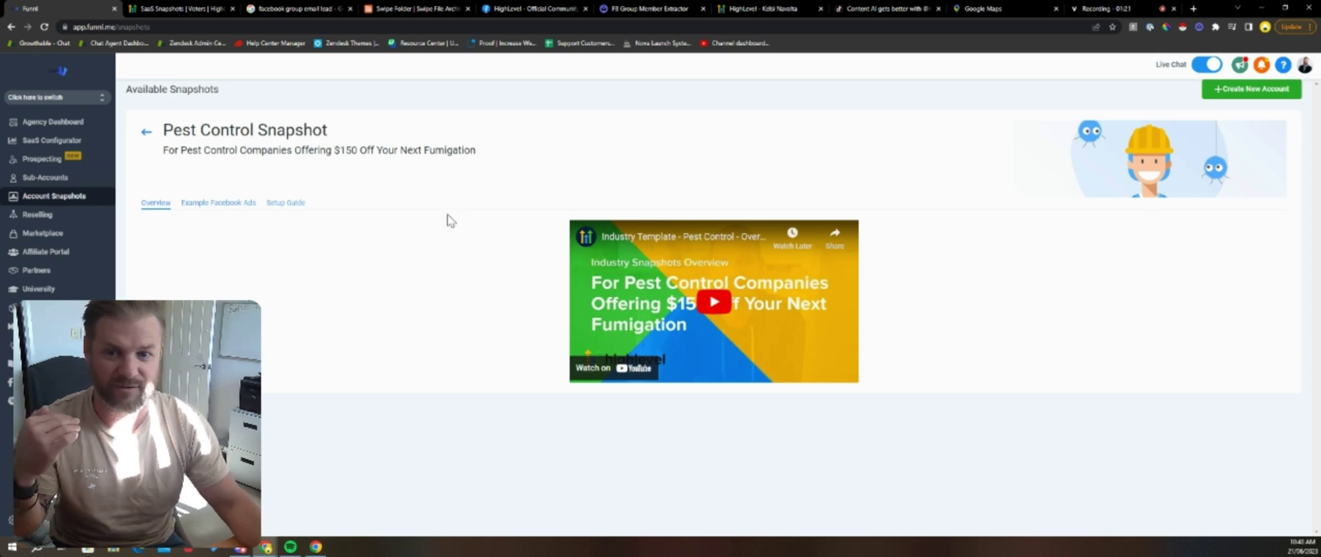
Step: Return to Available Snapshots and choose Select & Create New Account on the Pest Control card
{"action": "left_click", "coordinate": [143, 134]}
{"action": "scroll", "coordinate": [441, 207], "scroll_direction": "down", "scroll_amount": 4}
{"action": "scroll", "coordinate": [463, 249], "scroll_direction": "down", "scroll_amount": 1}
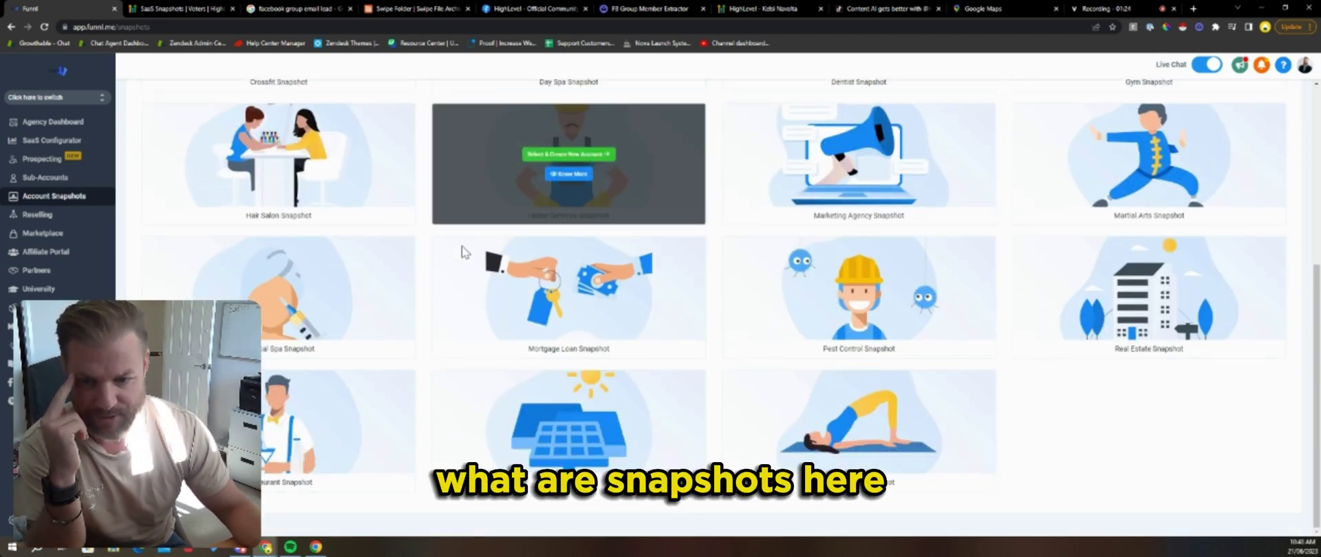
{"action": "mouse_move", "coordinate": [851, 323]}
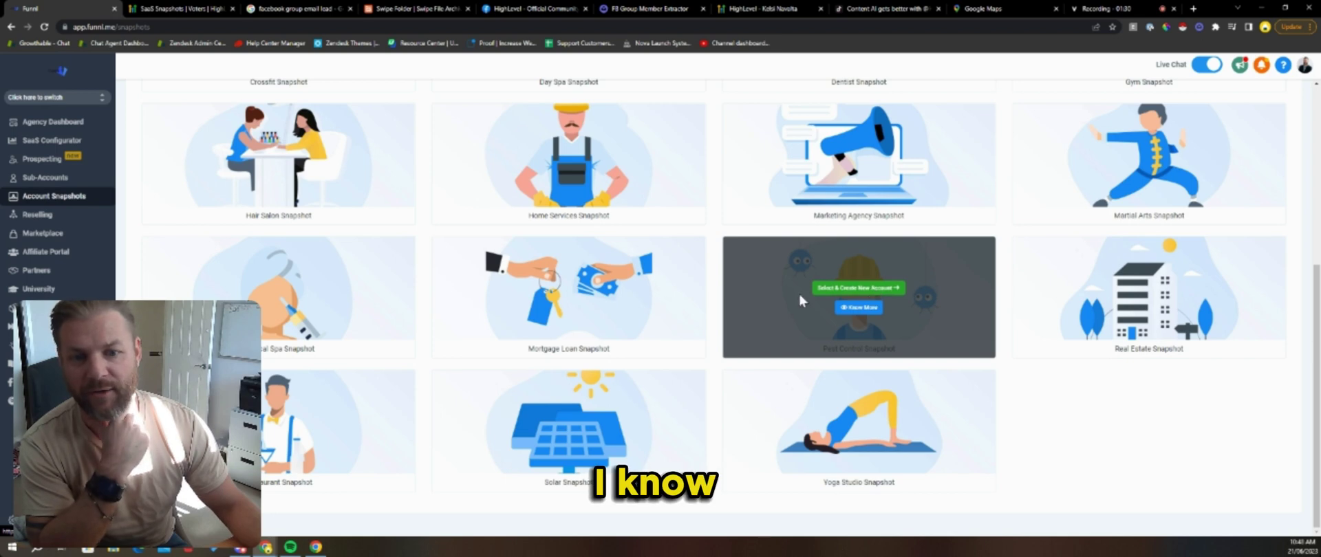
{"action": "left_click", "coordinate": [872, 290]}
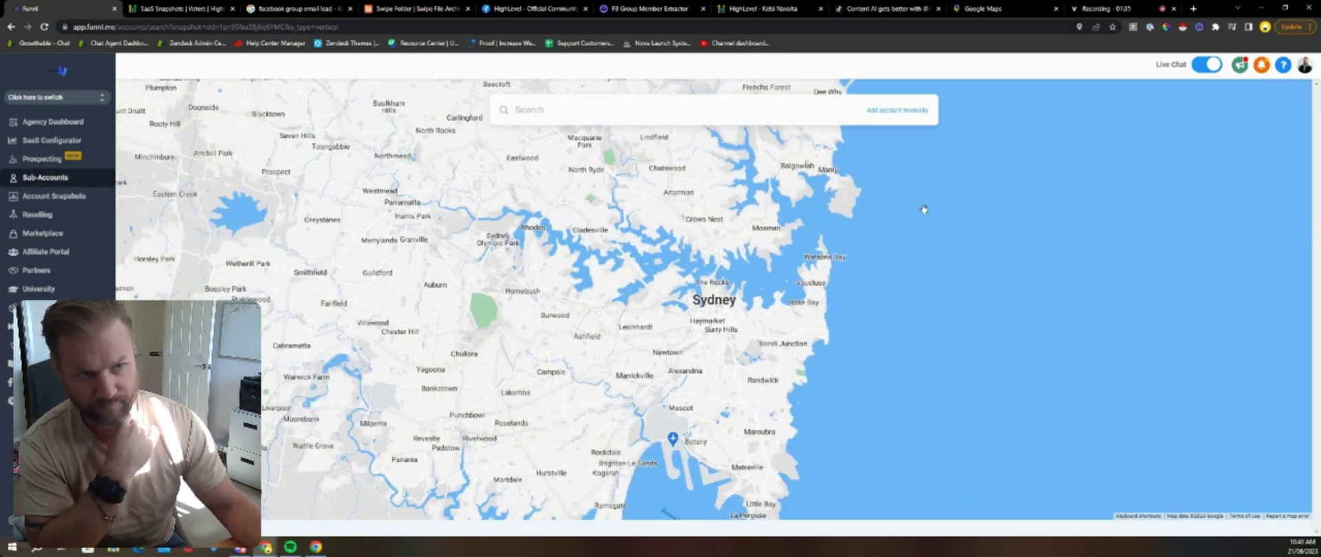
{"action": "left_click", "coordinate": [1194, 9]}
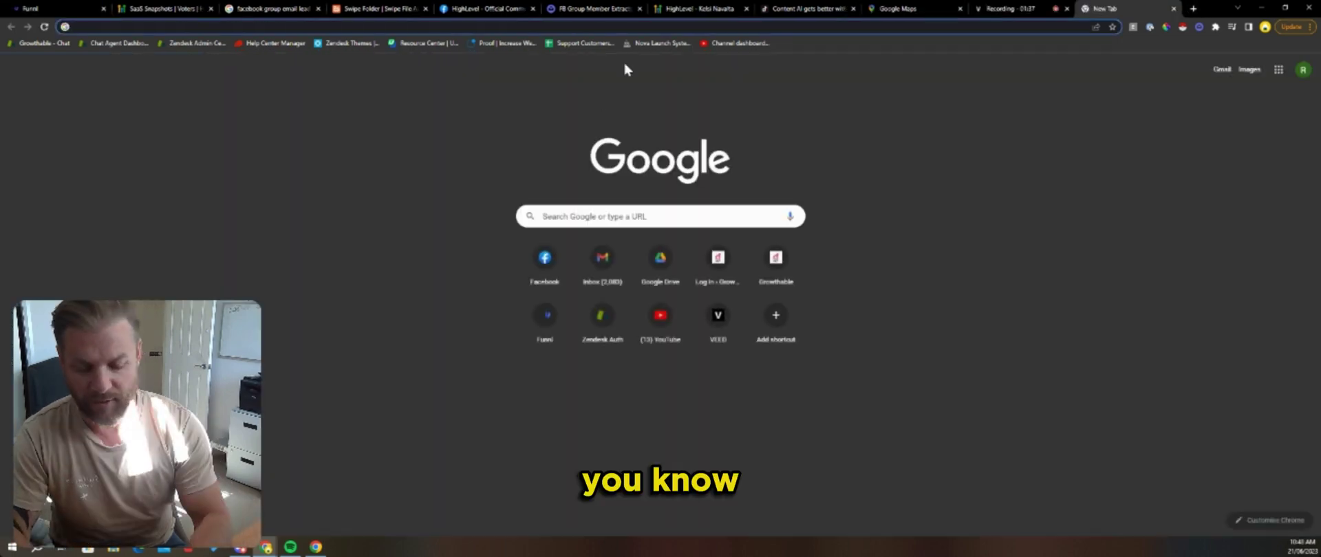
{"action": "type", "text": "maps"}
{"action": "key", "text": "Return"}
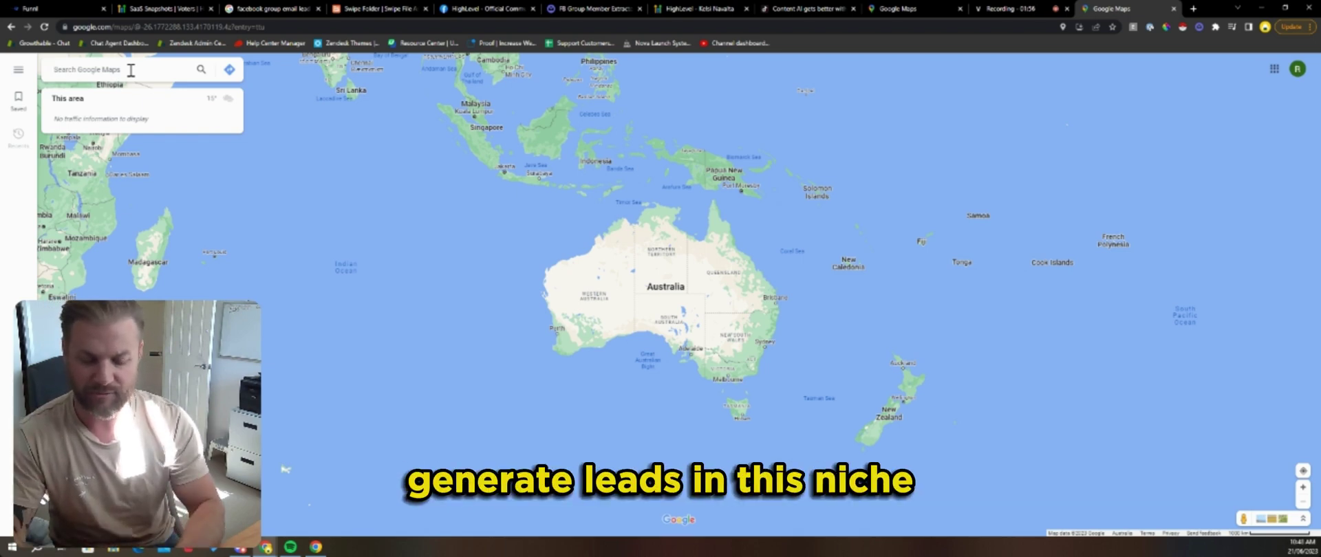
{"action": "type", "text": "p"}
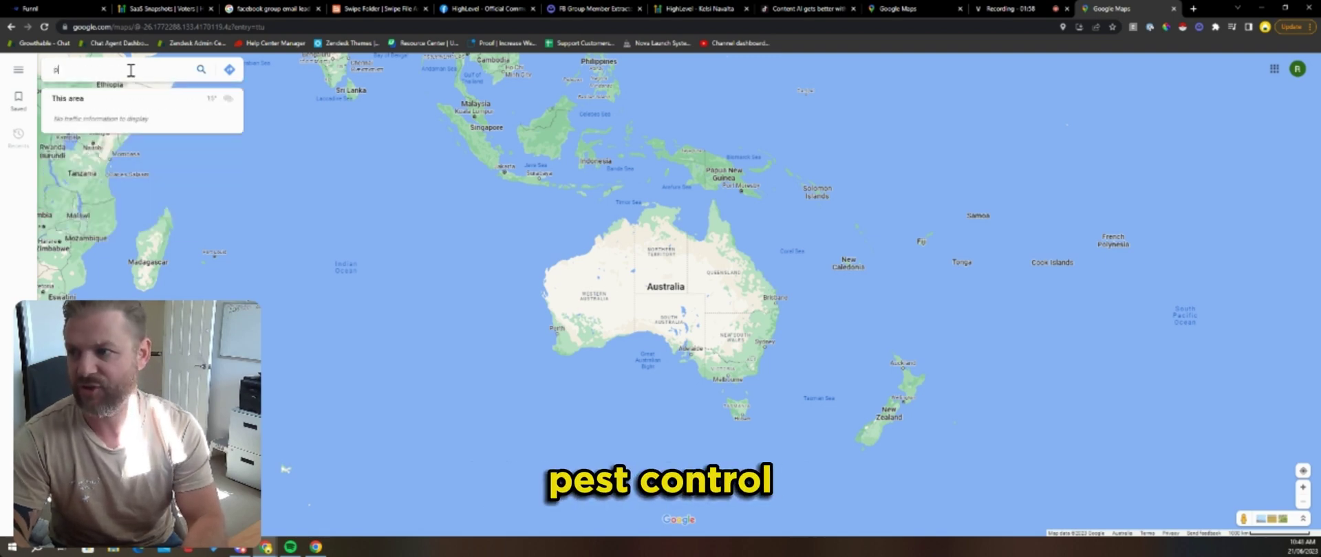
{"action": "type", "text": "est control"}
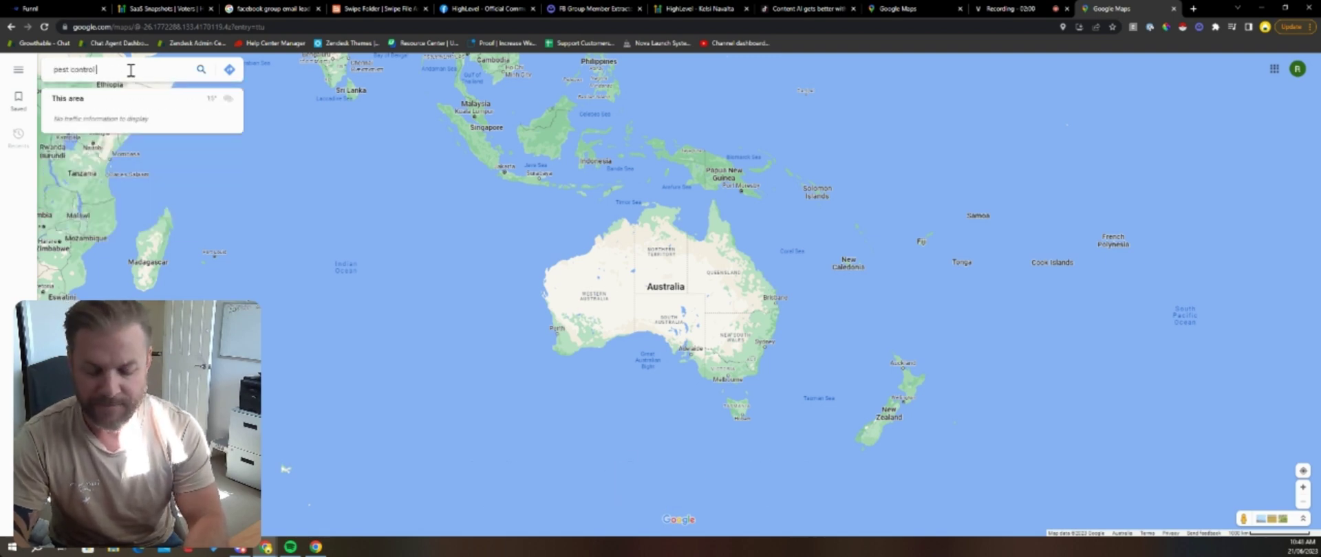
{"action": "type", "text": " nsw"}
{"action": "key", "text": "Return"}
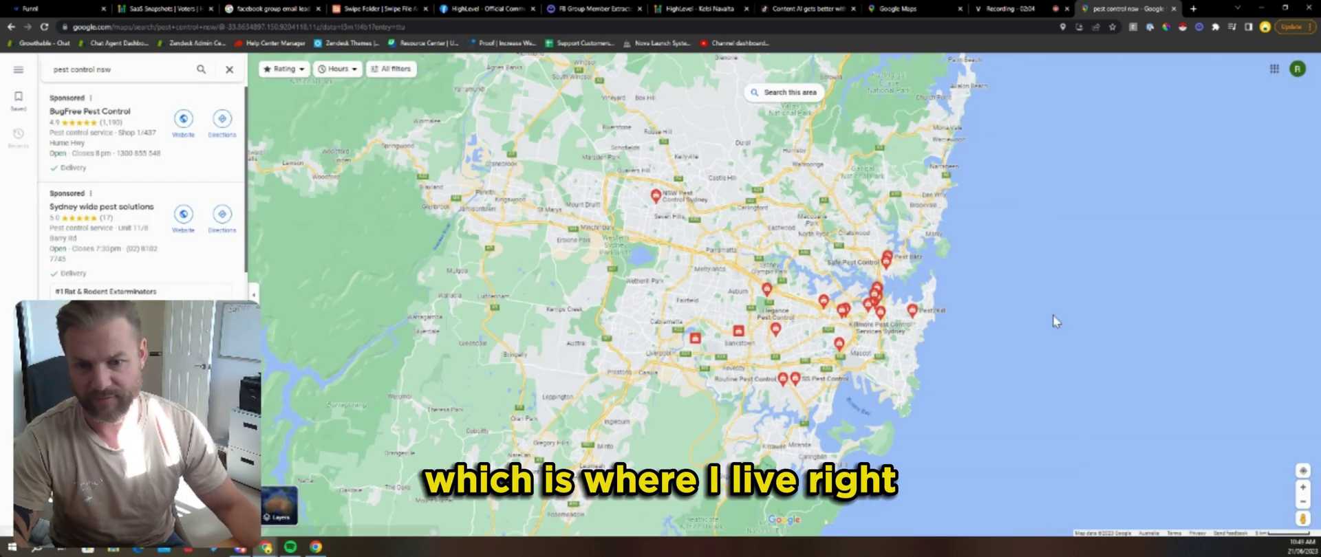
{"action": "scroll", "coordinate": [144, 275], "scroll_direction": "down", "scroll_amount": 5}
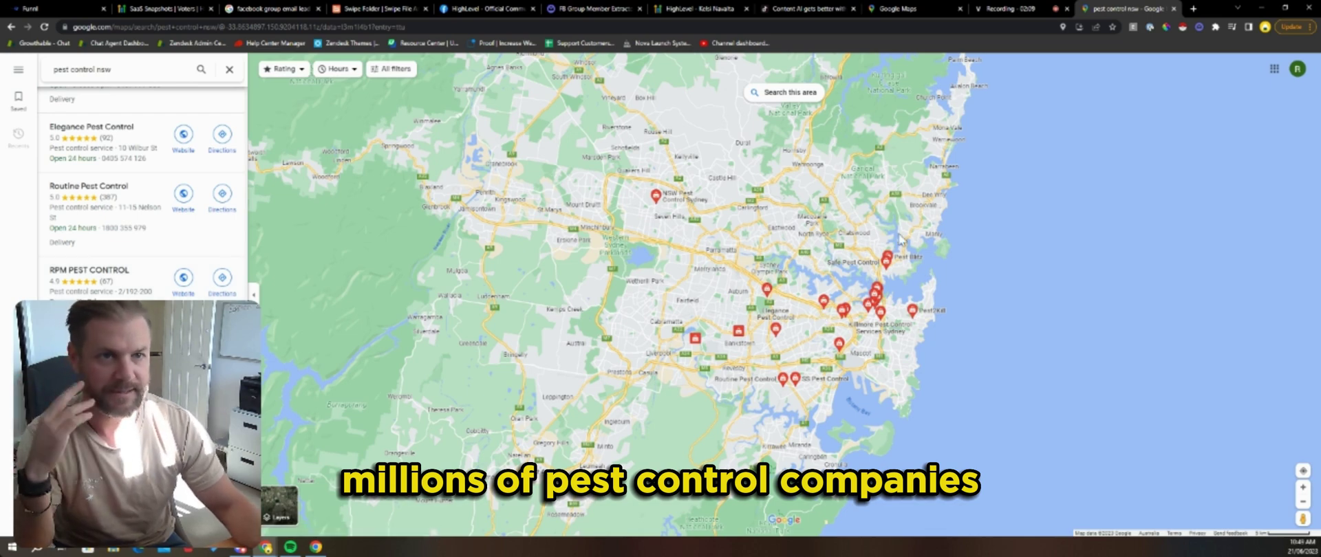
{"action": "left_click", "coordinate": [1175, 9]}
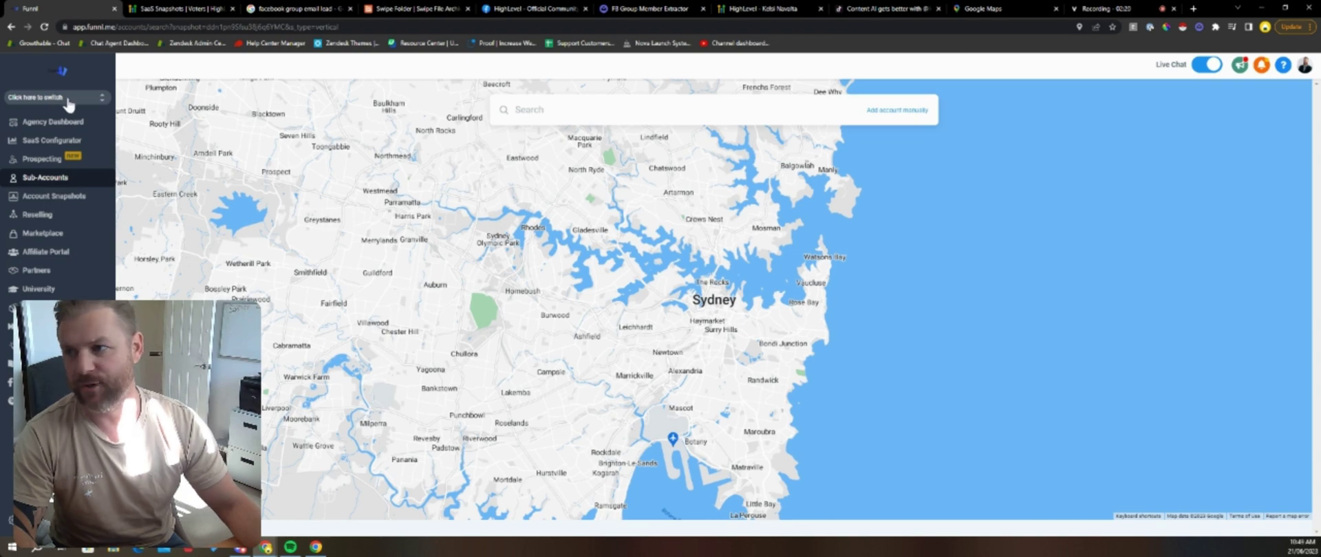
Step: Switch into the Funnl.me sub-account and dismiss the phone-number banner
{"action": "left_click", "coordinate": [68, 98]}
{"action": "left_click", "coordinate": [187, 158]}
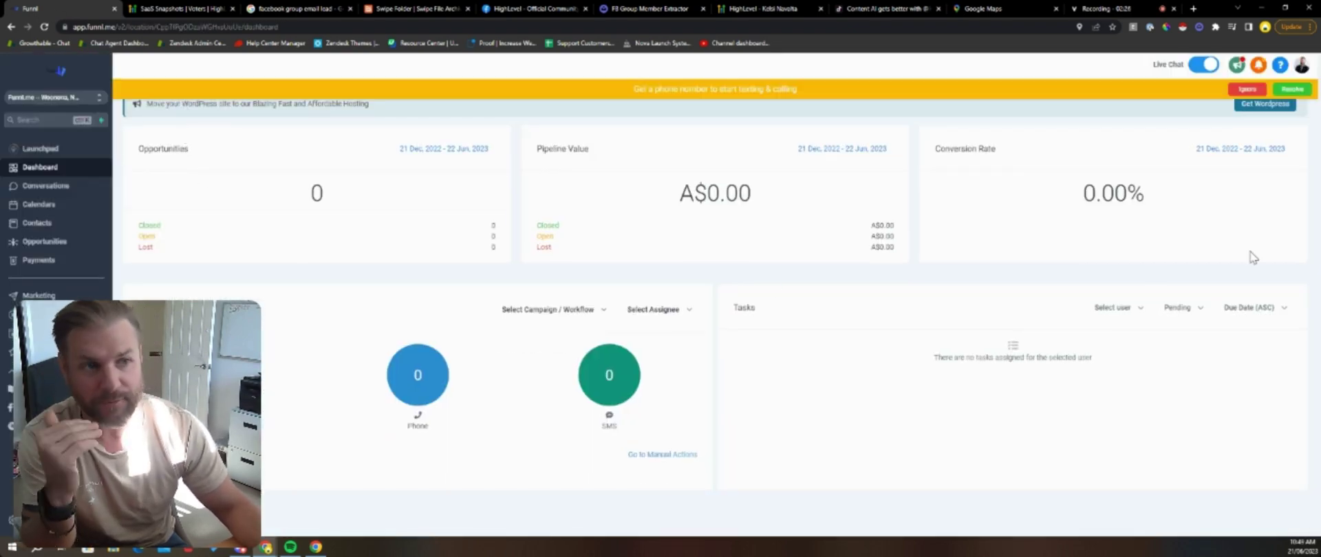
{"action": "left_click", "coordinate": [1232, 94]}
Step: Open the Funnl Me Landing Page funnel under Sites > Funnels, then view the Swipe Folder site
{"action": "left_click", "coordinate": [38, 333]}
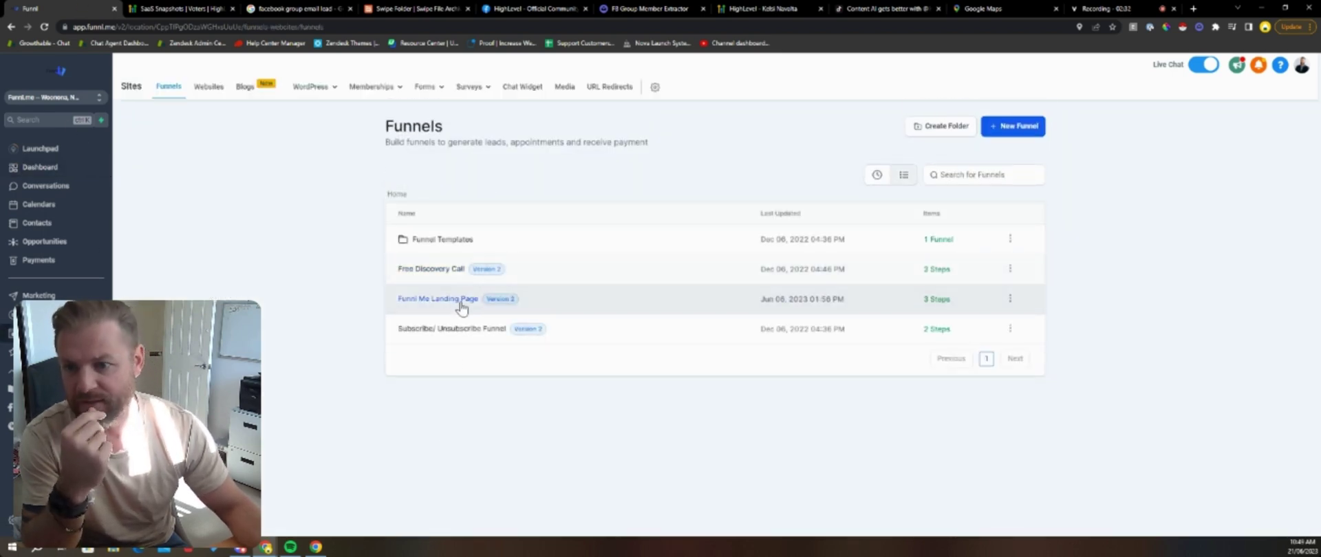
{"action": "left_click", "coordinate": [457, 300]}
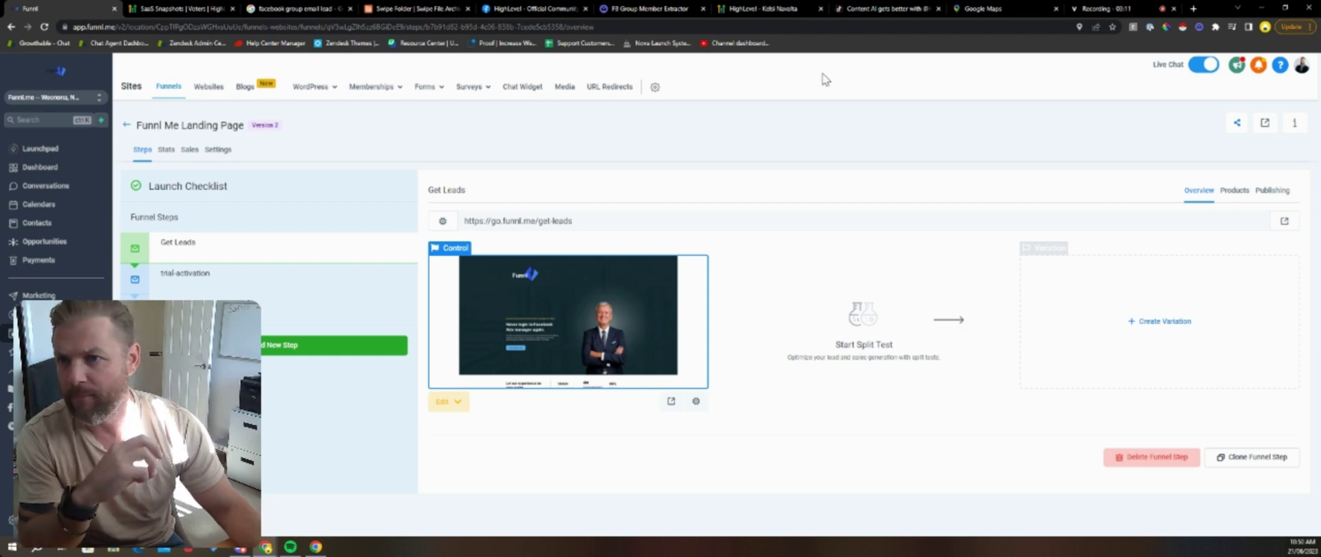
{"action": "left_click", "coordinate": [413, 9]}
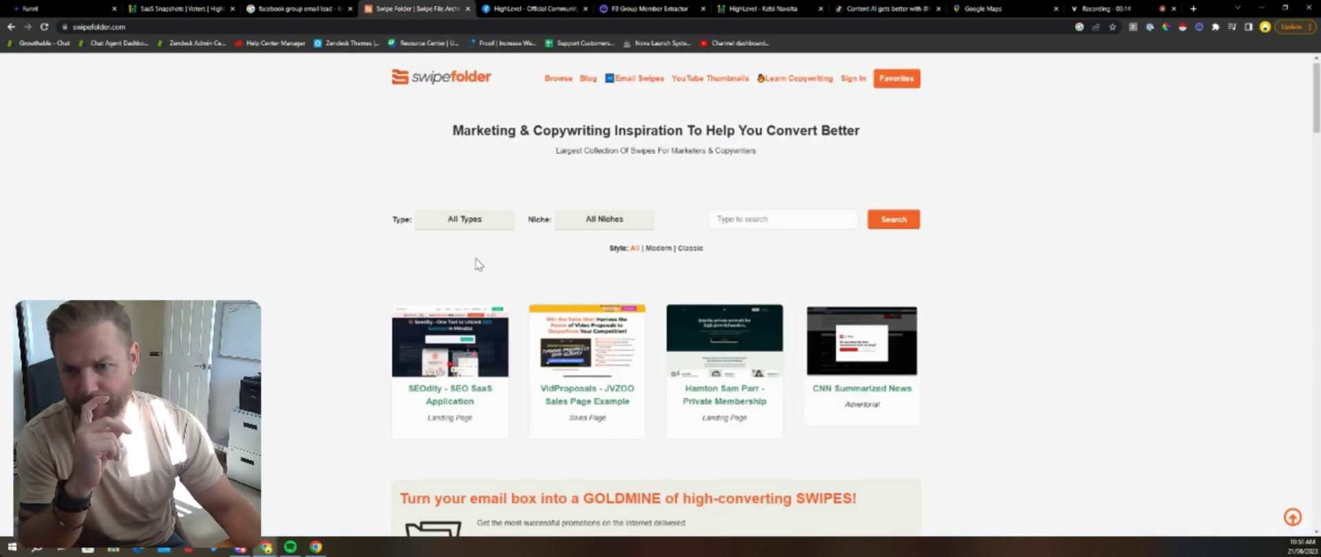
{"action": "left_click", "coordinate": [603, 221]}
{"action": "scroll", "coordinate": [634, 274], "scroll_direction": "down", "scroll_amount": 4}
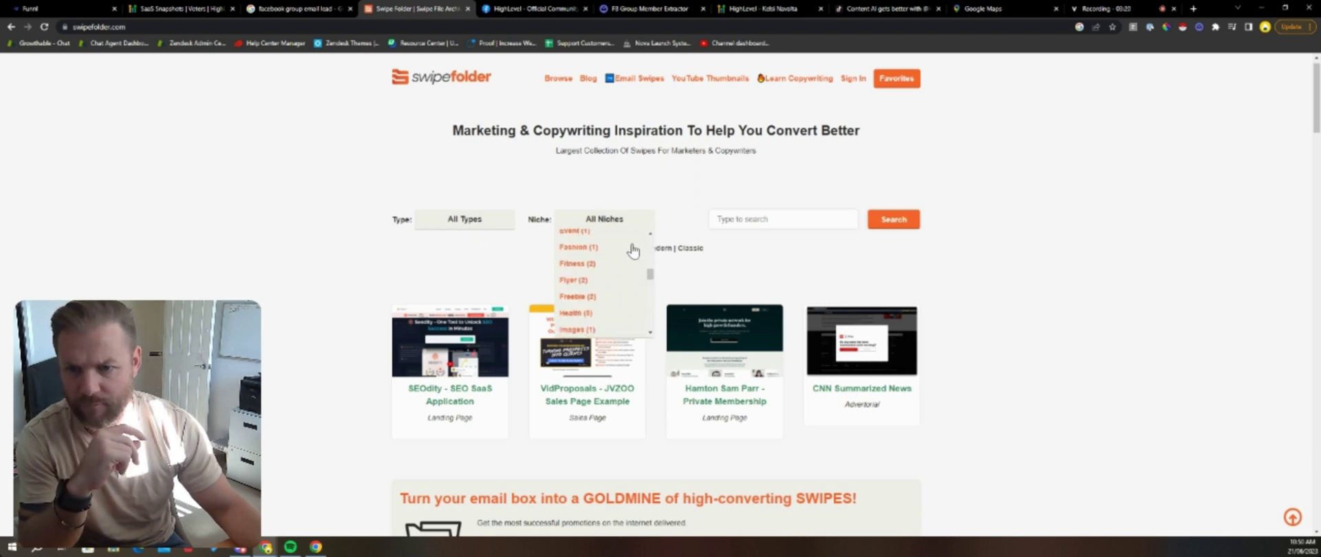
{"action": "scroll", "coordinate": [634, 261], "scroll_direction": "down", "scroll_amount": 5}
{"action": "scroll", "coordinate": [654, 324], "scroll_direction": "down", "scroll_amount": 2}
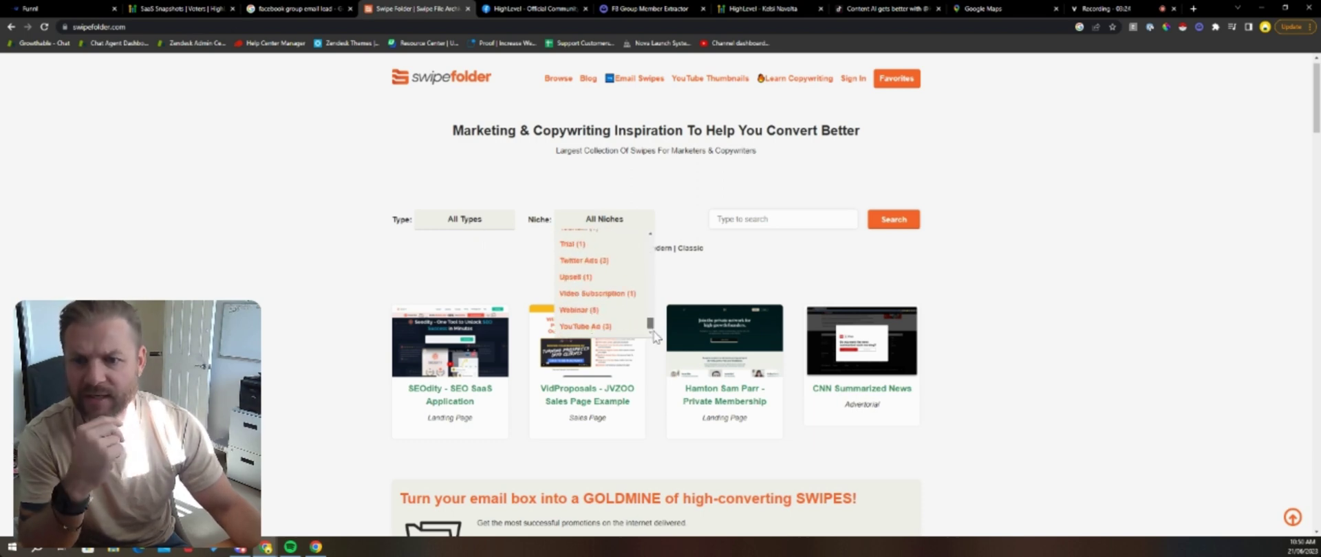
{"action": "left_click_drag", "start_coordinate": [652, 327], "coordinate": [653, 241]}
{"action": "scroll", "coordinate": [653, 247], "scroll_direction": "down", "scroll_amount": 1}
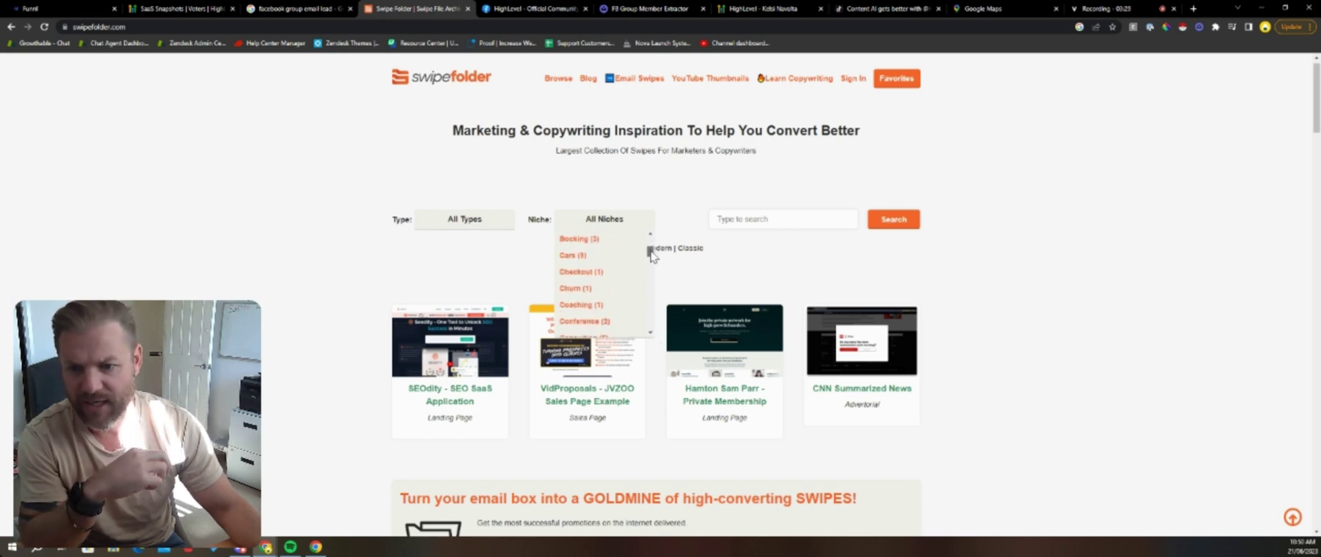
{"action": "scroll", "coordinate": [525, 351], "scroll_direction": "down", "scroll_amount": 2}
{"action": "scroll", "coordinate": [382, 338], "scroll_direction": "down", "scroll_amount": 2}
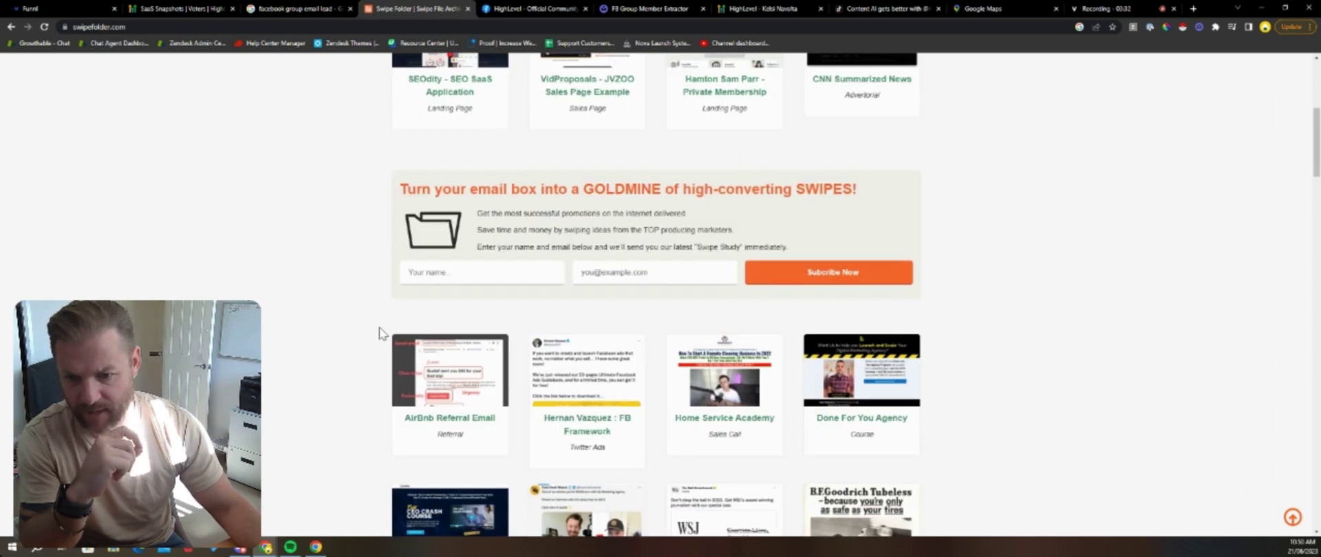
{"action": "scroll", "coordinate": [399, 330], "scroll_direction": "down", "scroll_amount": 1}
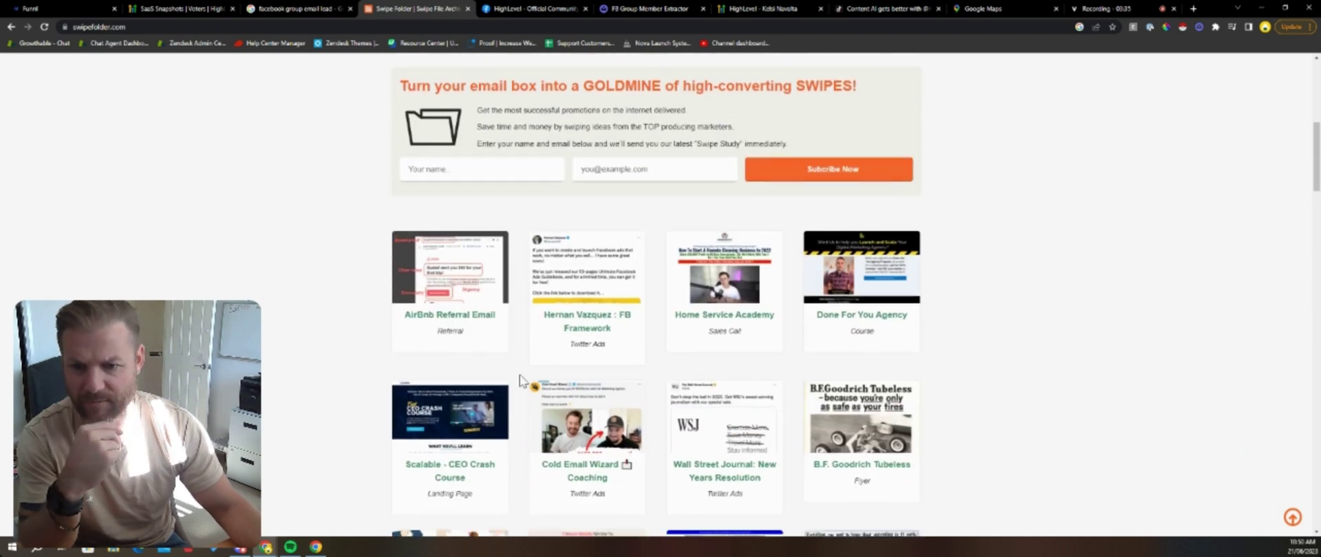
{"action": "scroll", "coordinate": [698, 372], "scroll_direction": "up", "scroll_amount": 3}
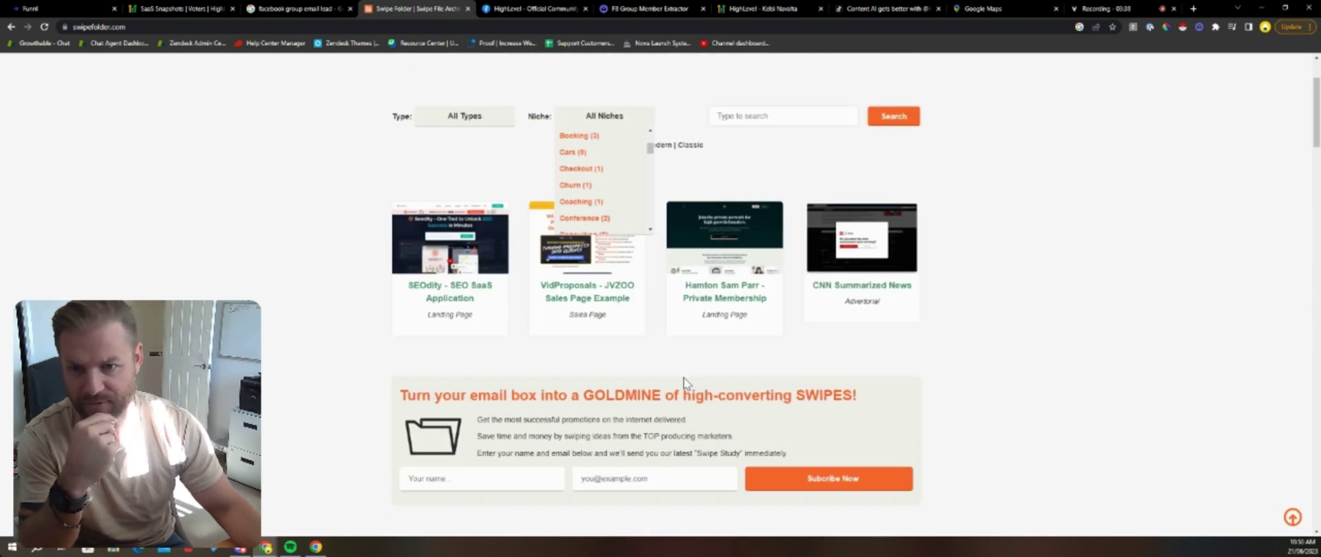
{"action": "scroll", "coordinate": [653, 154], "scroll_direction": "up", "scroll_amount": 3}
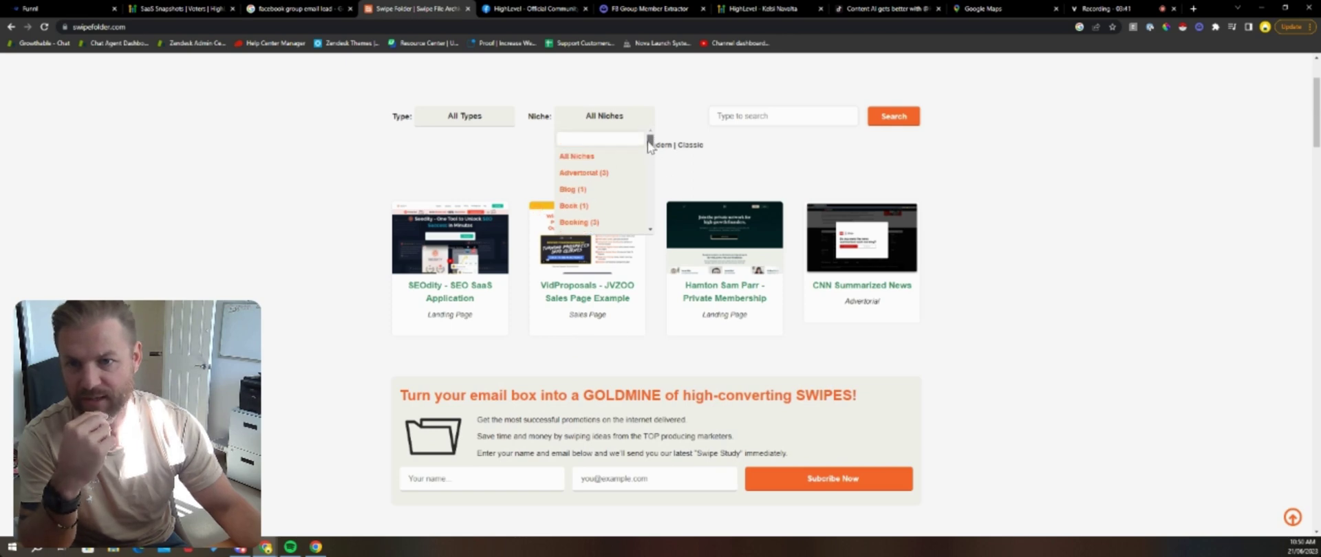
{"action": "left_click_drag", "start_coordinate": [653, 153], "coordinate": [651, 178]}
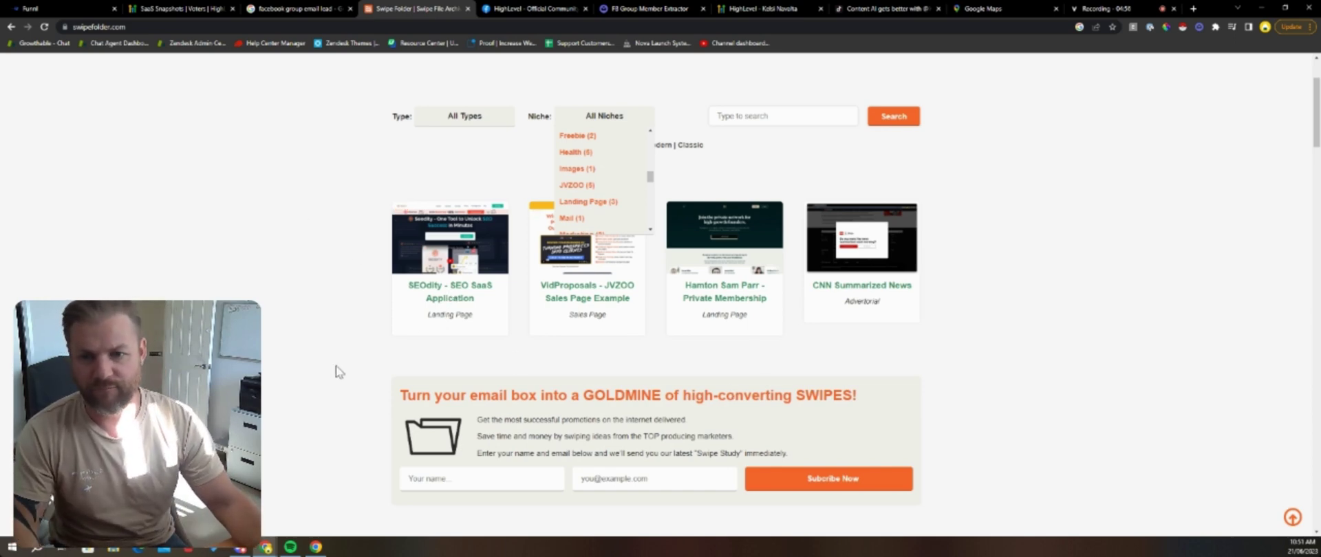
{"action": "scroll", "coordinate": [595, 286], "scroll_direction": "down", "scroll_amount": 5}
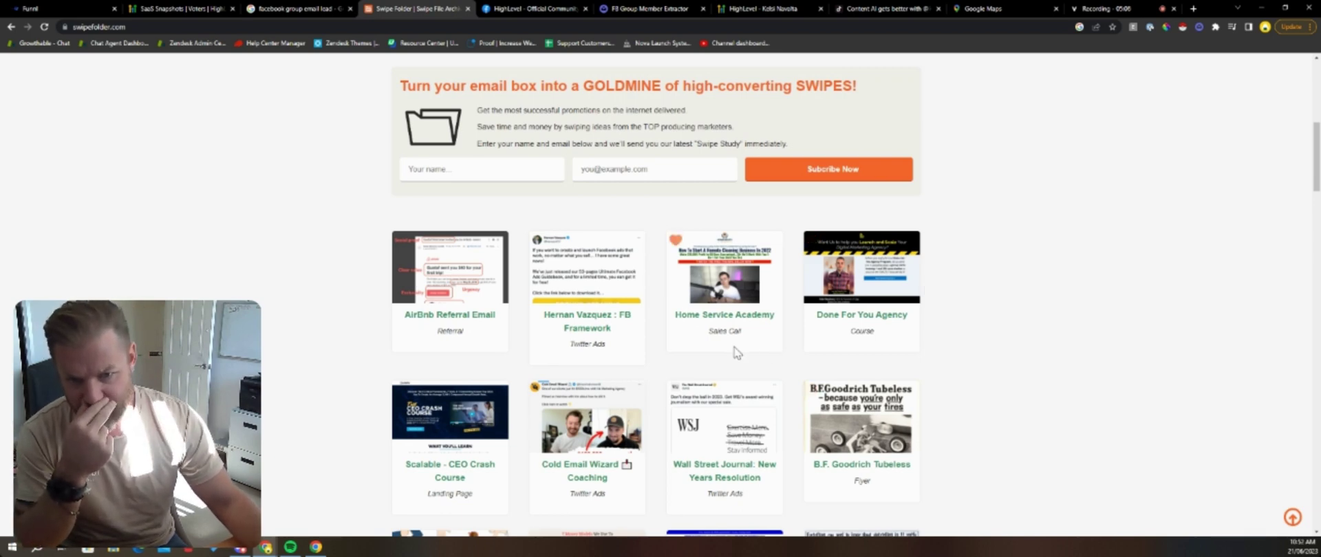
{"action": "scroll", "coordinate": [212, 295], "scroll_direction": "down", "scroll_amount": 1}
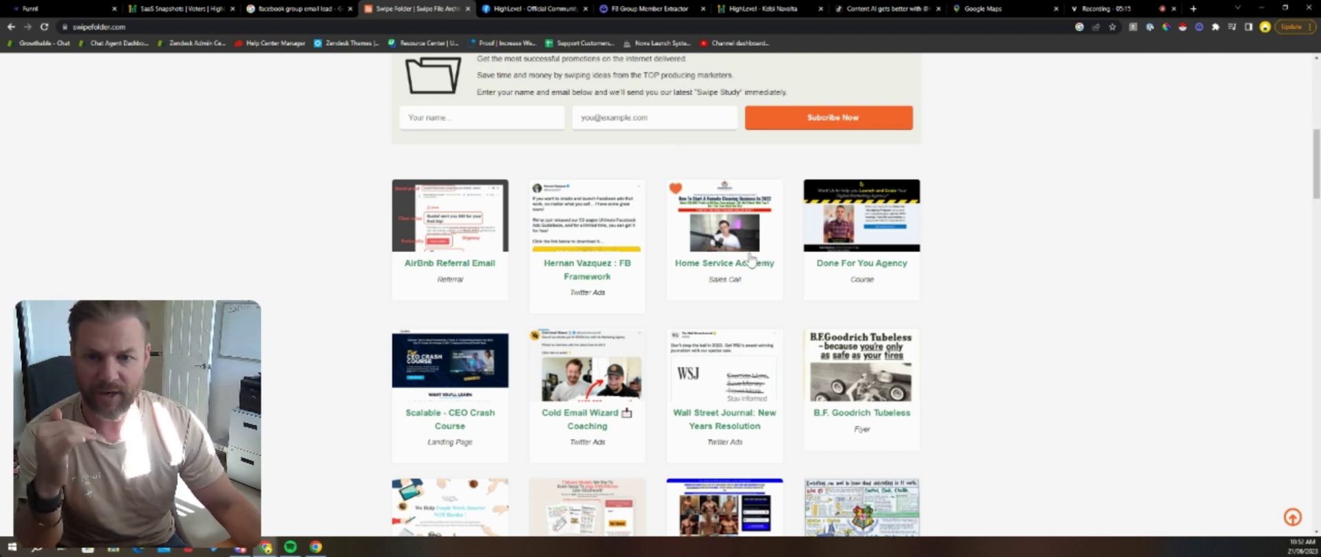
Step: Search Google for 'uphex log' in a new browser page to find the UpHex login
{"action": "left_click", "coordinate": [1194, 10]}
{"action": "type", "text": "up"}
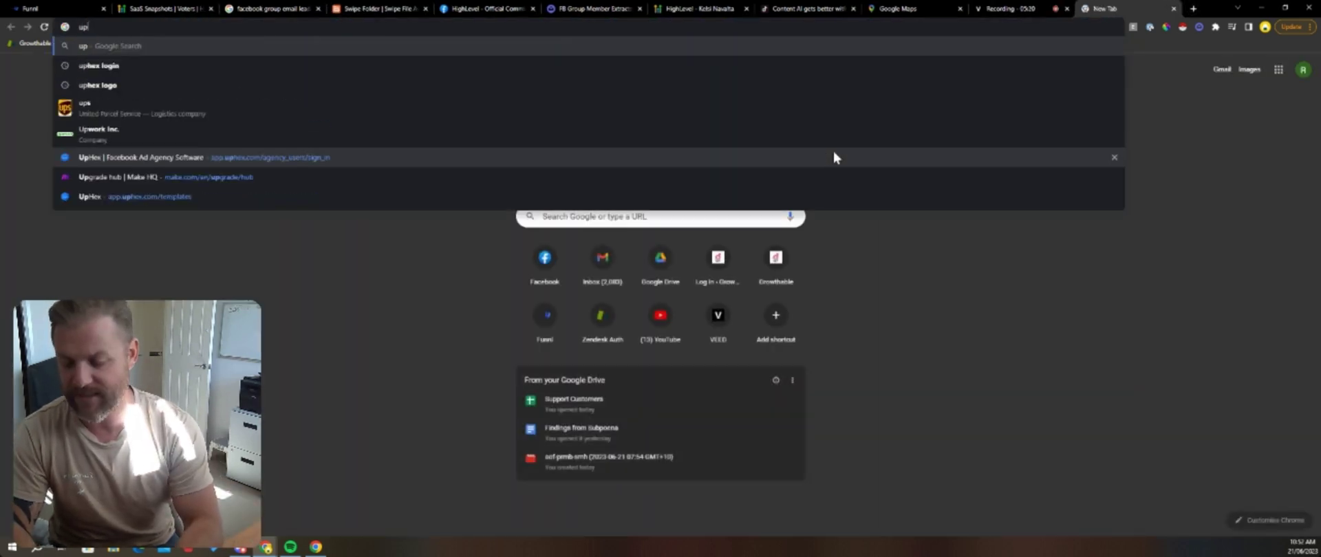
{"action": "type", "text": "hex"}
{"action": "key", "text": "Return"}
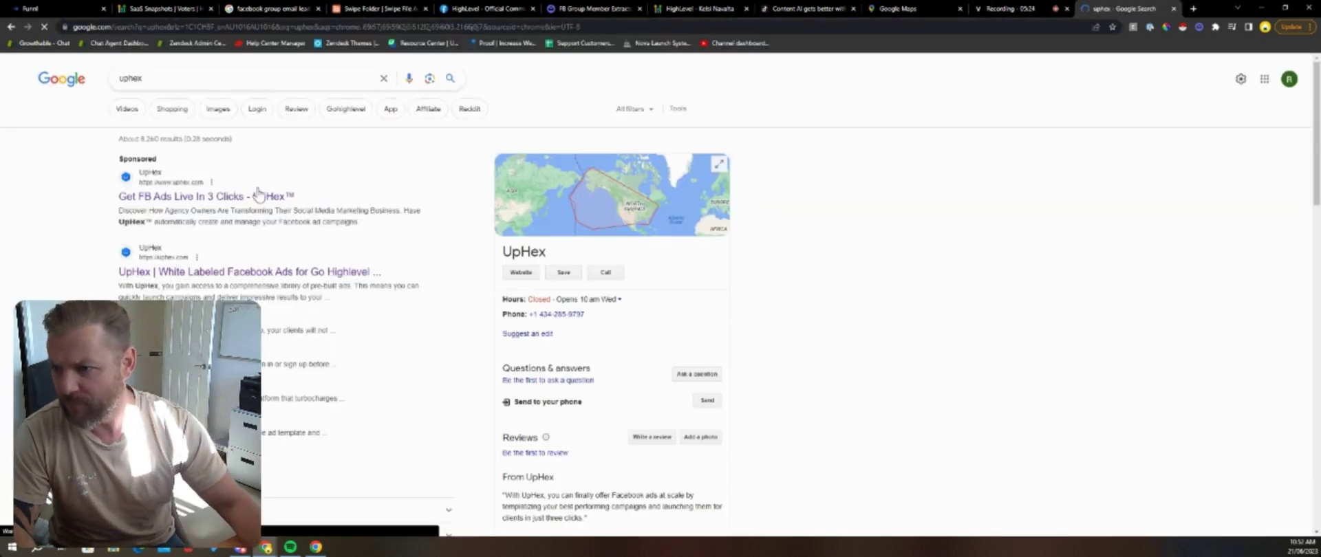
{"action": "left_click", "coordinate": [172, 25]}
{"action": "type", "text": "uphex login"}
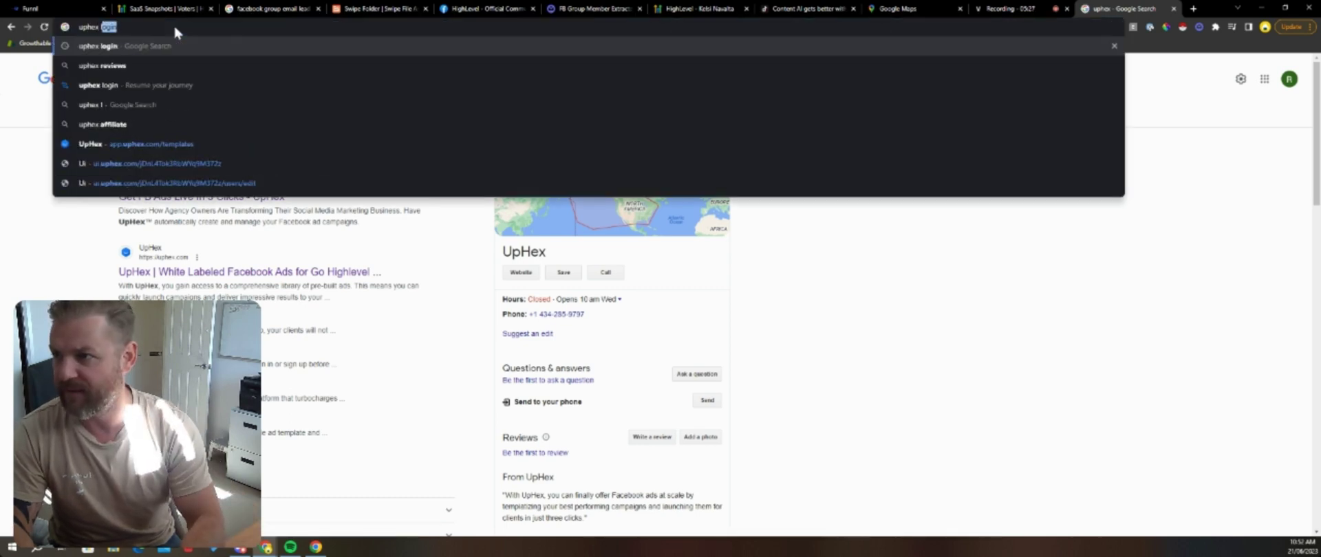
{"action": "key", "text": "Return"}
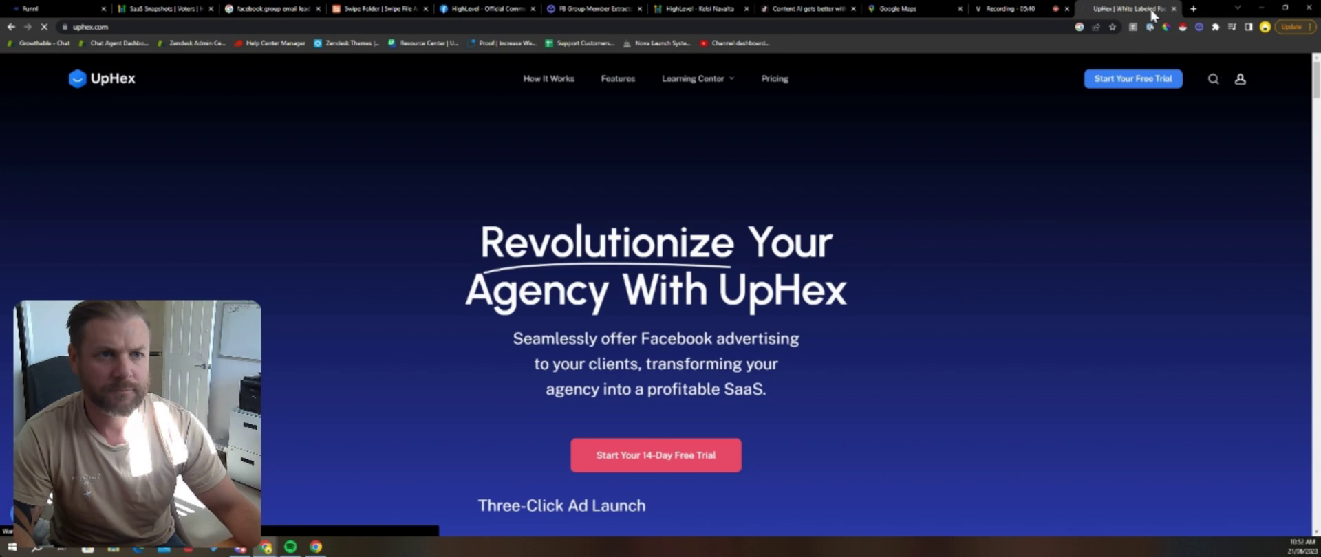
Step: Sign in to UpHex with the agency e-mail and password, retrying after the failed first attempt
{"action": "mouse_move", "coordinate": [692, 79]}
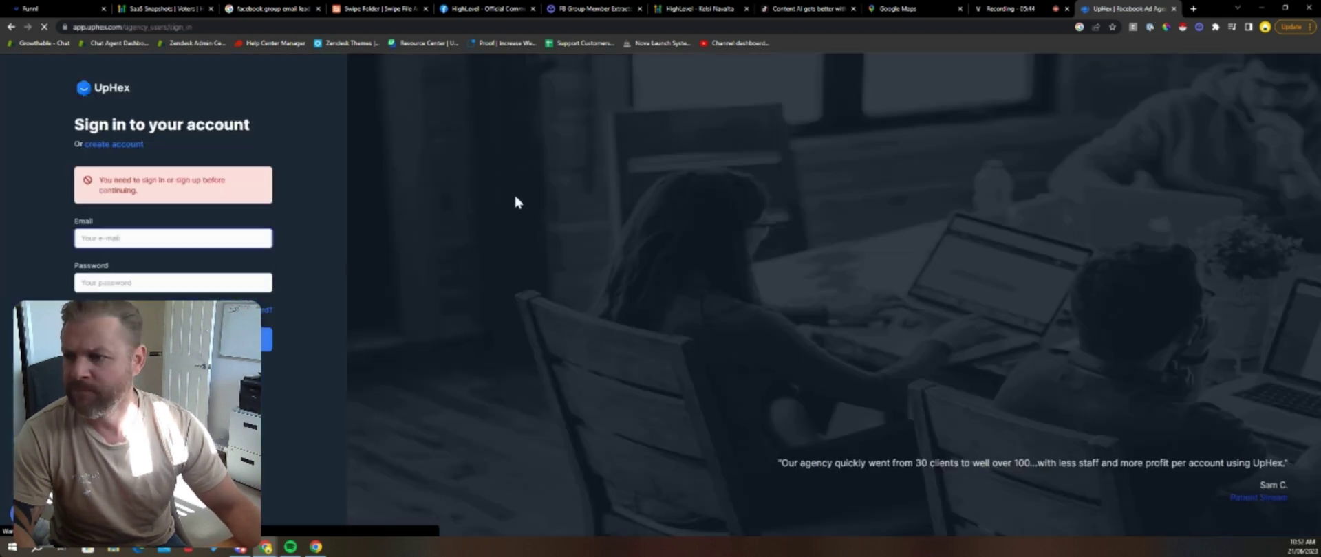
{"action": "left_click", "coordinate": [160, 239]}
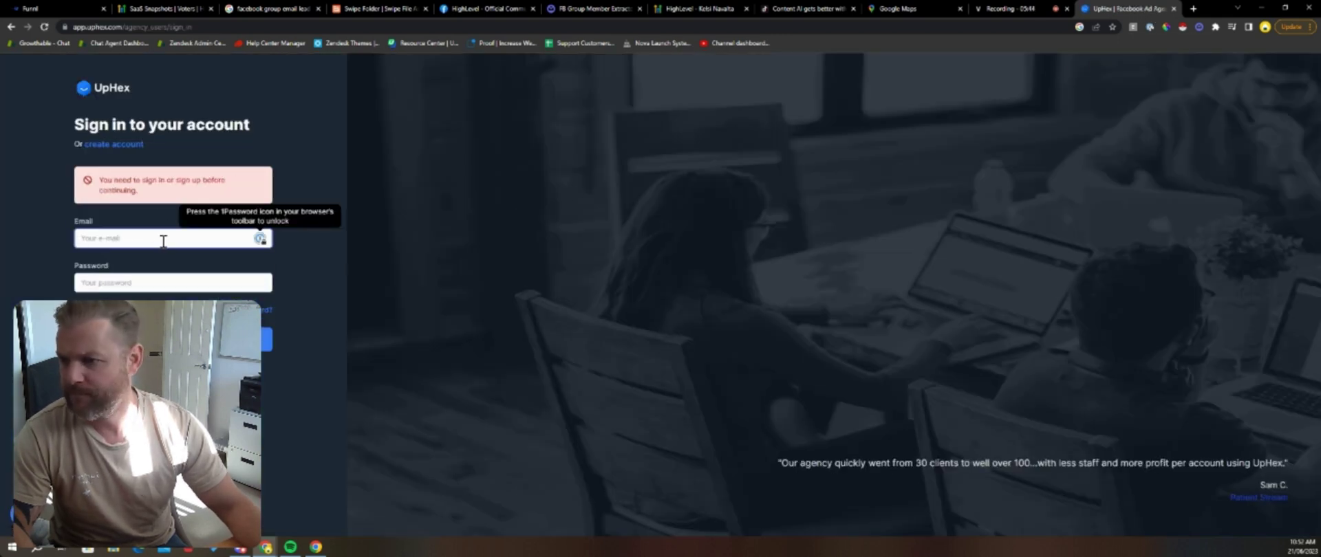
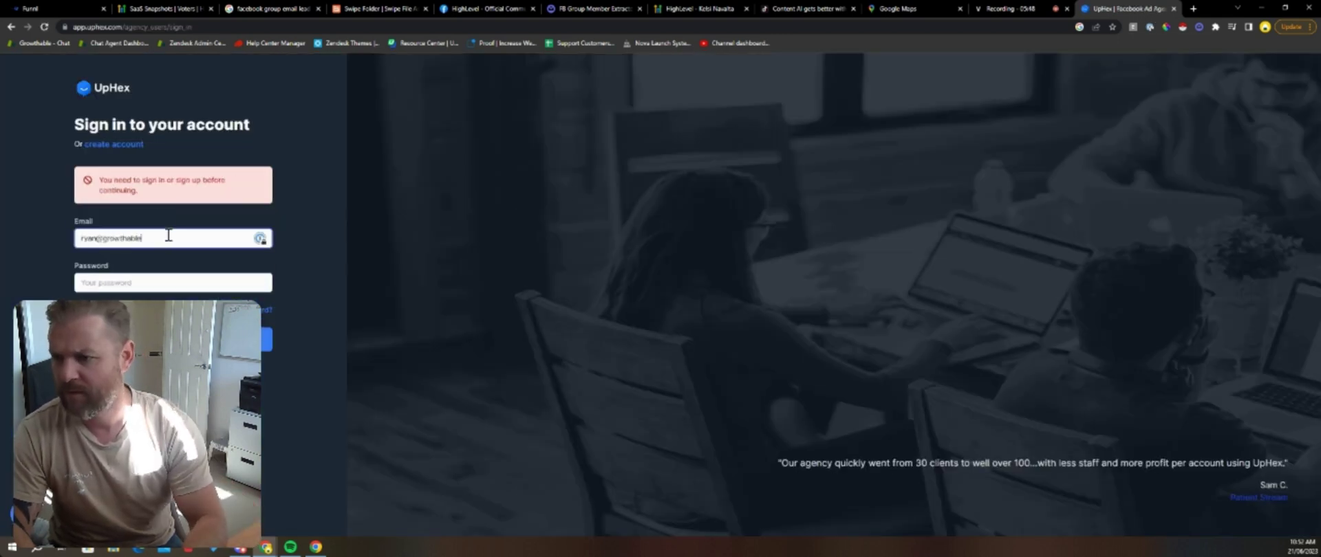
{"action": "key", "text": "Tab"}
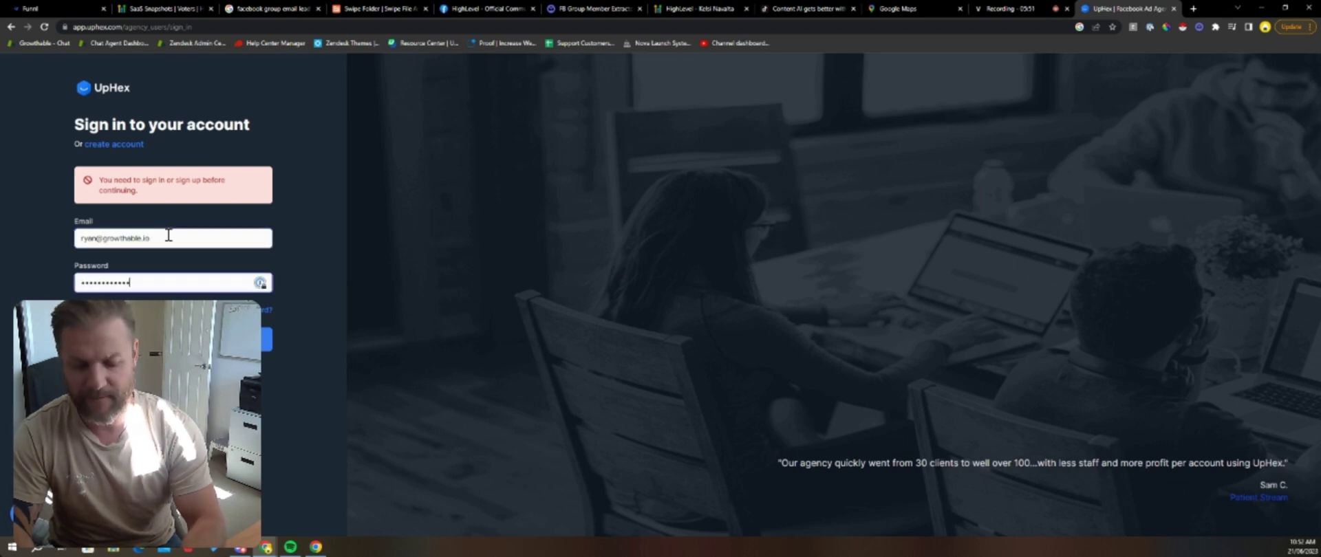
{"action": "type", "text": "••••"}
{"action": "key", "text": "Return"}
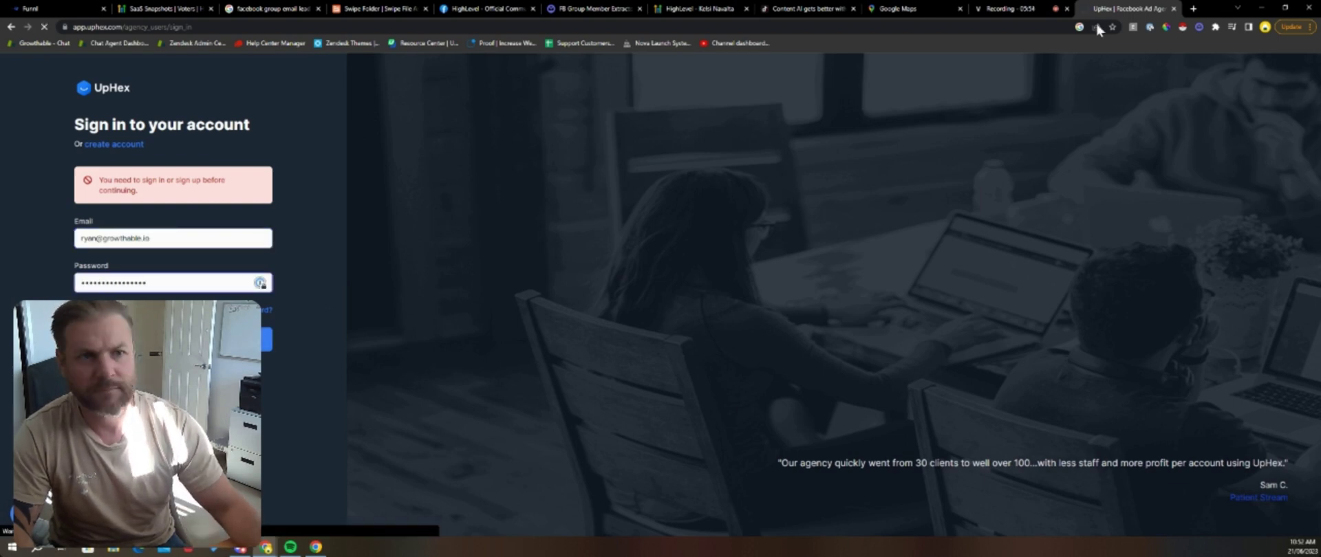
{"action": "left_click", "coordinate": [149, 276]}
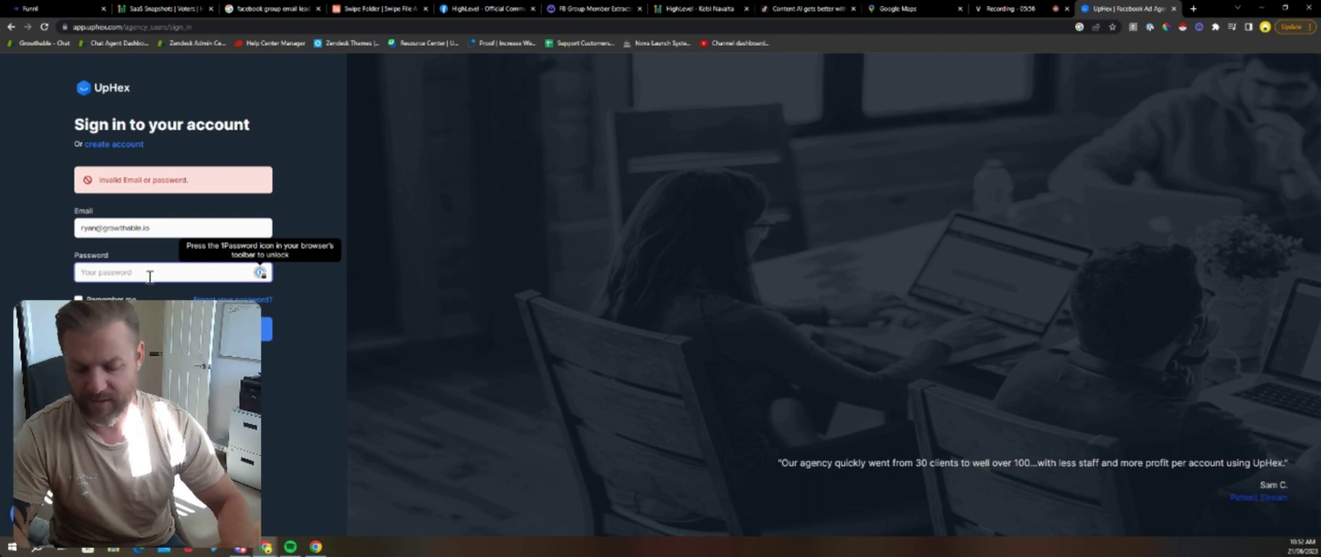
{"action": "type", "text": "•••••"}
{"action": "key", "text": "Return"}
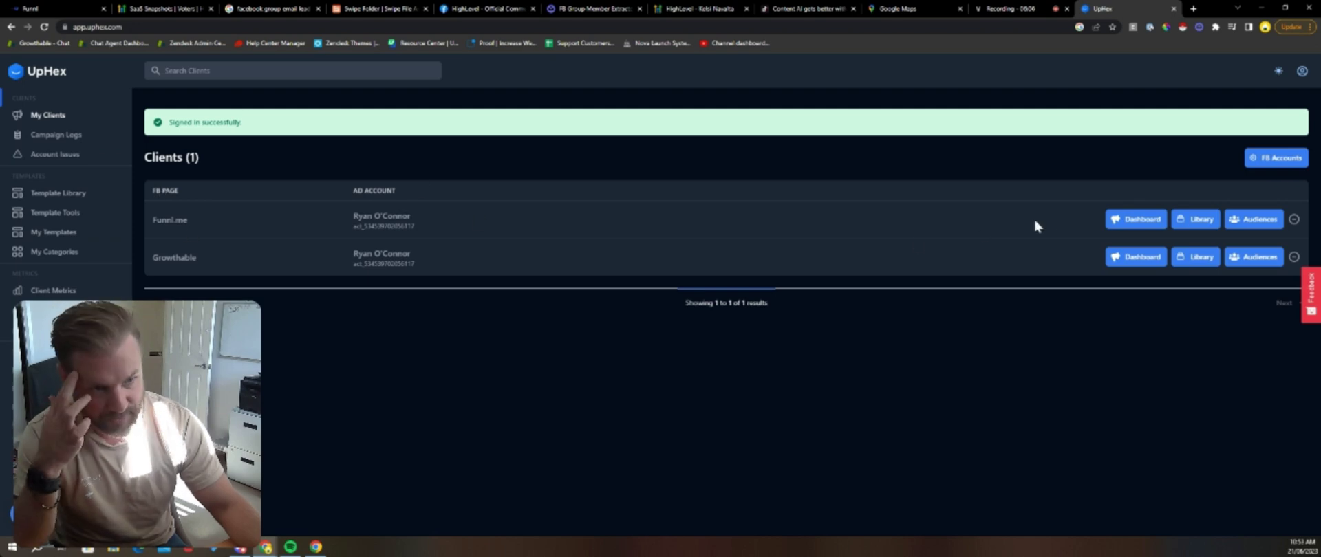
Step: Import all Pest Control ad templates from Template Library > Home Services
{"action": "left_click", "coordinate": [1196, 219]}
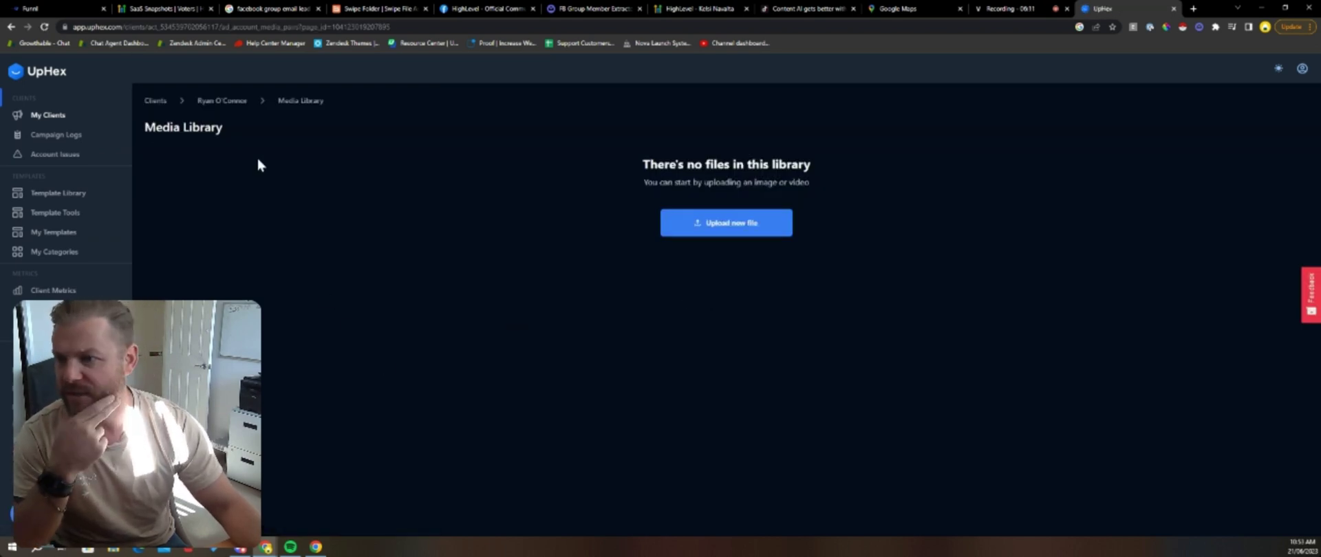
{"action": "left_click", "coordinate": [30, 194]}
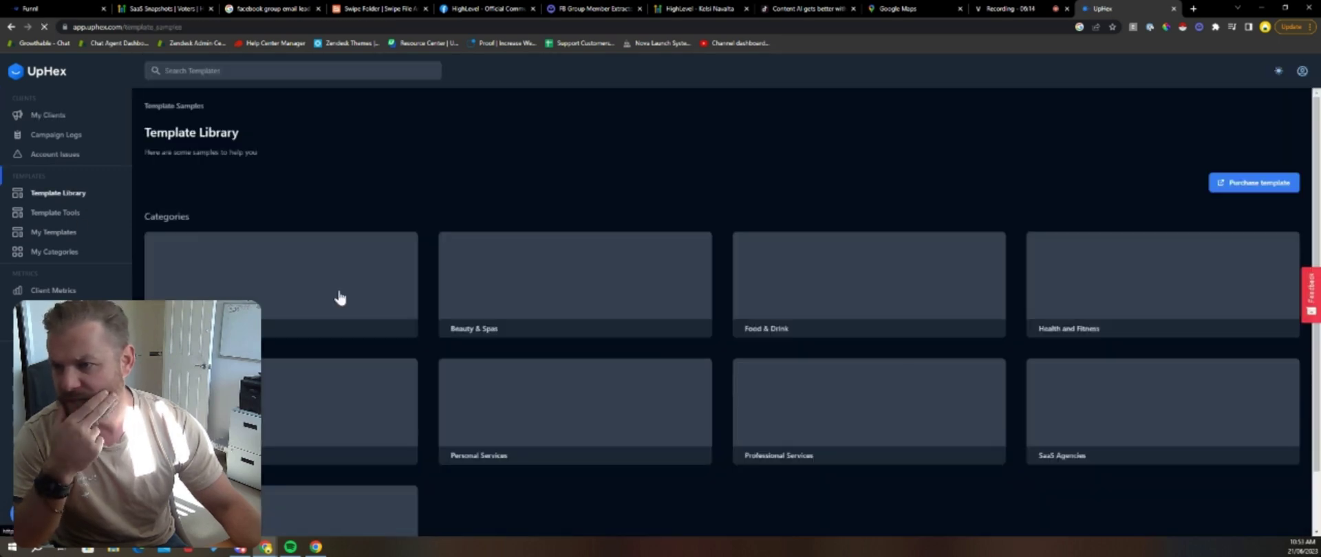
{"action": "scroll", "coordinate": [413, 265], "scroll_direction": "down", "scroll_amount": 1}
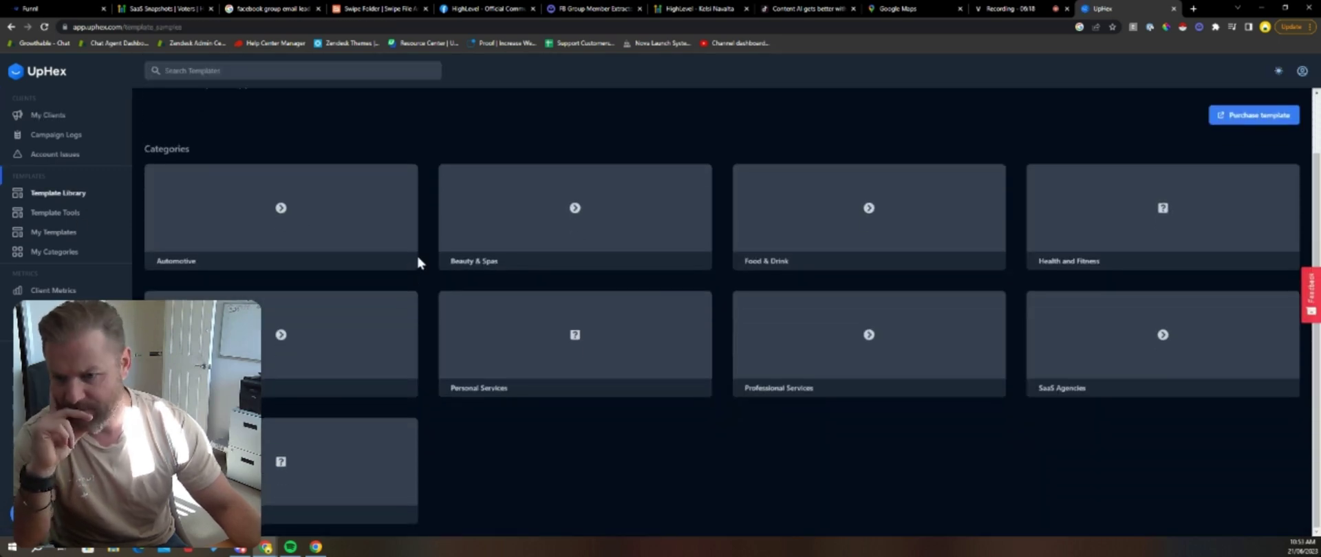
{"action": "left_click", "coordinate": [283, 382]}
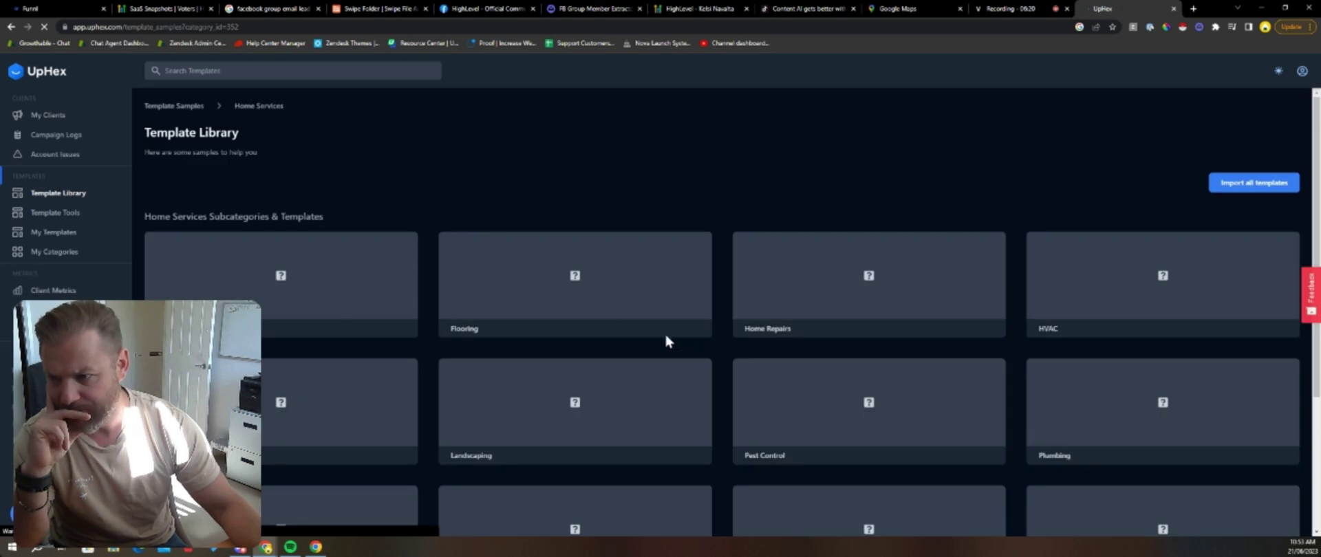
{"action": "scroll", "coordinate": [569, 269], "scroll_direction": "down", "scroll_amount": 1}
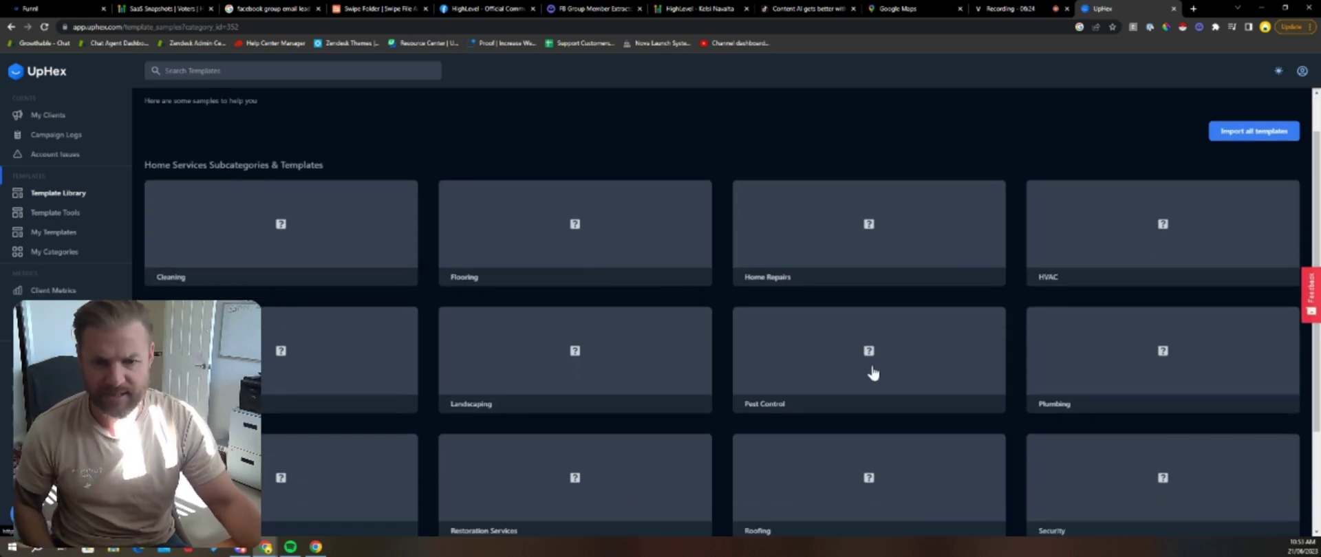
{"action": "left_click", "coordinate": [817, 346]}
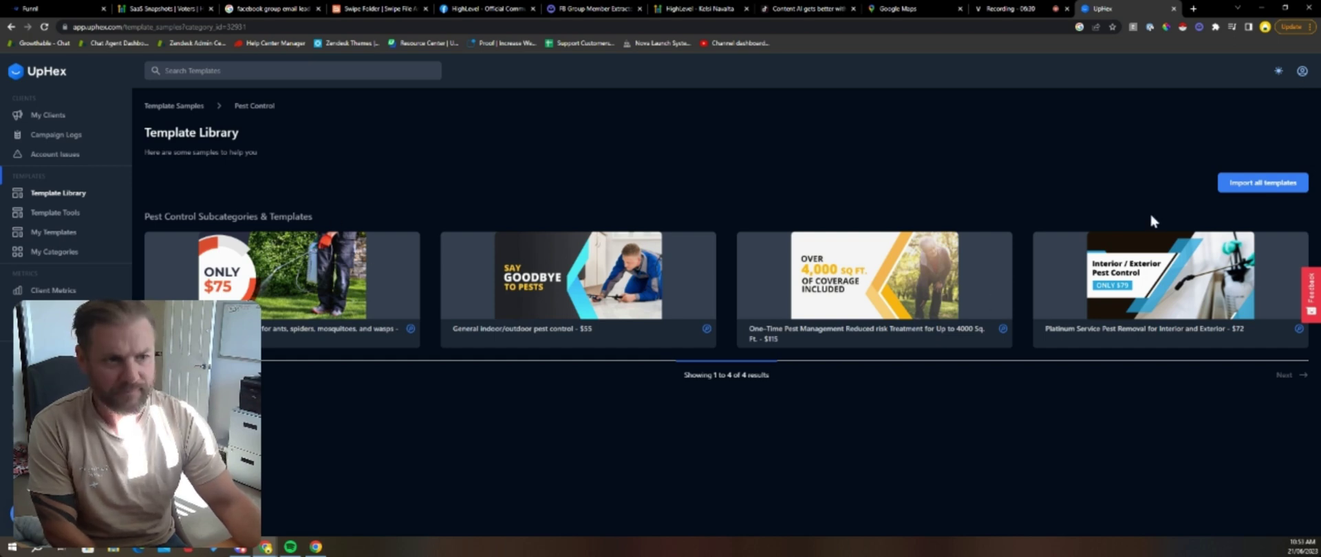
{"action": "left_click", "coordinate": [1256, 184]}
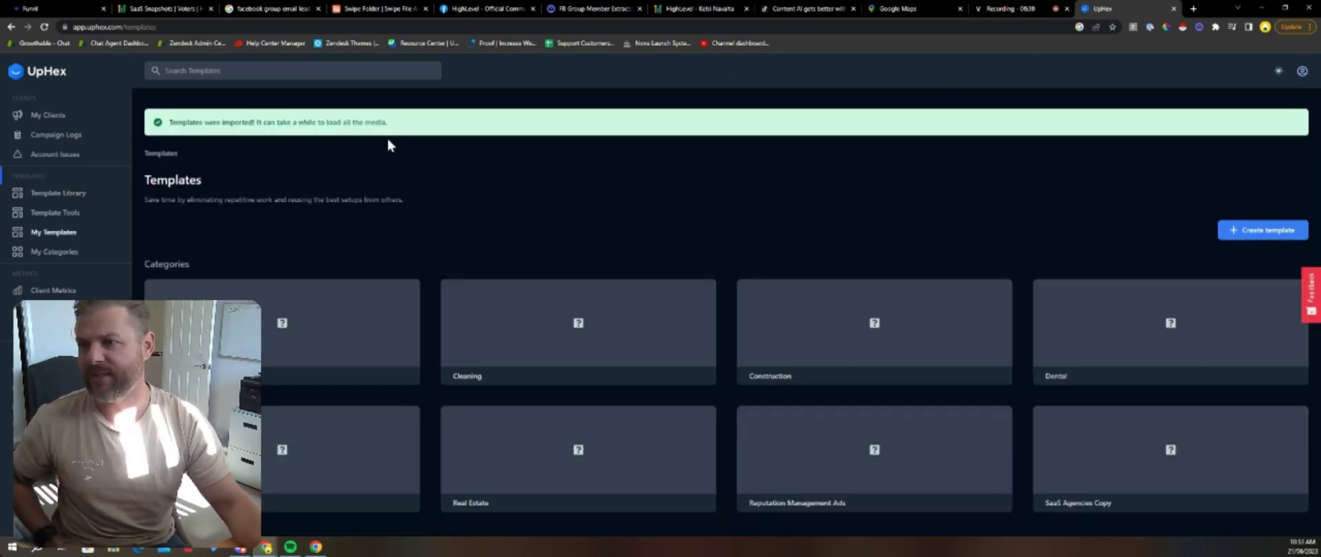
{"action": "left_click", "coordinate": [31, 8]}
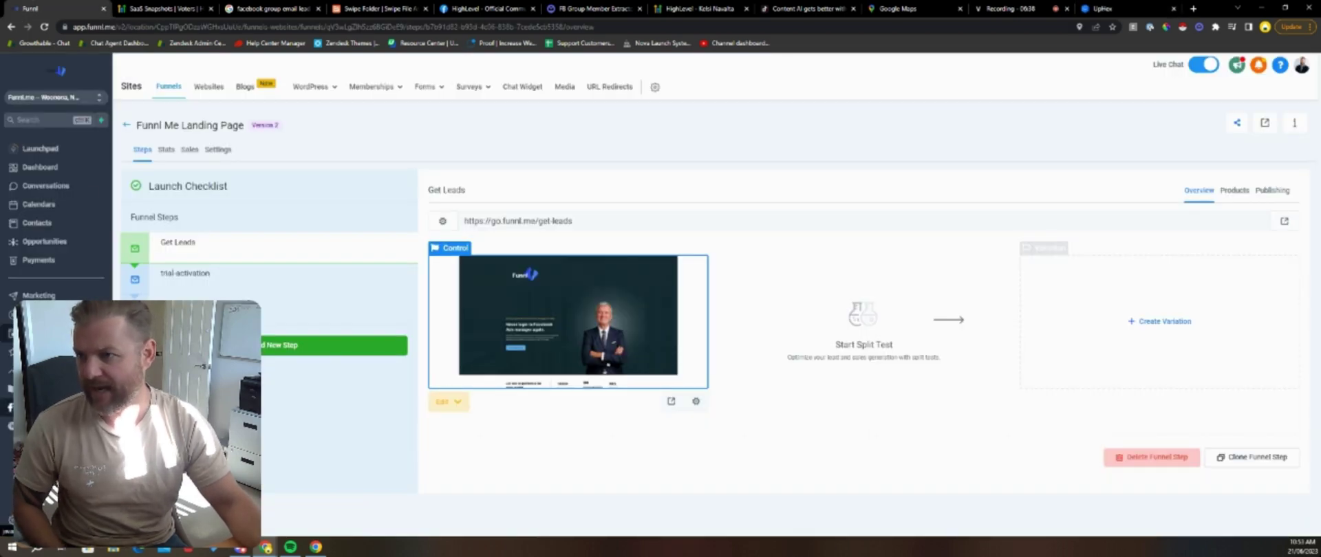
Step: Open the Facebook ads link, start a New Campaign, and open the Home Services Copy template category
{"action": "left_click", "coordinate": [43, 407]}
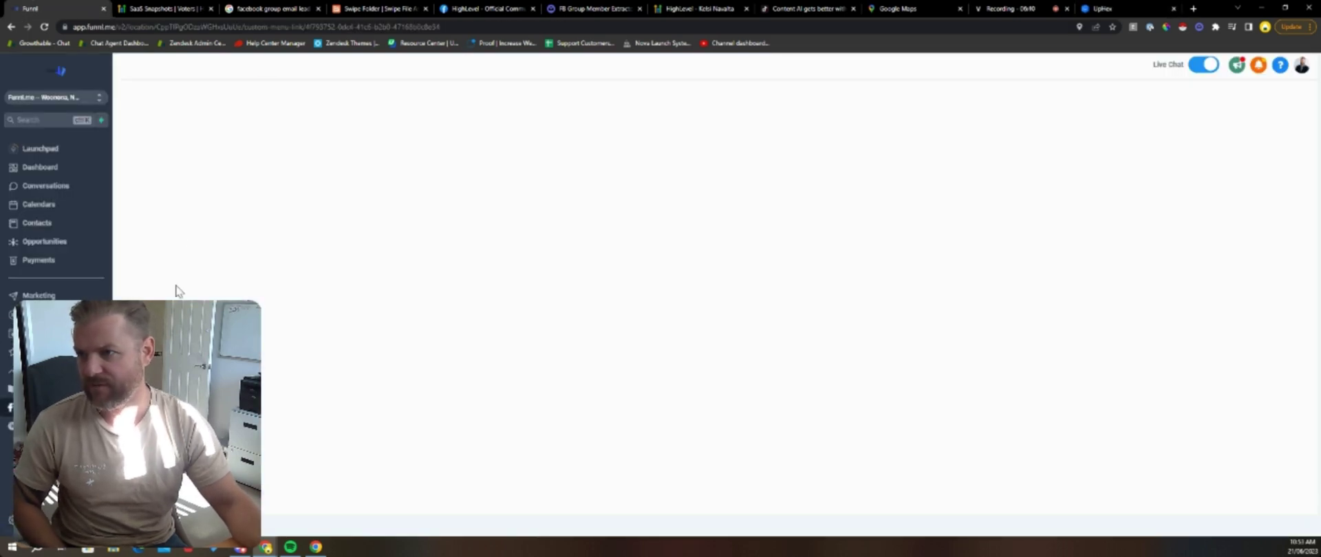
{"action": "left_click", "coordinate": [42, 27]}
{"action": "left_click", "coordinate": [146, 165]}
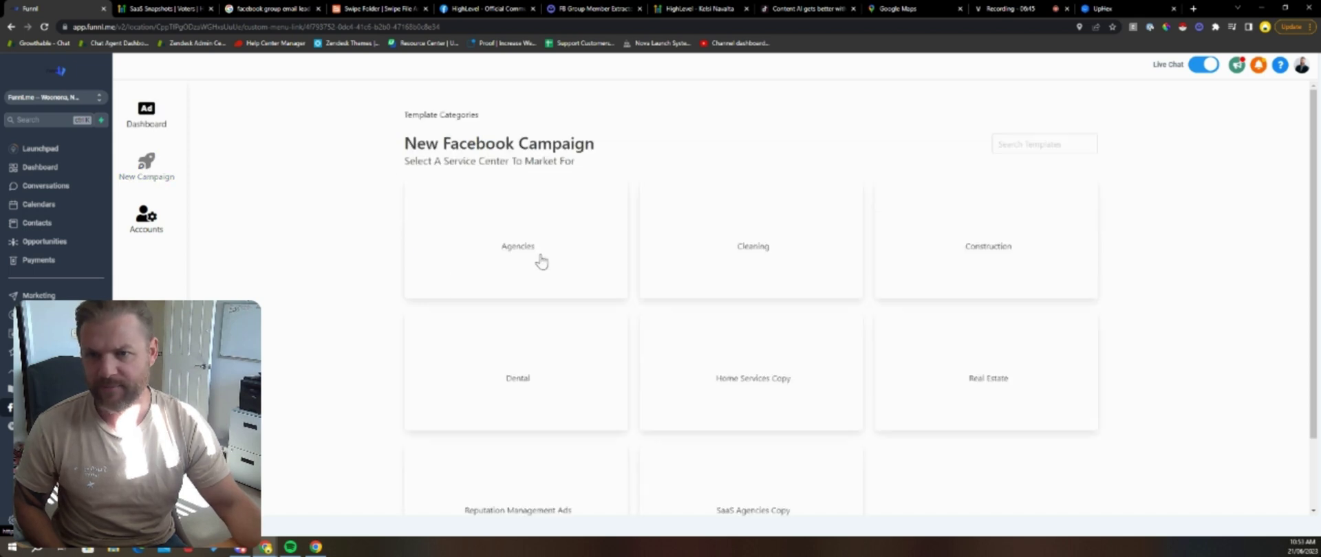
{"action": "scroll", "coordinate": [386, 269], "scroll_direction": "down", "scroll_amount": 1}
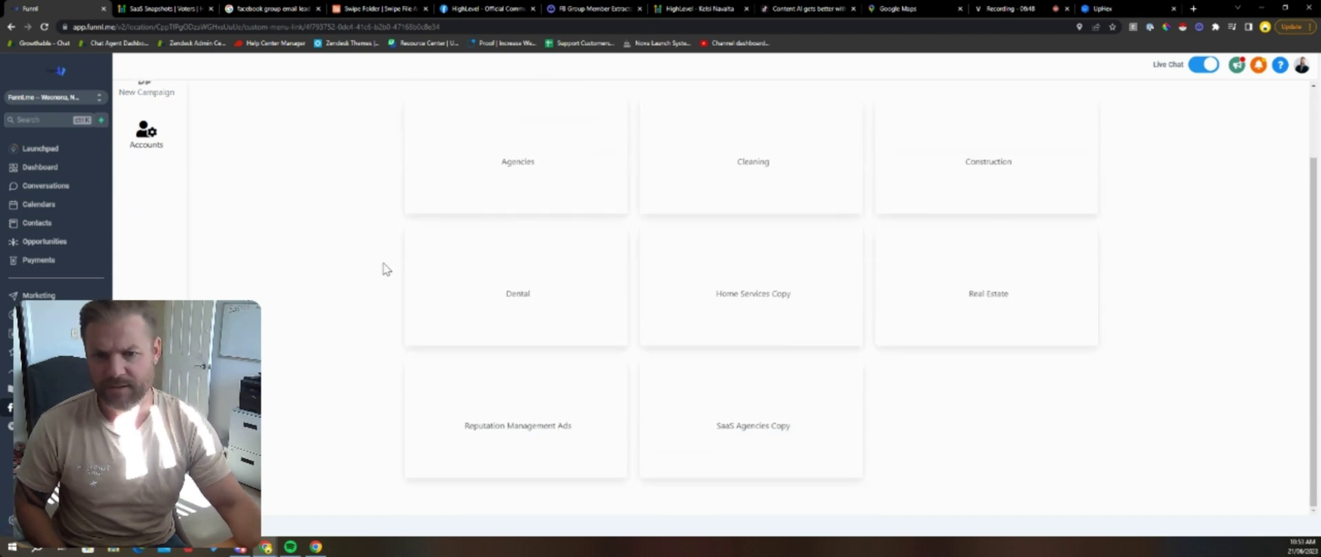
{"action": "scroll", "coordinate": [752, 304], "scroll_direction": "up", "scroll_amount": 1}
{"action": "scroll", "coordinate": [754, 306], "scroll_direction": "down", "scroll_amount": 1}
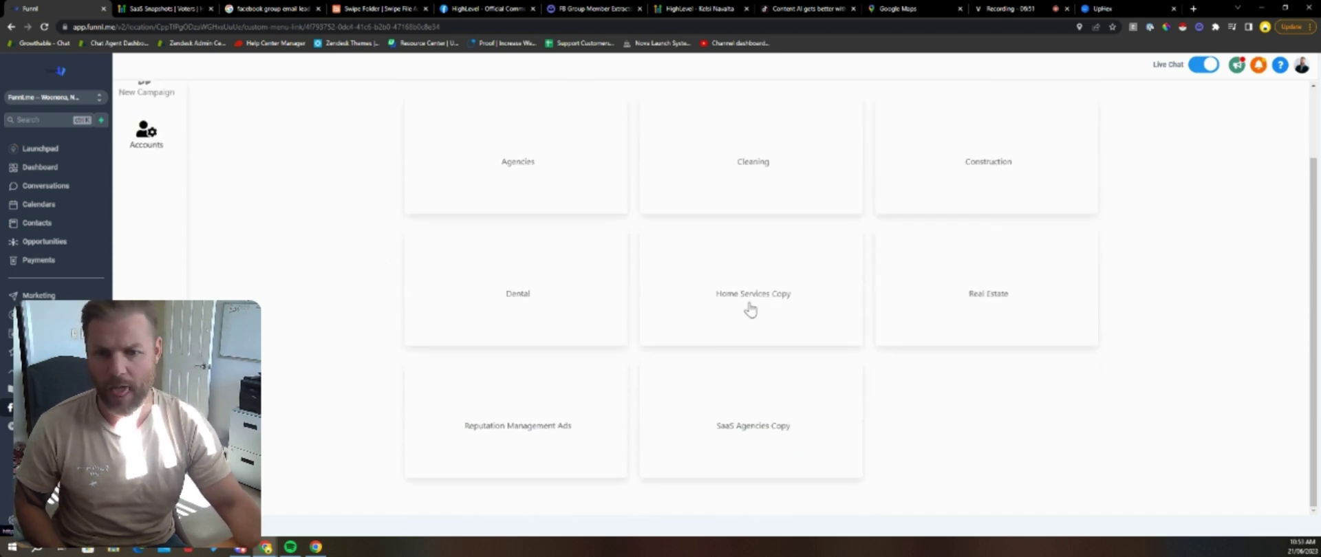
{"action": "left_click", "coordinate": [750, 309]}
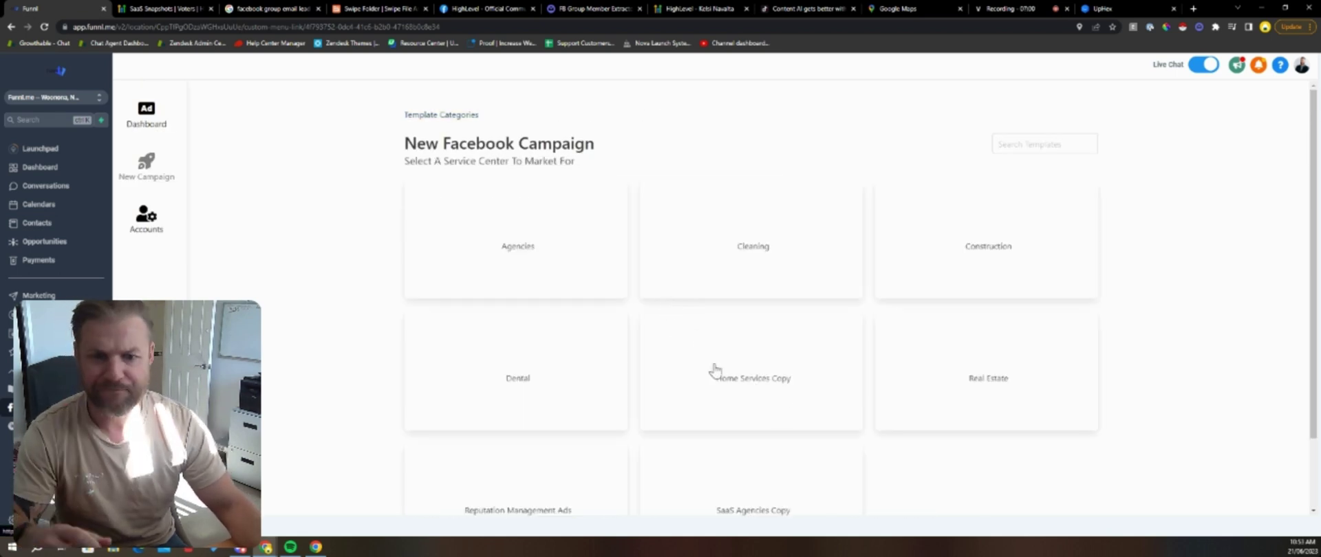
{"action": "left_click", "coordinate": [1103, 8]}
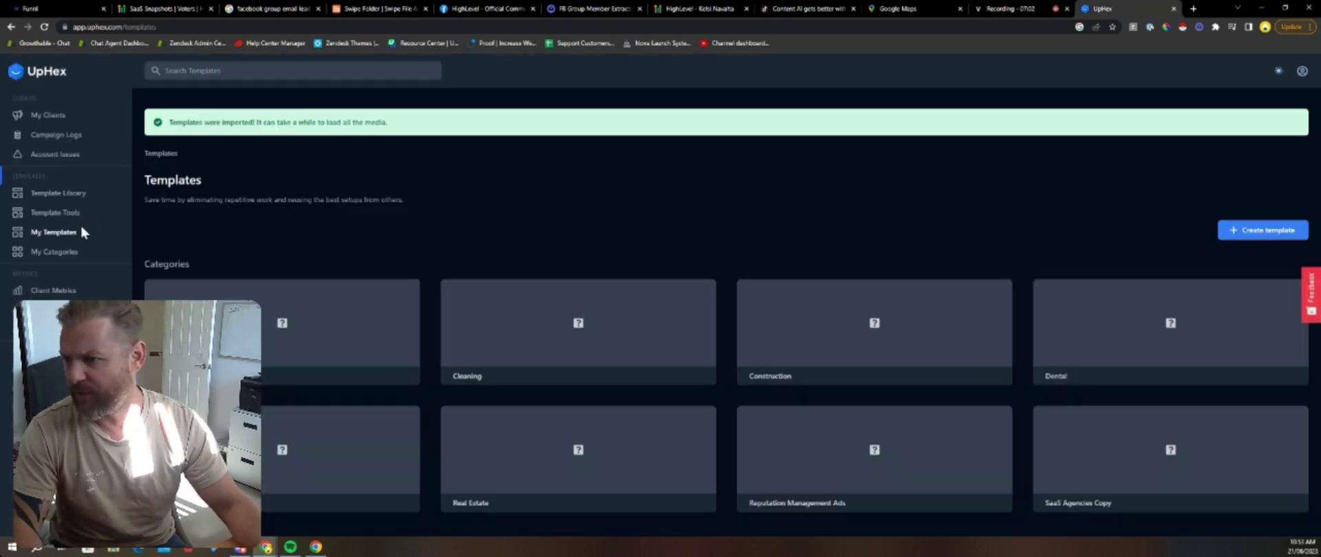
Step: Browse My Templates through Home Services Copy and Pest Control Copy, then open My Categories
{"action": "left_click", "coordinate": [64, 196]}
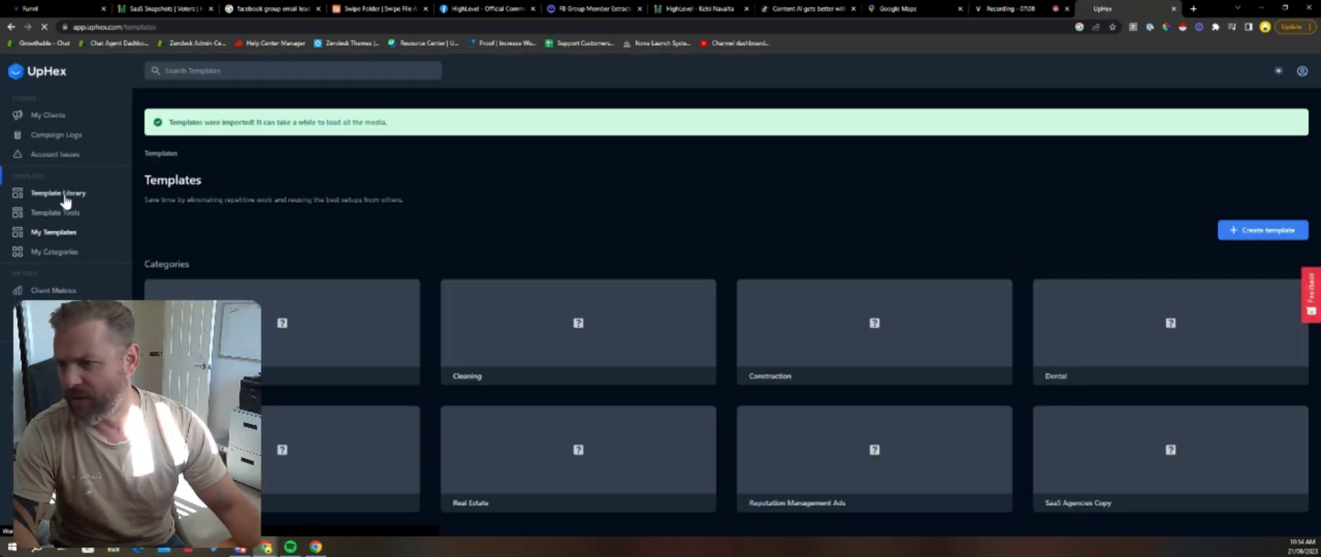
{"action": "left_click", "coordinate": [55, 234]}
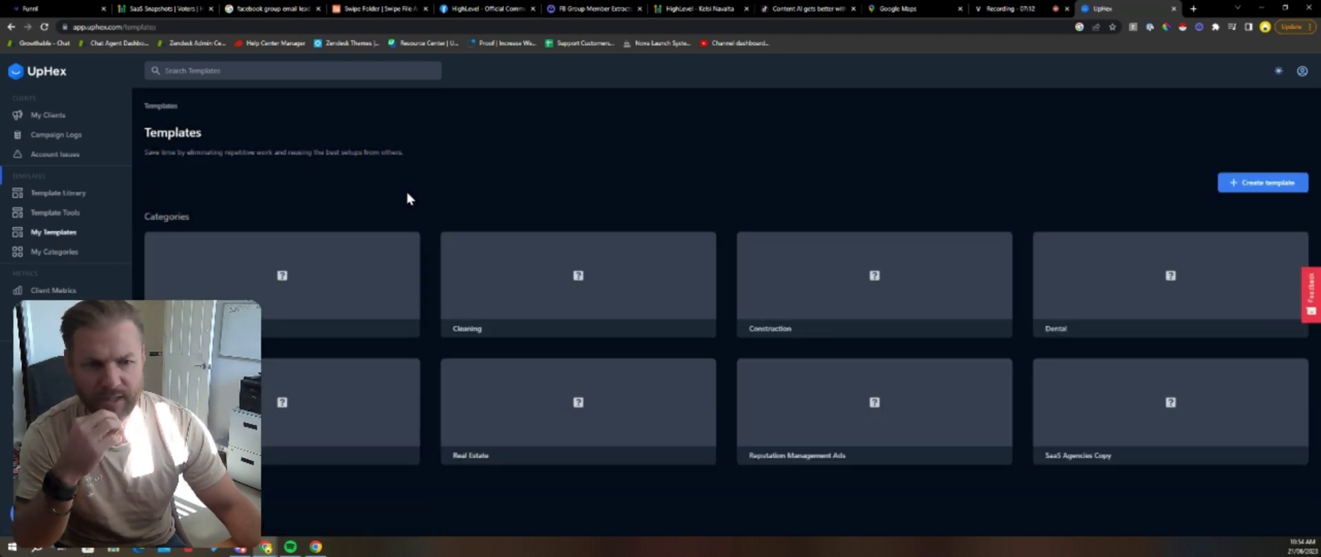
{"action": "left_click", "coordinate": [360, 395]}
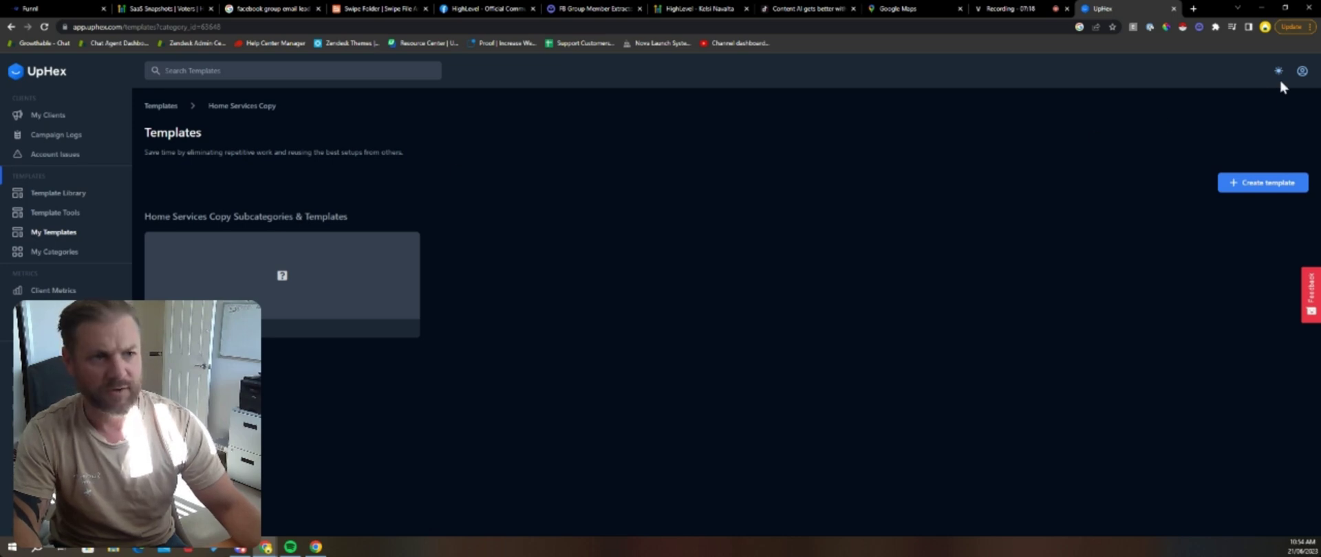
{"action": "left_click", "coordinate": [374, 324]}
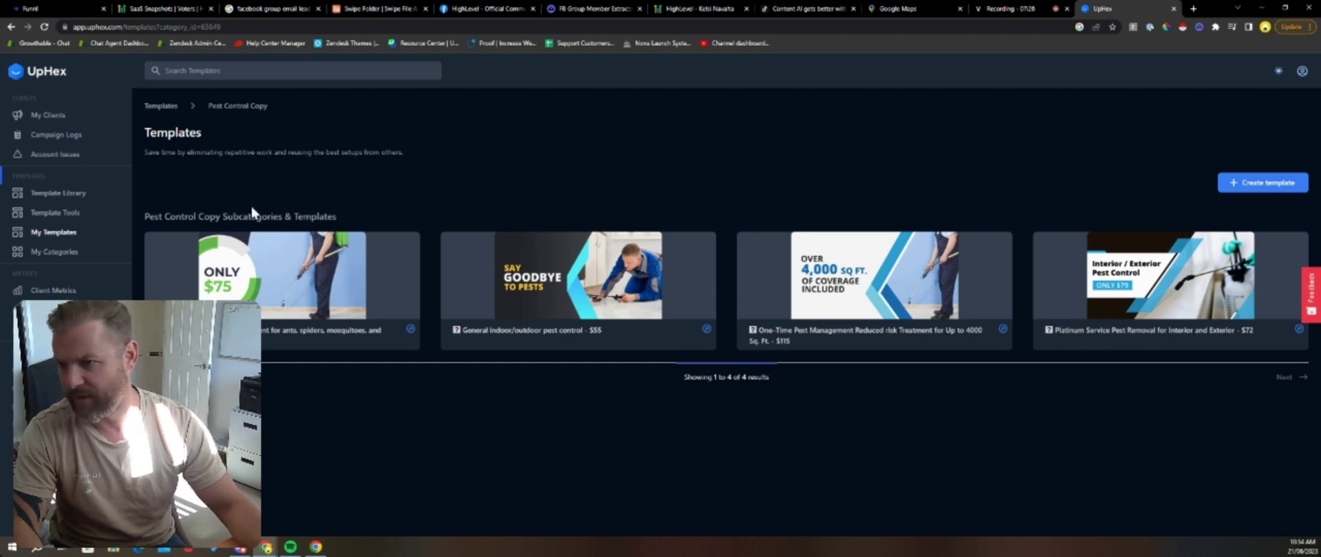
{"action": "left_click", "coordinate": [160, 106]}
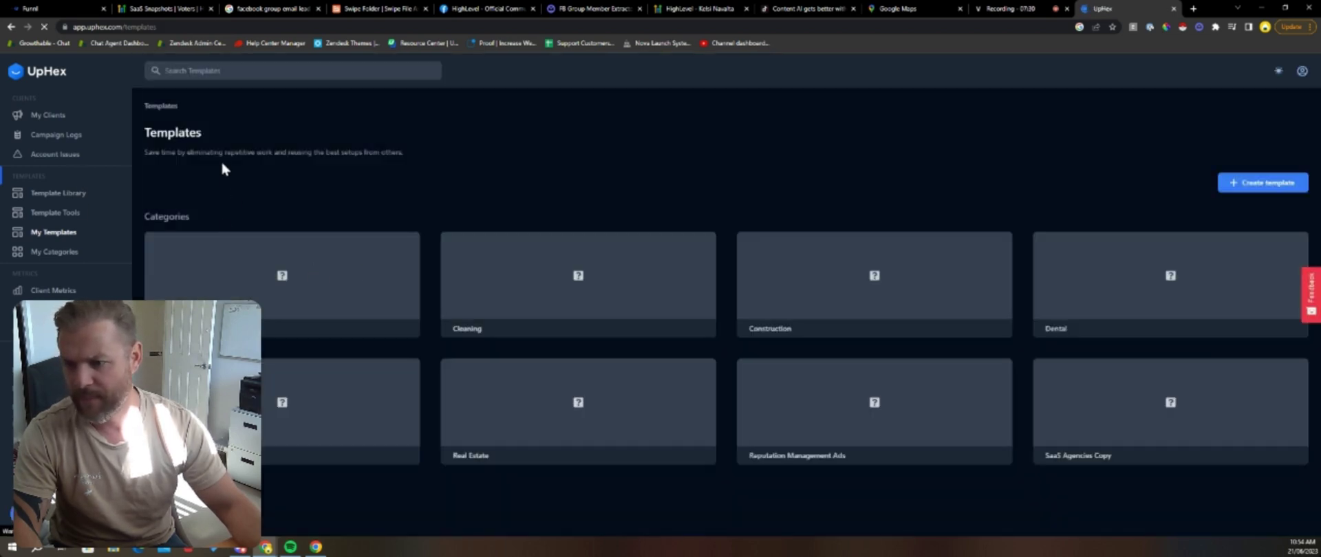
{"action": "left_click", "coordinate": [277, 461]}
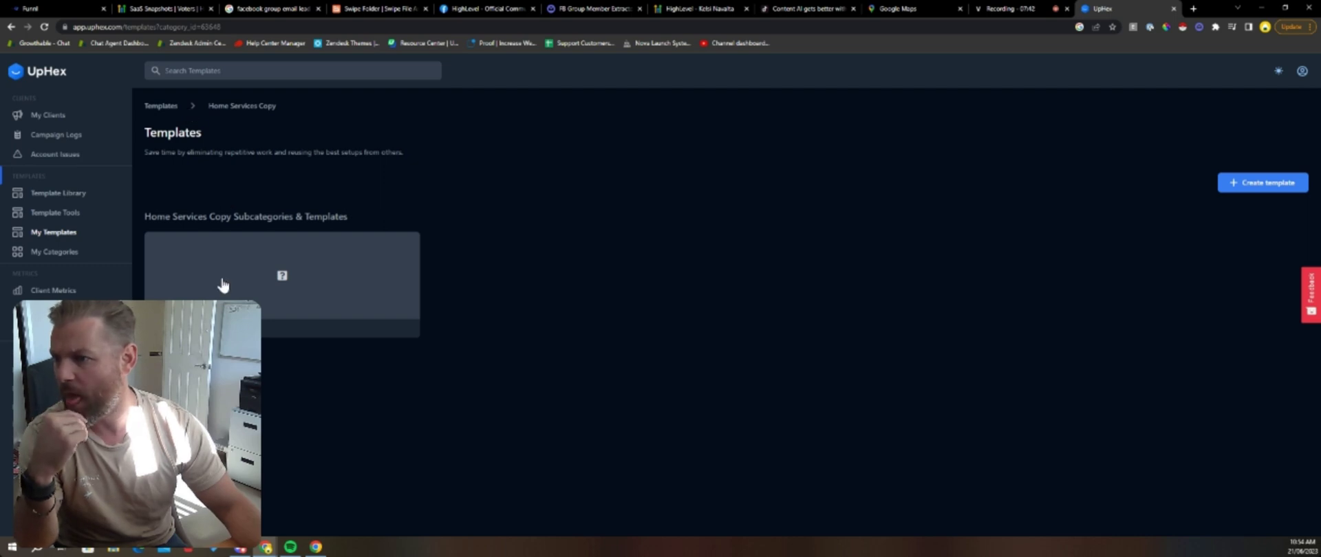
{"action": "left_click", "coordinate": [69, 253]}
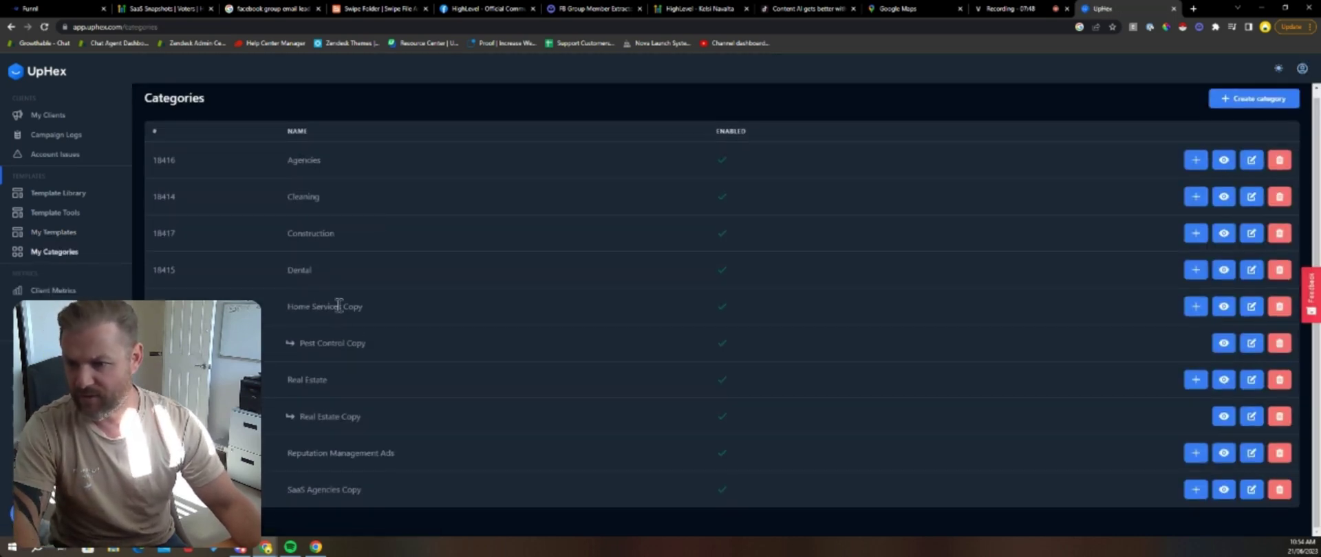
Step: Rename the Home Services Copy category to 'Home Service' and save it
{"action": "left_click", "coordinate": [1251, 306]}
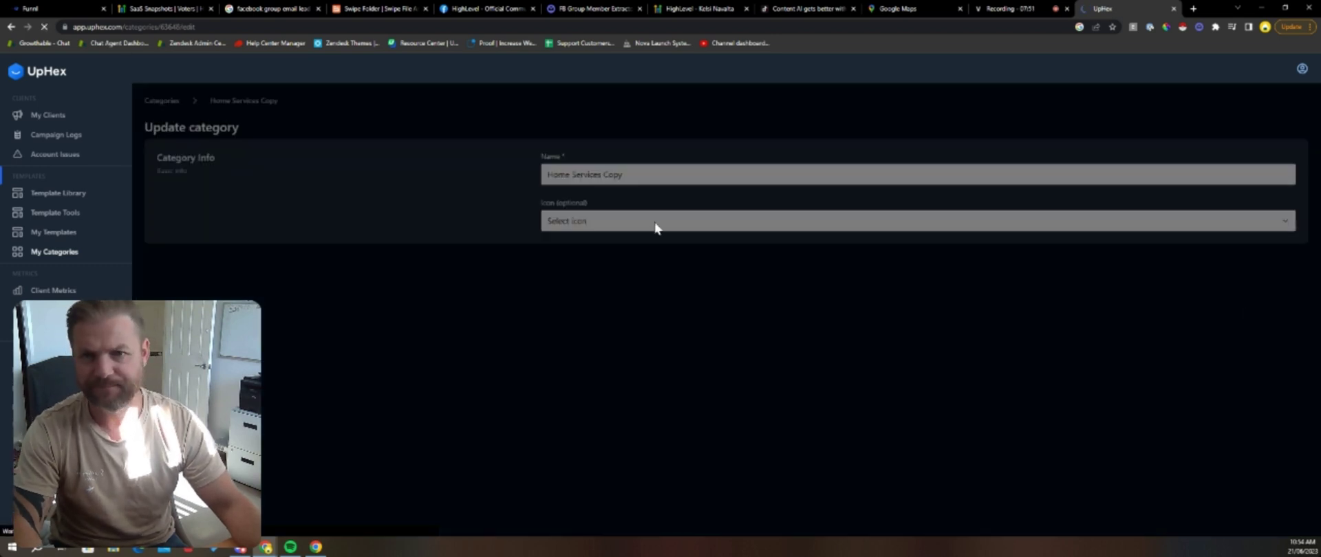
{"action": "left_click_drag", "start_coordinate": [625, 175], "coordinate": [557, 209]}
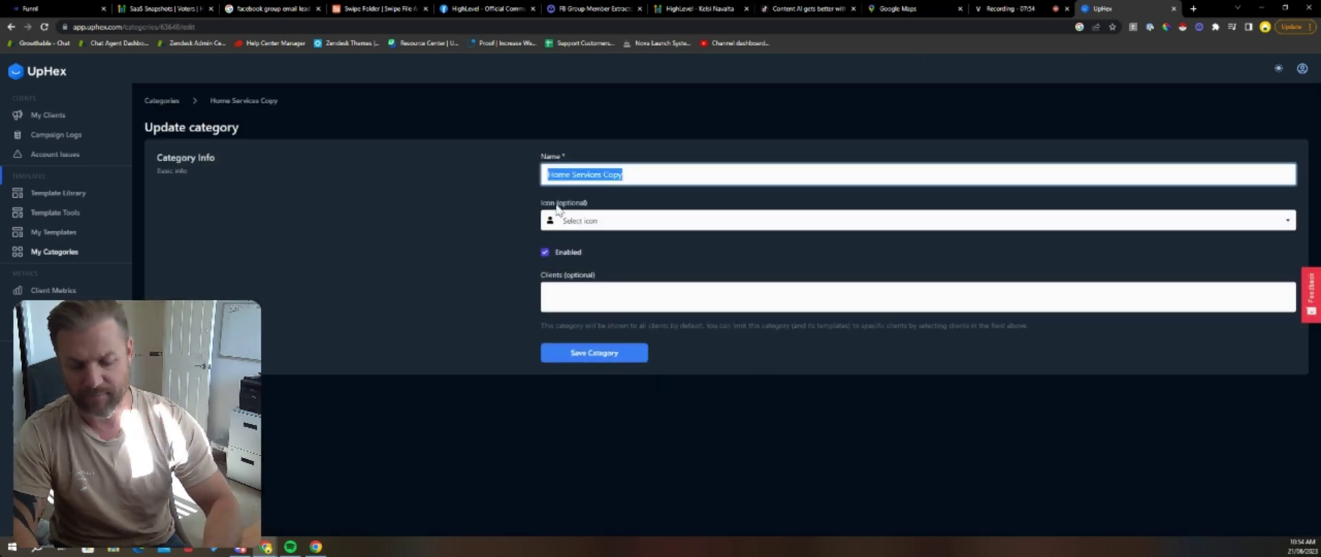
{"action": "type", "text": "Pest C"}
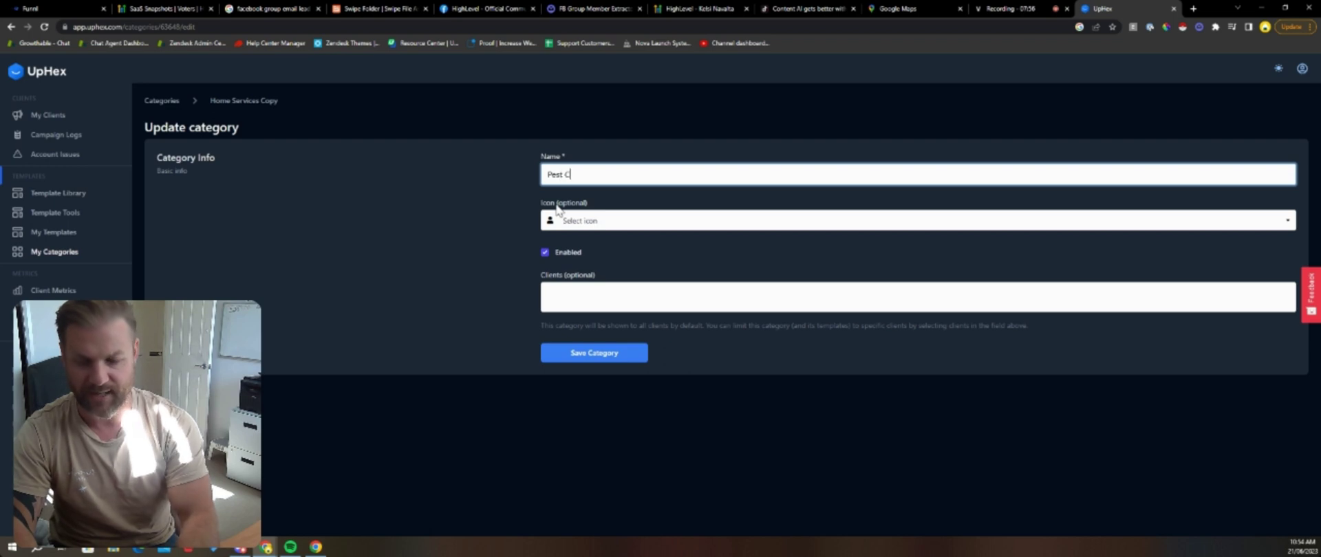
{"action": "type", "text": "ontrol"}
{"action": "key", "text": "ctrl+a"}
{"action": "type", "text": "Home Service"}
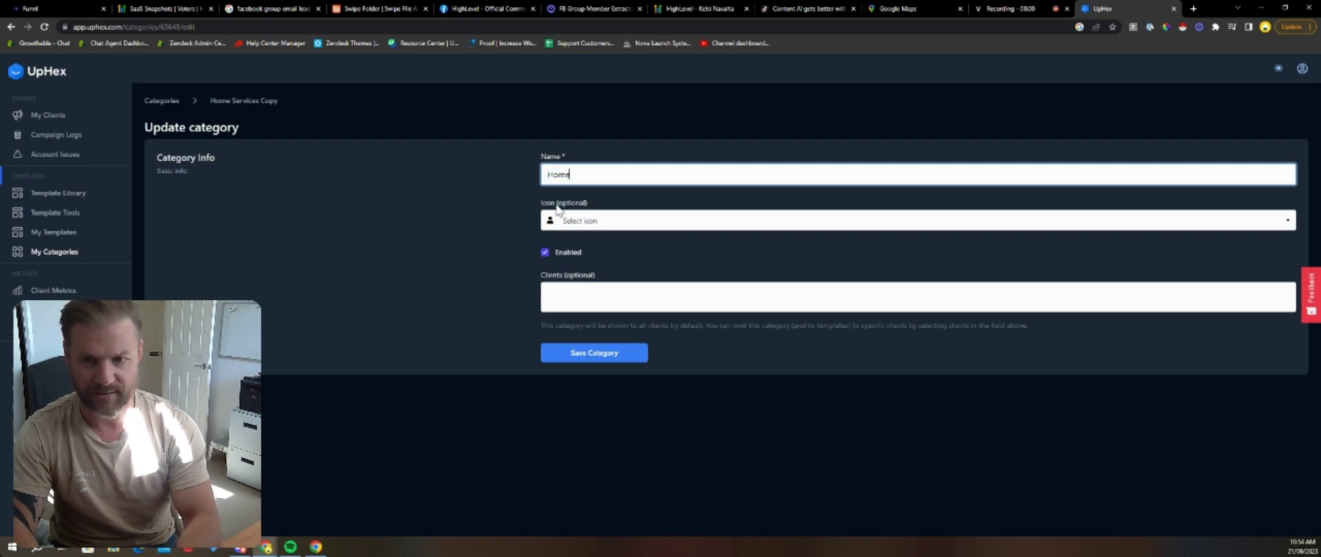
{"action": "key", "text": "Tab"}
{"action": "left_click", "coordinate": [669, 285]}
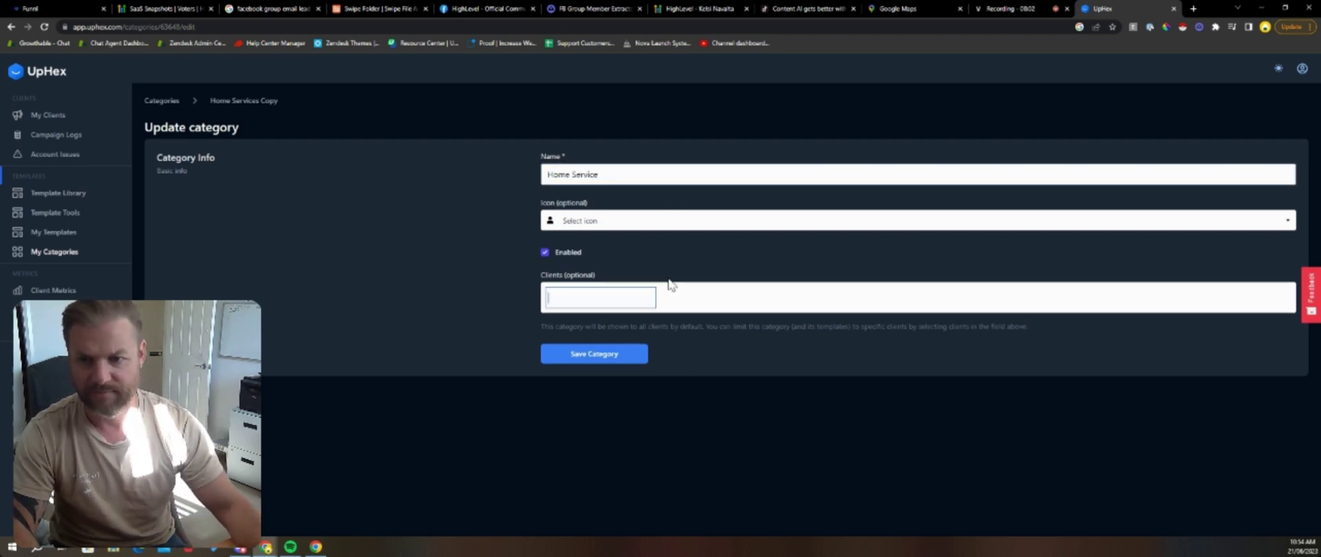
{"action": "left_click", "coordinate": [612, 355]}
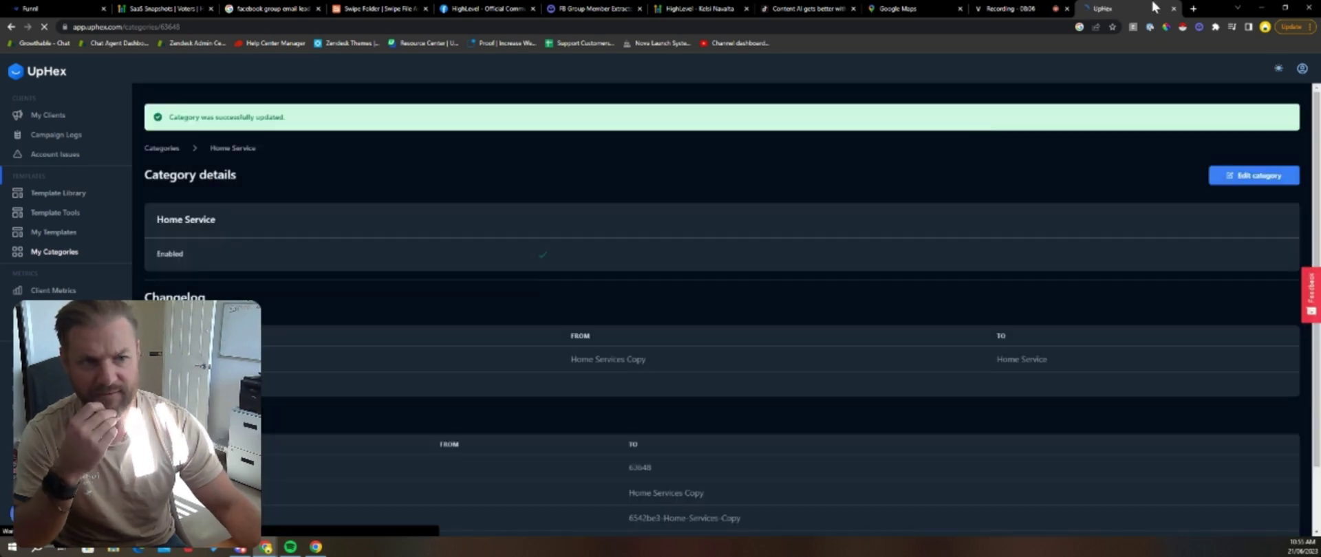
Step: Assign the Funnl.me client to the Home Service category and save
{"action": "left_click", "coordinate": [1257, 177]}
{"action": "left_click", "coordinate": [628, 298]}
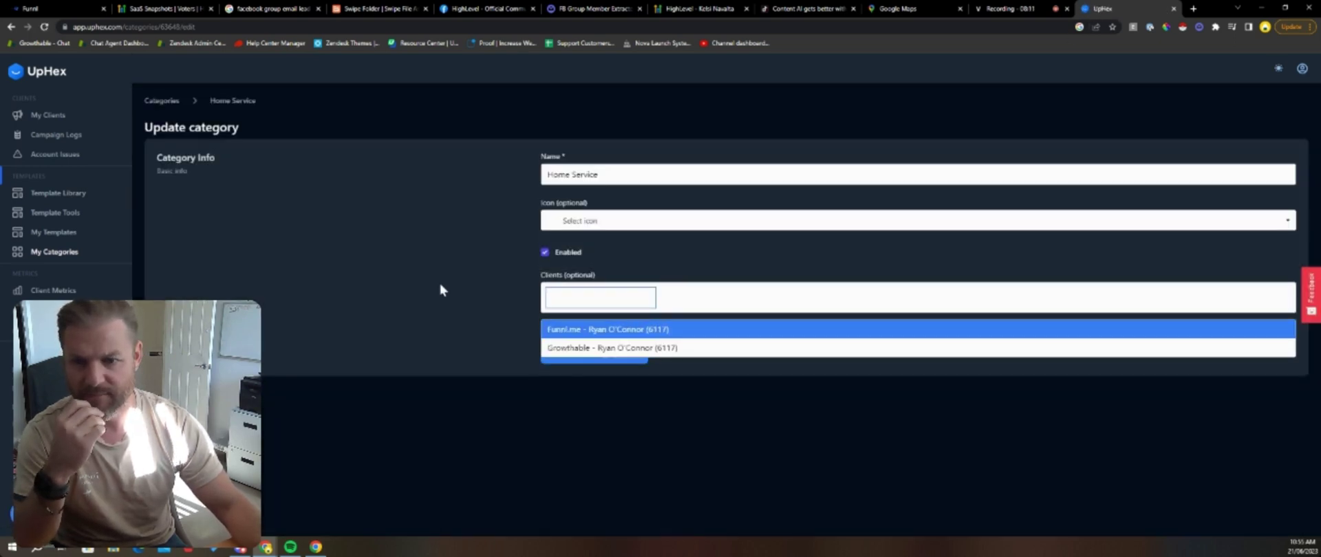
{"action": "left_click", "coordinate": [558, 327]}
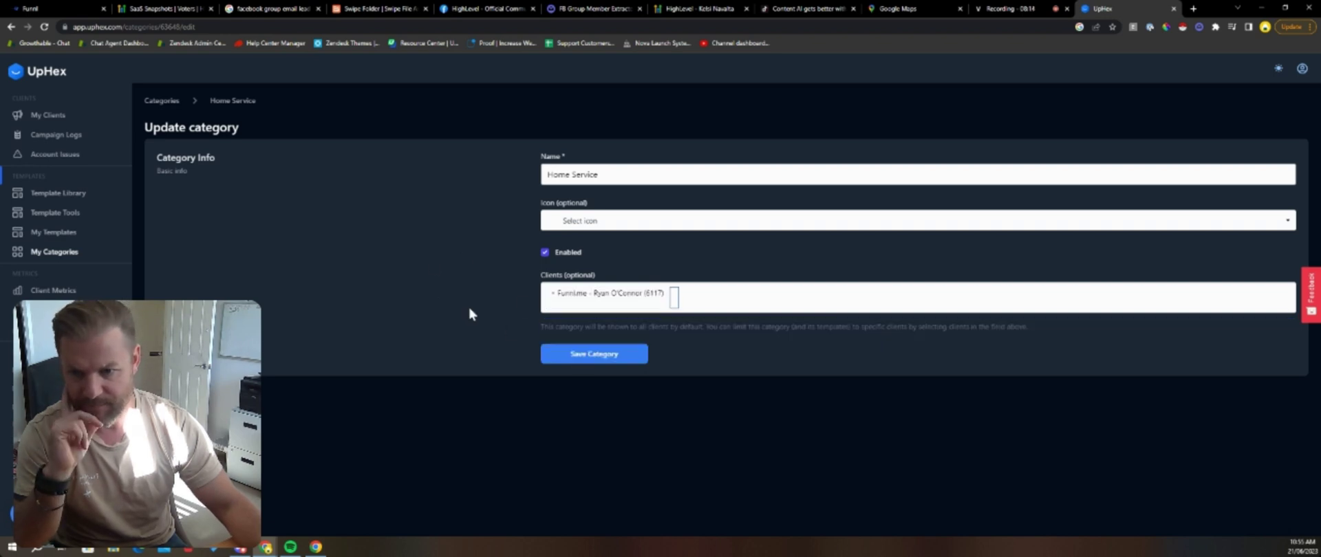
{"action": "left_click", "coordinate": [569, 355]}
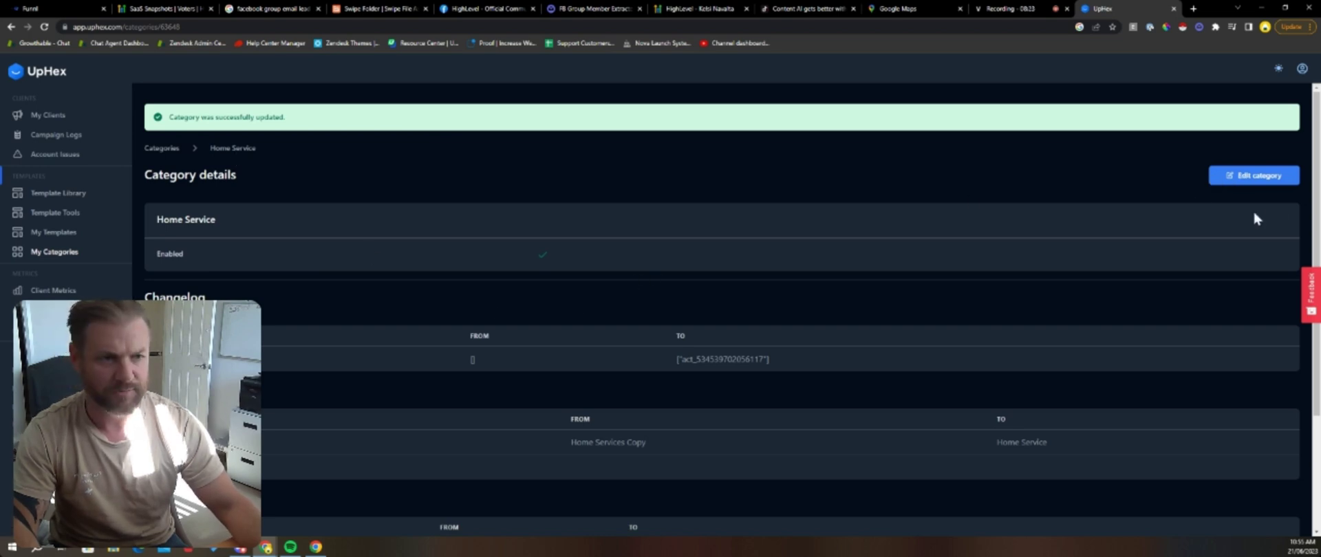
Step: Correct the category name to 'Home Services' and save it
{"action": "left_click", "coordinate": [1259, 185]}
{"action": "left_click", "coordinate": [607, 181]}
{"action": "type", "text": "s"}
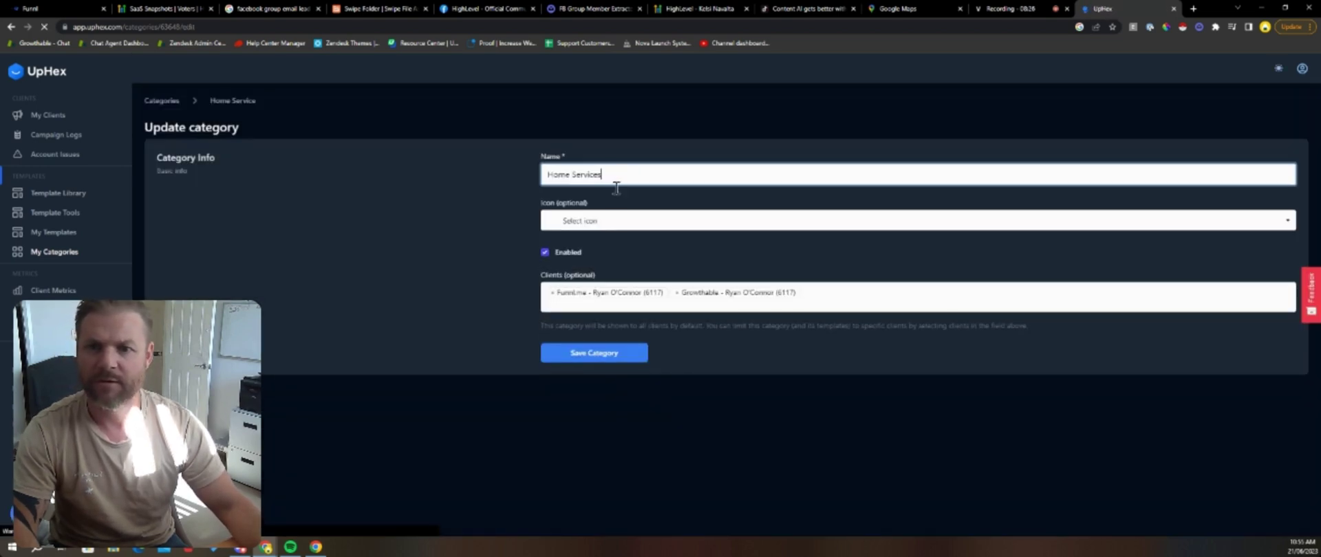
{"action": "left_click", "coordinate": [630, 359]}
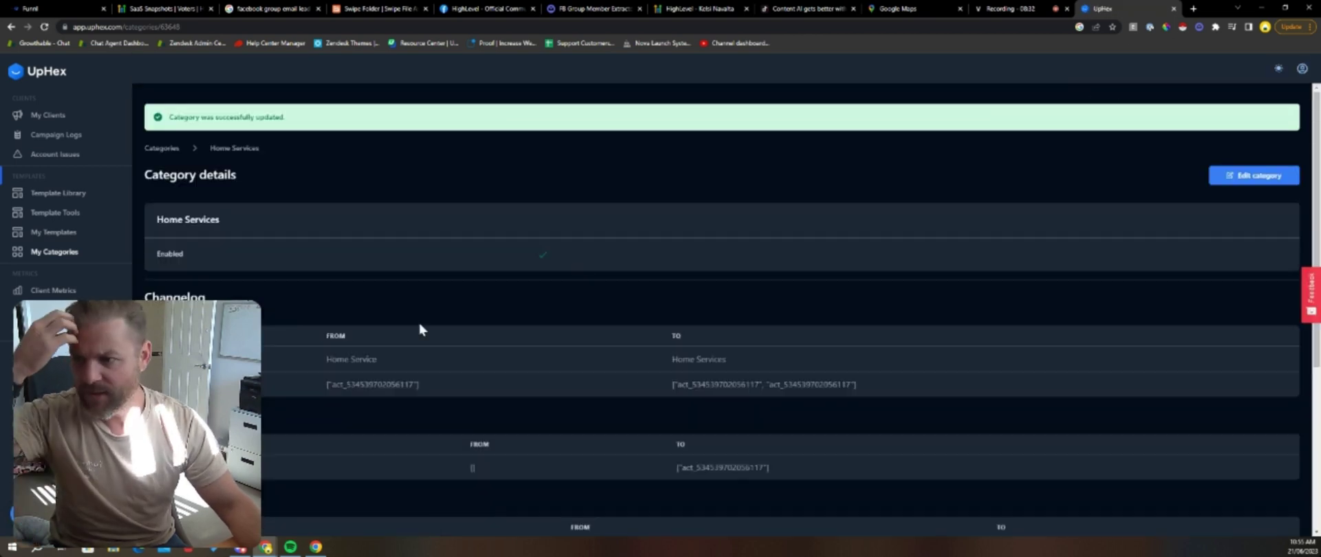
{"action": "scroll", "coordinate": [450, 275], "scroll_direction": "down", "scroll_amount": 4}
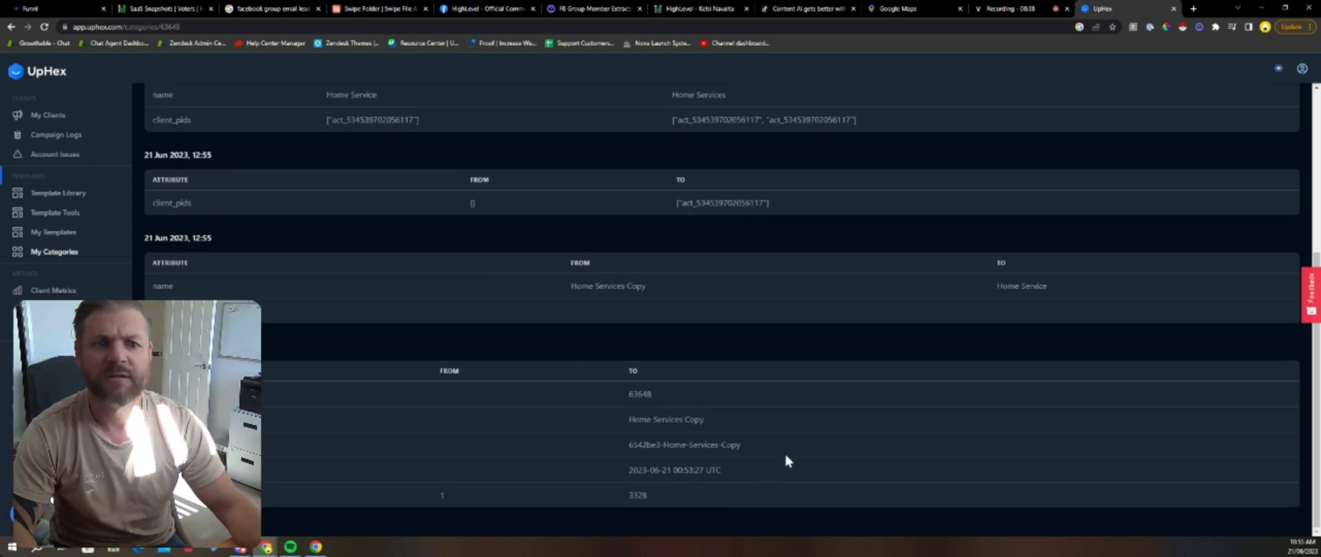
{"action": "scroll", "coordinate": [784, 441], "scroll_direction": "up", "scroll_amount": 4}
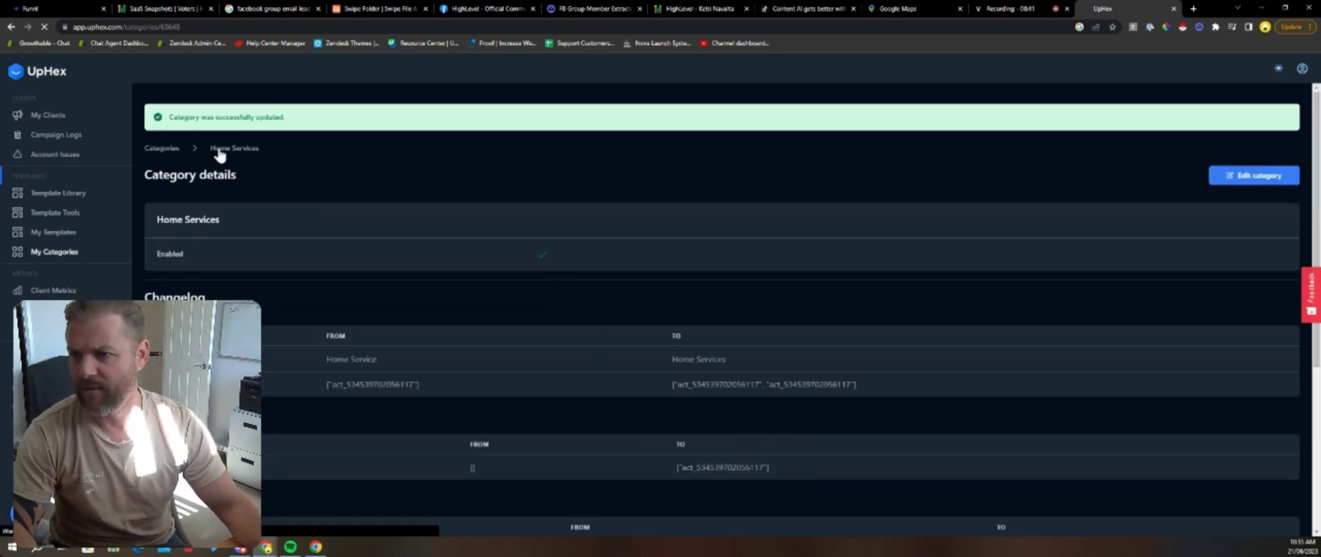
{"action": "left_click", "coordinate": [217, 148]}
{"action": "left_click", "coordinate": [148, 102]}
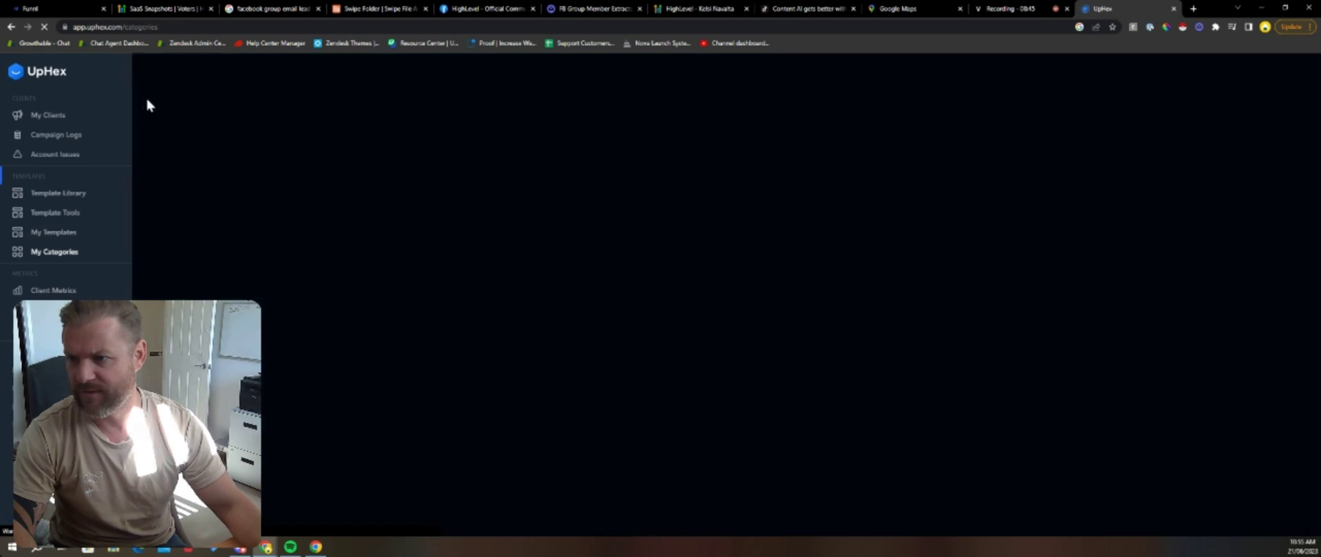
Step: Rename the Pest Control Copy category to 'Pest Control' and save it
{"action": "left_click", "coordinate": [1251, 350]}
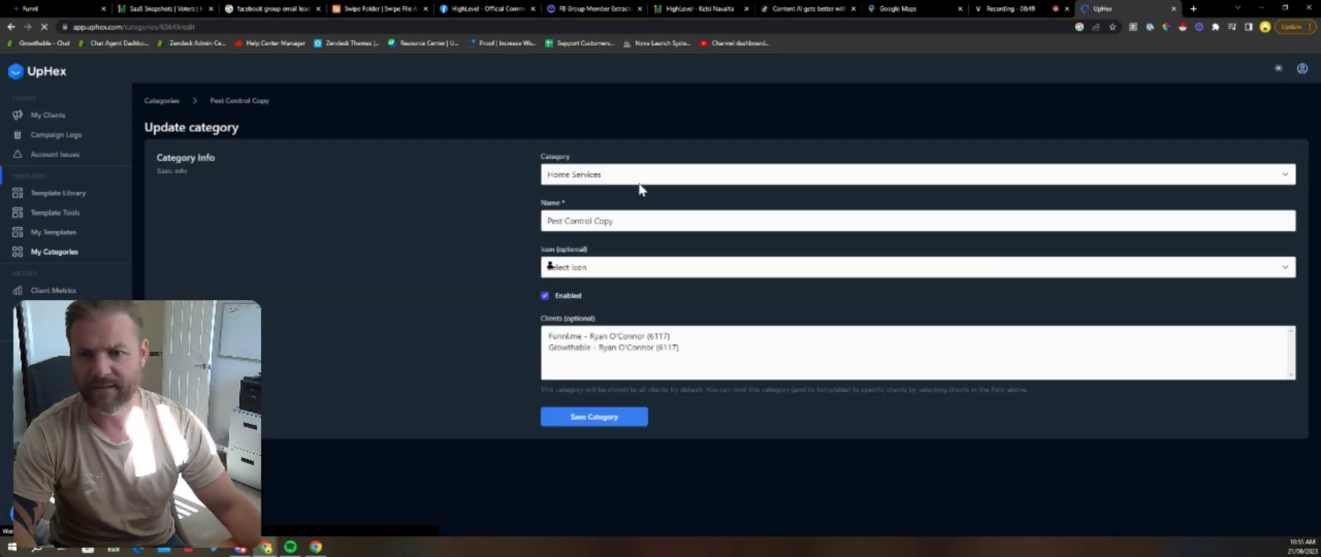
{"action": "left_click_drag", "start_coordinate": [589, 221], "coordinate": [687, 224]}
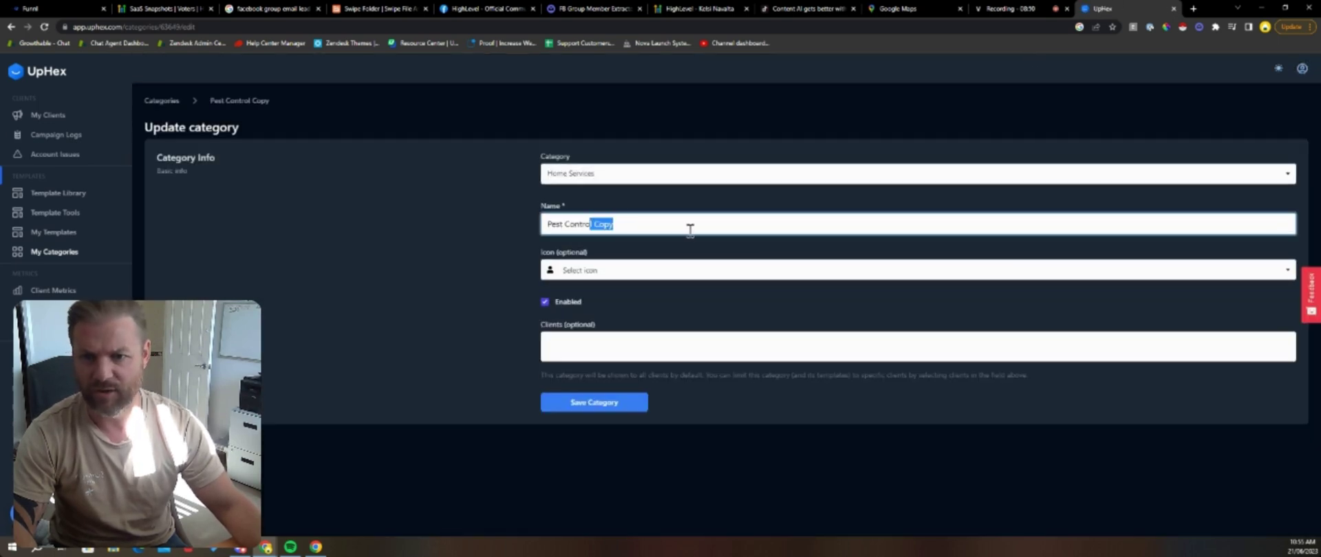
{"action": "key", "text": "BackSpace"}
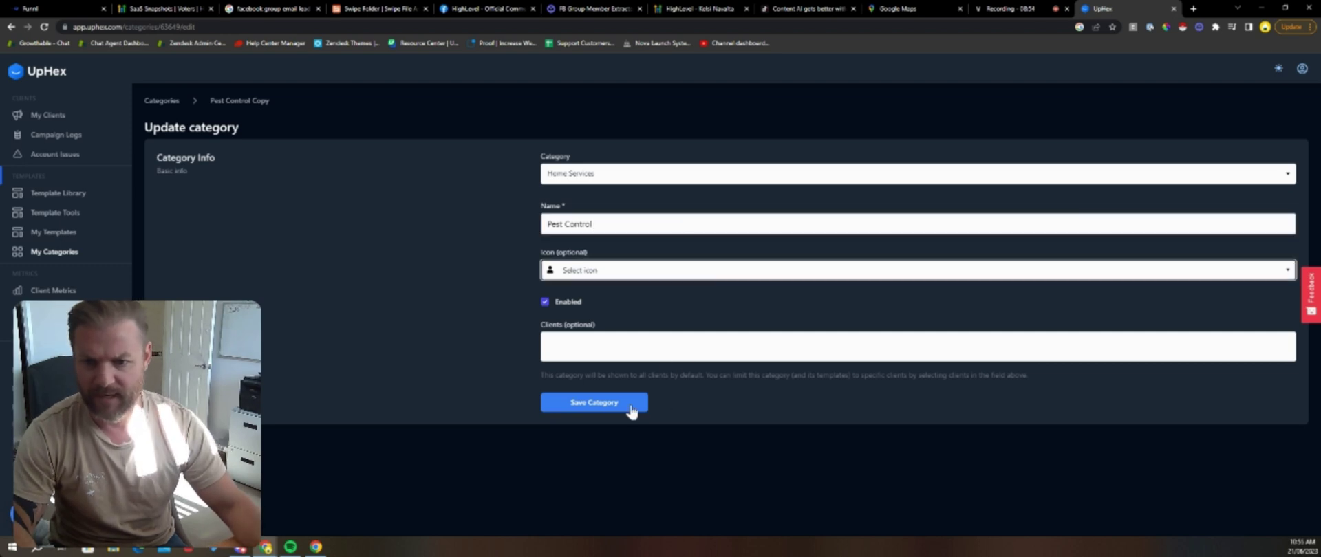
{"action": "left_click", "coordinate": [631, 404]}
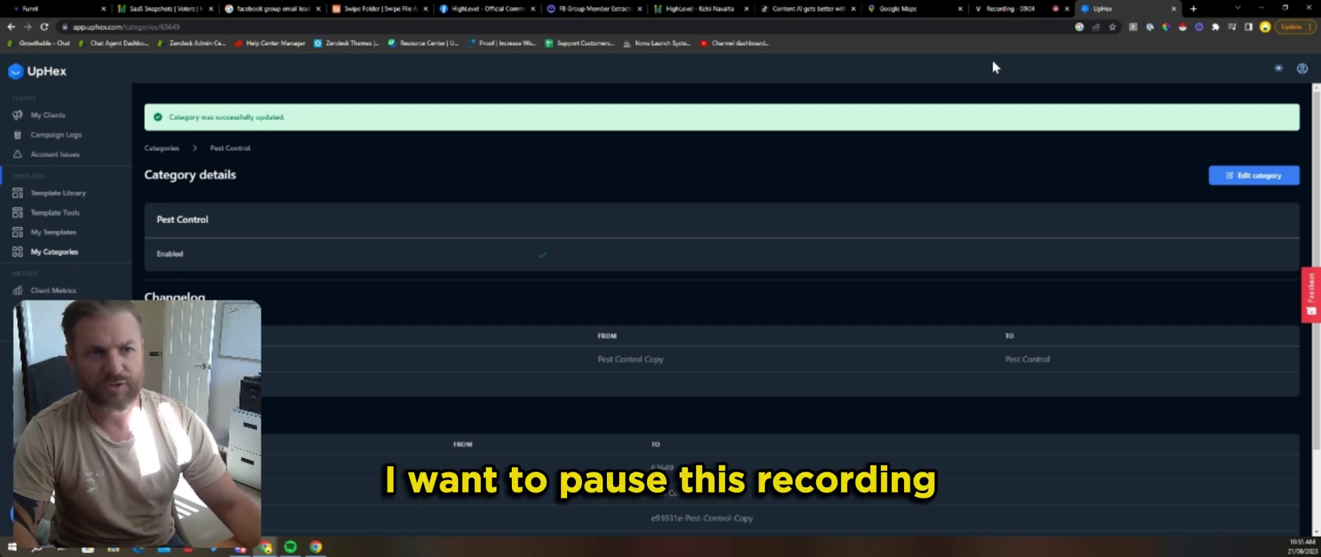
Step: Switch to the recording tab to pause the recording
{"action": "left_click", "coordinate": [1024, 18]}
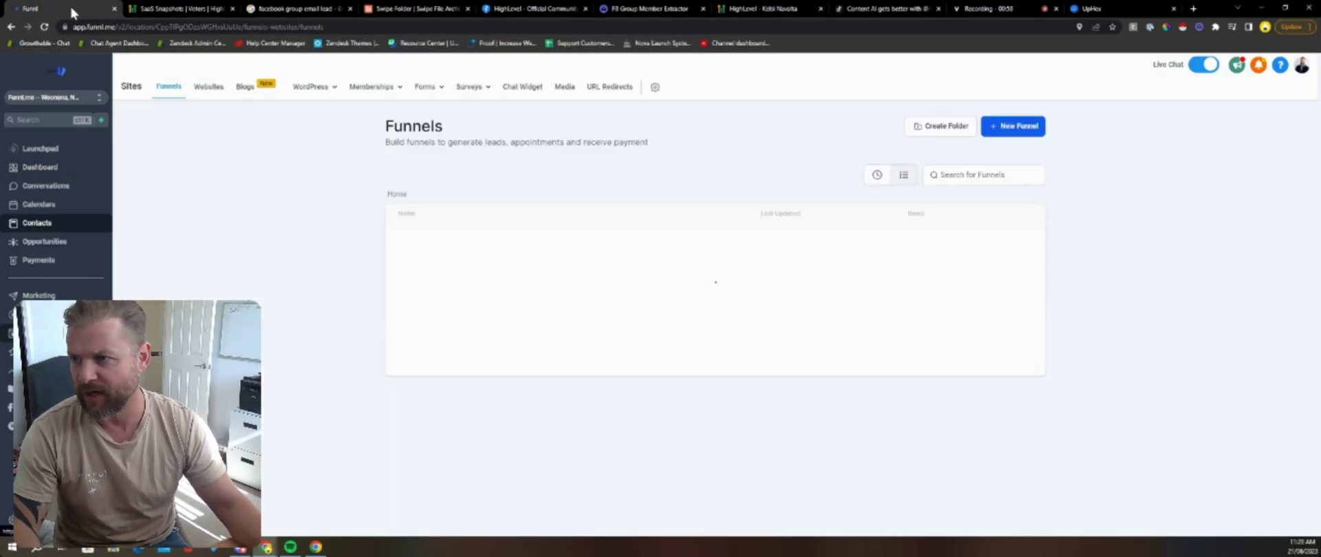
Step: Create a new funnel using the From templates option and continue to the Template Library
{"action": "left_click", "coordinate": [1012, 127]}
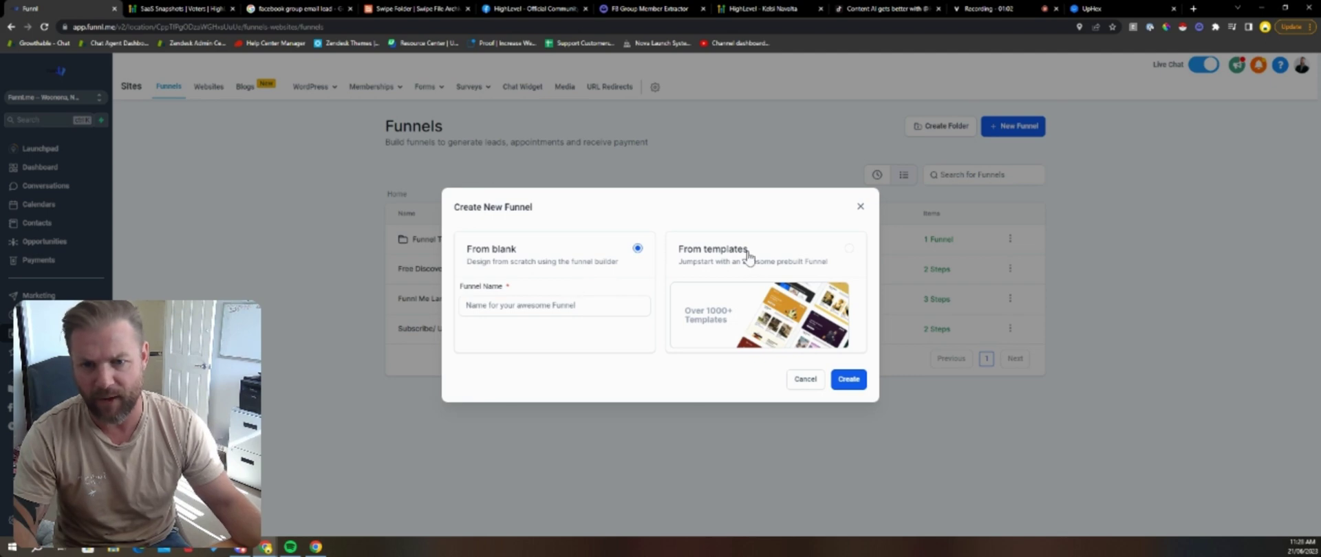
{"action": "left_click", "coordinate": [764, 344]}
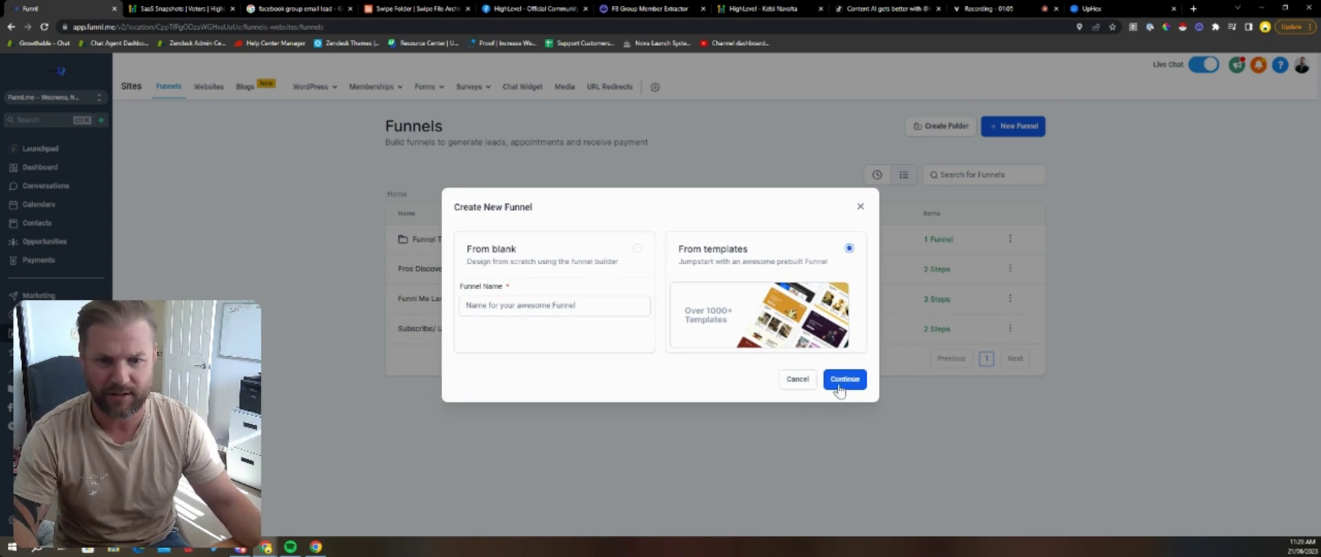
{"action": "left_click", "coordinate": [841, 380]}
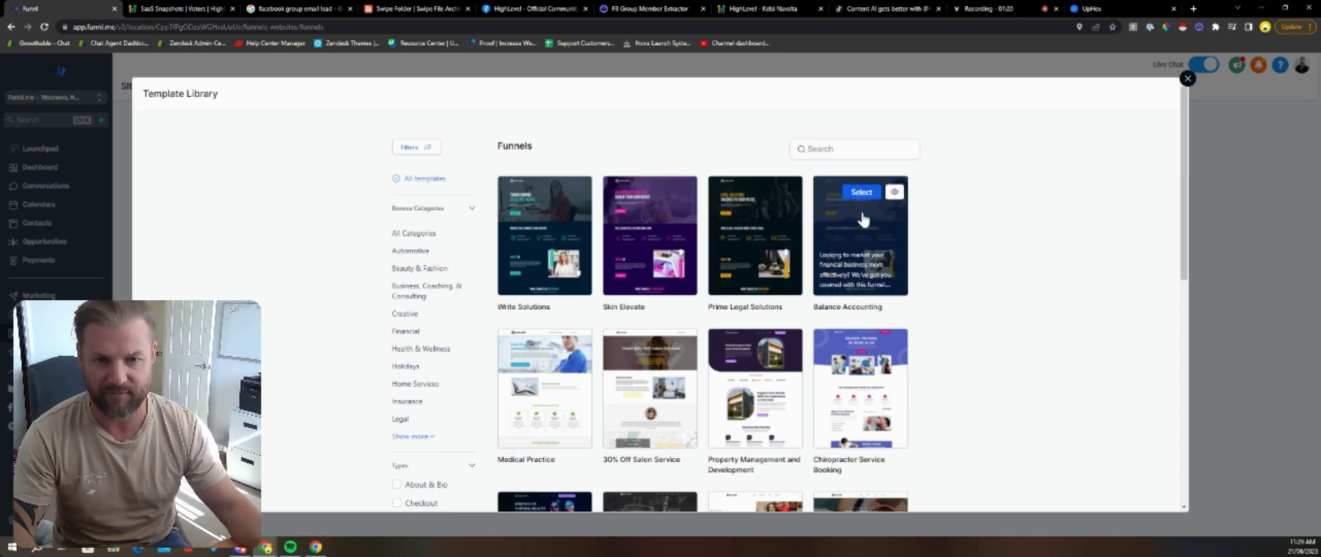
Step: Search the template library for 'pest control', then 'home services', then 'VSL'
{"action": "left_click", "coordinate": [849, 148]}
{"action": "type", "text": "pest contr"}
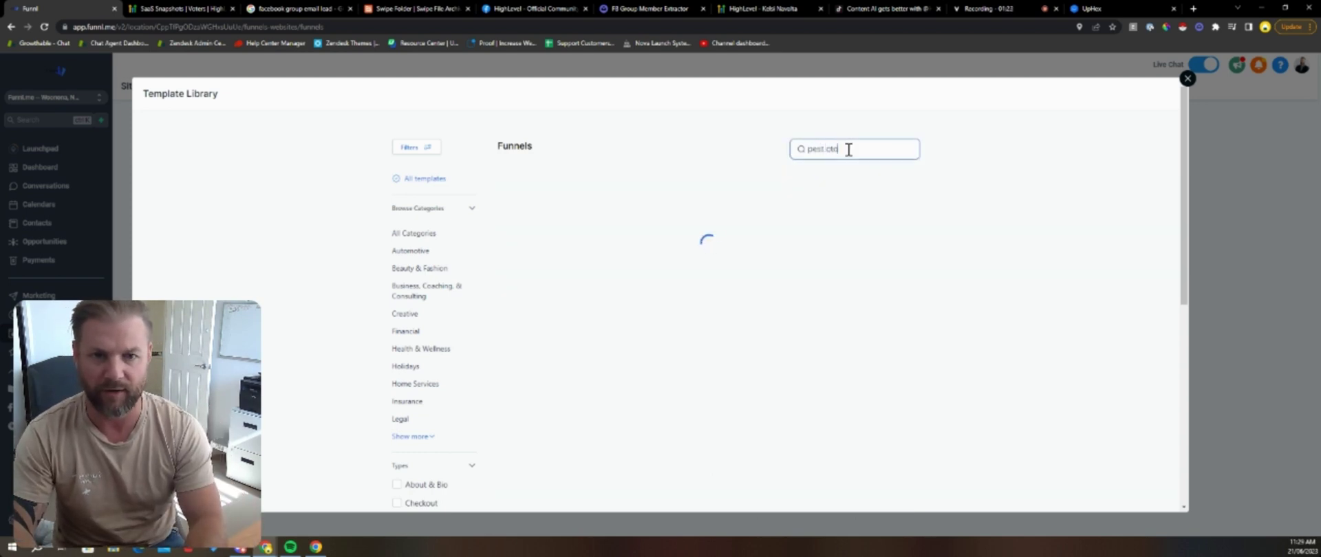
{"action": "type", "text": "ol"}
{"action": "triple_click", "coordinate": [846, 150]}
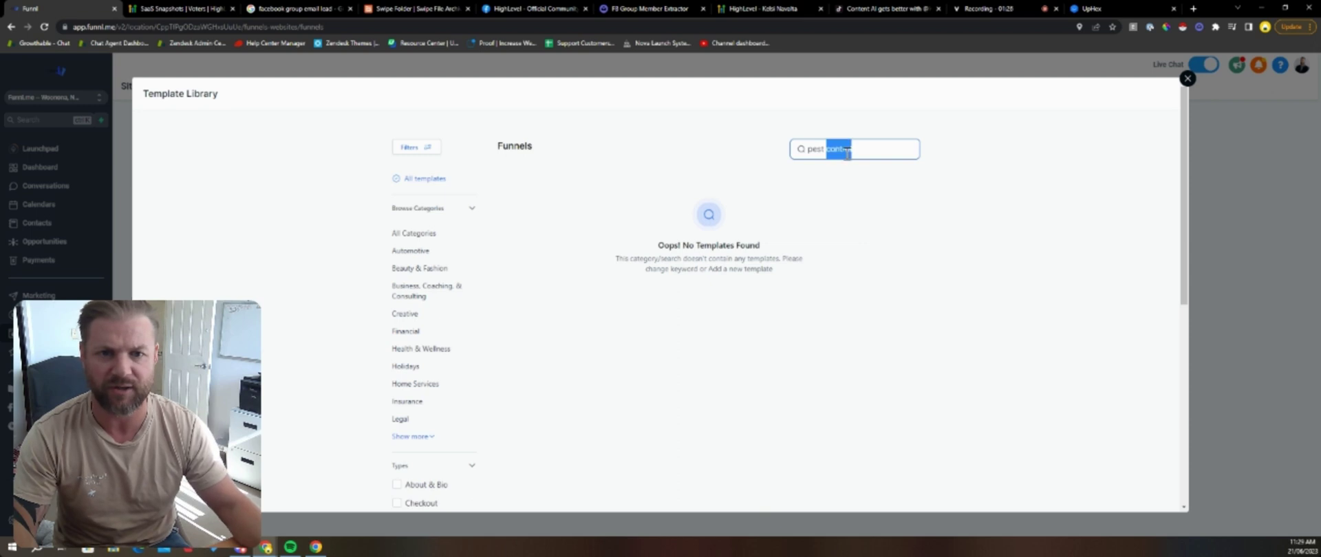
{"action": "key", "text": "BackSpace"}
{"action": "type", "text": "home services"}
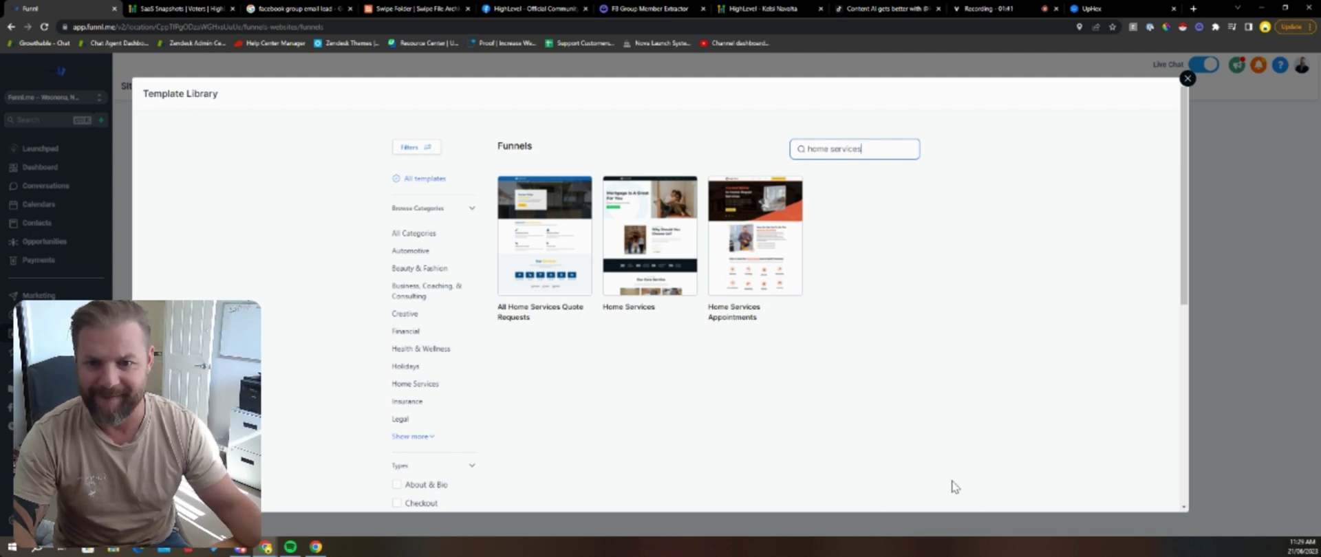
{"action": "triple_click", "coordinate": [798, 148]}
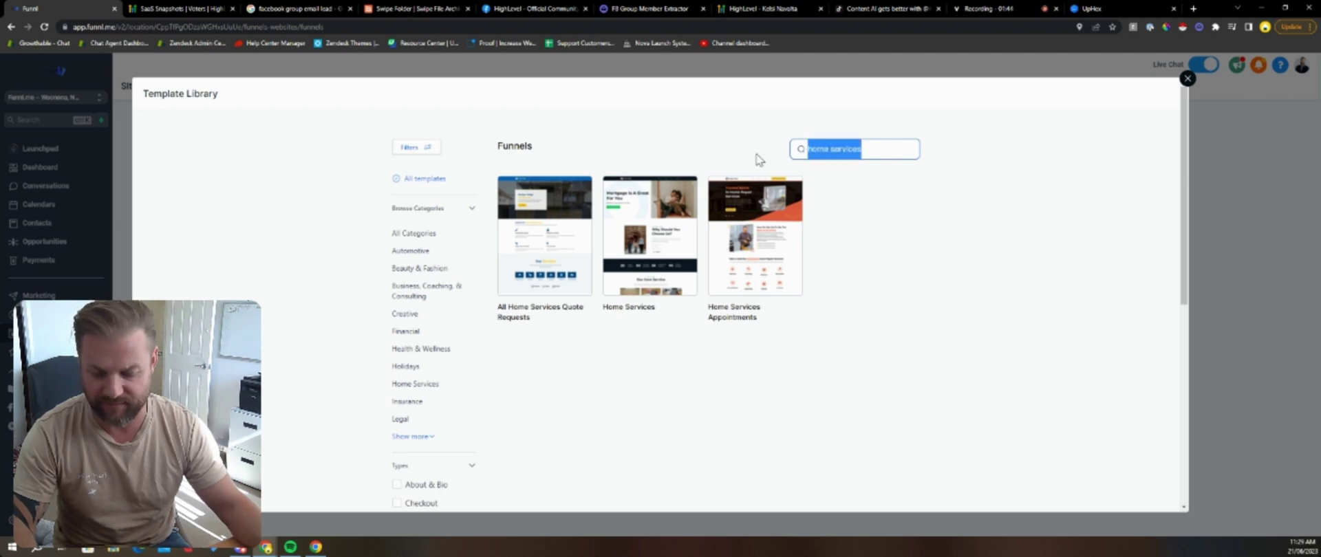
{"action": "type", "text": "VSL"}
{"action": "double_click", "coordinate": [834, 151]}
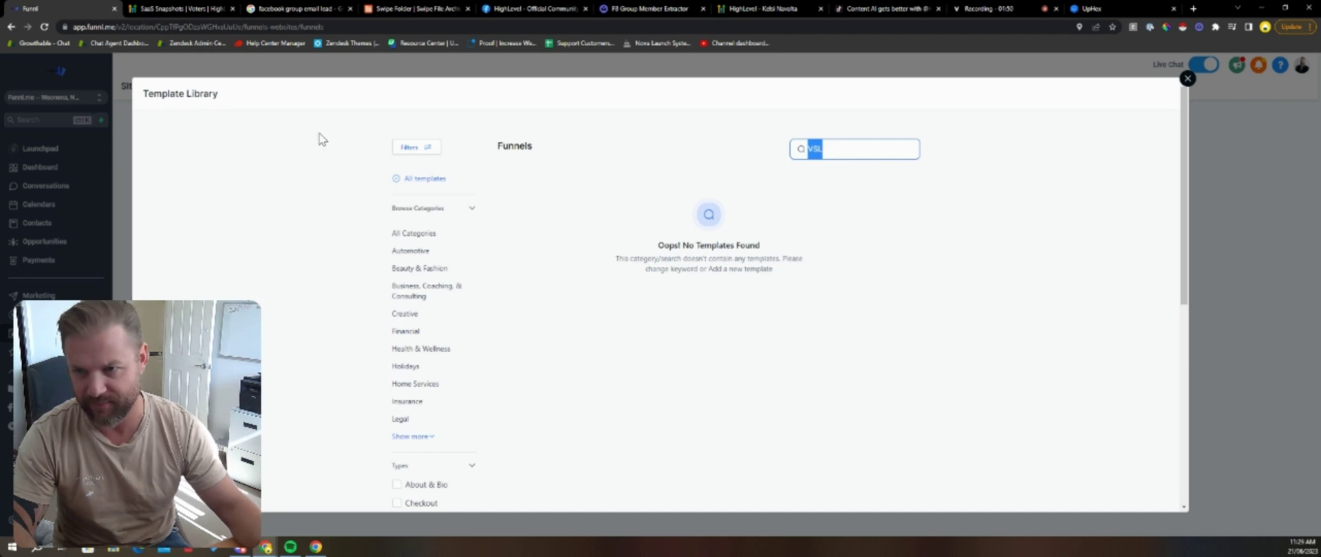
Step: Expand the full Browse Categories list and filter templates to Marketing Agency
{"action": "left_click", "coordinate": [507, 152]}
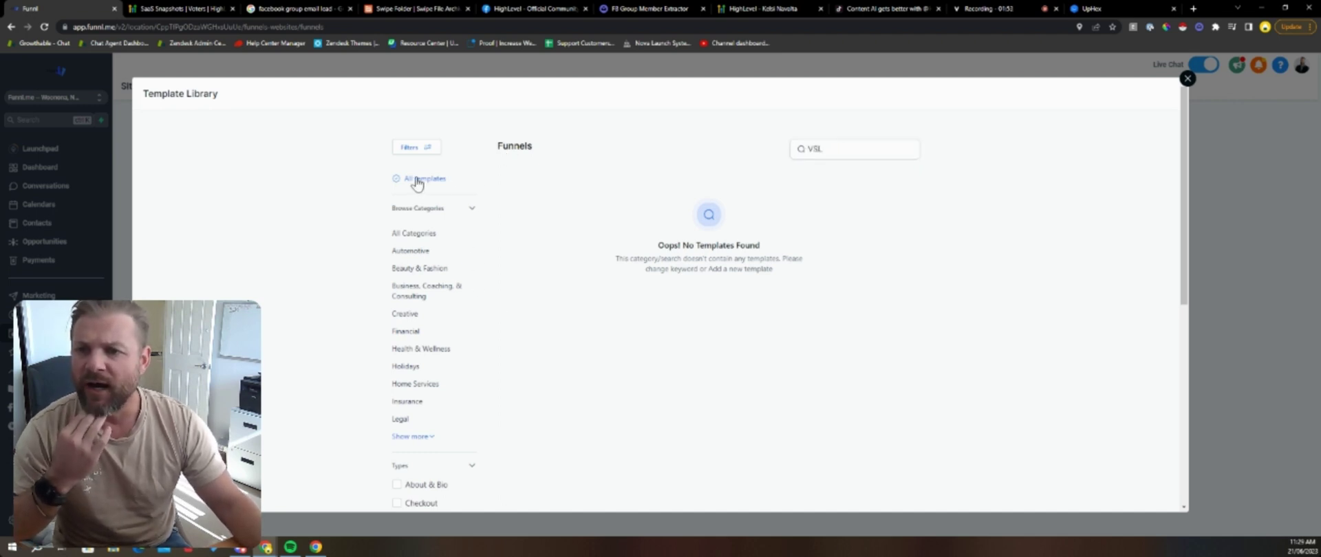
{"action": "scroll", "coordinate": [459, 280], "scroll_direction": "down", "scroll_amount": 2}
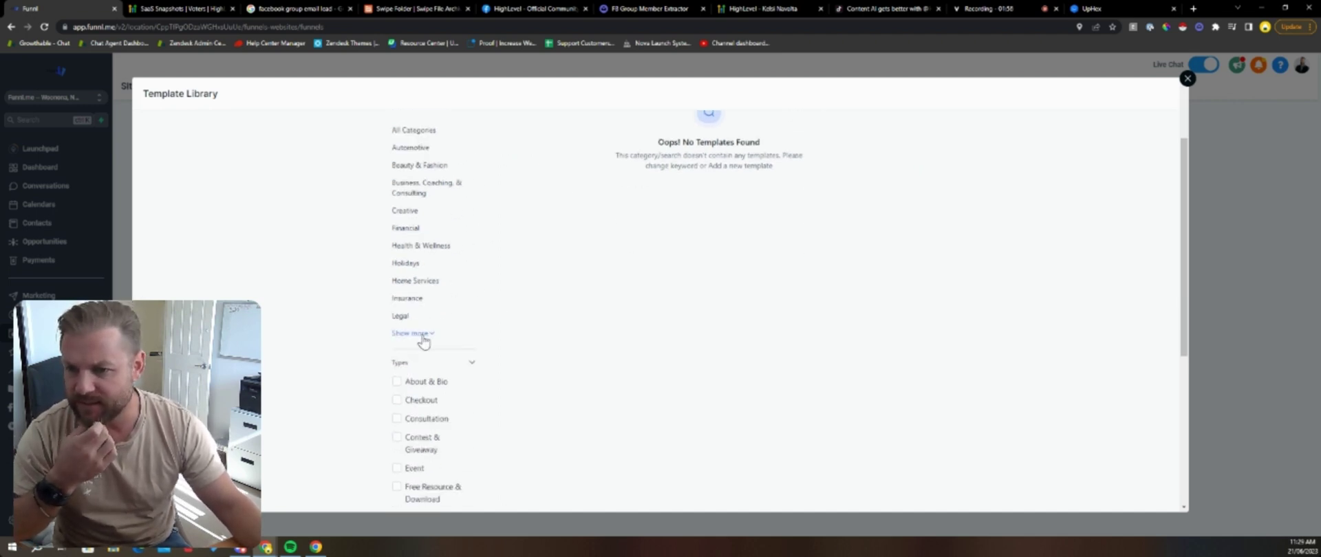
{"action": "left_click", "coordinate": [426, 333]}
{"action": "scroll", "coordinate": [471, 331], "scroll_direction": "down", "scroll_amount": 2}
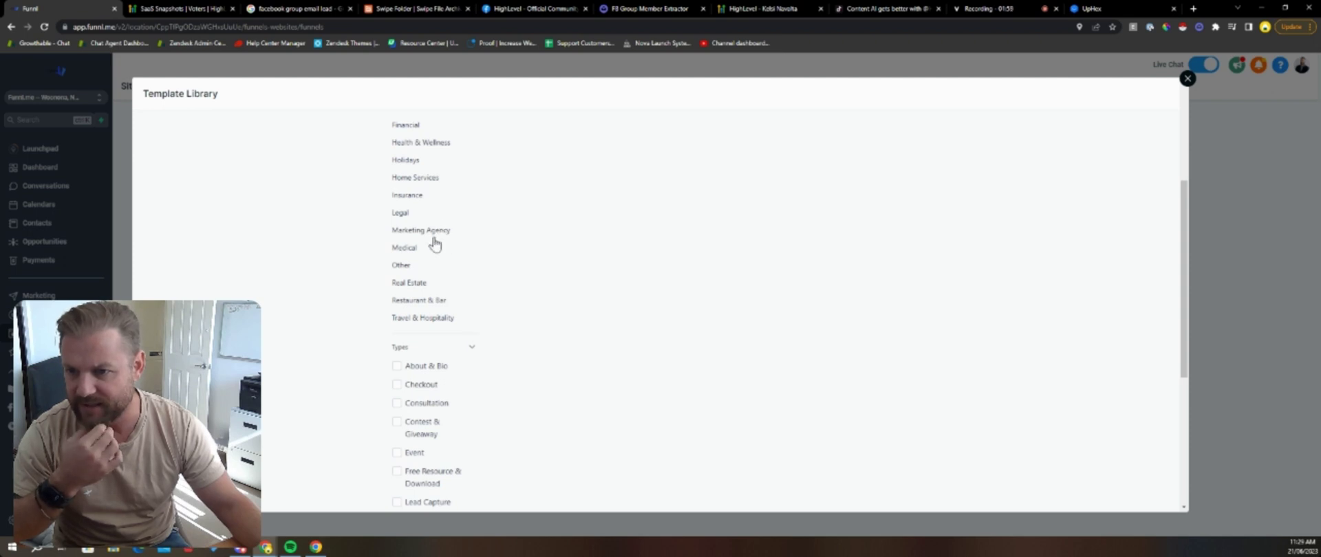
{"action": "left_click", "coordinate": [432, 232]}
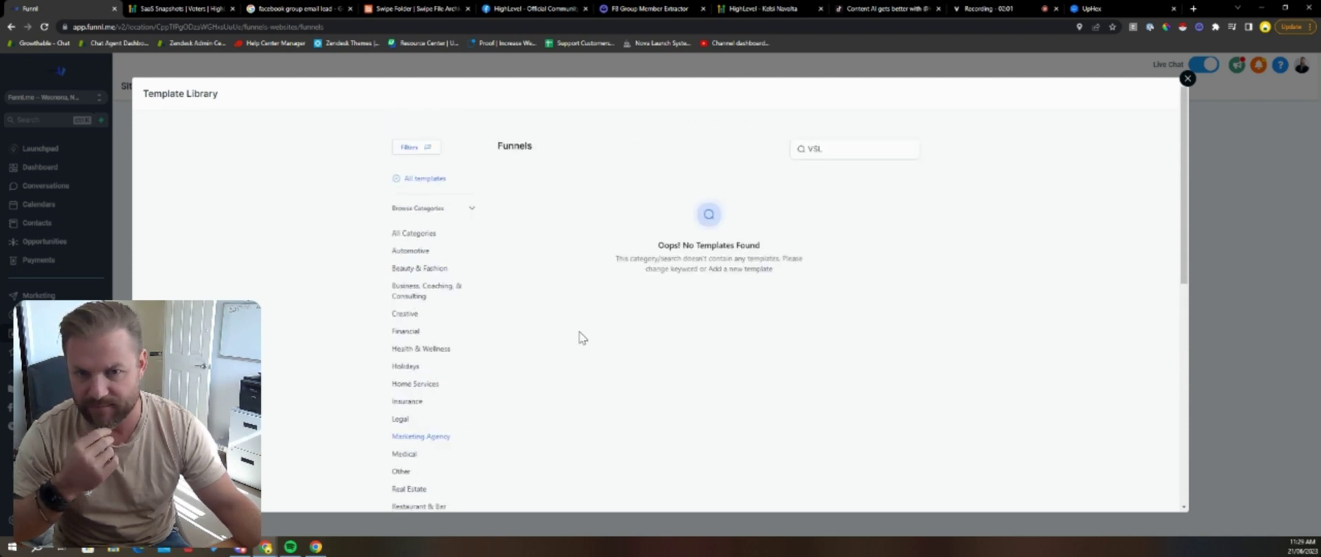
Step: Clear the VSL search, browse the Marketing Agency funnels, then close the Template Library
{"action": "double_click", "coordinate": [827, 150]}
{"action": "key", "text": "BackSpace"}
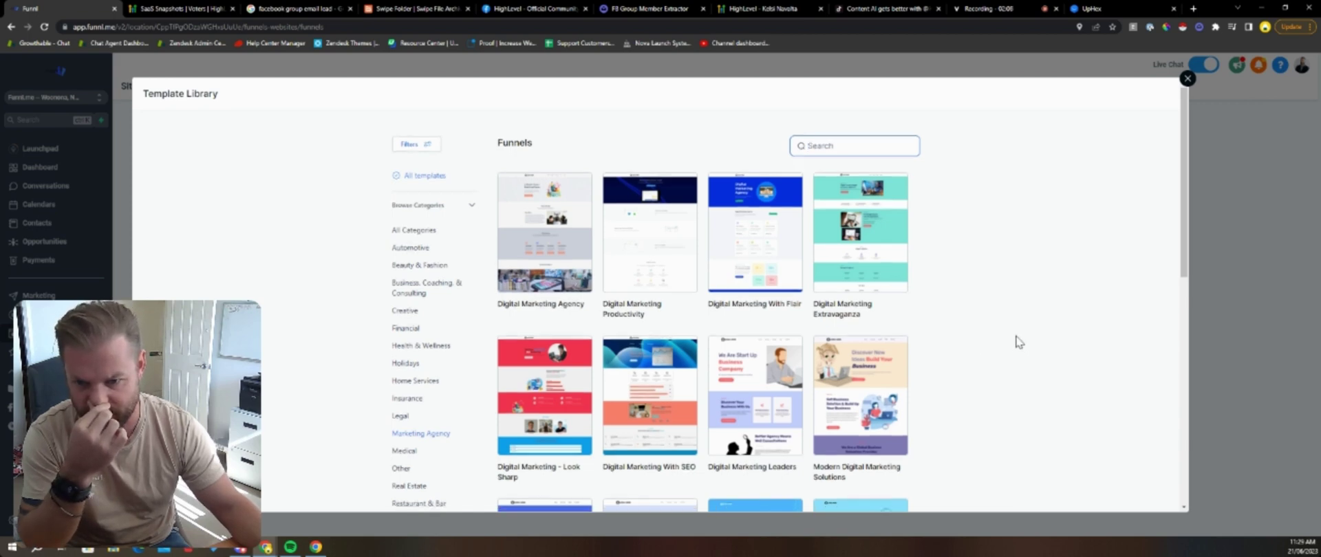
{"action": "scroll", "coordinate": [1020, 344], "scroll_direction": "down", "scroll_amount": 2}
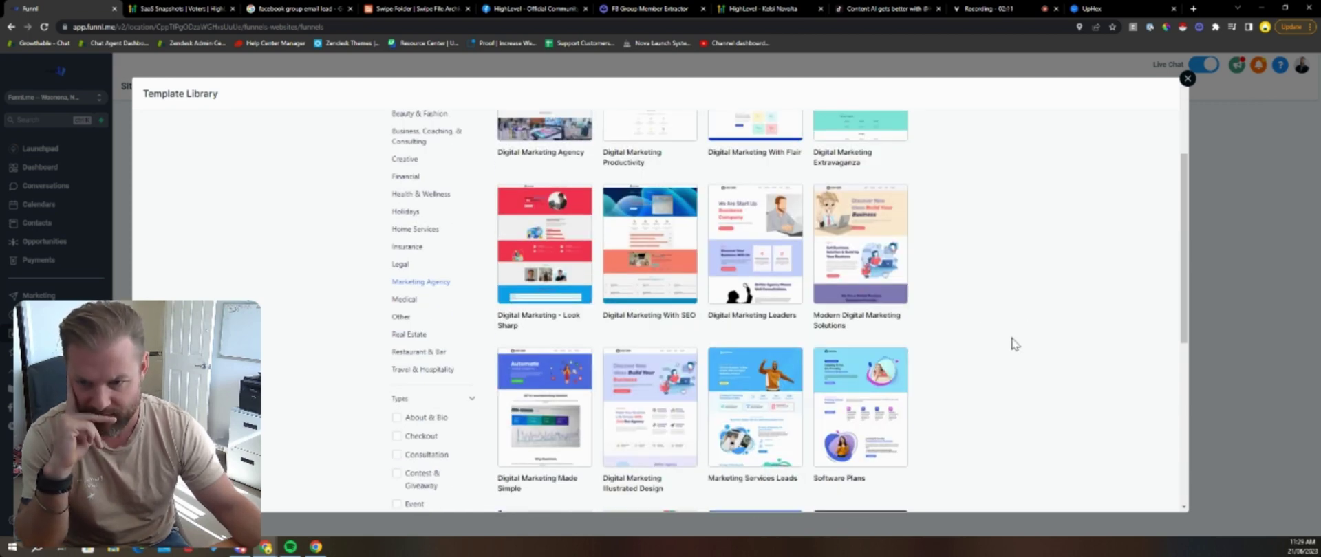
{"action": "scroll", "coordinate": [1019, 343], "scroll_direction": "down", "scroll_amount": 5}
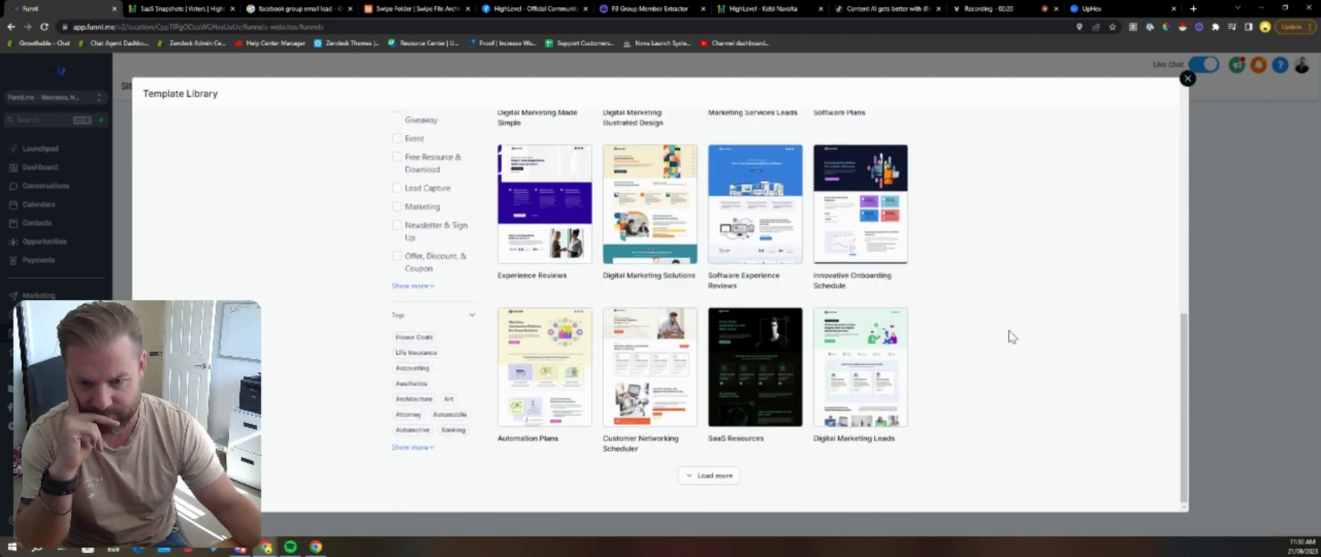
{"action": "scroll", "coordinate": [950, 365], "scroll_direction": "up", "scroll_amount": 7}
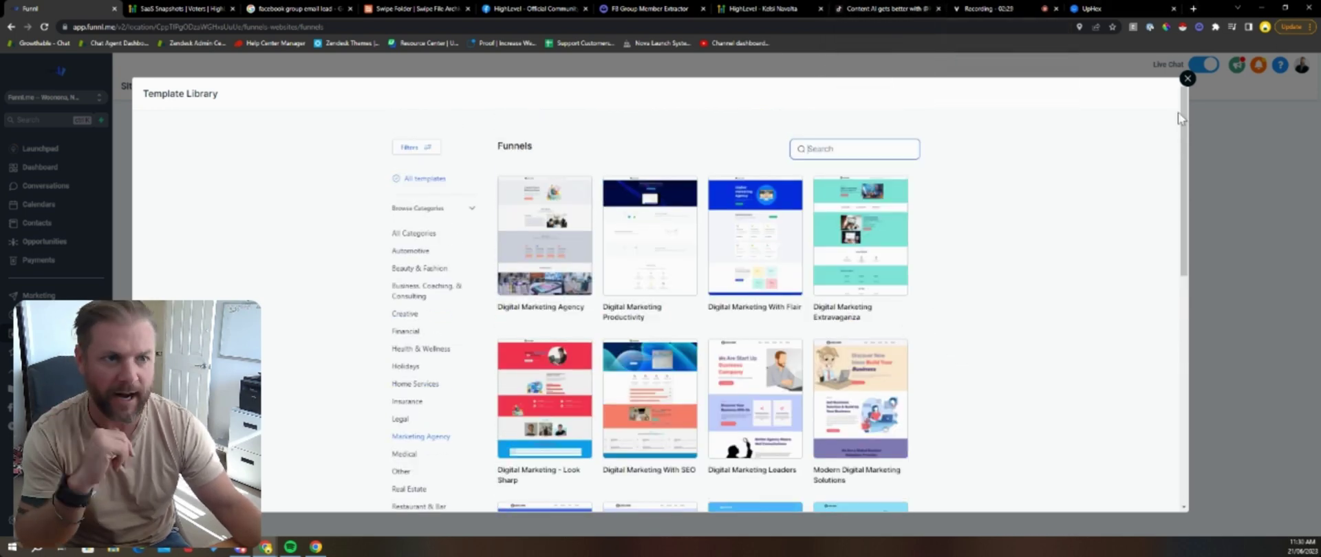
{"action": "left_click", "coordinate": [1188, 78]}
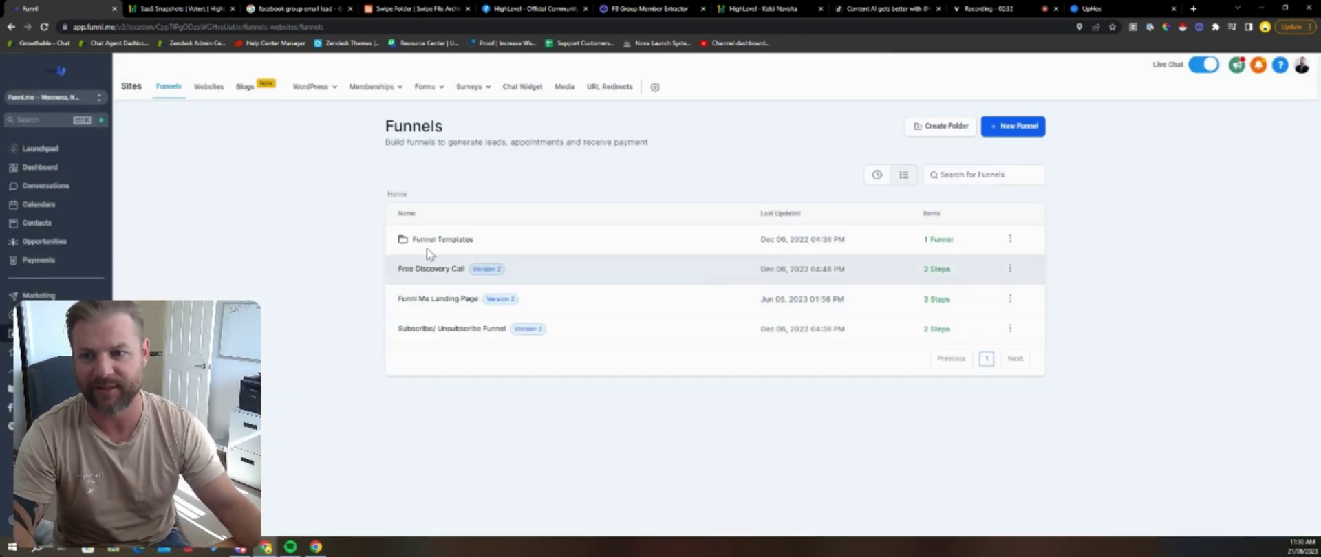
Step: Peek into Funnel Templates, attempt a new funnel named 'Pe', then reload and dismiss the phone banner
{"action": "left_click", "coordinate": [440, 240]}
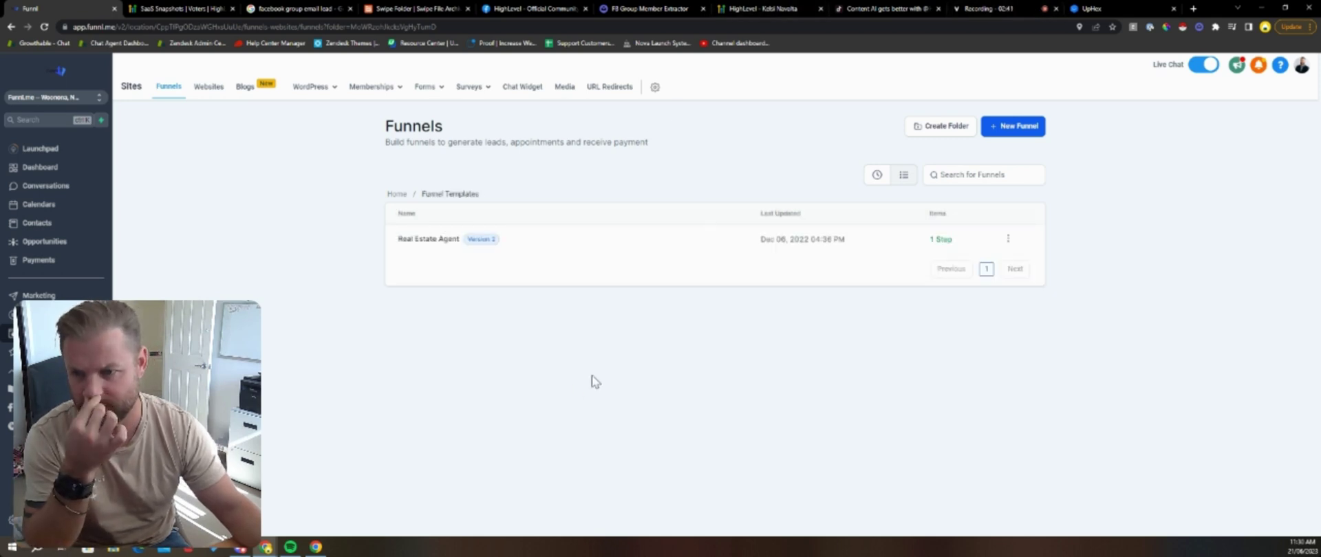
{"action": "left_click", "coordinate": [397, 194]}
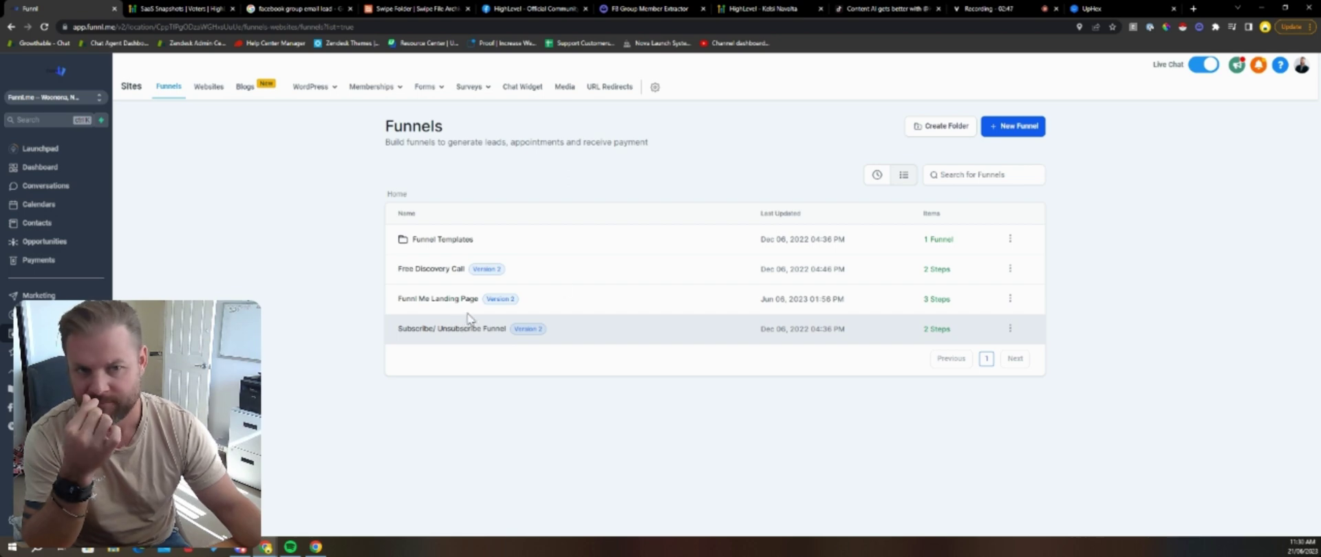
{"action": "left_click", "coordinate": [1012, 127]}
{"action": "left_click", "coordinate": [549, 309]}
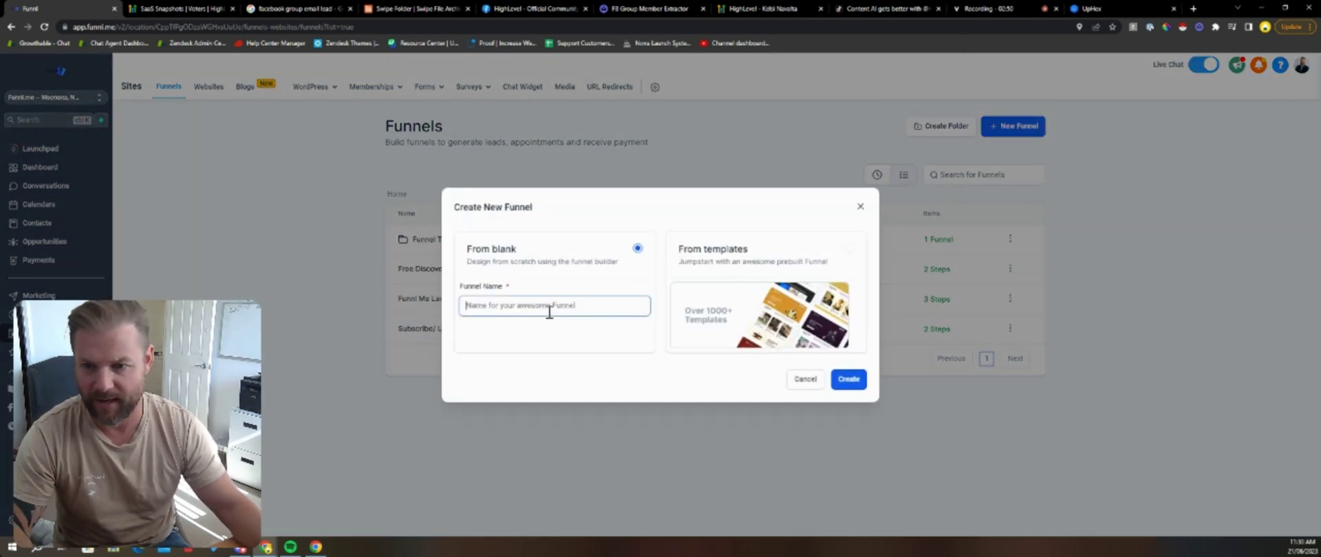
{"action": "type", "text": "Pest Control VSL"}
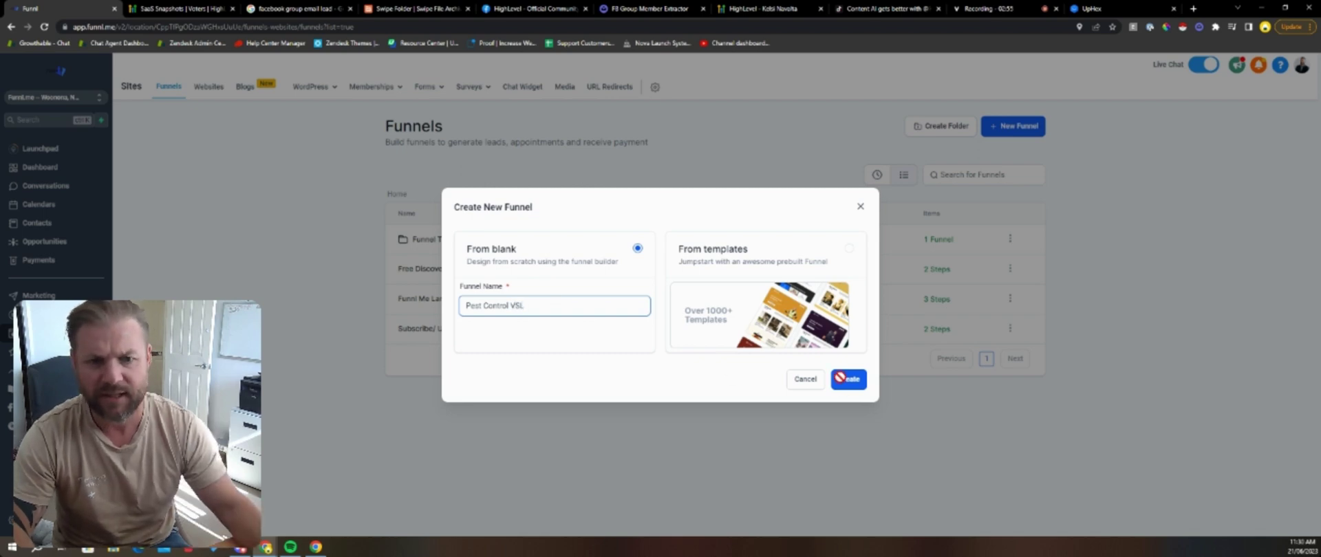
{"action": "left_click", "coordinate": [840, 377]}
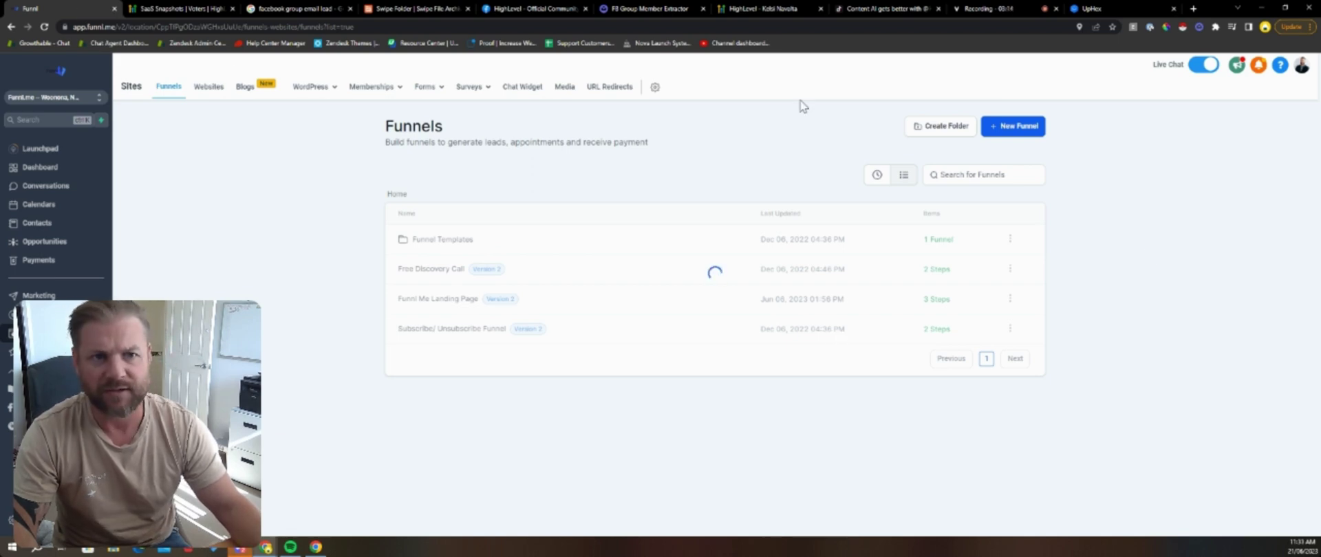
{"action": "key", "text": "F5"}
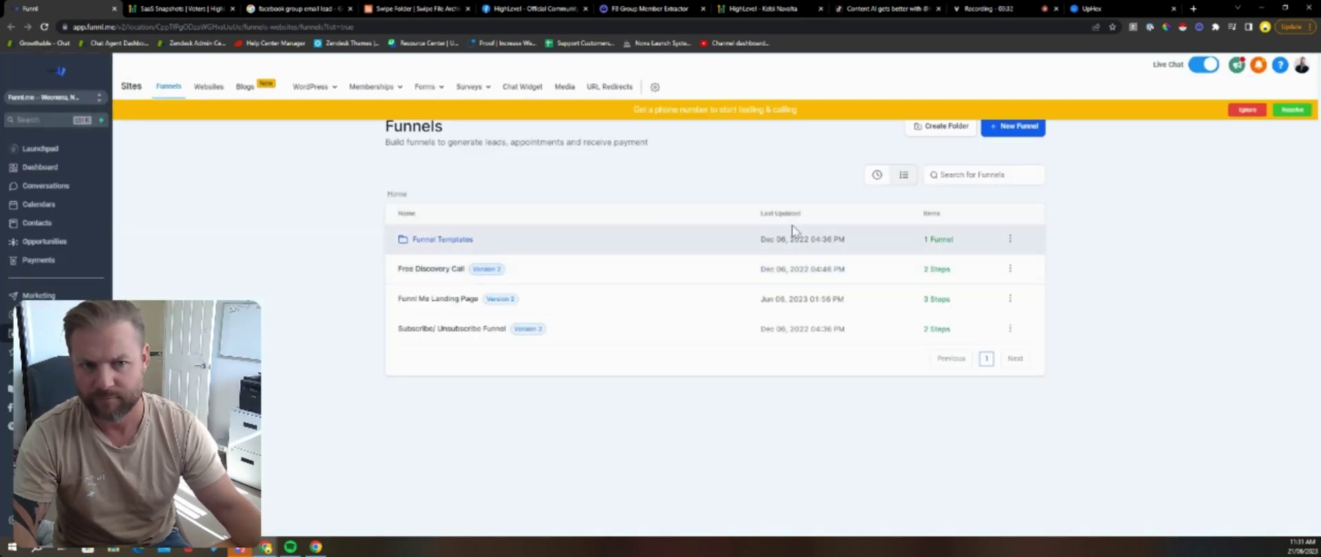
{"action": "left_click", "coordinate": [1243, 111]}
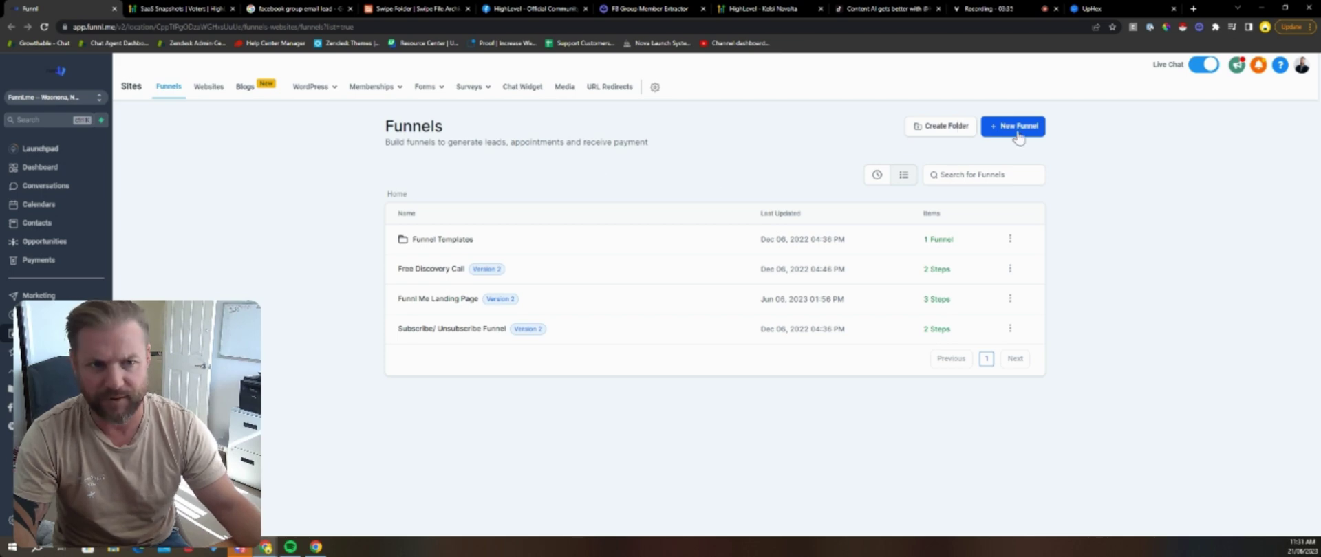
Step: Create the blank funnel 'Home Services VSL Template' and open it
{"action": "left_click", "coordinate": [1015, 128]}
{"action": "left_click", "coordinate": [527, 303]}
{"action": "type", "text": "Home Services VSL Temp"}
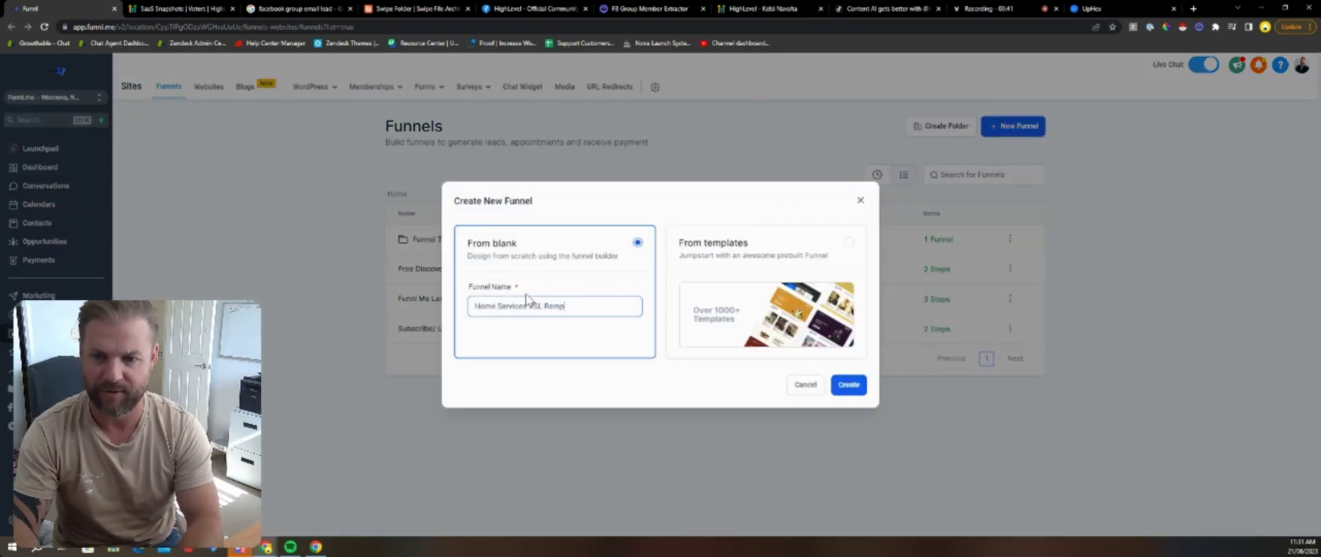
{"action": "type", "text": "late"}
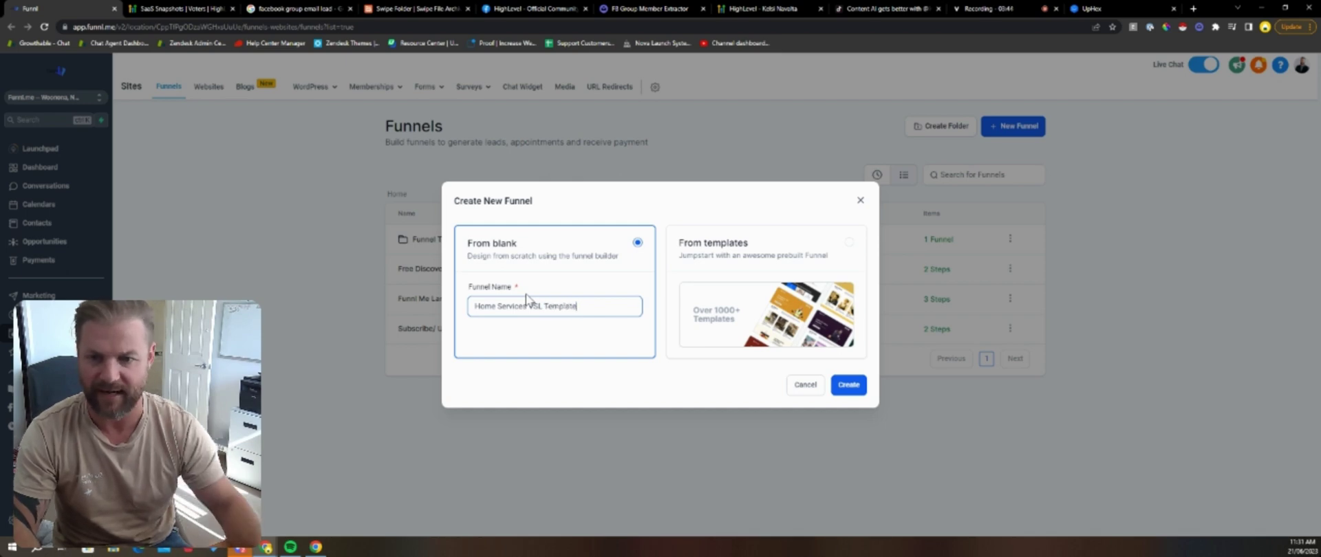
{"action": "left_click", "coordinate": [848, 385]}
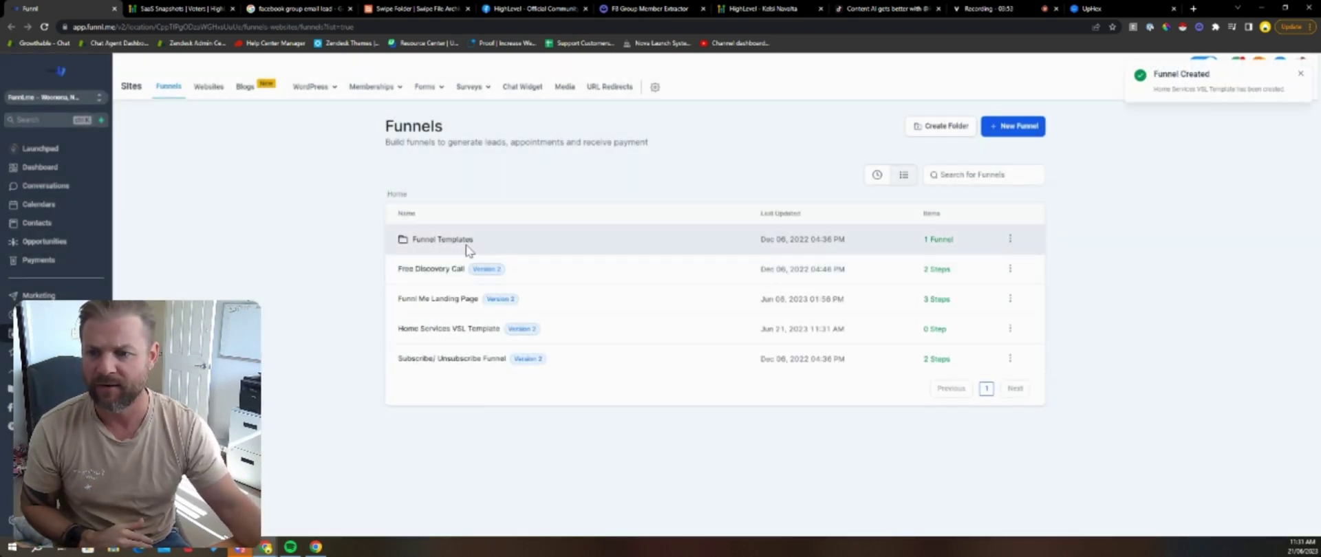
{"action": "left_click", "coordinate": [487, 328]}
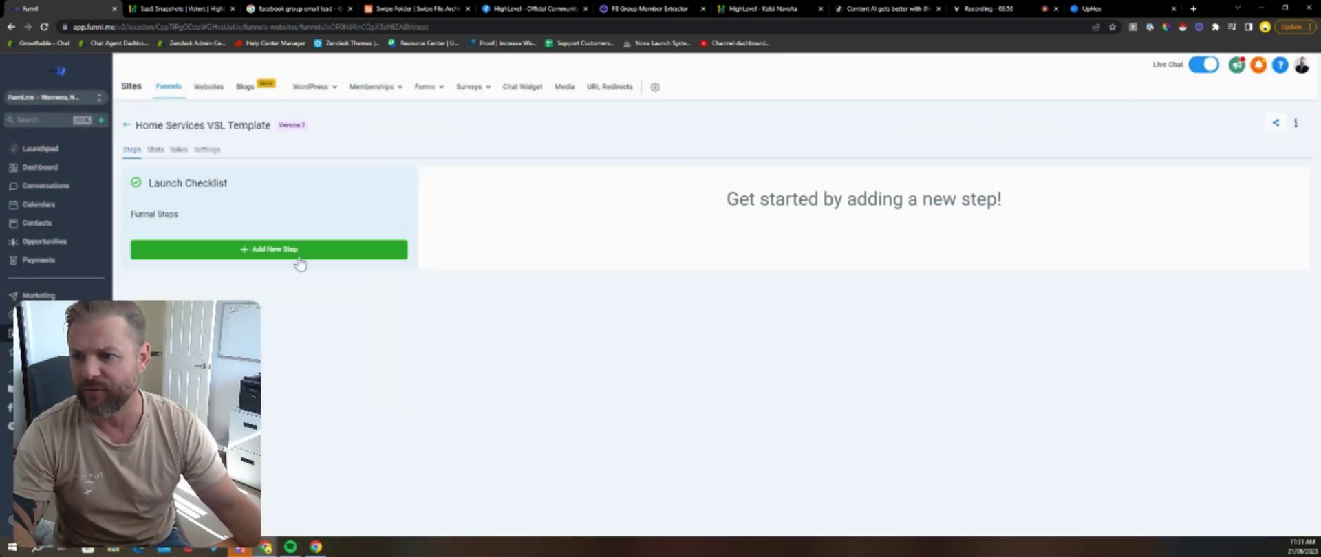
Step: Add the 'Optin VSL' funnel step with path 'optin' and open its page in the builder
{"action": "left_click", "coordinate": [296, 254]}
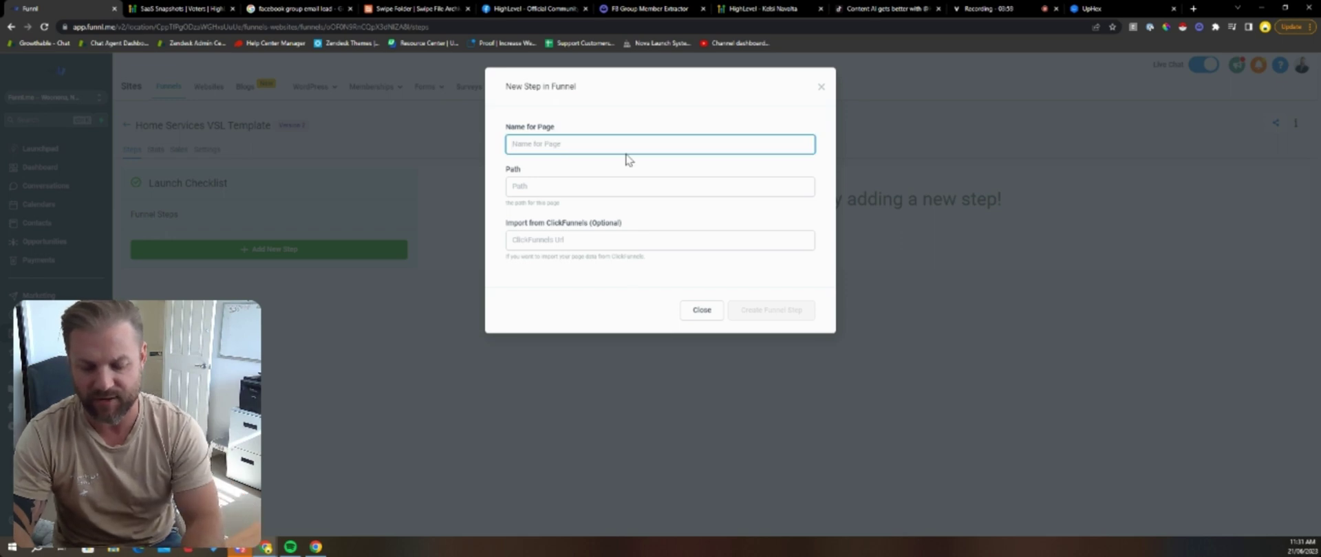
{"action": "type", "text": "opti"}
{"action": "key", "text": "BackSpace"}
{"action": "key", "text": "BackSpace"}
{"action": "type", "text": "Optin VSL"}
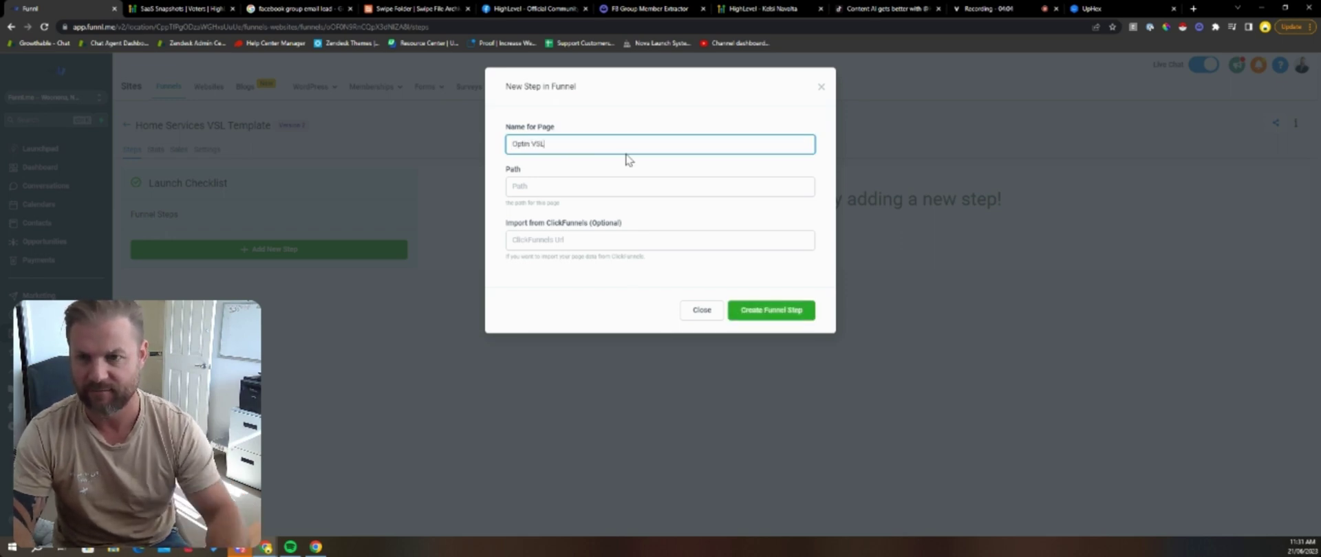
{"action": "key", "text": "Tab"}
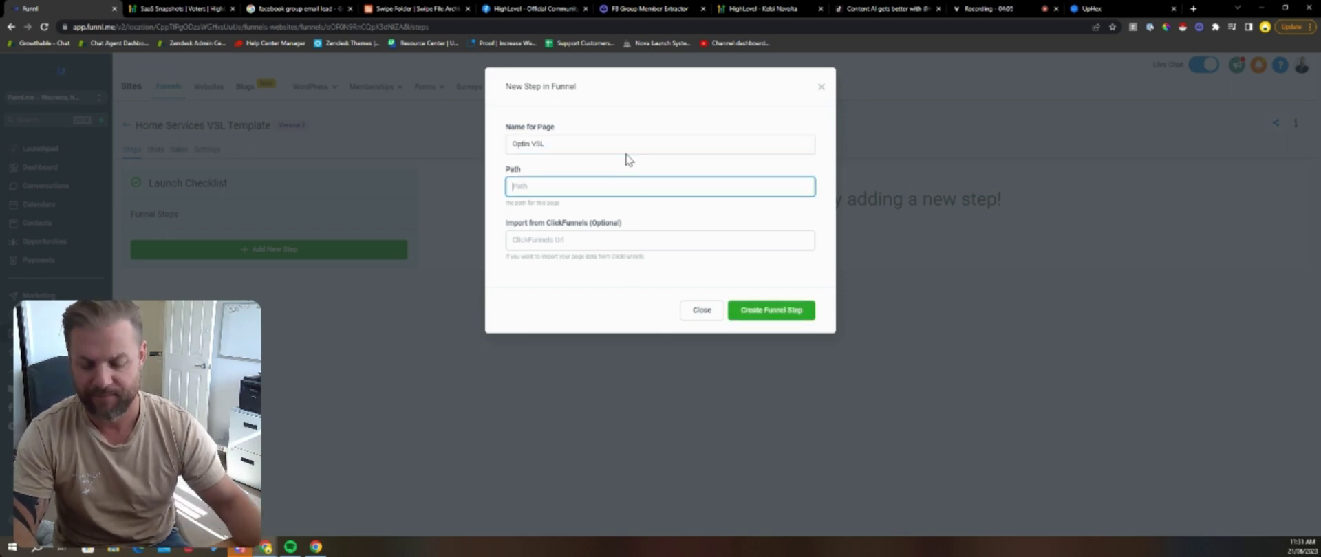
{"action": "type", "text": "optin"}
{"action": "key", "text": "Tab"}
{"action": "left_click", "coordinate": [751, 313]}
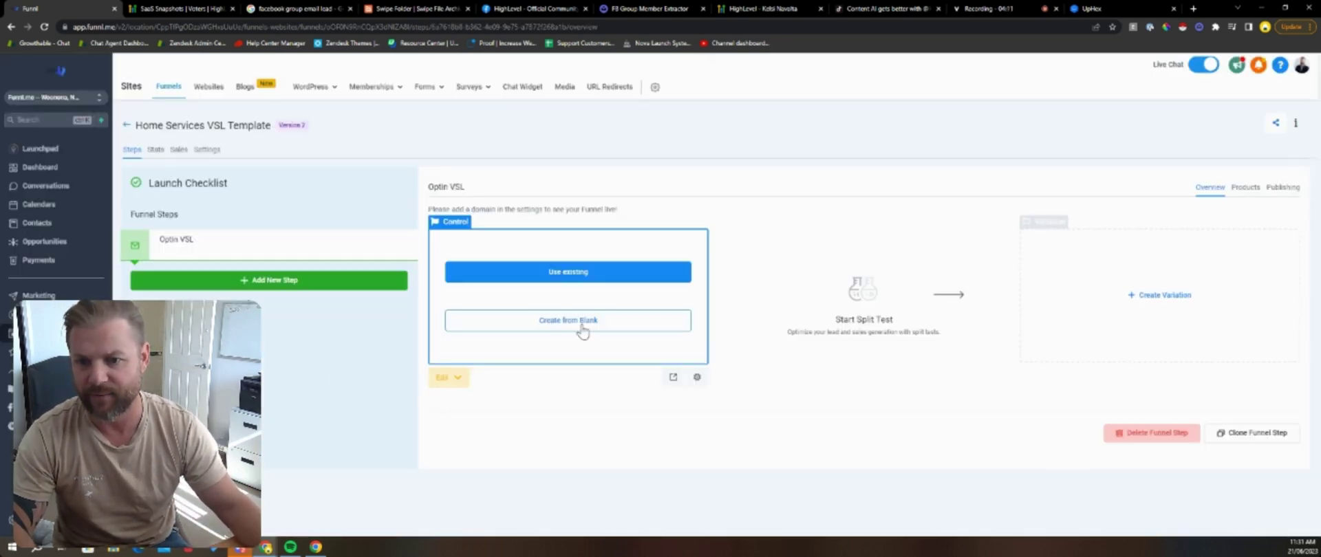
{"action": "left_click", "coordinate": [466, 275]}
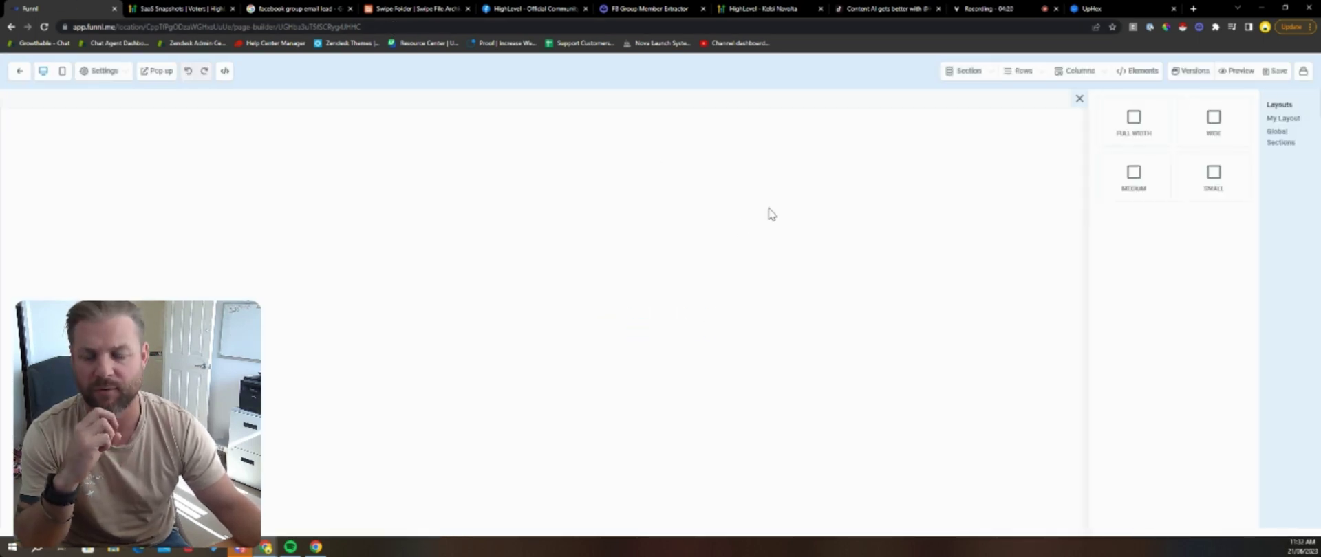
Step: Add a full-width section with a single-column row holding a large headline
{"action": "left_click", "coordinate": [1115, 131]}
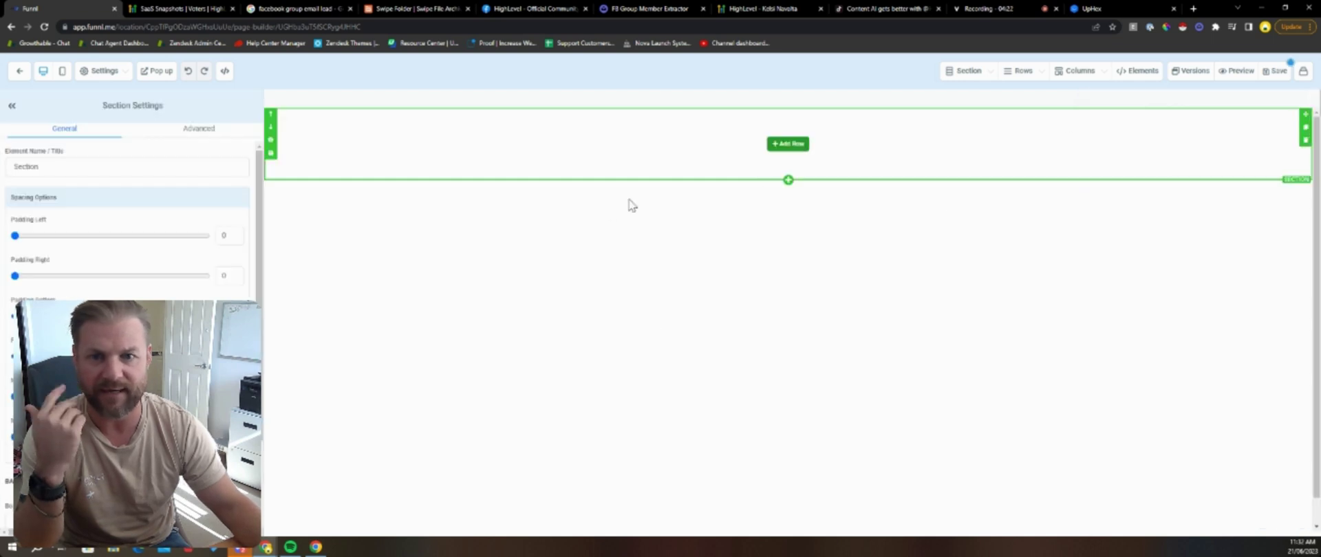
{"action": "left_click", "coordinate": [788, 141]}
{"action": "left_click", "coordinate": [1173, 144]}
{"action": "left_click", "coordinate": [788, 156]}
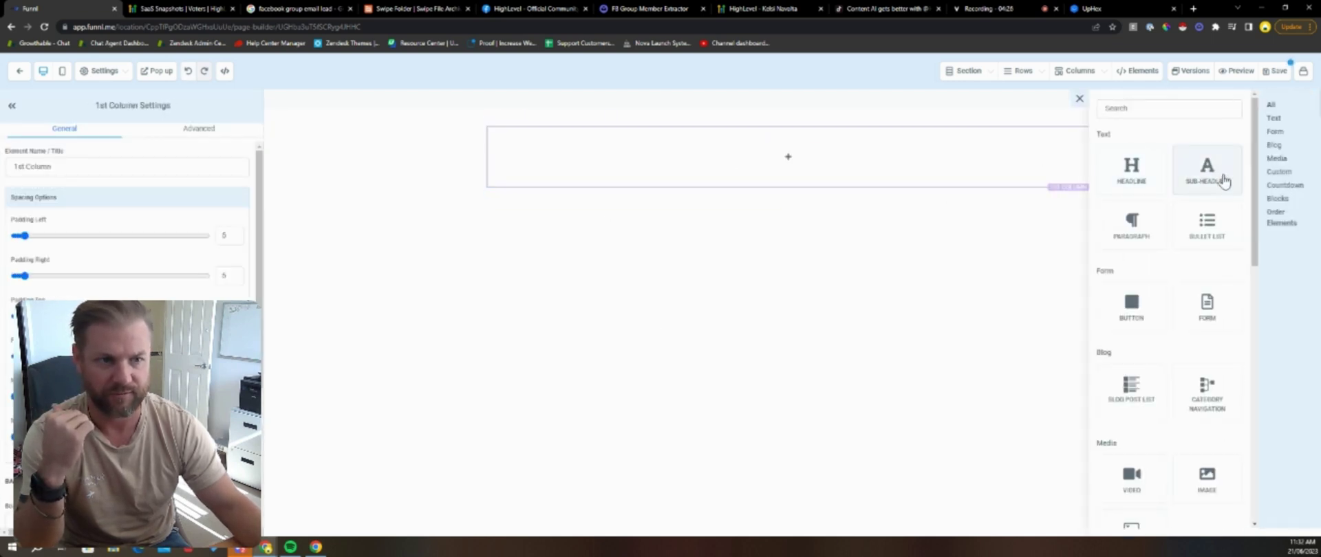
{"action": "left_click", "coordinate": [1209, 172]}
{"action": "left_click", "coordinate": [1071, 125]}
{"action": "left_click", "coordinate": [787, 156]}
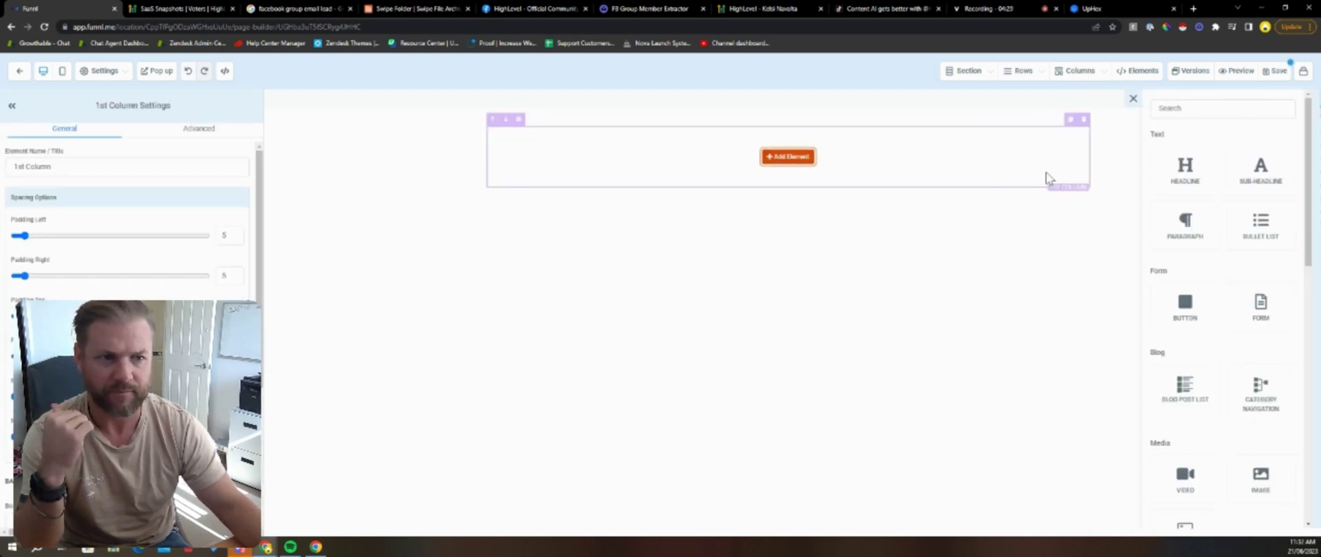
{"action": "left_click", "coordinate": [1138, 169]}
{"action": "left_click", "coordinate": [788, 160]}
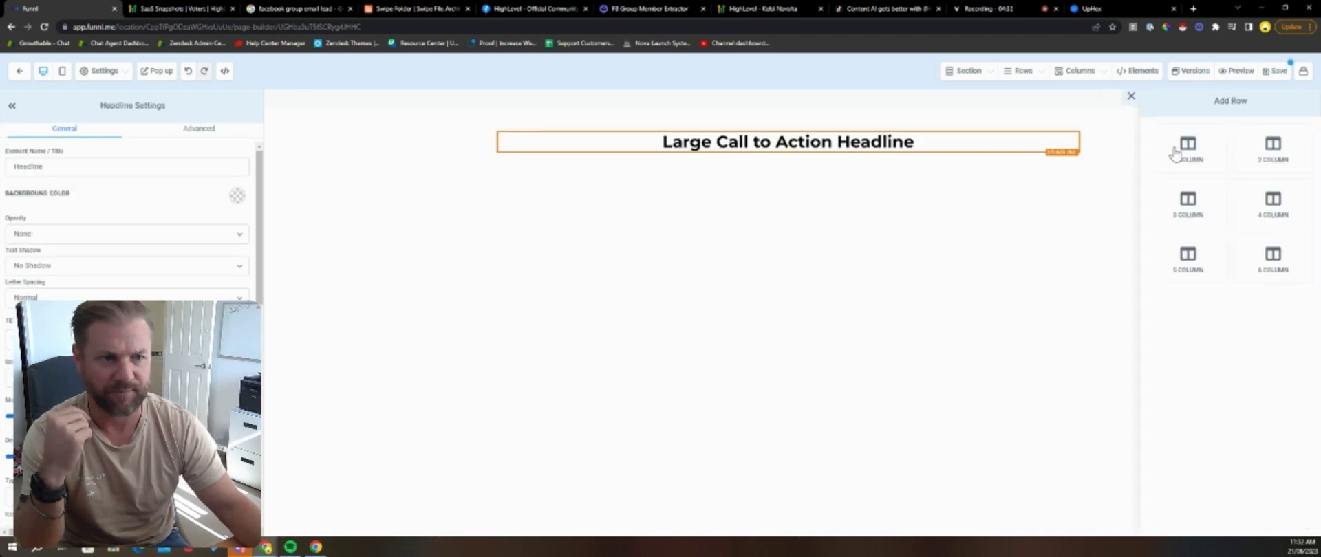
{"action": "left_click", "coordinate": [1178, 148]}
{"action": "left_click", "coordinate": [1084, 158]}
Step: Add a wide section with a two-column row: video on the left, bullet list on the right
{"action": "left_click", "coordinate": [788, 174]}
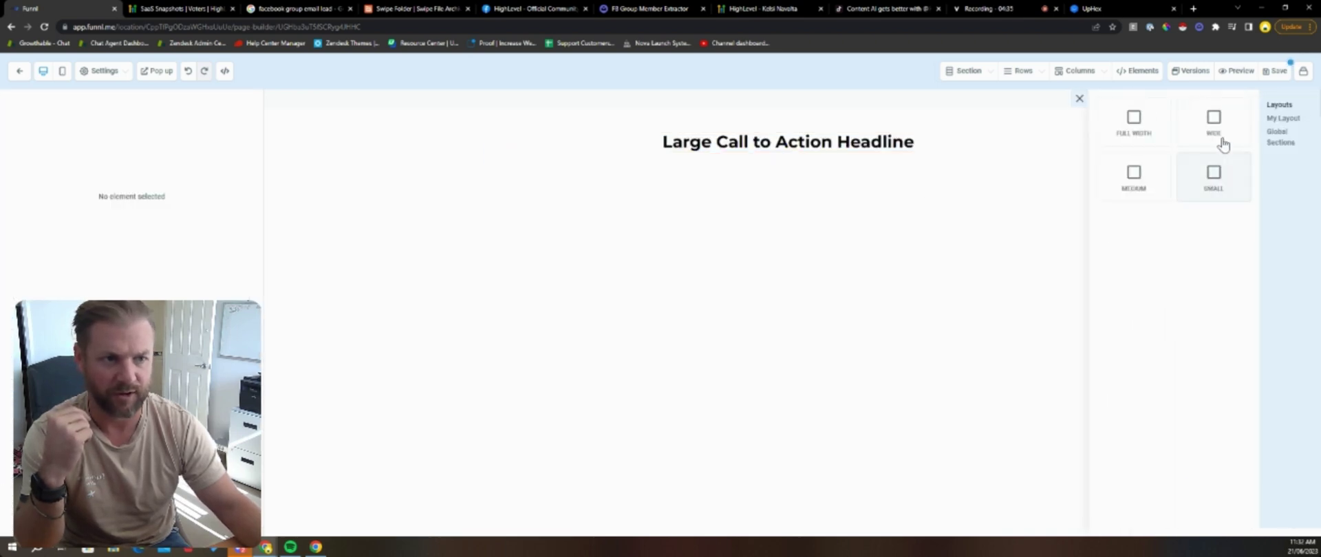
{"action": "left_click", "coordinate": [1217, 140]}
{"action": "left_click", "coordinate": [787, 212]}
{"action": "left_click", "coordinate": [1269, 148]}
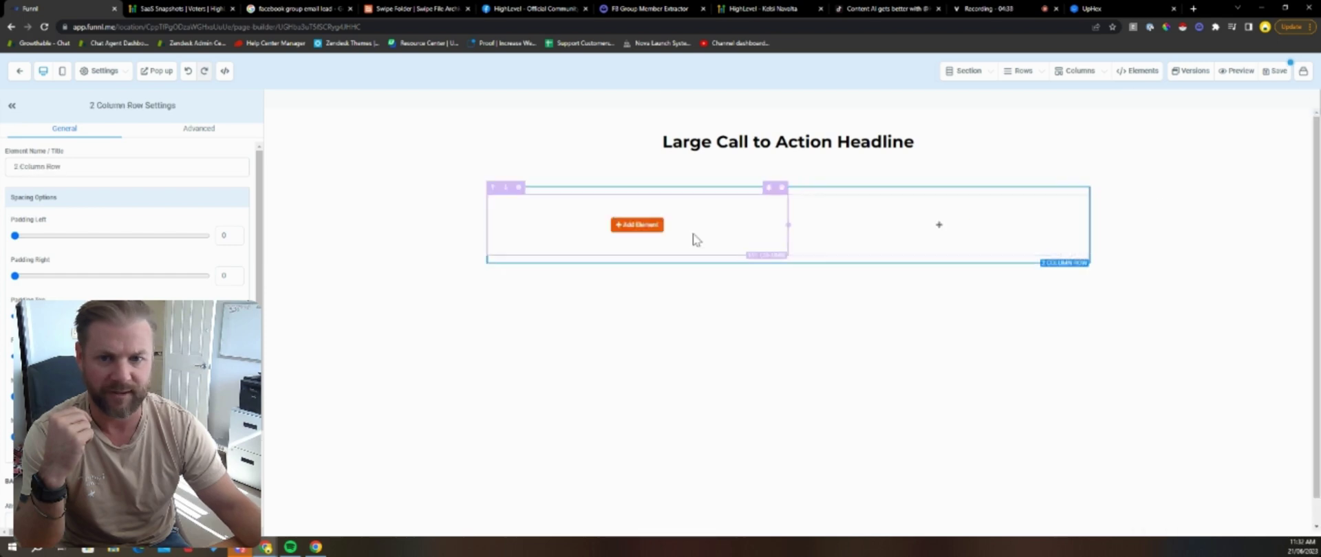
{"action": "left_click", "coordinate": [637, 225]}
{"action": "scroll", "coordinate": [1178, 309], "scroll_direction": "down", "scroll_amount": 3}
{"action": "left_click", "coordinate": [1135, 324]}
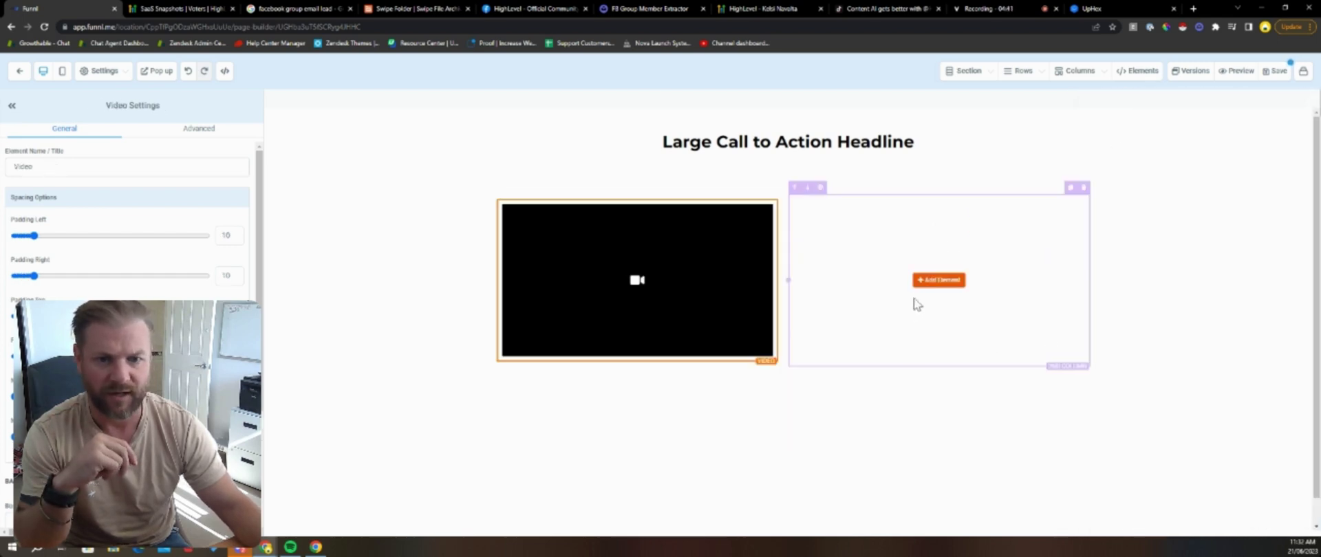
{"action": "left_click", "coordinate": [935, 283]}
{"action": "scroll", "coordinate": [1235, 292], "scroll_direction": "down", "scroll_amount": 1}
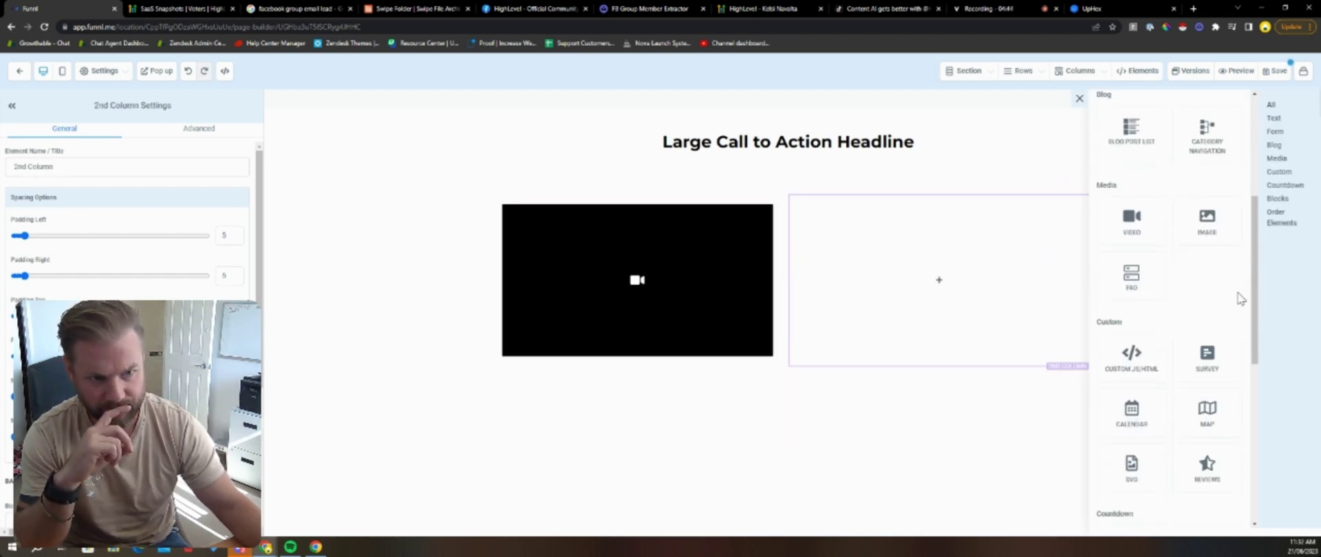
{"action": "scroll", "coordinate": [1232, 303], "scroll_direction": "up", "scroll_amount": 5}
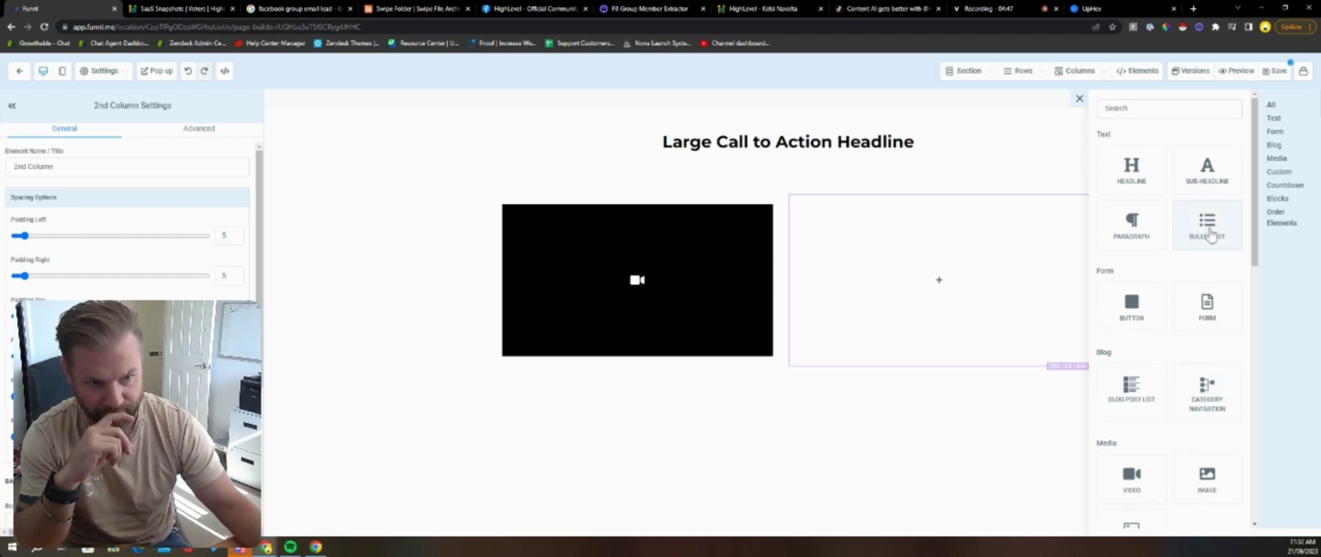
{"action": "left_click", "coordinate": [1215, 238]}
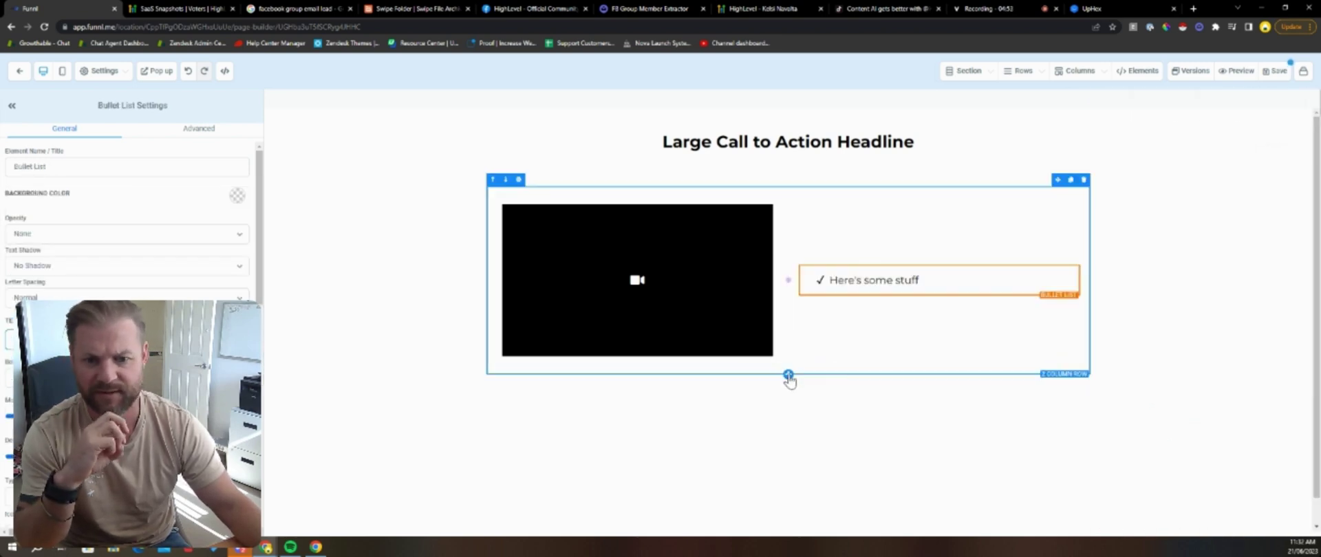
Step: Add a single-column row below the video row and drop in an empty form block
{"action": "left_click", "coordinate": [789, 376]}
{"action": "left_click", "coordinate": [1185, 146]}
{"action": "left_click", "coordinate": [788, 411]}
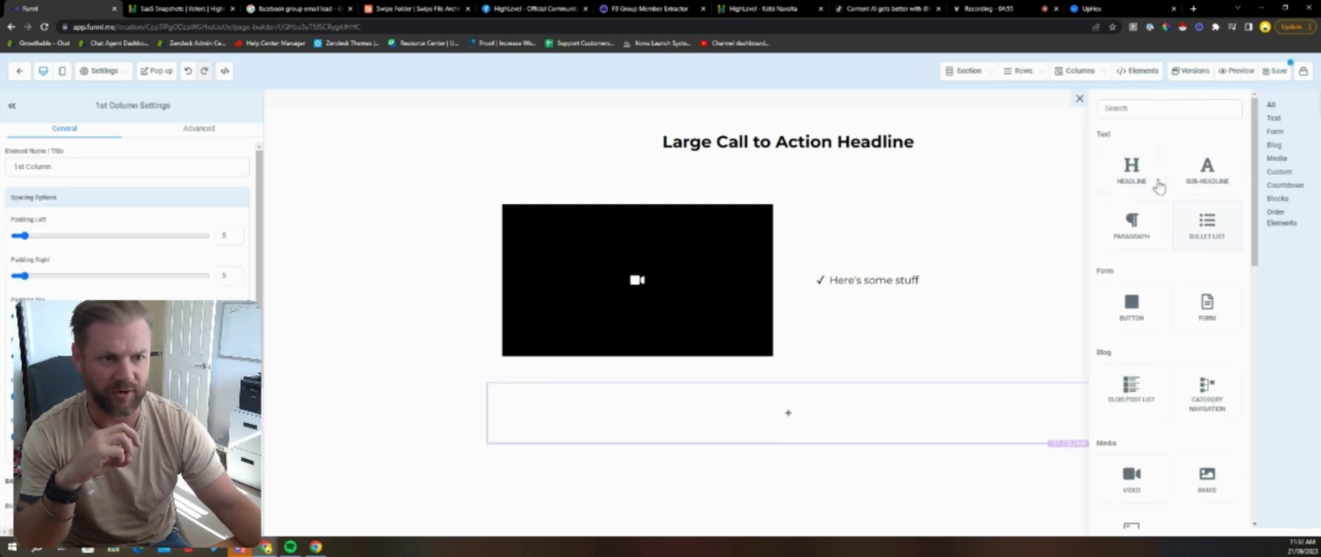
{"action": "scroll", "coordinate": [1254, 208], "scroll_direction": "down", "scroll_amount": 2}
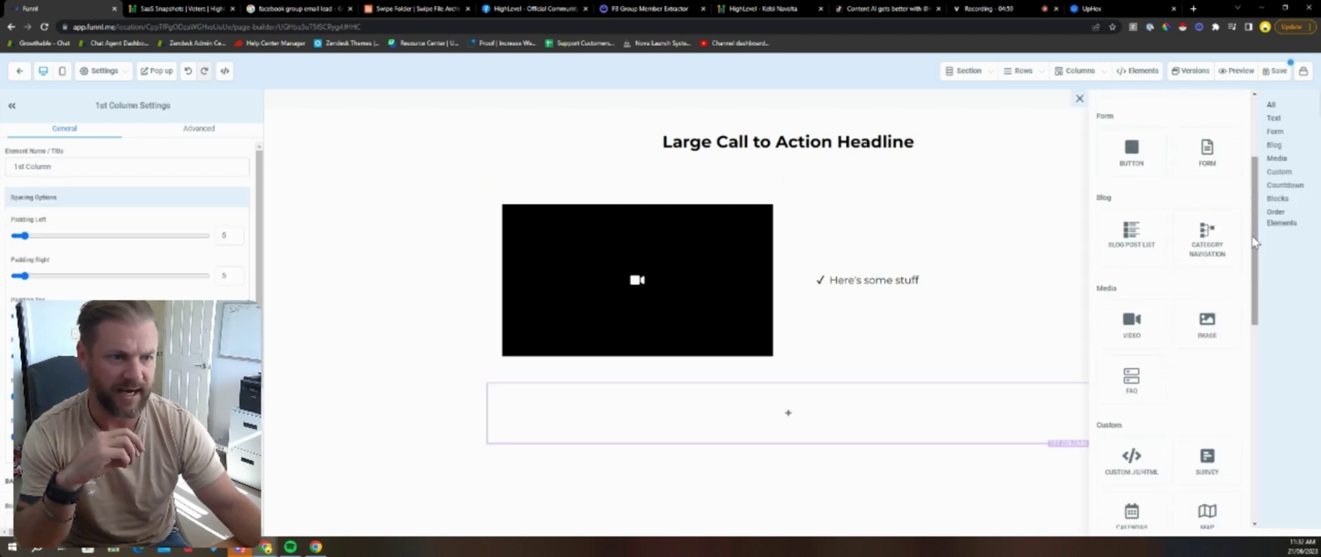
{"action": "scroll", "coordinate": [1253, 241], "scroll_direction": "down", "scroll_amount": 4}
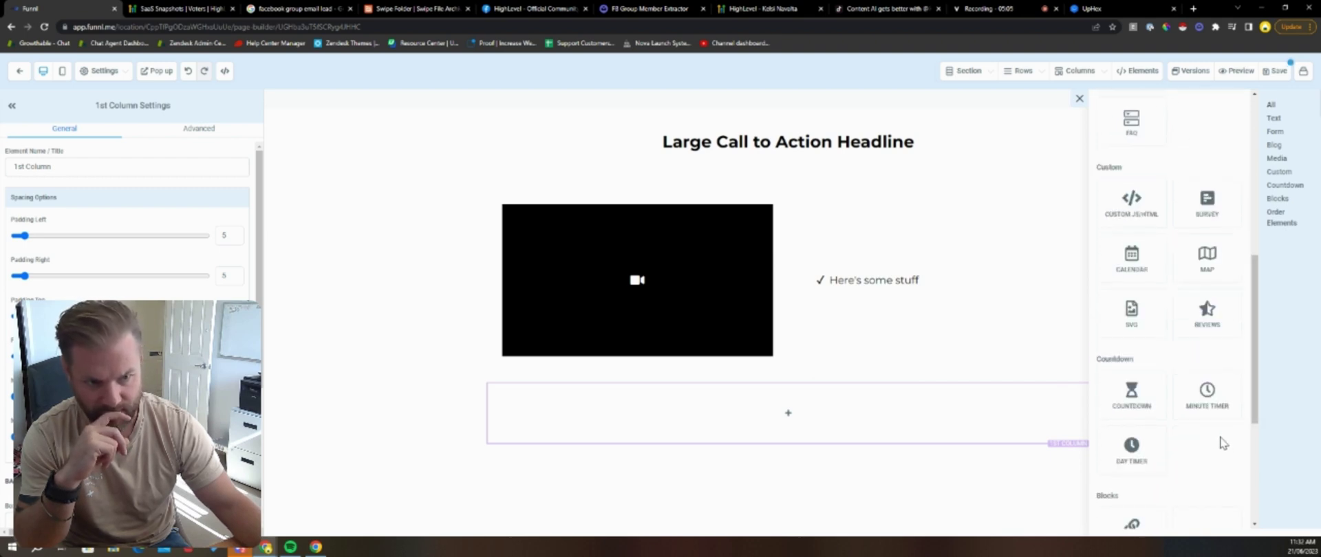
{"action": "scroll", "coordinate": [1214, 289], "scroll_direction": "up", "scroll_amount": 4}
{"action": "scroll", "coordinate": [1216, 323], "scroll_direction": "up", "scroll_amount": 2}
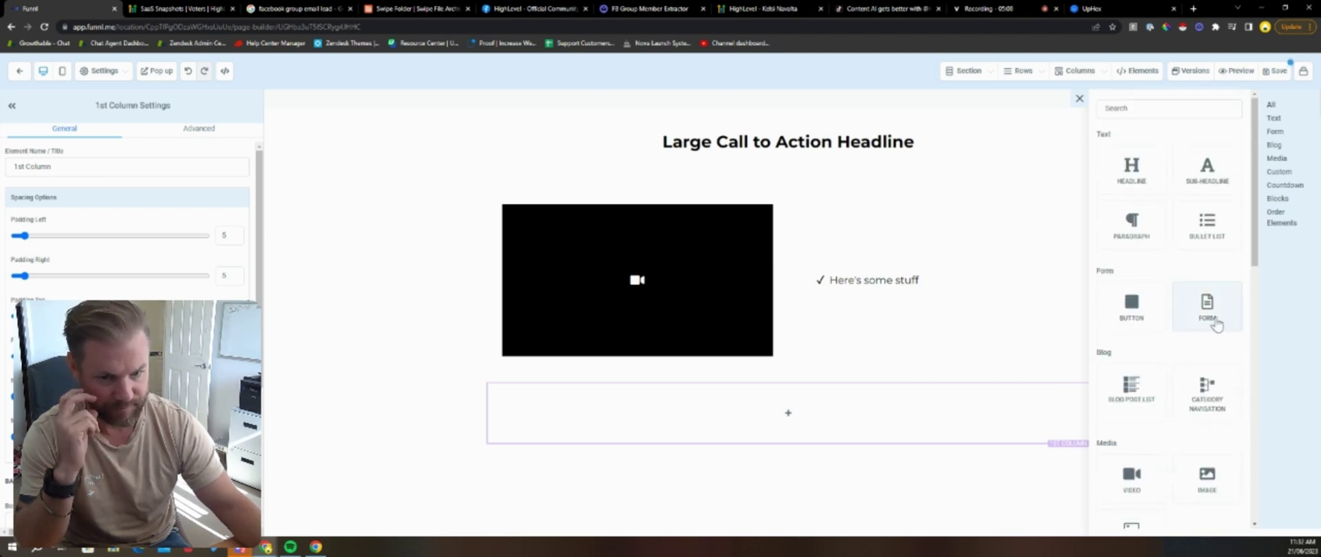
{"action": "left_click_drag", "start_coordinate": [1217, 325], "coordinate": [822, 374]}
{"action": "left_click", "coordinate": [845, 228]}
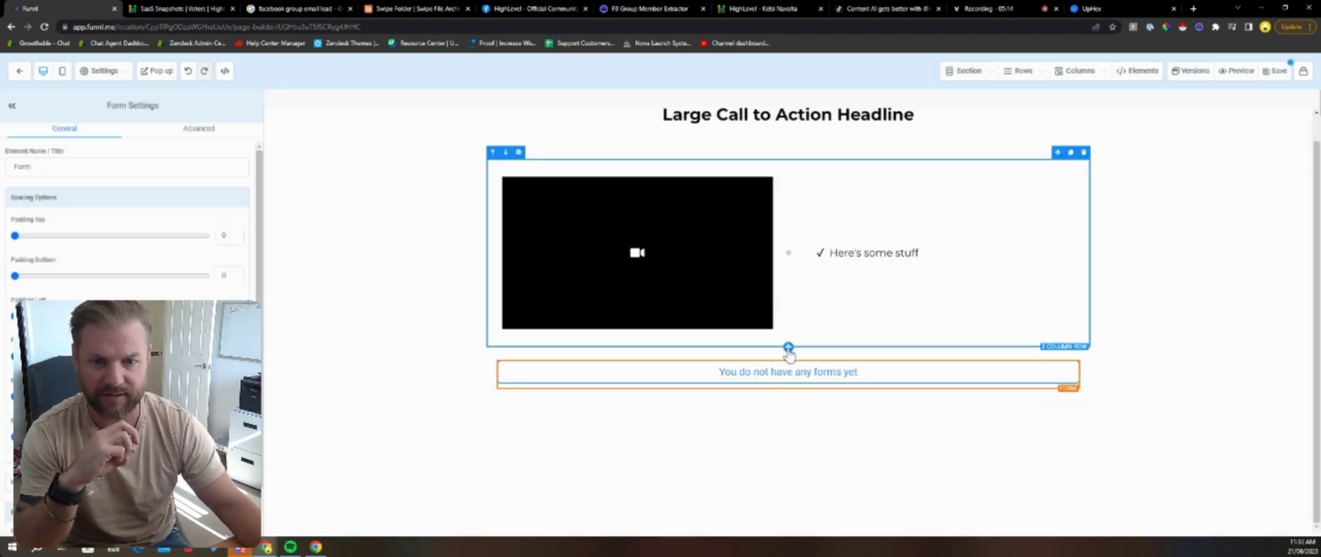
Step: Add another single-column row containing a sub-headline
{"action": "left_click", "coordinate": [788, 347]}
{"action": "left_click", "coordinate": [1187, 165]}
{"action": "left_click", "coordinate": [788, 385]}
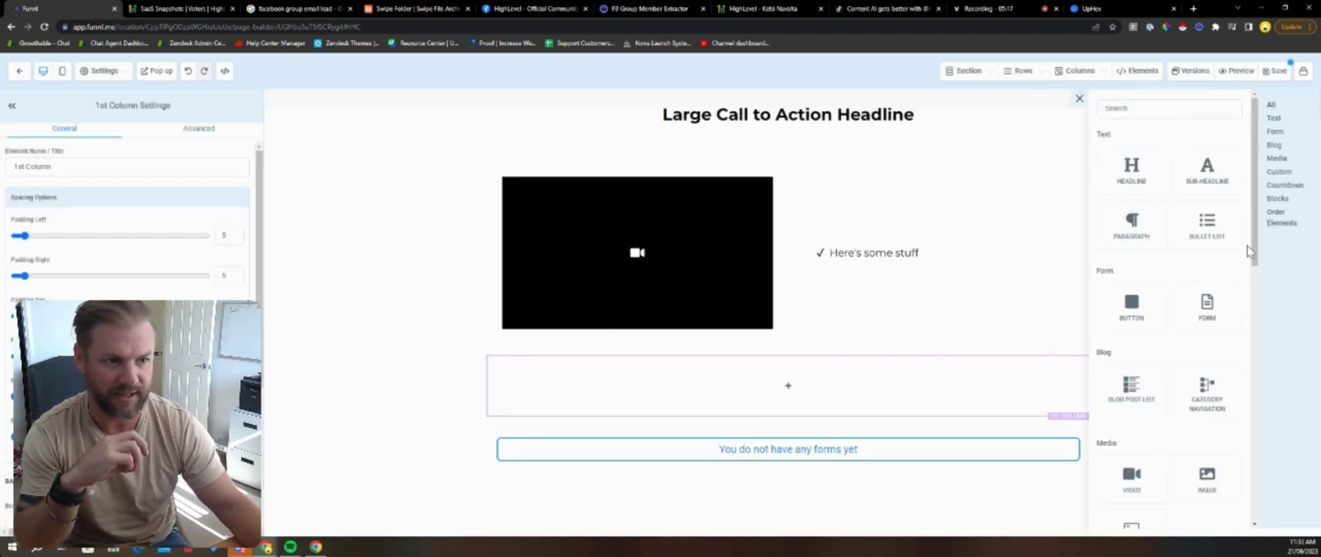
{"action": "left_click_drag", "start_coordinate": [1248, 246], "coordinate": [1265, 421]}
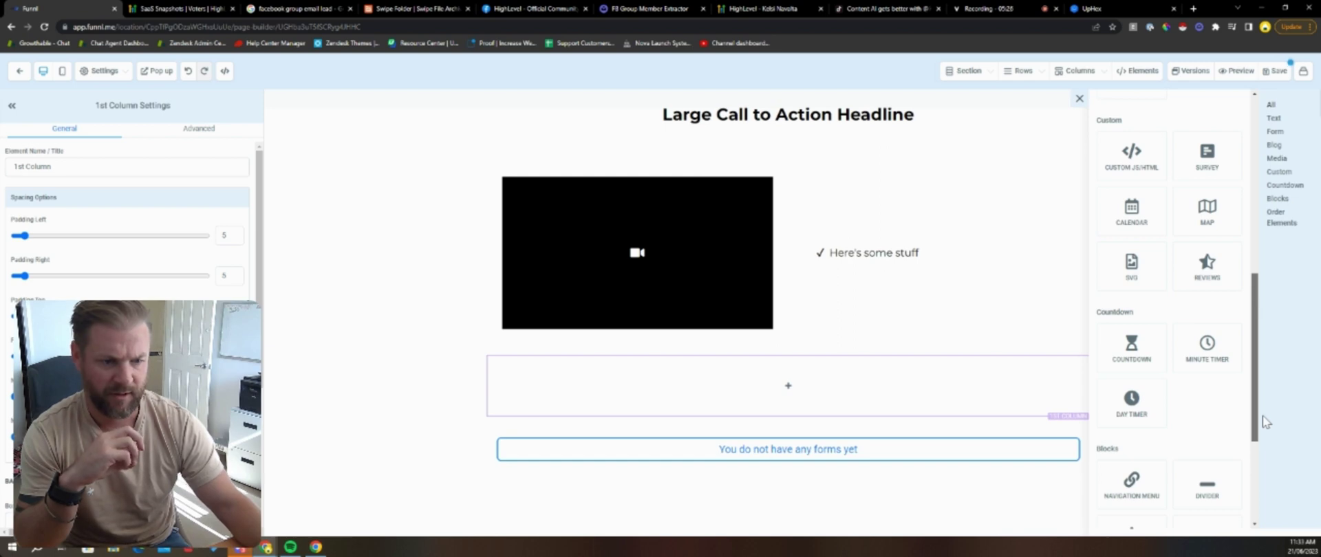
{"action": "left_click_drag", "start_coordinate": [1265, 432], "coordinate": [1245, 224]}
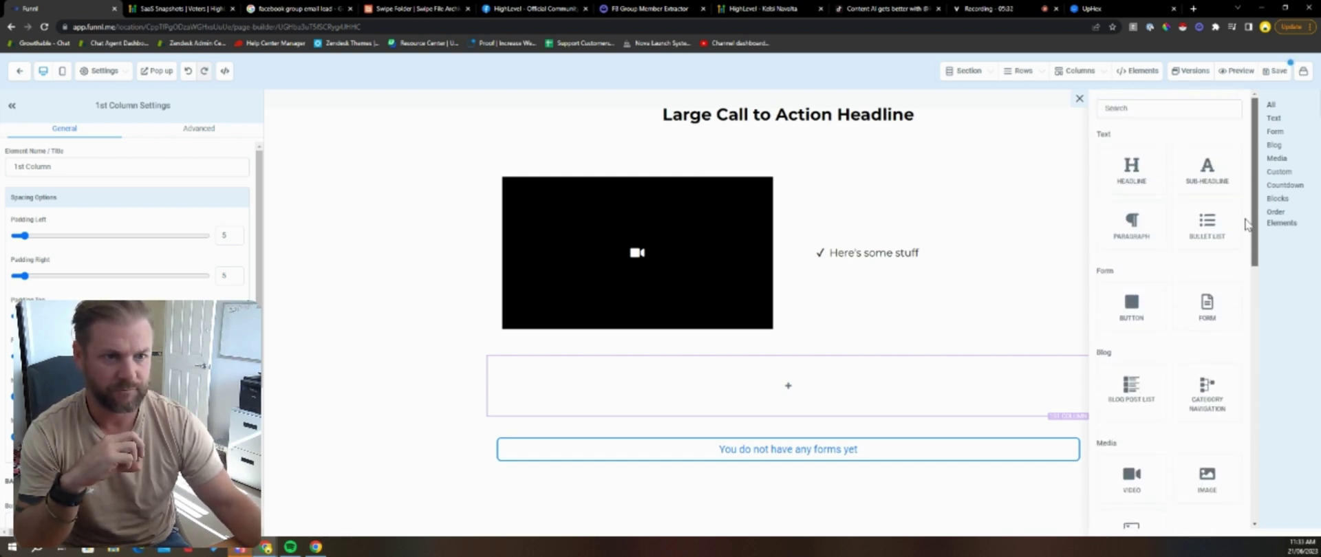
{"action": "left_click", "coordinate": [1206, 180]}
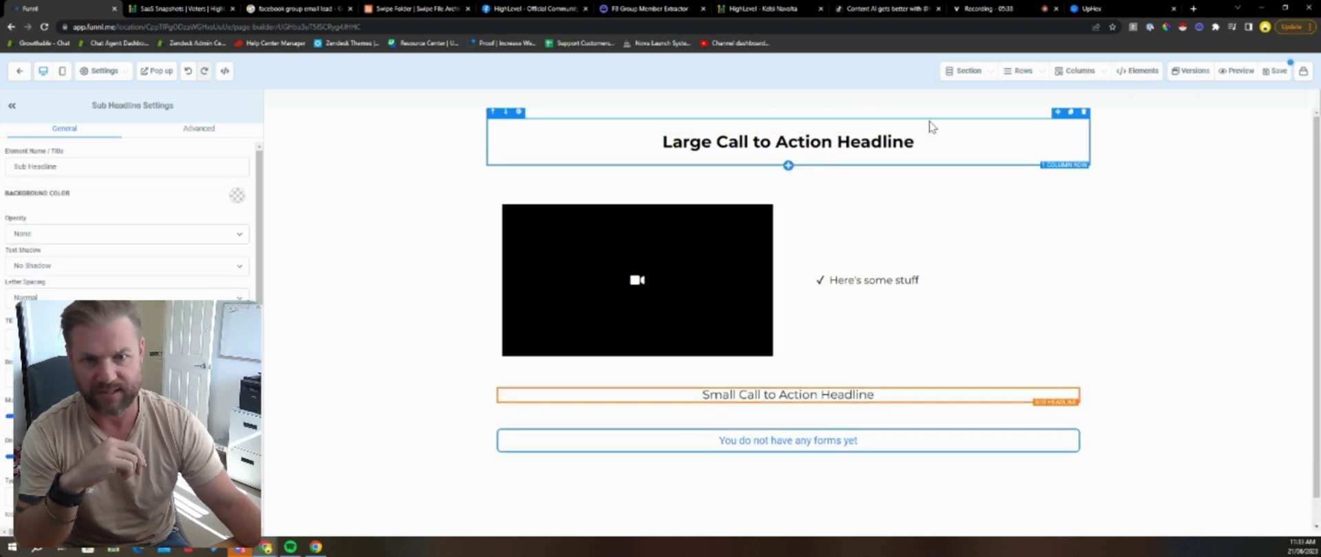
Step: Save the Optin VSL page, dismissing the SEO Meta Data prompt, then go to Swipe Folder
{"action": "left_click", "coordinate": [1277, 71]}
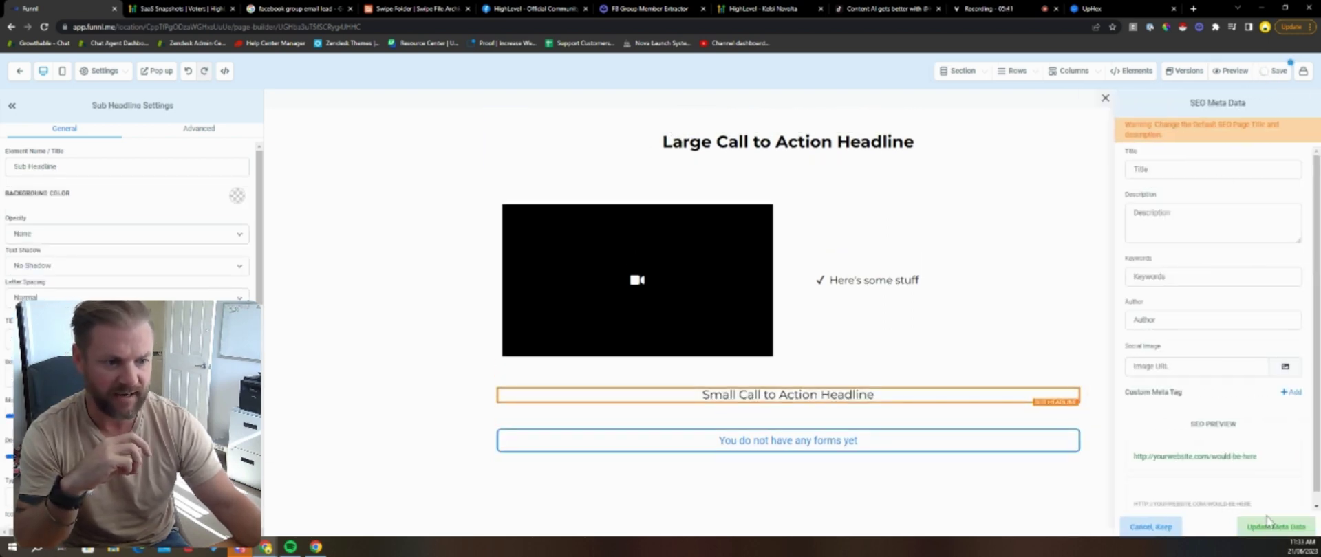
{"action": "left_click", "coordinate": [1105, 98]}
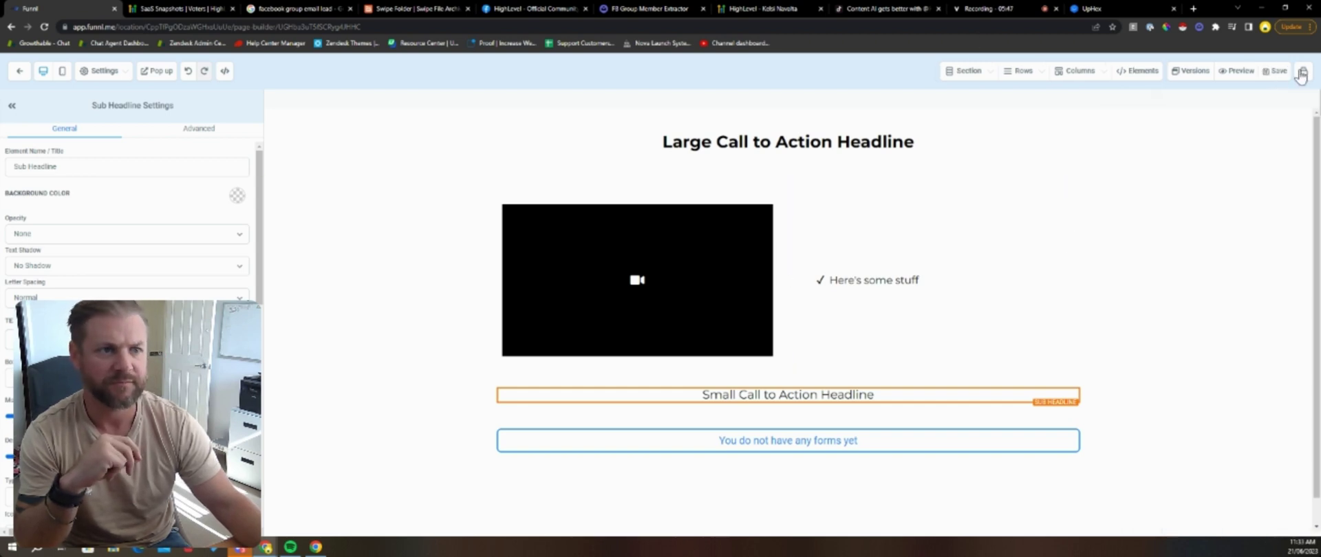
{"action": "left_click", "coordinate": [1274, 74]}
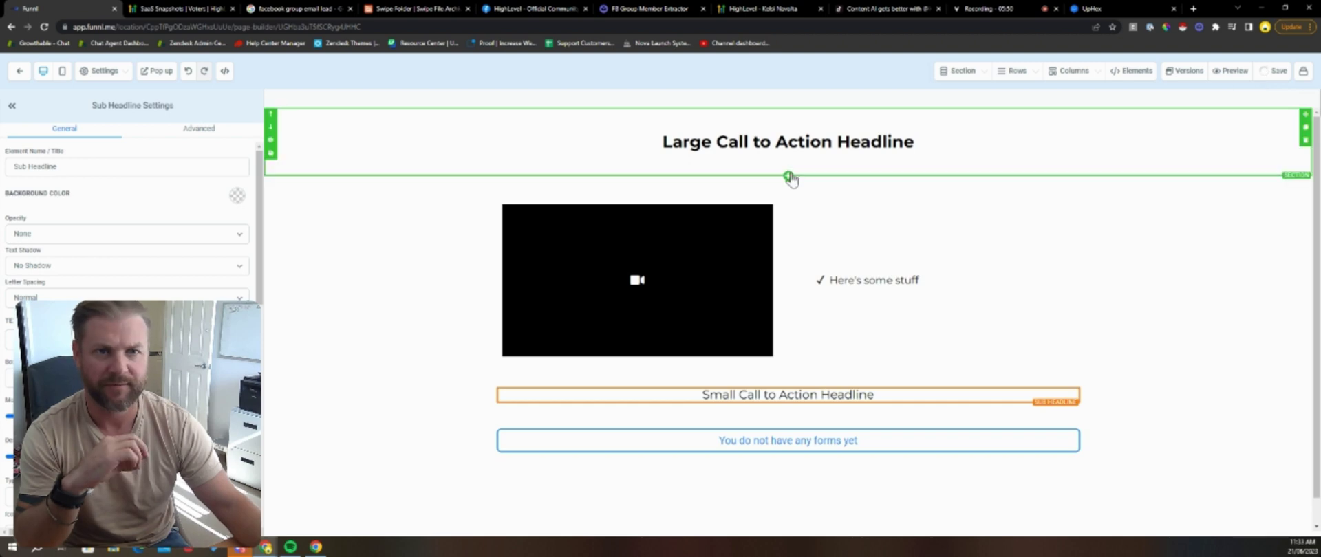
{"action": "left_click", "coordinate": [425, 10]}
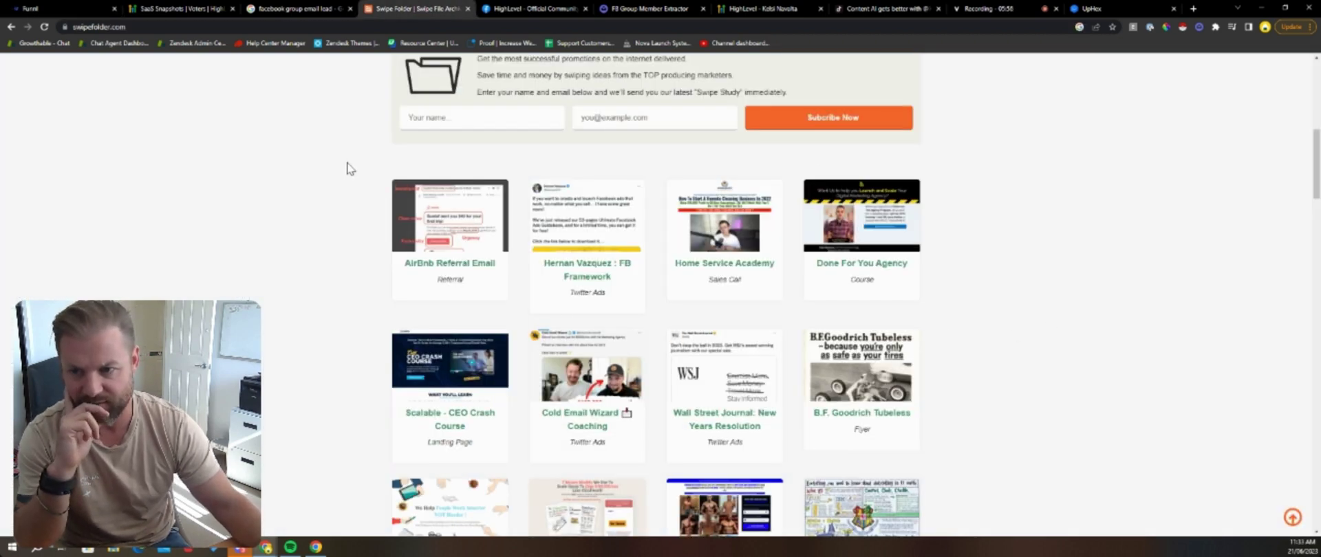
Step: Filter Swipe Folder to Landing Page, review the Home Service Academy example, and return to the builder
{"action": "scroll", "coordinate": [297, 262], "scroll_direction": "up", "scroll_amount": 7}
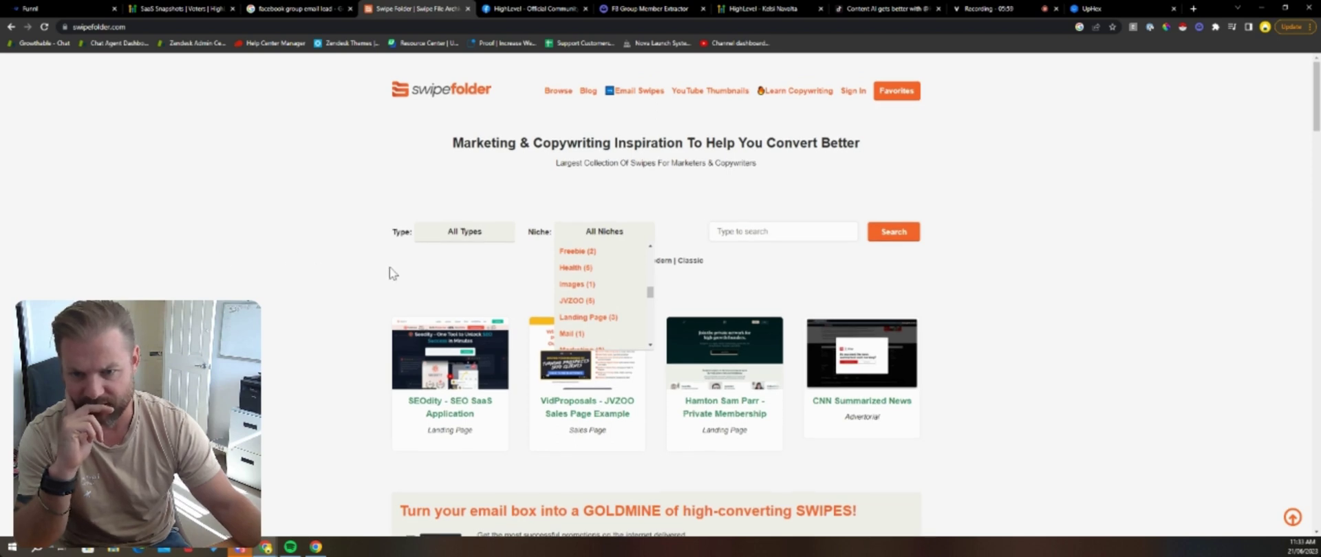
{"action": "left_click_drag", "start_coordinate": [653, 295], "coordinate": [651, 297]}
{"action": "left_click", "coordinate": [604, 304]}
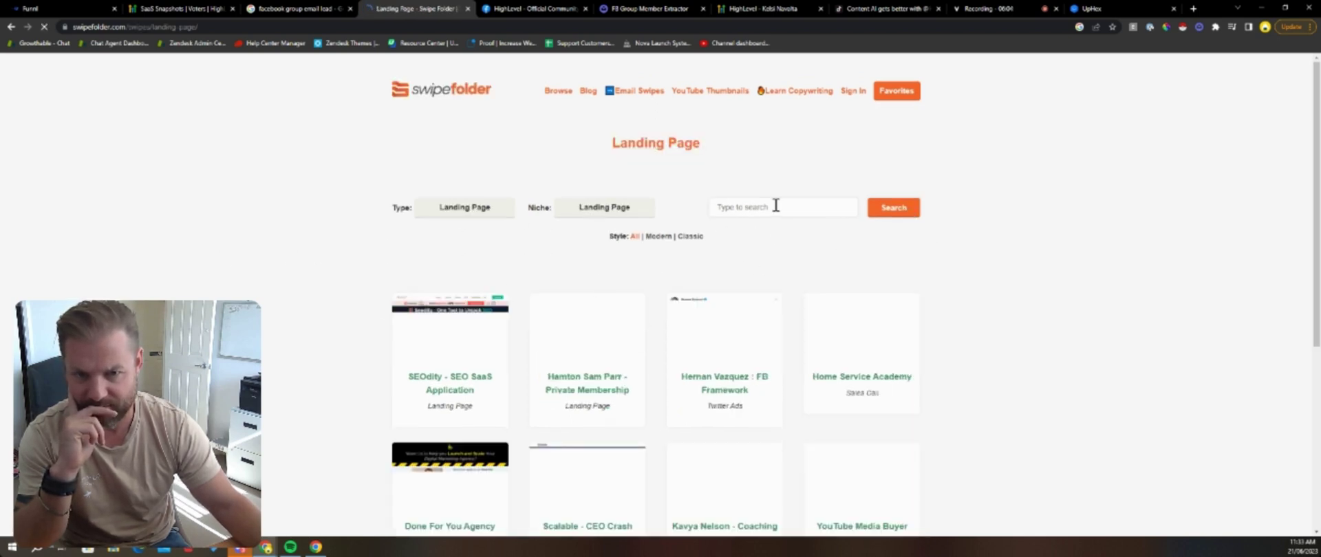
{"action": "scroll", "coordinate": [342, 331], "scroll_direction": "down", "scroll_amount": 2}
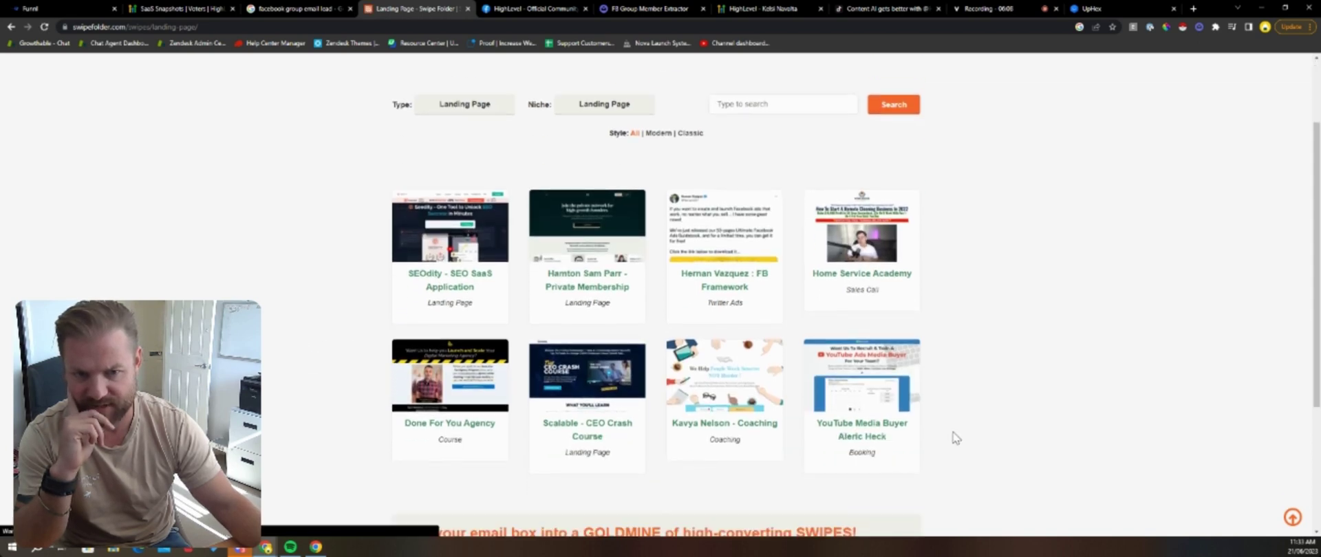
{"action": "left_click", "coordinate": [871, 232]}
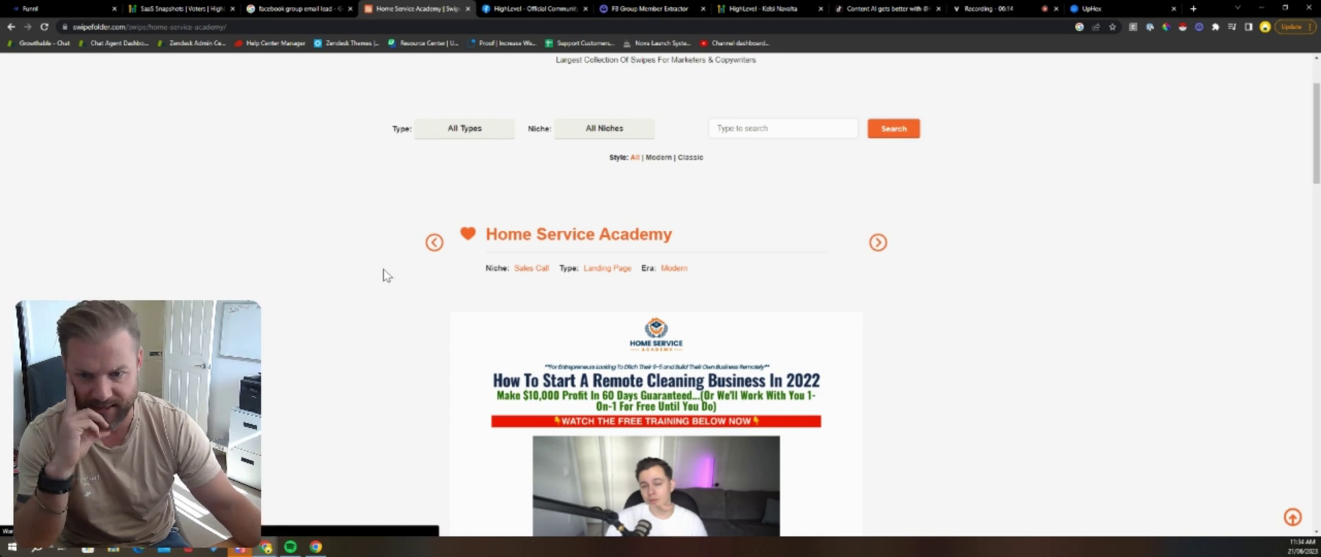
{"action": "scroll", "coordinate": [695, 313], "scroll_direction": "down", "scroll_amount": 2}
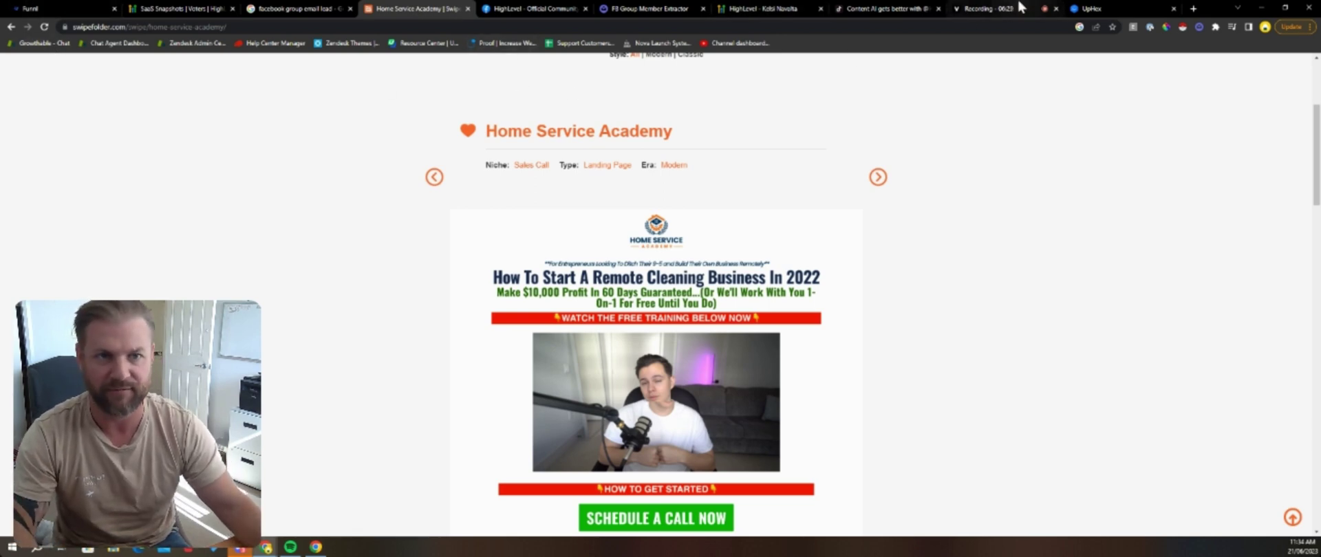
{"action": "left_click", "coordinate": [69, 9]}
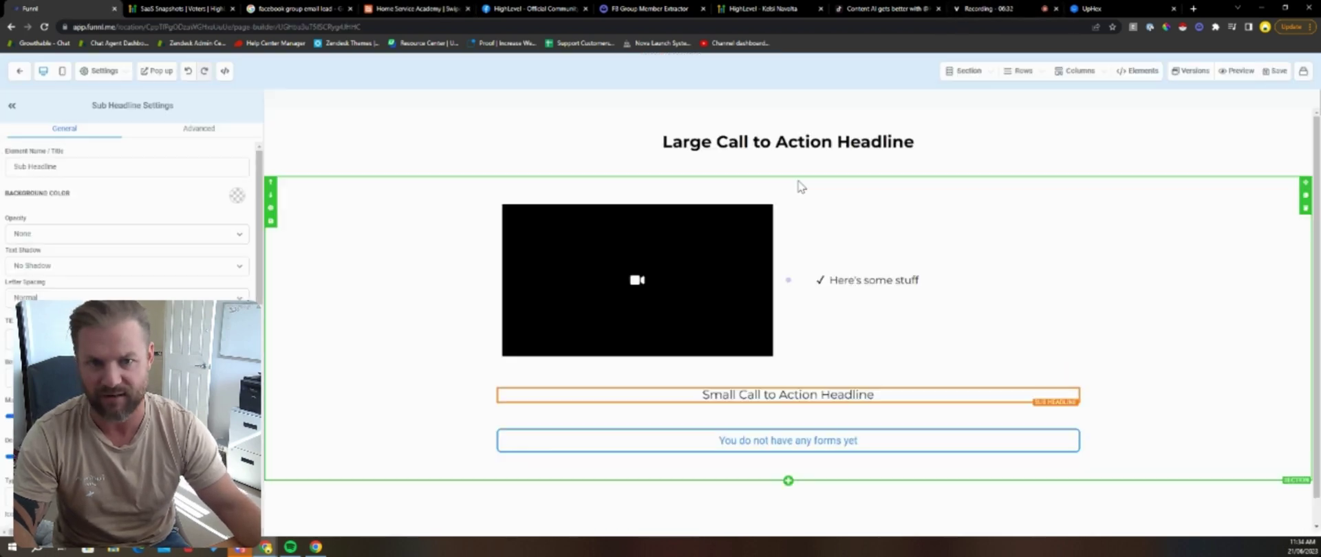
Step: Insert a new full-width section and move the large headline into it, deleting the original
{"action": "left_click", "coordinate": [788, 177]}
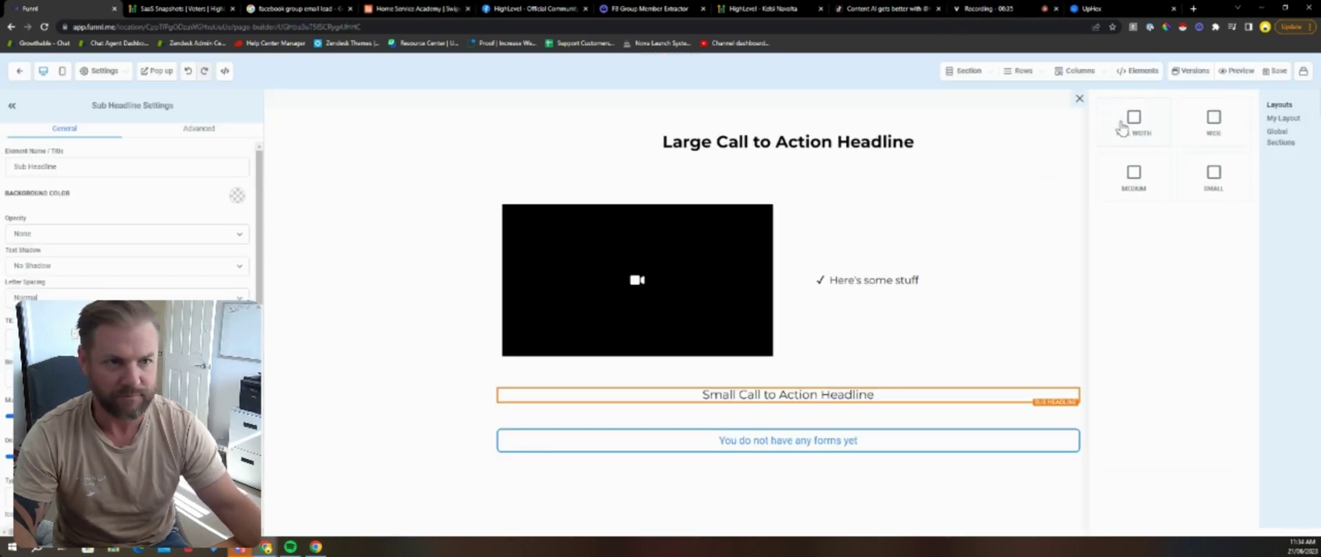
{"action": "left_click", "coordinate": [1120, 127]}
{"action": "left_click", "coordinate": [1060, 125]}
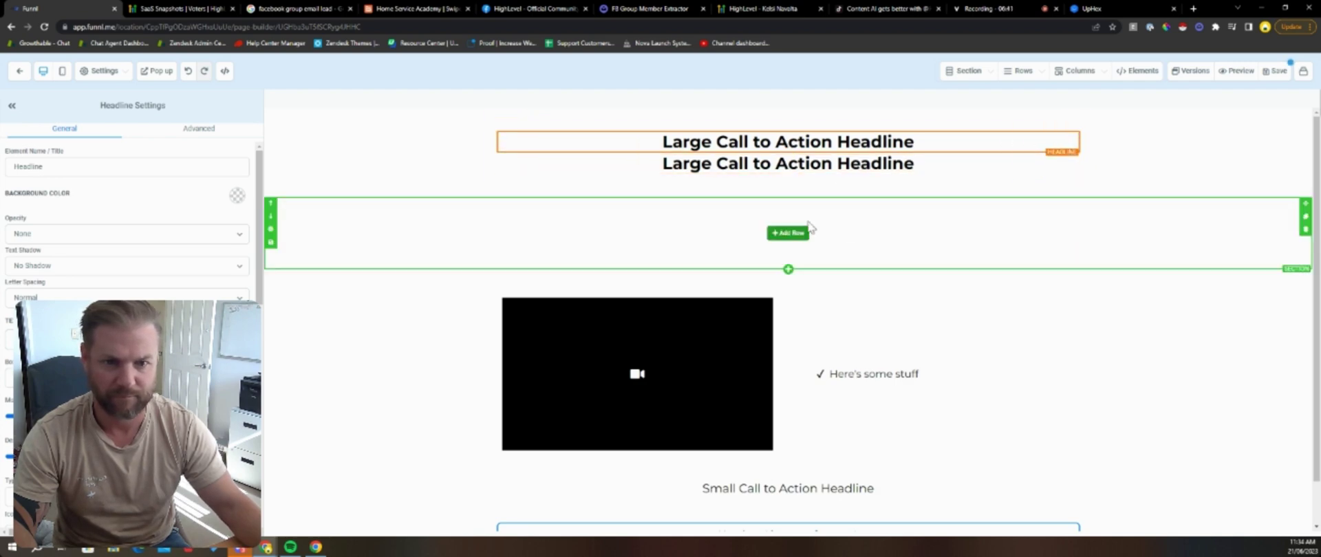
{"action": "left_click", "coordinate": [789, 230]}
{"action": "left_click", "coordinate": [1163, 162]}
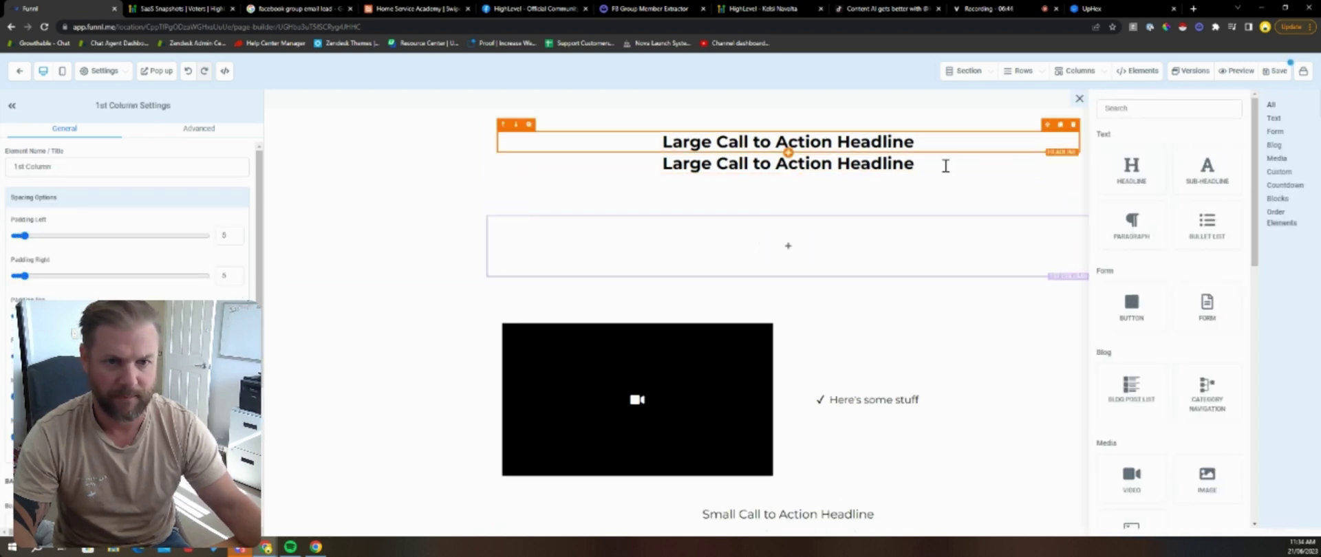
{"action": "left_click_drag", "start_coordinate": [1049, 157], "coordinate": [991, 234]}
{"action": "left_click", "coordinate": [789, 147]}
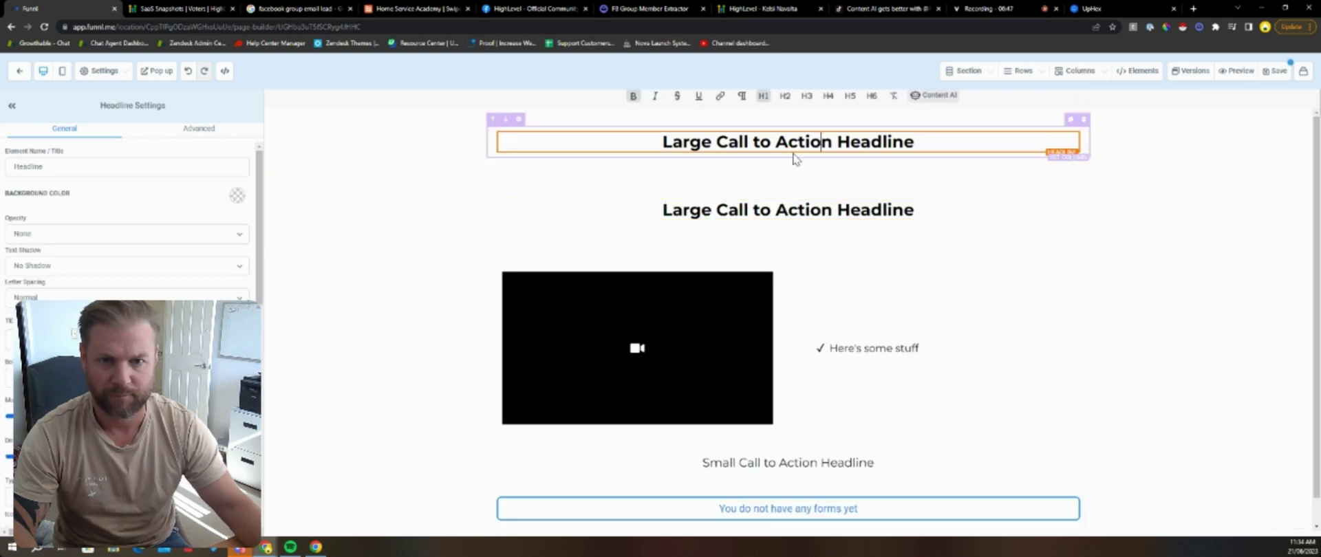
{"action": "left_click", "coordinate": [1073, 125]}
Step: Add an Image element above the headline and open the media library
{"action": "left_click", "coordinate": [791, 157]}
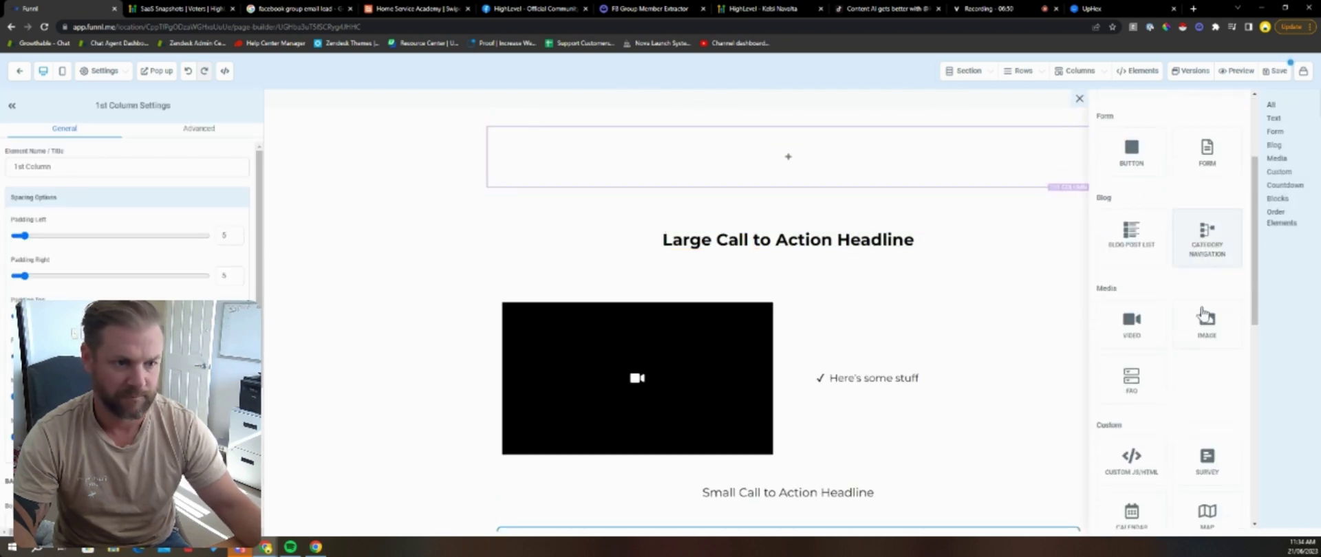
{"action": "left_click", "coordinate": [1208, 324]}
{"action": "scroll", "coordinate": [219, 246], "scroll_direction": "down", "scroll_amount": 5}
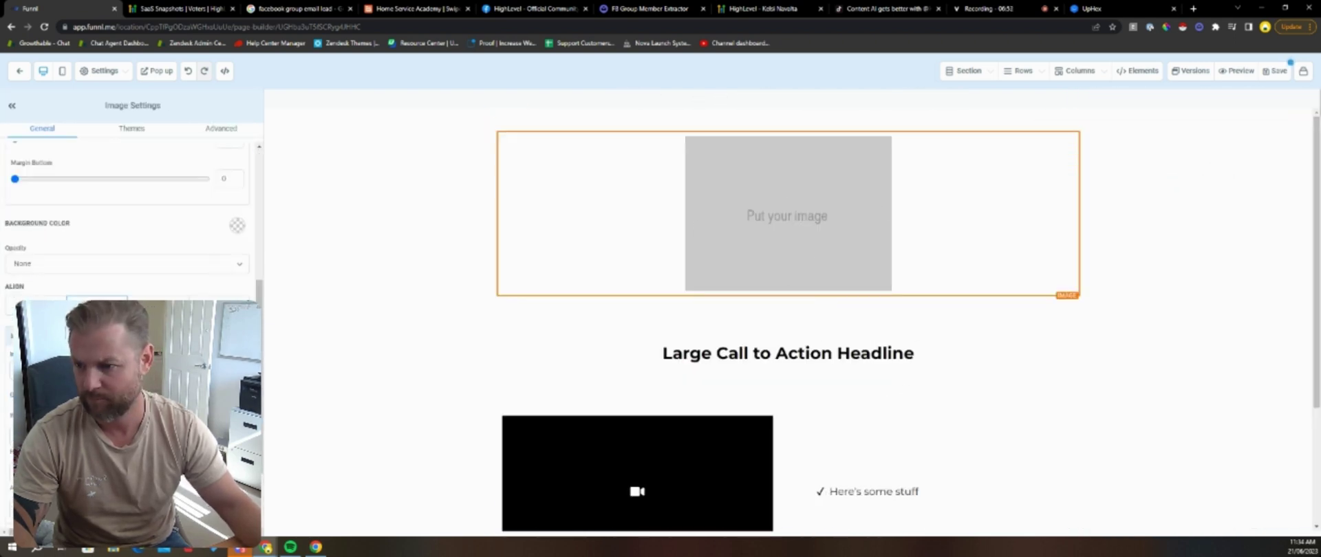
{"action": "left_click", "coordinate": [792, 219]}
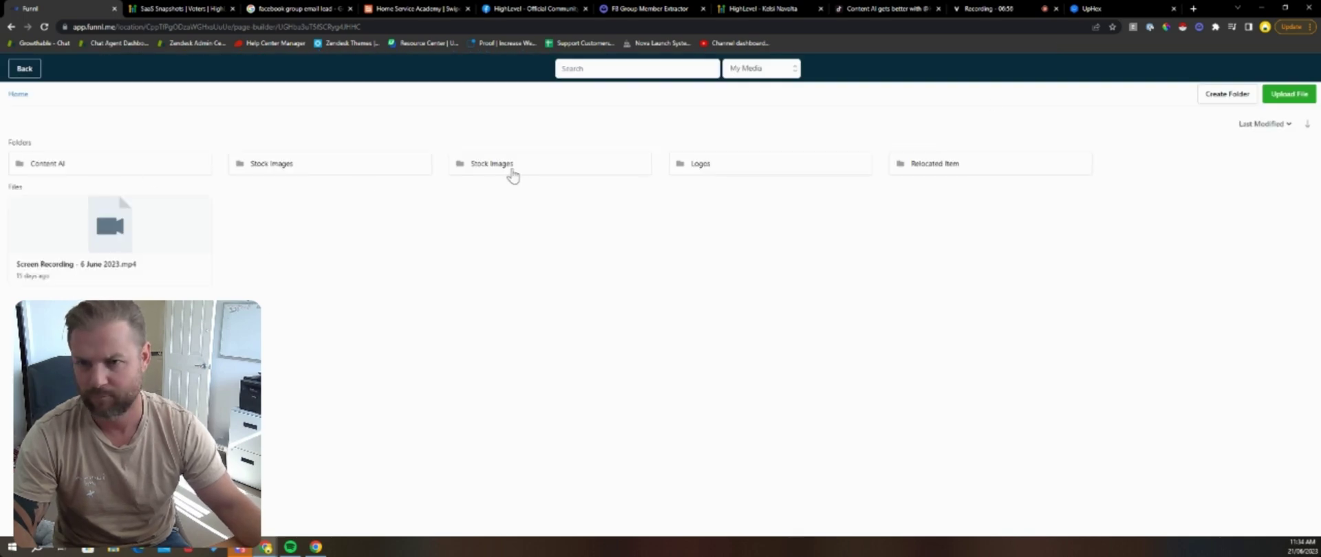
Step: Fill the top image with the Logos folder's White.png Funnl logo at 150 px wide
{"action": "left_click", "coordinate": [796, 169]}
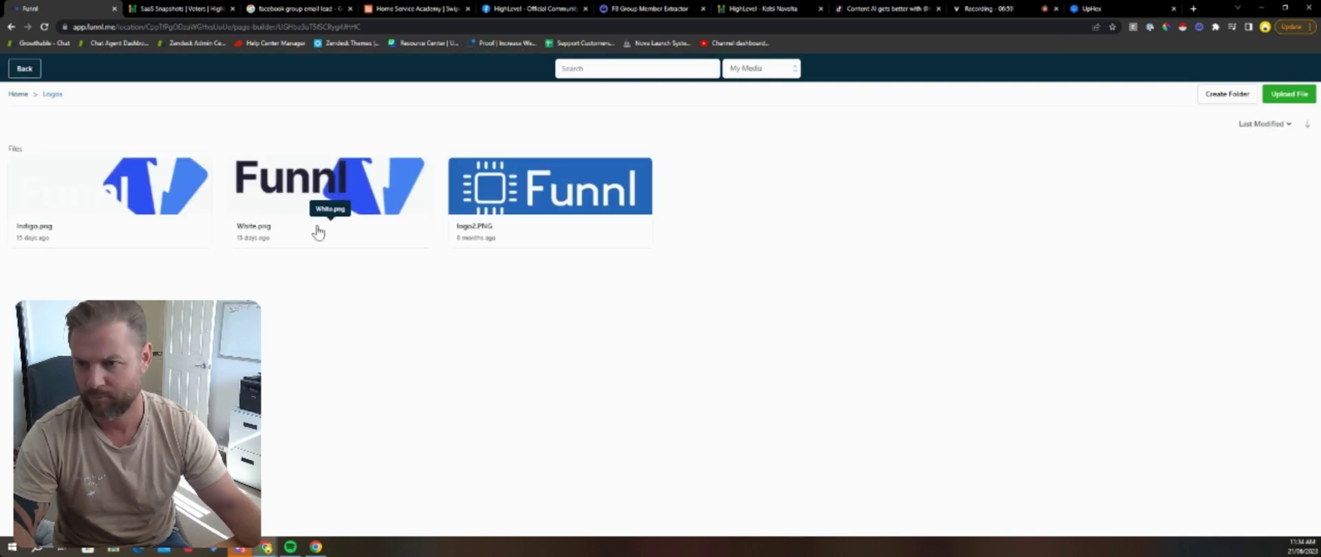
{"action": "left_click", "coordinate": [318, 232]}
{"action": "scroll", "coordinate": [130, 379], "scroll_direction": "down", "scroll_amount": 2}
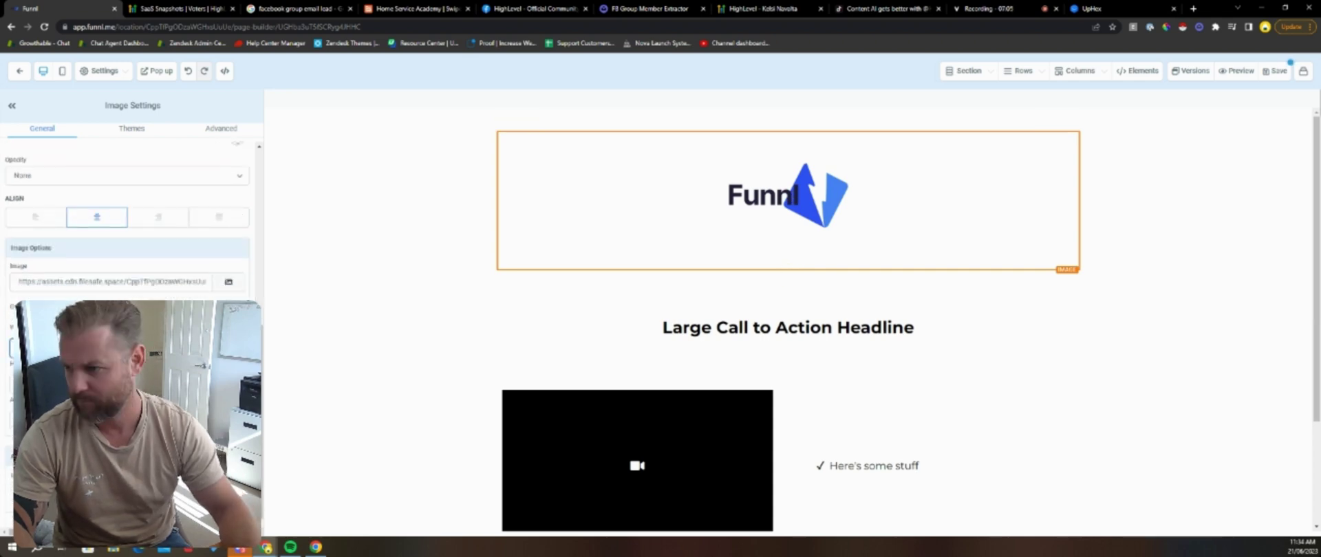
{"action": "type", "text": "150"}
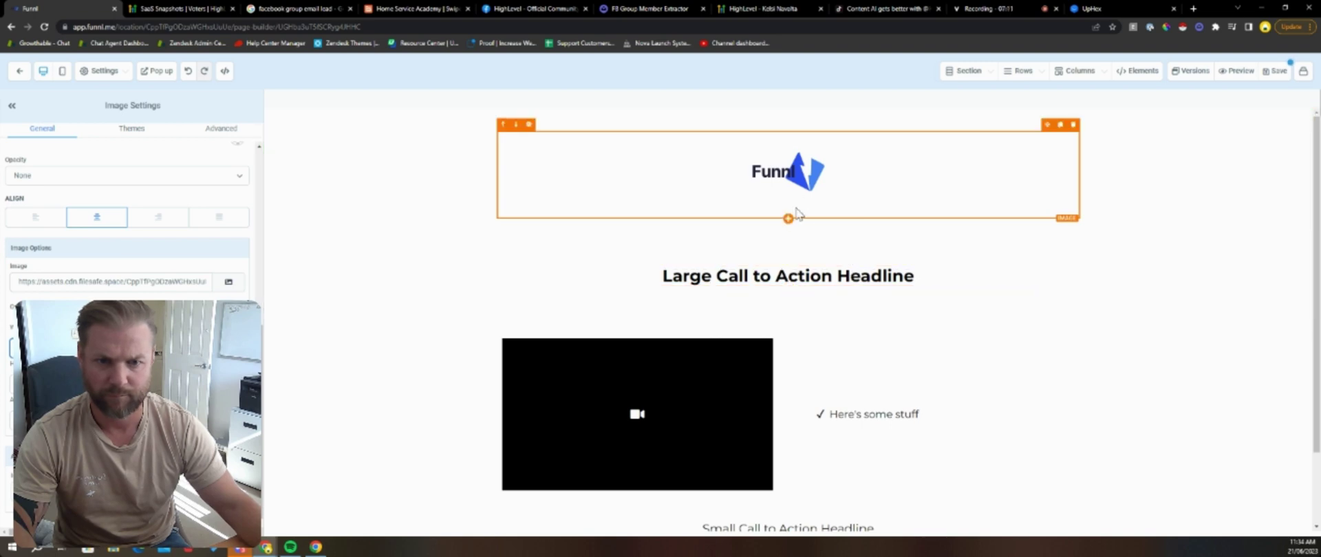
{"action": "left_click", "coordinate": [788, 219]}
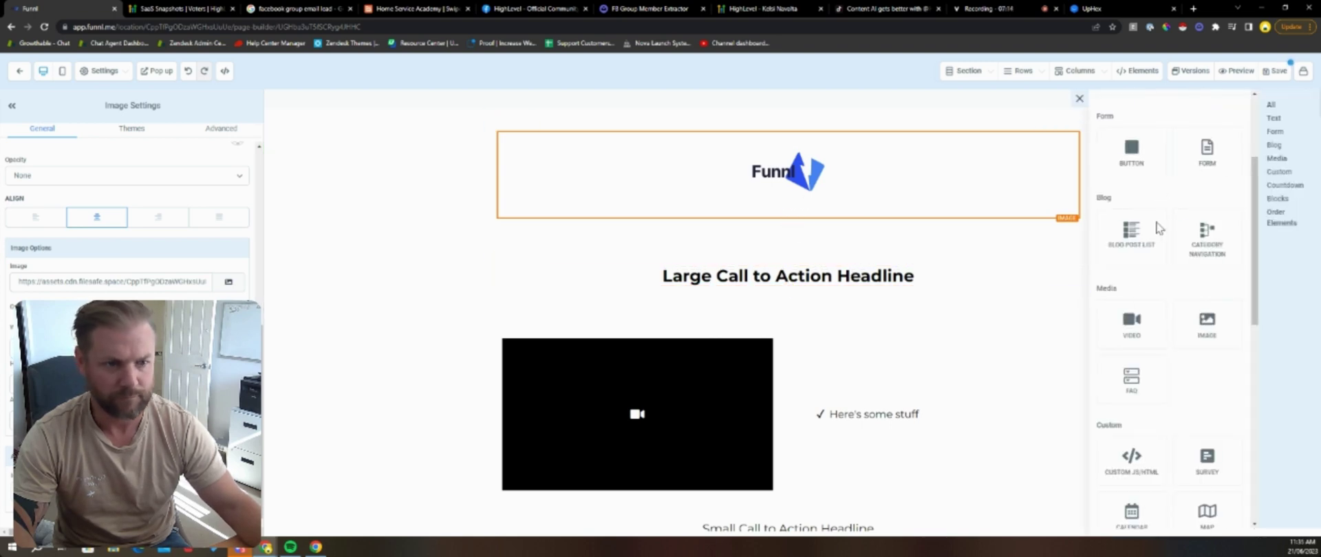
{"action": "left_click", "coordinate": [428, 8]}
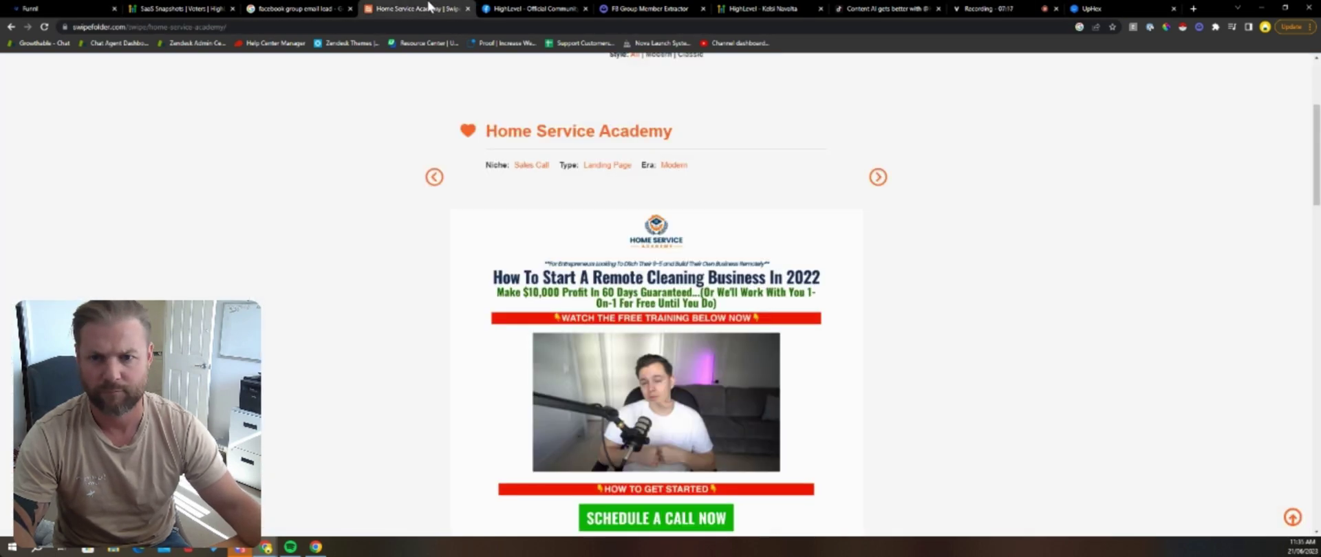
Step: Scroll the Home Service Academy example once more, then return to the Funnl page builder
{"action": "scroll", "coordinate": [615, 233], "scroll_direction": "down", "scroll_amount": 5}
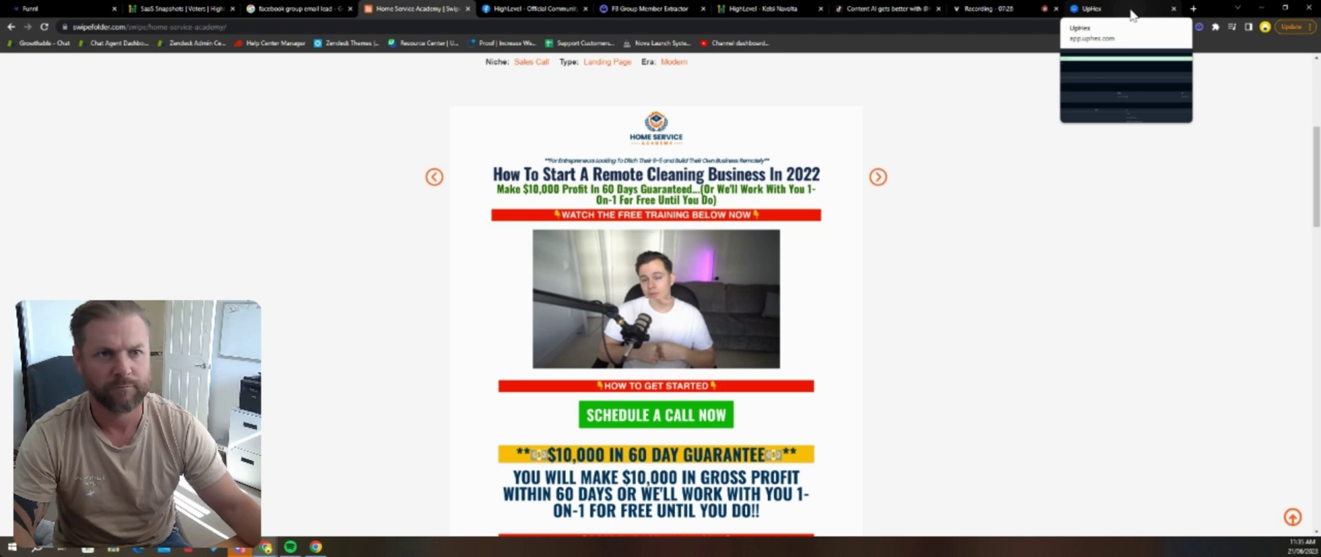
{"action": "left_click", "coordinate": [68, 9]}
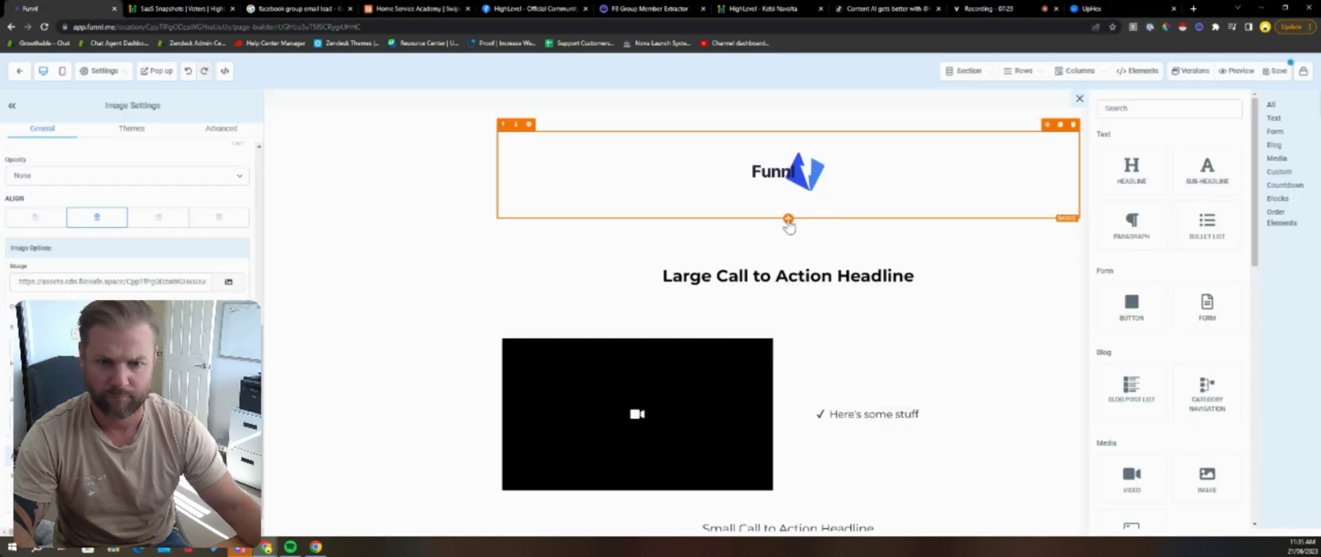
Step: Add a headline under the logo: 'For Pest Control Business Owners looking to drive more leads without needing to understand Facebook'
{"action": "left_click", "coordinate": [1131, 168]}
{"action": "triple_click", "coordinate": [805, 227]}
{"action": "key", "text": "BackSpace"}
{"action": "type", "text": "**"}
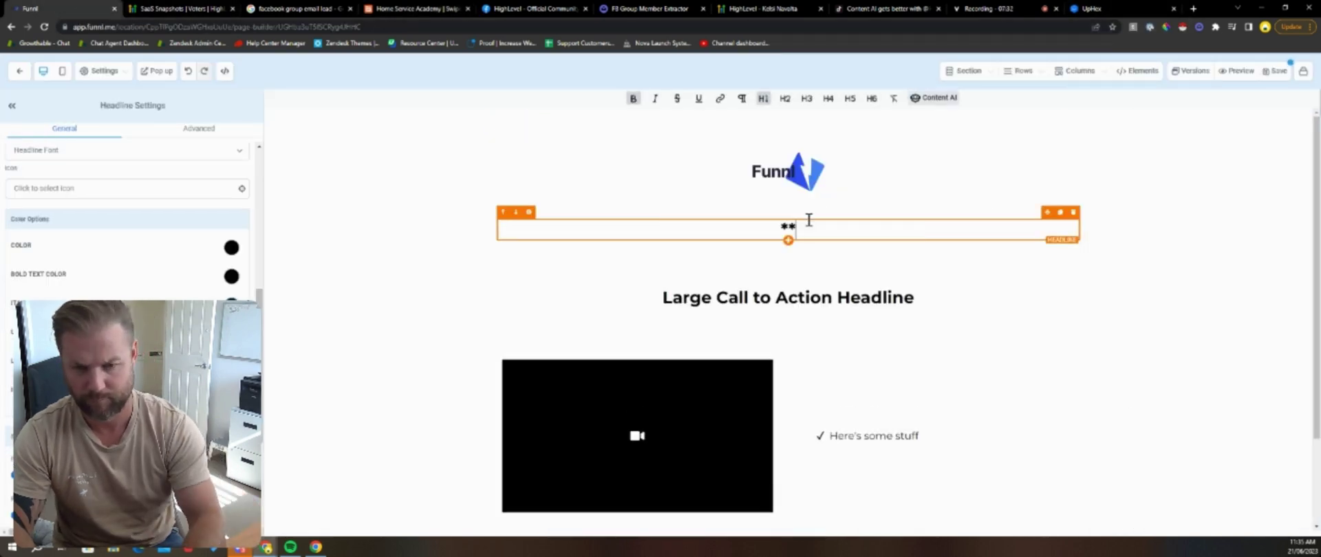
{"action": "type", "text": "For Pest Control Ow"}
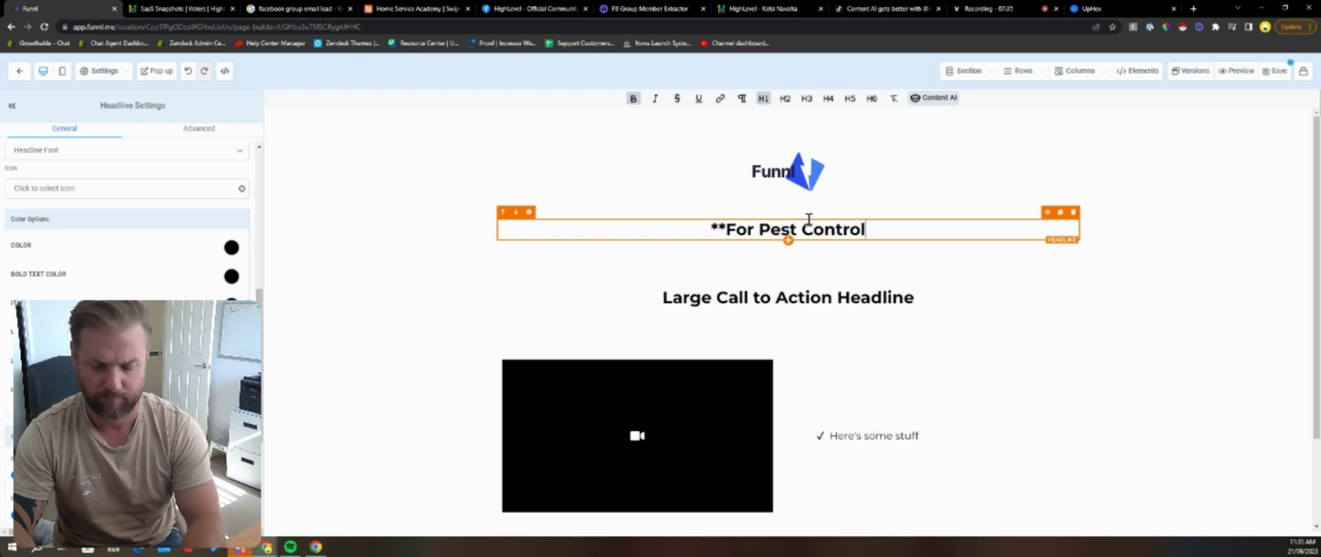
{"action": "key", "text": "BackSpace"}
{"action": "key", "text": "BackSpace"}
{"action": "type", "text": "Business Owners looking to "}
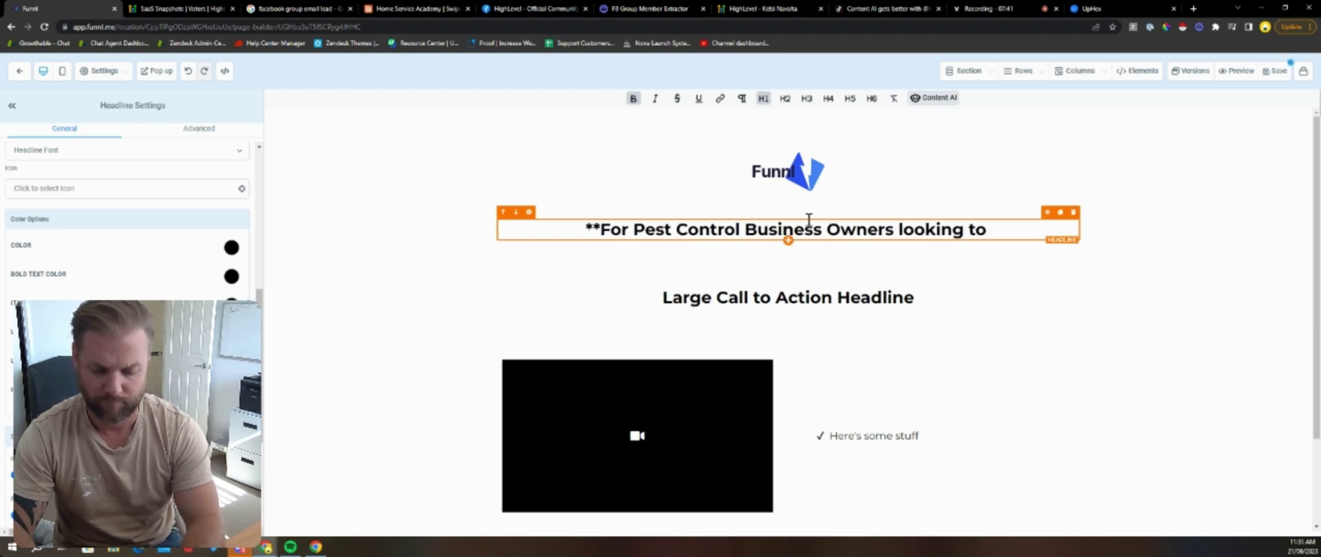
{"action": "type", "text": "drive more leads without"}
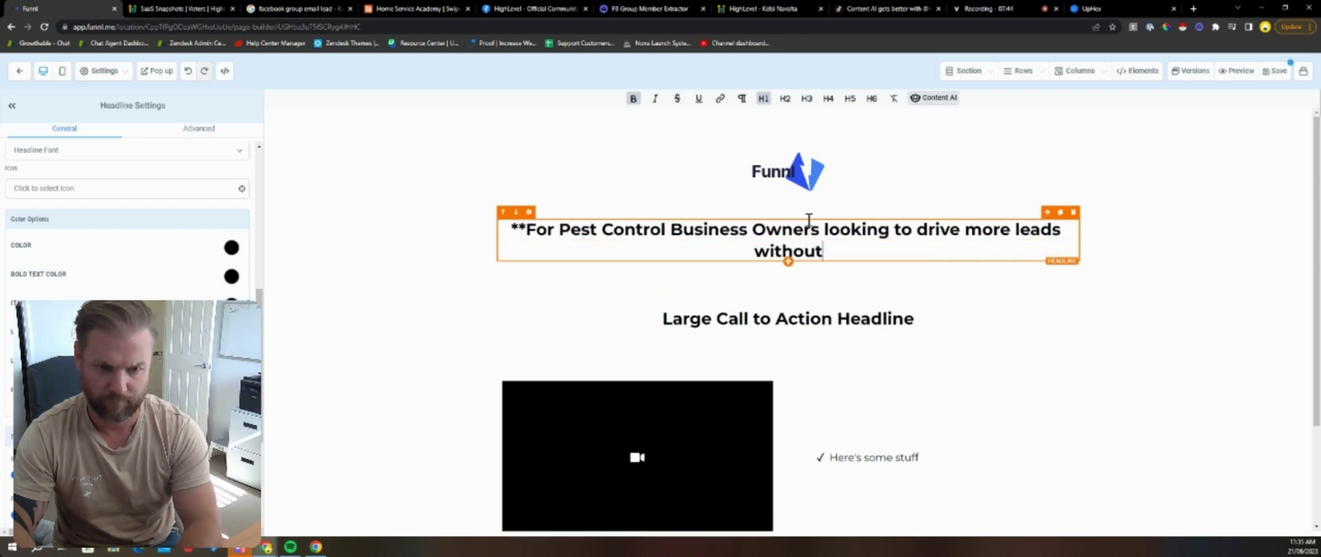
{"action": "type", "text": " needing to unde"}
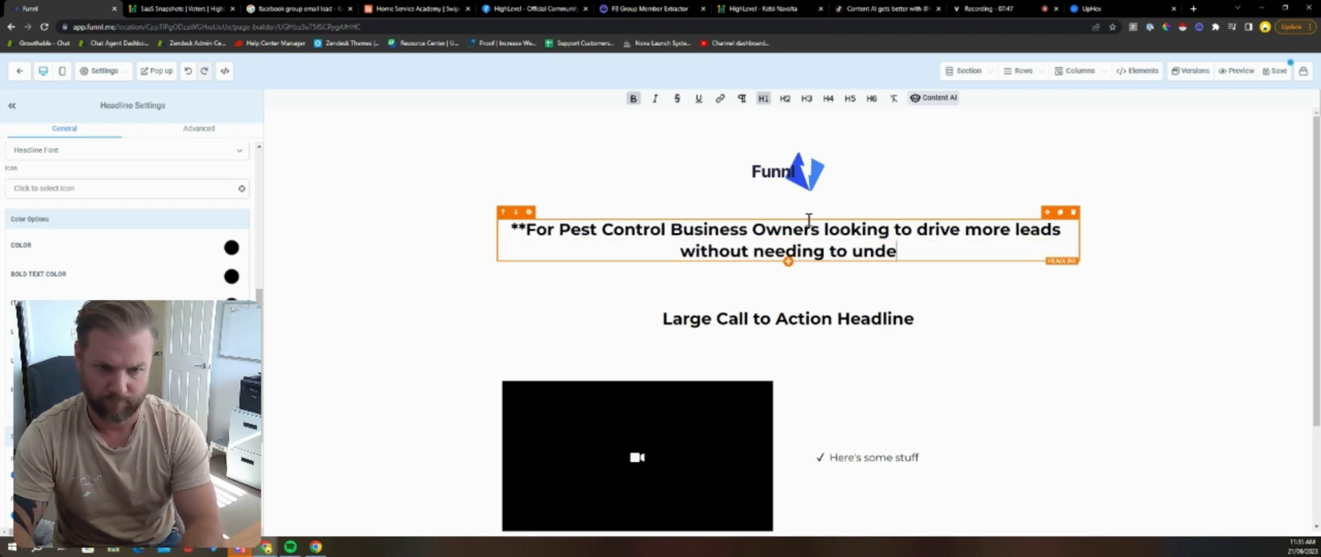
{"action": "type", "text": "rstand Facebook or"}
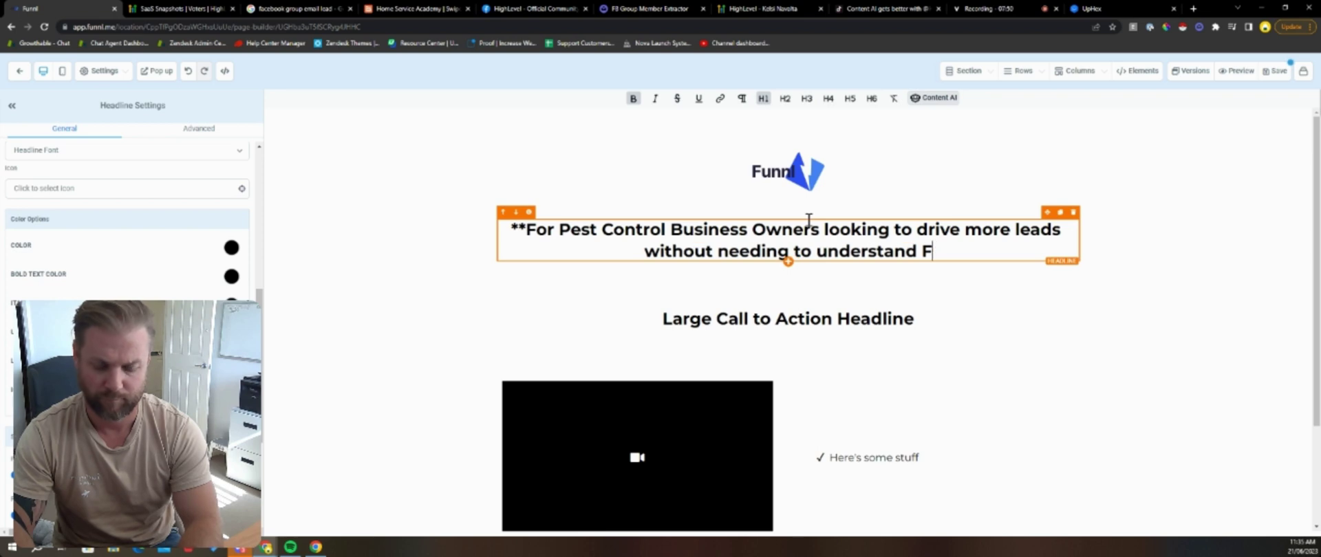
{"action": "key", "text": "BackSpace"}
{"action": "key", "text": "BackSpace"}
{"action": "key", "text": "BackSpace"}
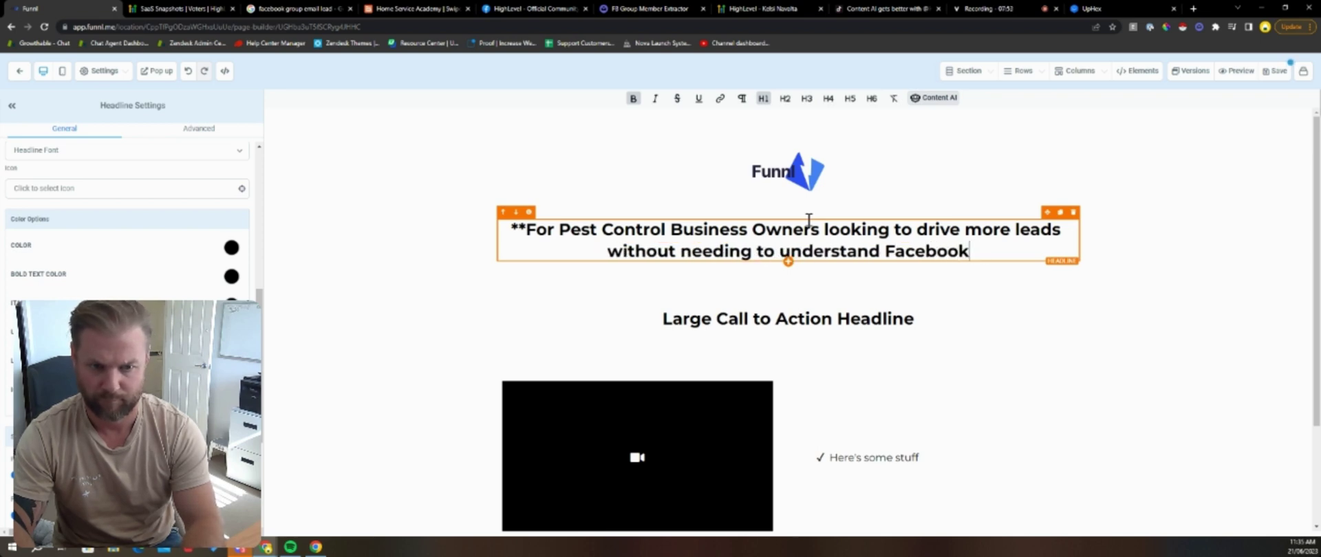
{"action": "key", "text": "ctrl+Home"}
{"action": "key", "text": "Delete"}
{"action": "key", "text": "Delete"}
{"action": "key", "text": "ctrl+End"}
{"action": "type", "text": "**"}
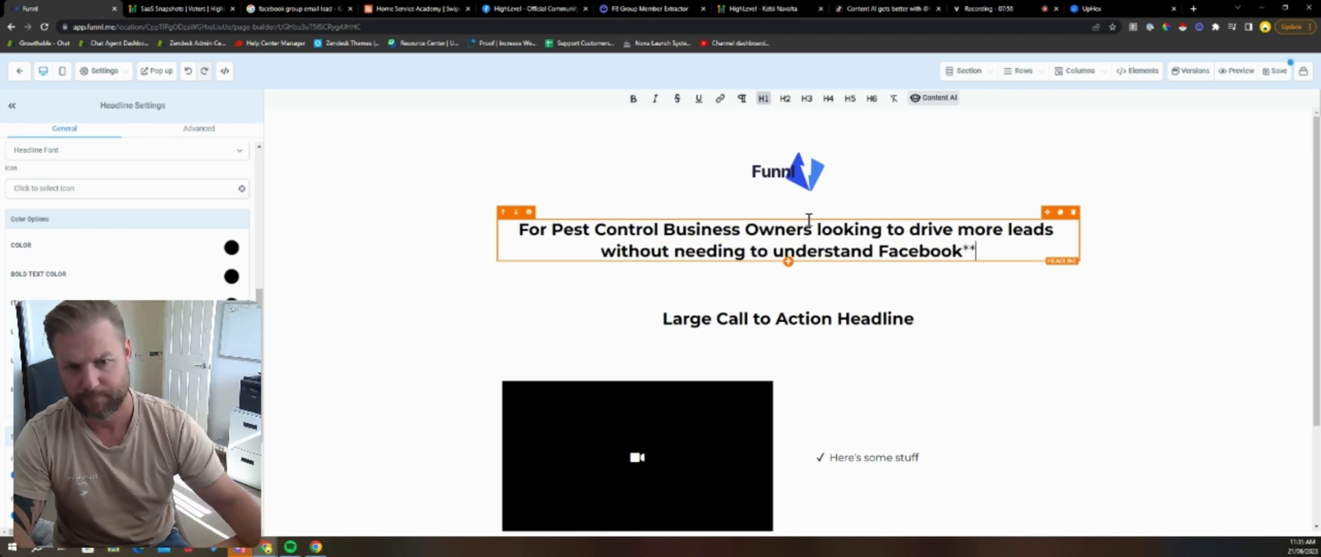
Step: Delete the section holding the Large Call to Action Headline
{"action": "left_click", "coordinate": [678, 319]}
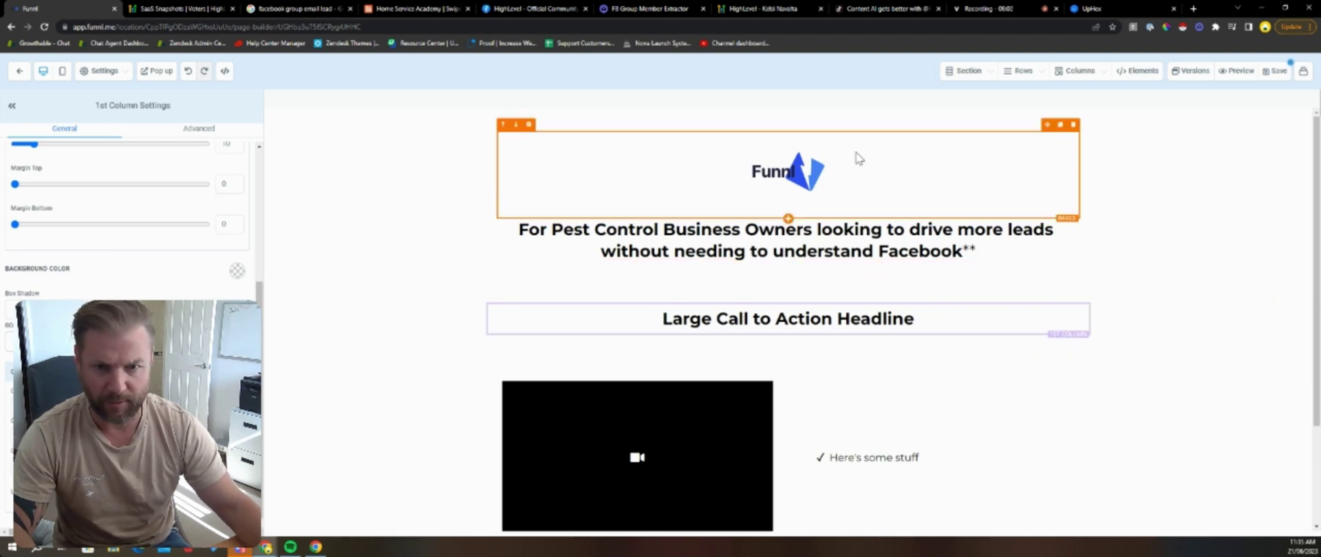
{"action": "left_click", "coordinate": [840, 121]}
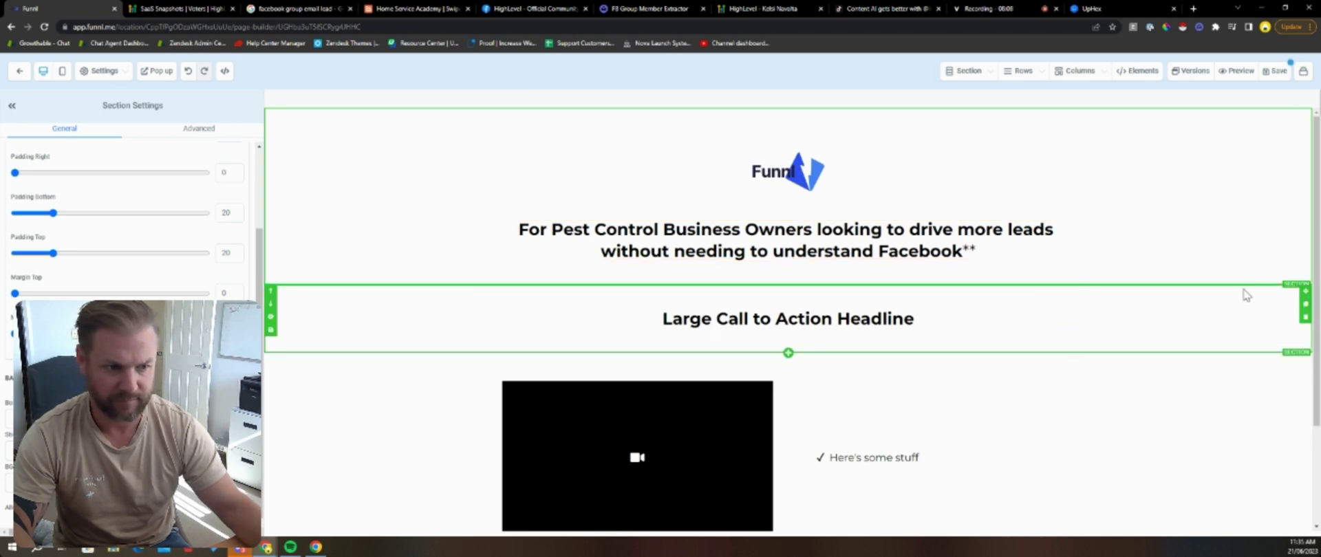
{"action": "left_click", "coordinate": [1305, 318]}
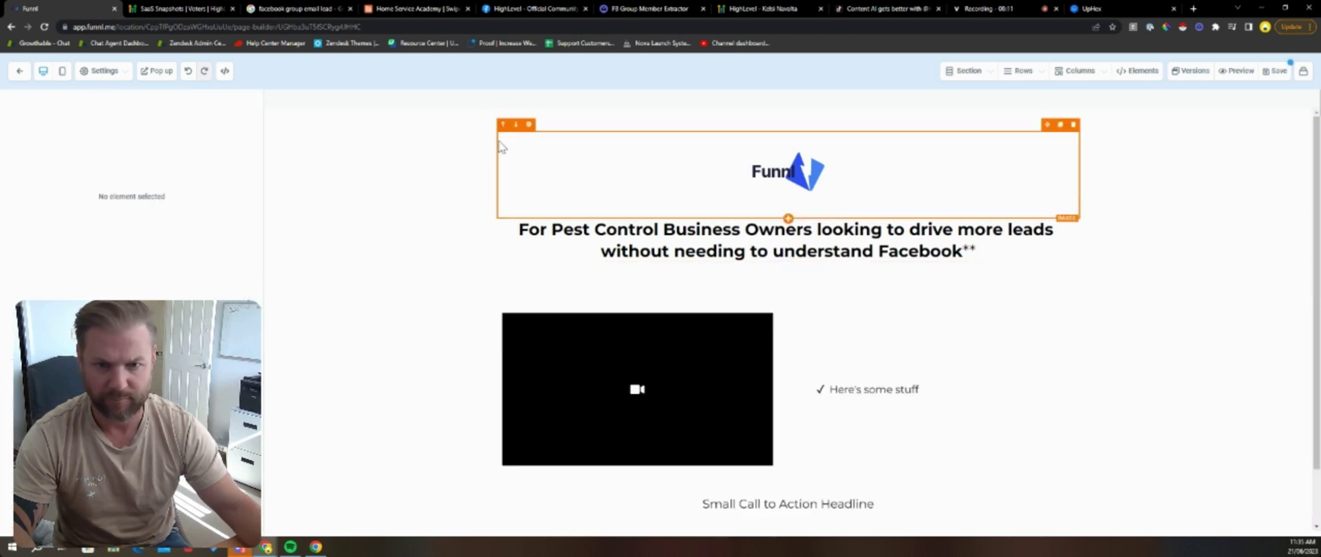
Step: Add a one-column row below the Pest Control headline and place a Headline element in it
{"action": "left_click", "coordinate": [787, 277]}
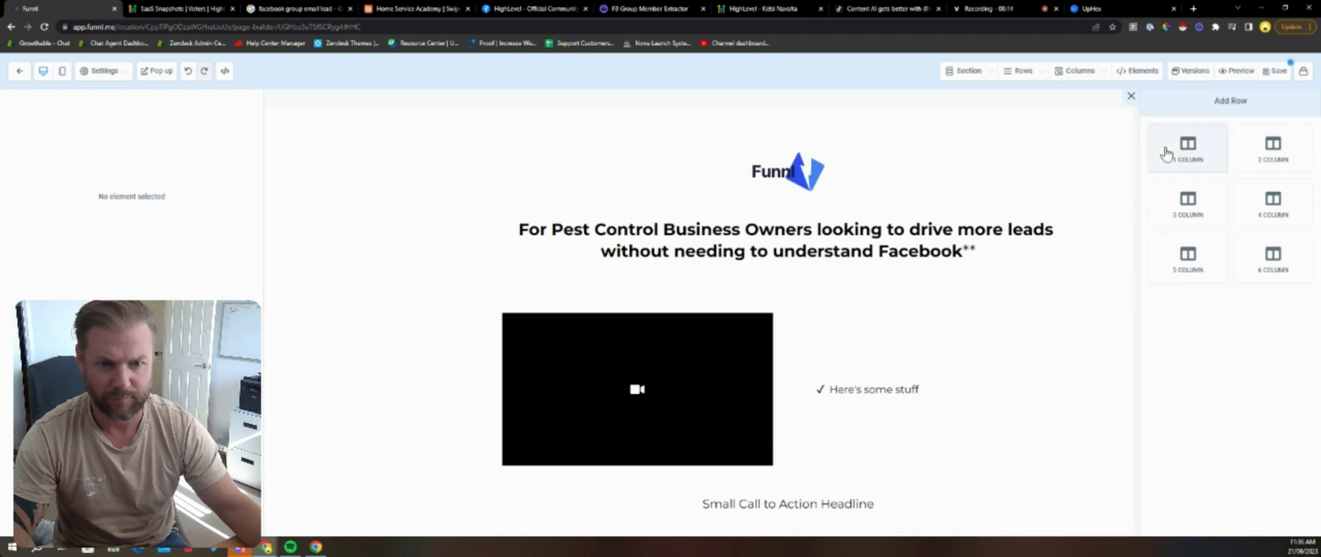
{"action": "left_click", "coordinate": [1166, 152]}
{"action": "left_click", "coordinate": [786, 313]}
{"action": "scroll", "coordinate": [1174, 227], "scroll_direction": "down", "scroll_amount": 5}
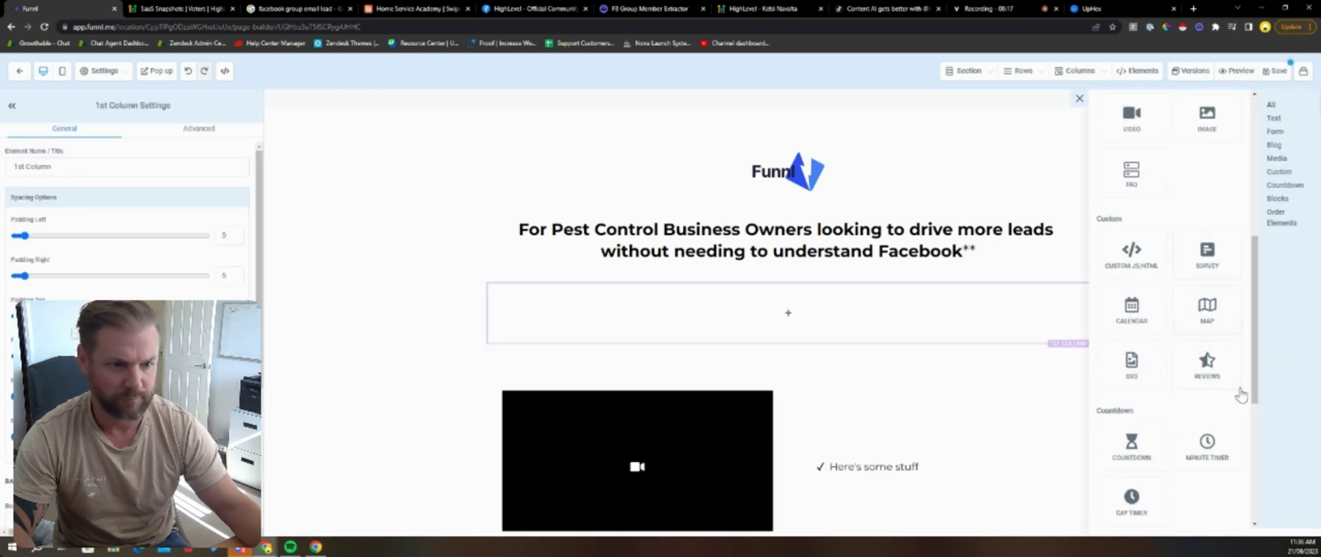
{"action": "scroll", "coordinate": [1211, 392], "scroll_direction": "down", "scroll_amount": 3}
{"action": "scroll", "coordinate": [1187, 254], "scroll_direction": "up", "scroll_amount": 10}
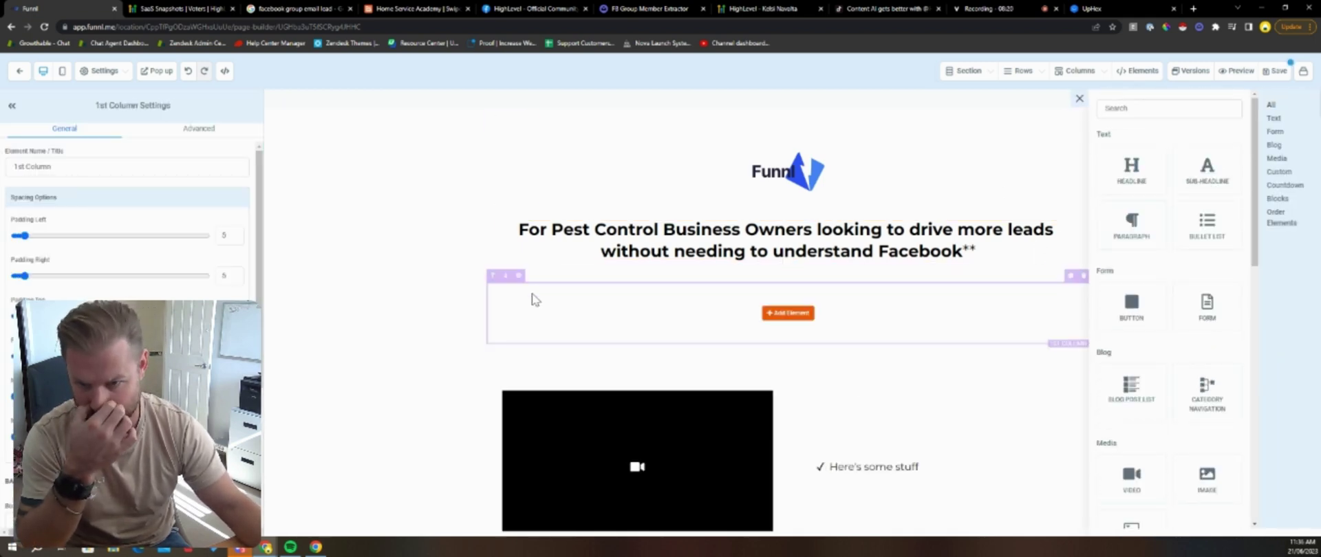
{"action": "left_click", "coordinate": [1080, 99]}
{"action": "left_click", "coordinate": [412, 8]}
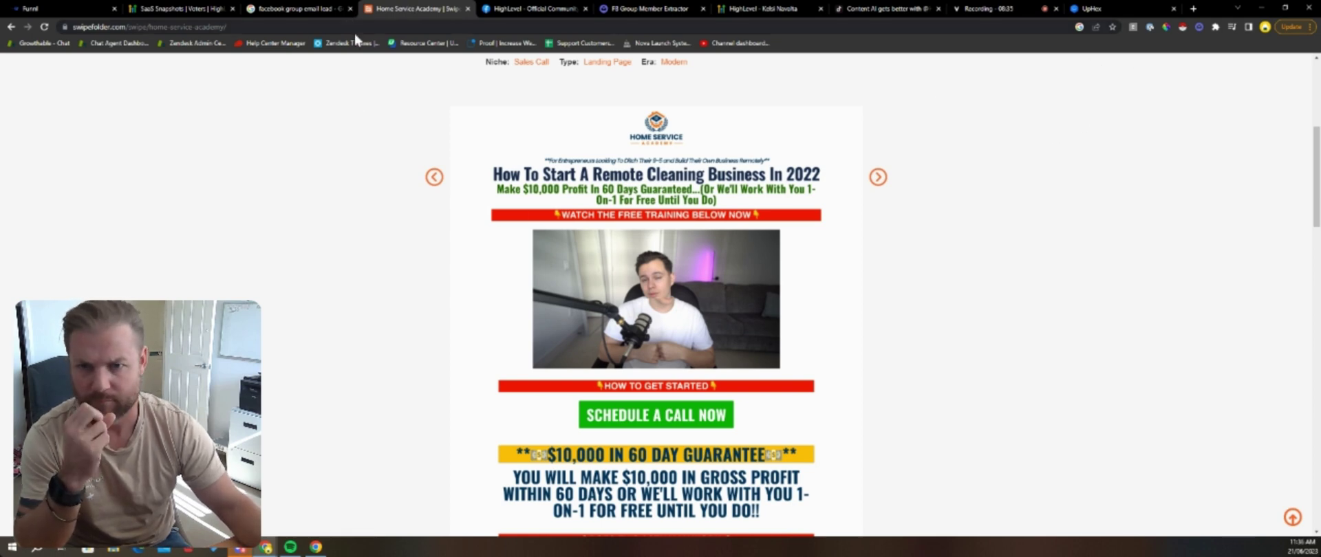
{"action": "left_click", "coordinate": [58, 10]}
{"action": "left_click", "coordinate": [788, 314]}
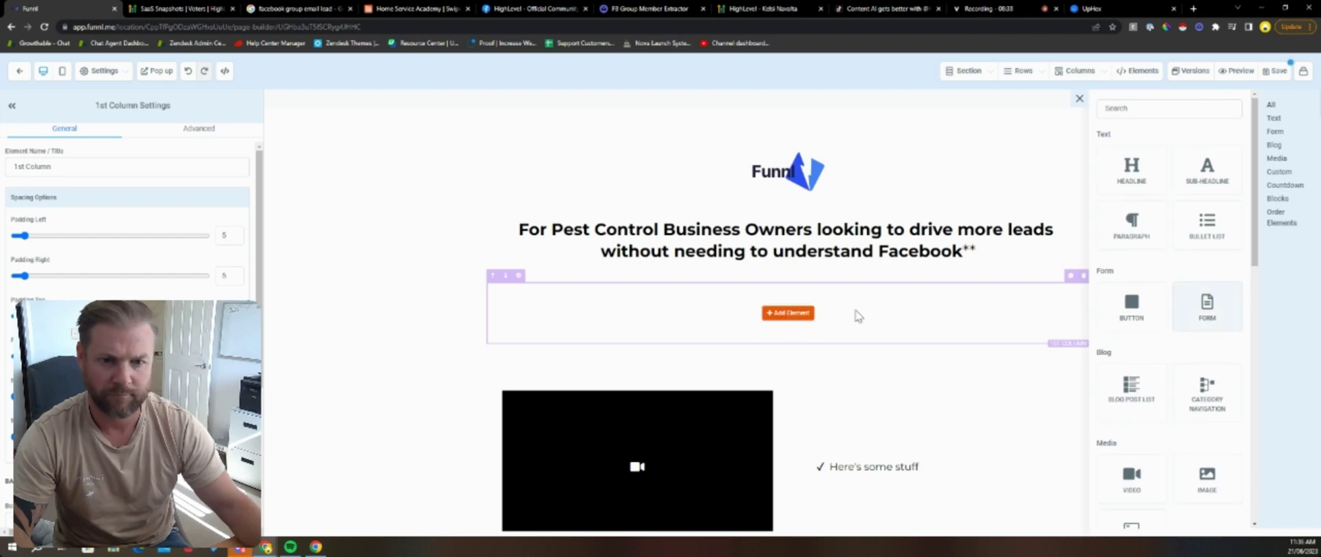
{"action": "left_click", "coordinate": [1108, 195]}
Step: Change the new headline's text to WATCH THE FREE DEMO VIDEO BELOW!
{"action": "left_click", "coordinate": [788, 303]}
{"action": "triple_click", "coordinate": [787, 303]}
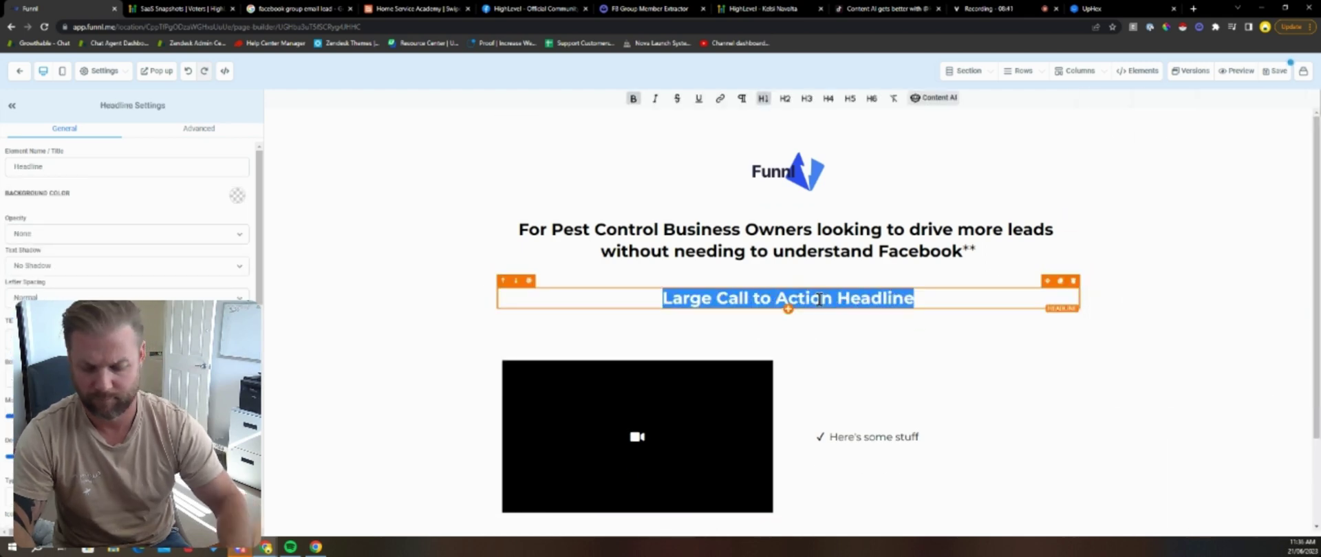
{"action": "type", "text": "WATCH THE FRE"}
{"action": "key", "text": "BackSpace"}
{"action": "key", "text": "BackSpace"}
{"action": "type", "text": "E FREE"}
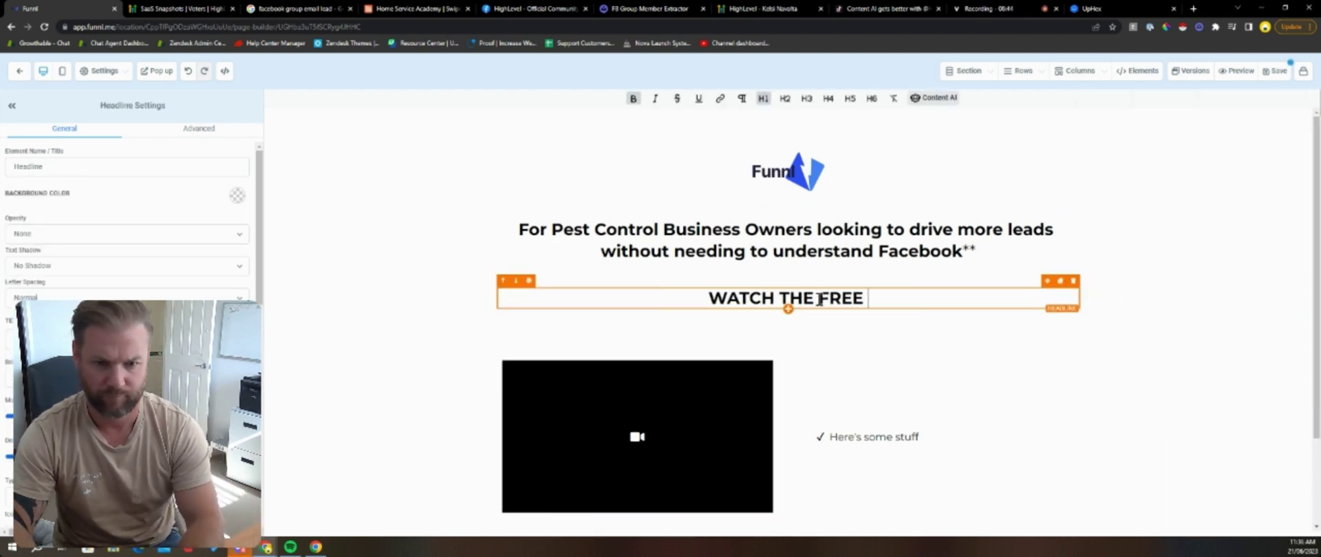
{"action": "type", "text": " DEMO VIDEO BELOW"}
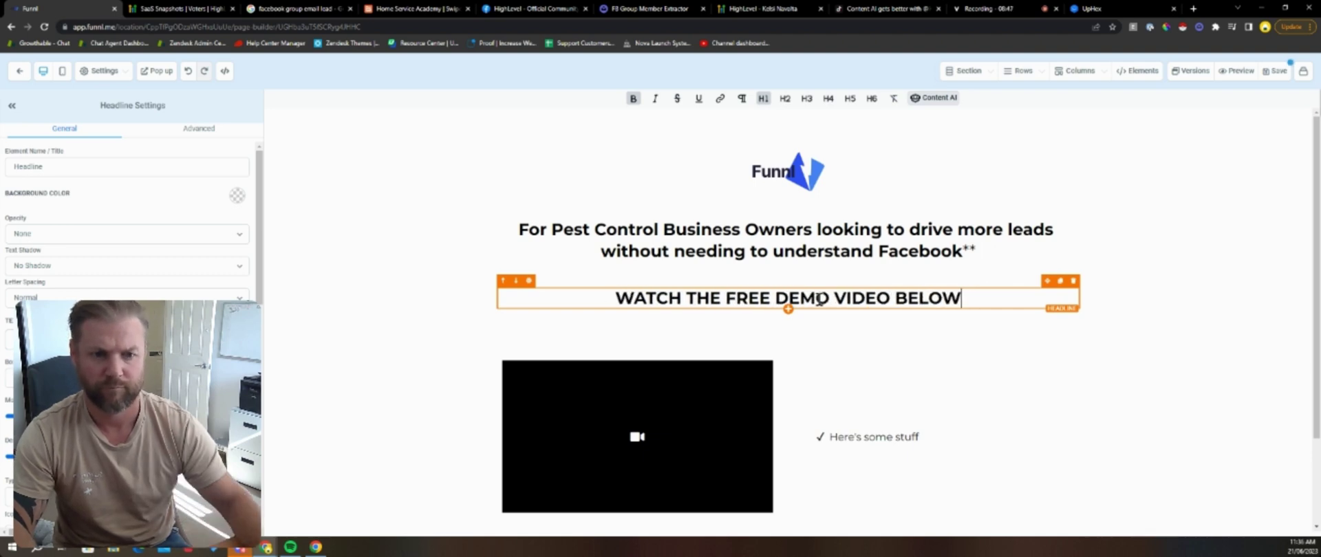
{"action": "type", "text": "!"}
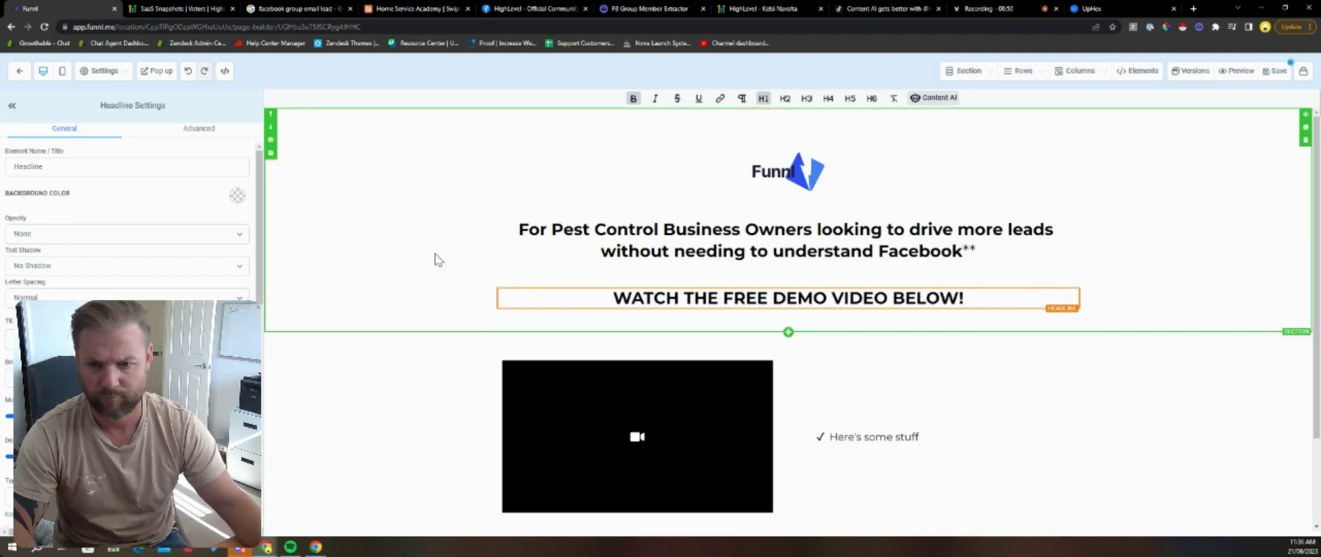
{"action": "left_click", "coordinate": [553, 302]}
Step: Give the WATCH THE FREE DEMO VIDEO BELOW! headline a red background
{"action": "left_click", "coordinate": [237, 196]}
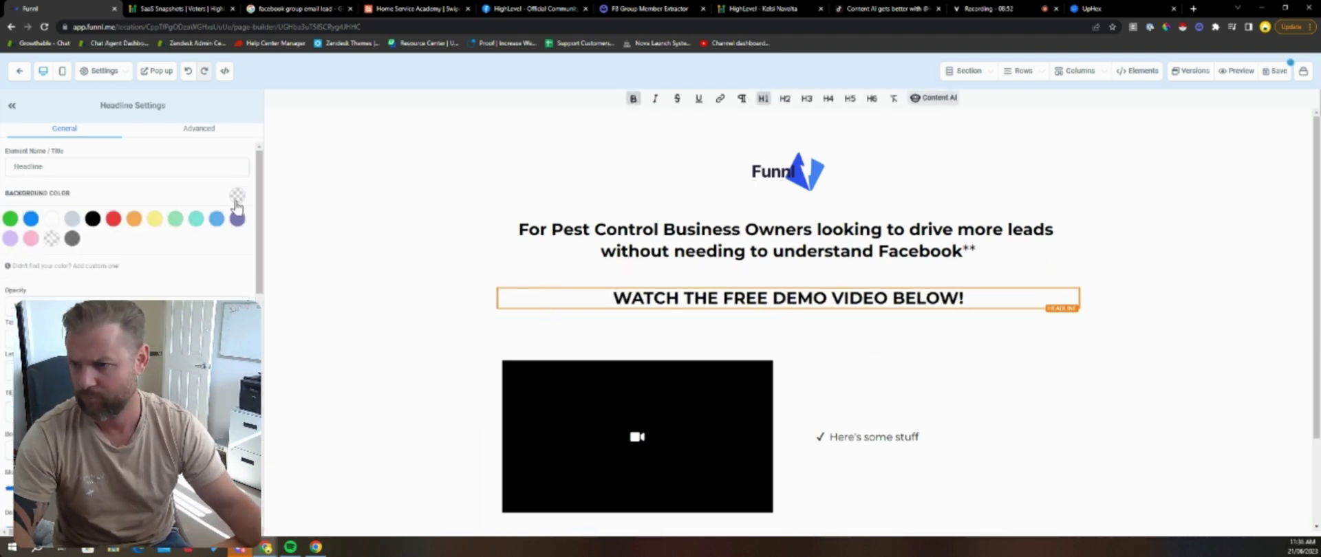
{"action": "left_click", "coordinate": [114, 220]}
{"action": "left_click", "coordinate": [614, 298]}
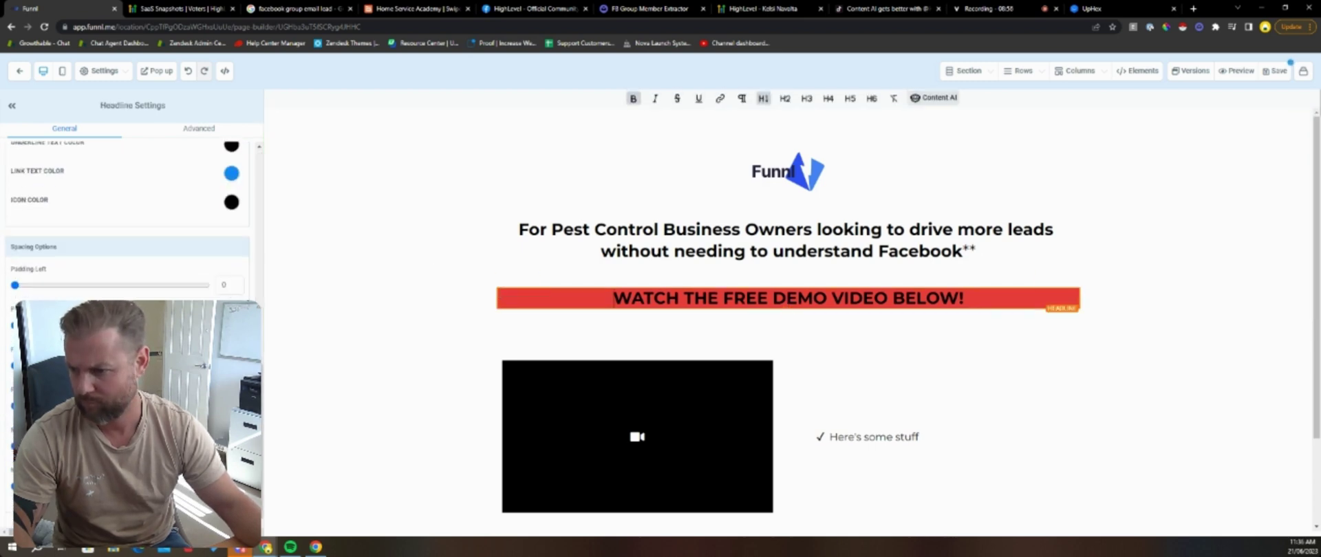
{"action": "scroll", "coordinate": [131, 289], "scroll_direction": "up", "scroll_amount": 6}
{"action": "scroll", "coordinate": [135, 207], "scroll_direction": "up", "scroll_amount": 3}
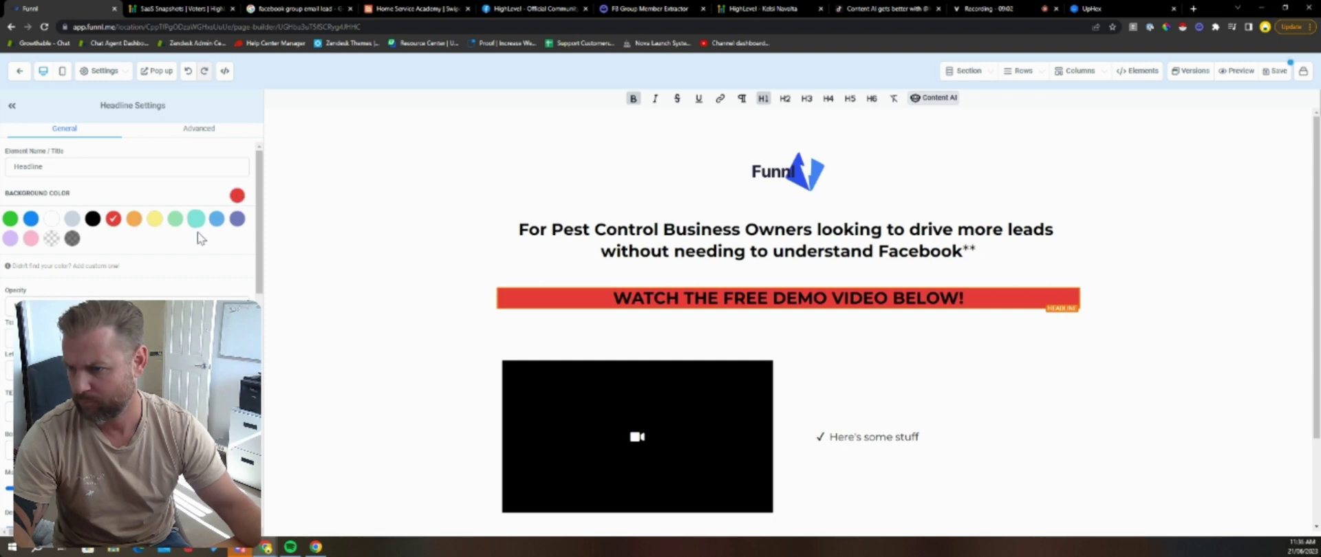
{"action": "left_click", "coordinate": [369, 215]}
{"action": "scroll", "coordinate": [398, 215], "scroll_direction": "down", "scroll_amount": 2}
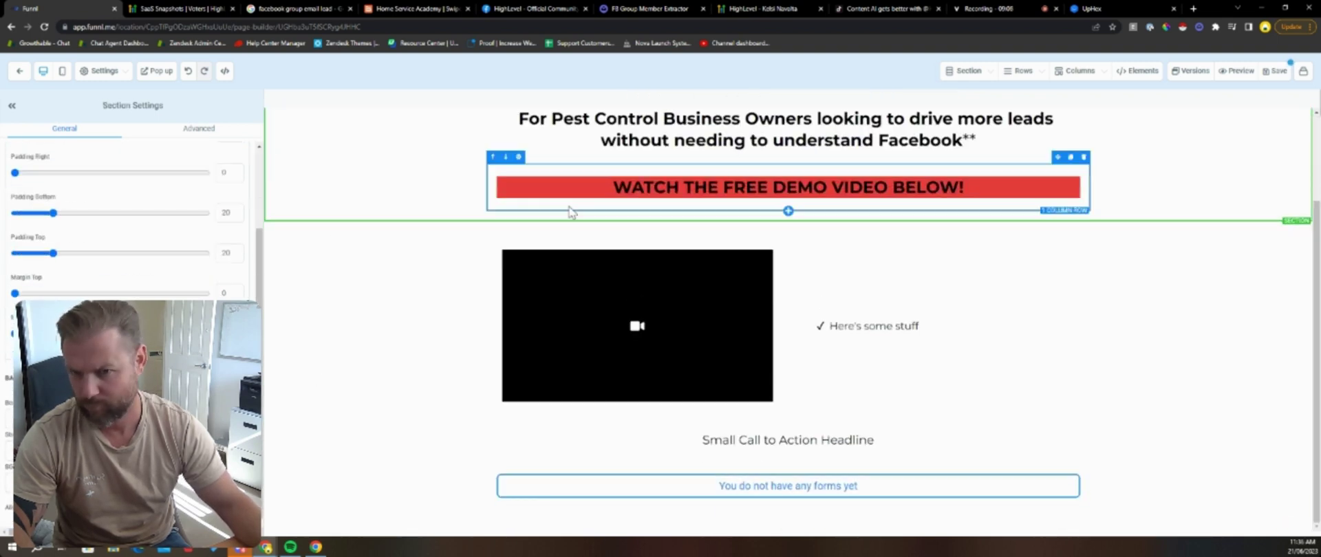
{"action": "left_click", "coordinate": [1075, 194]}
{"action": "scroll", "coordinate": [1094, 198], "scroll_direction": "up", "scroll_amount": 2}
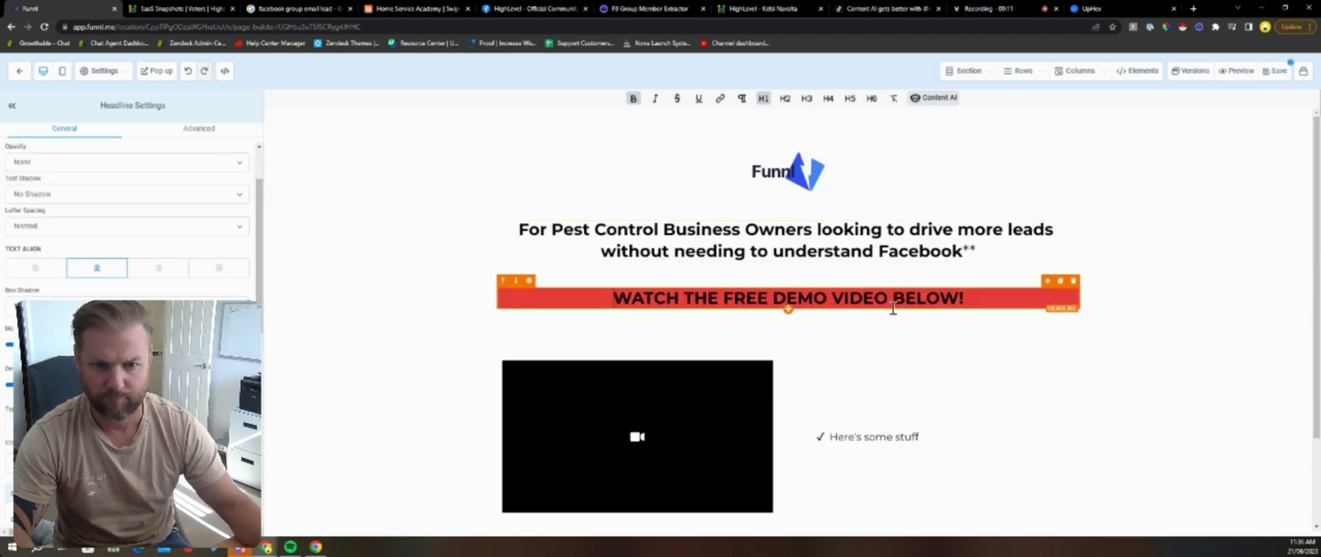
{"action": "left_click", "coordinate": [1193, 8]}
Step: Find the Backhand Index Pointing Down emoji with a 'finger point' search and copy it
{"action": "type", "text": "emoji"}
{"action": "key", "text": "Return"}
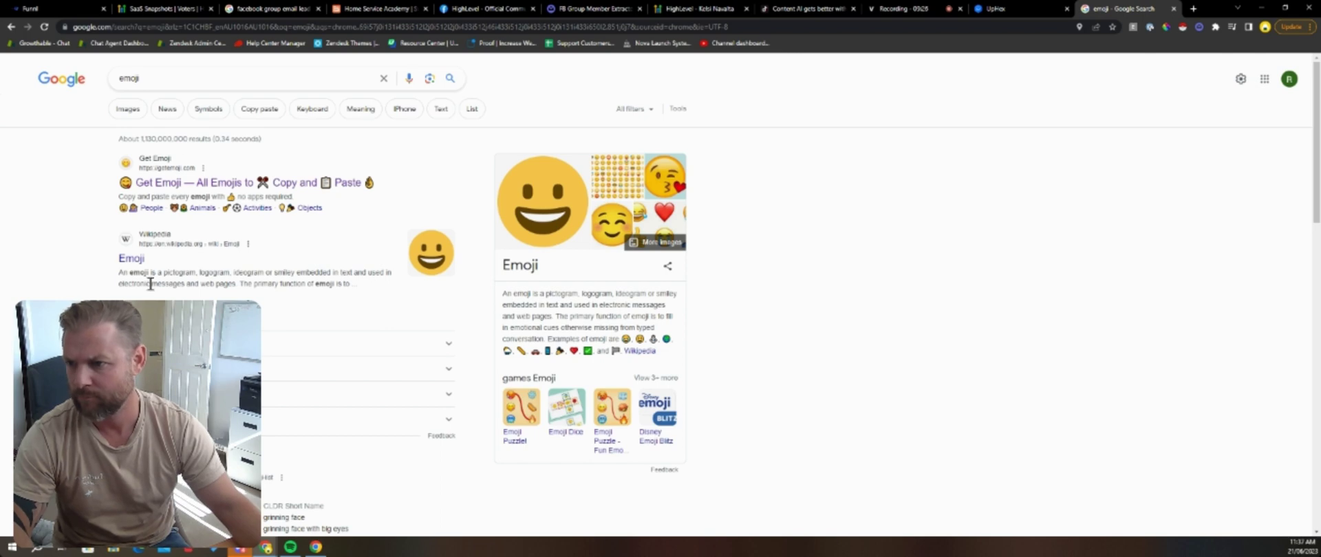
{"action": "left_click", "coordinate": [180, 80]}
{"action": "key", "text": "Return"}
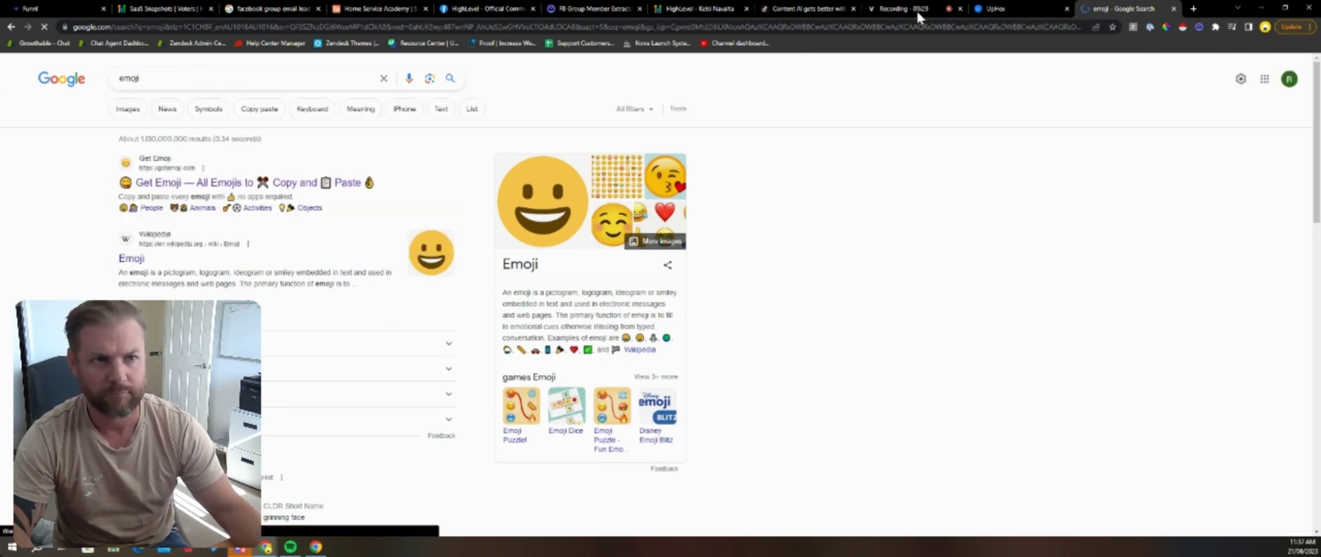
{"action": "left_click", "coordinate": [259, 184]}
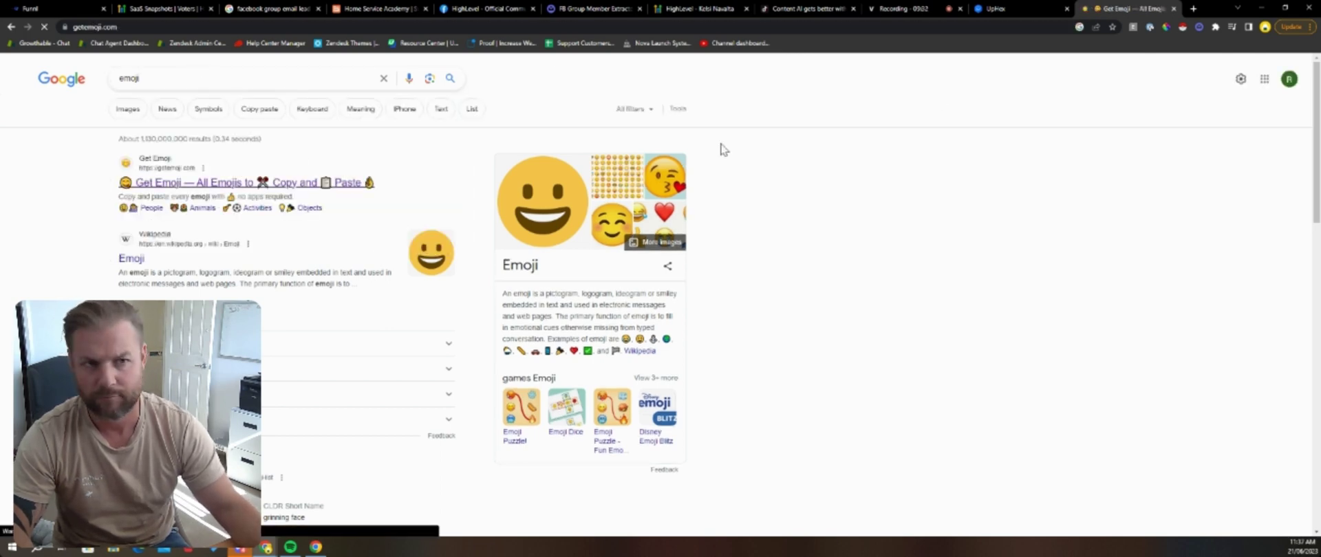
{"action": "left_click", "coordinate": [486, 337]}
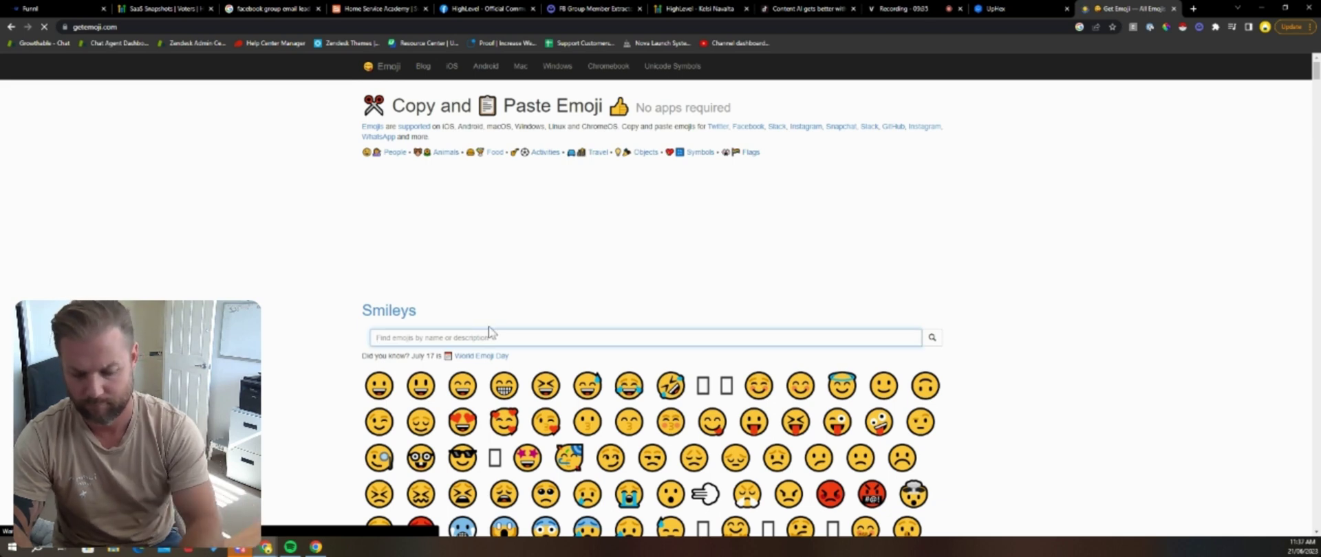
{"action": "type", "text": "finger point down"}
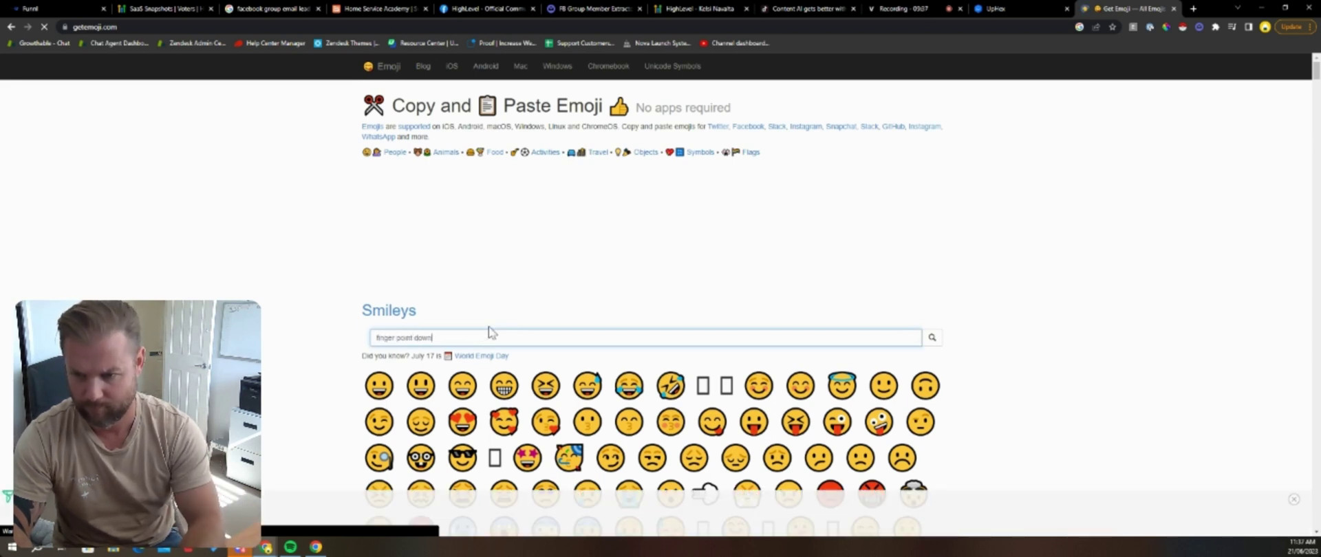
{"action": "key", "text": "Return"}
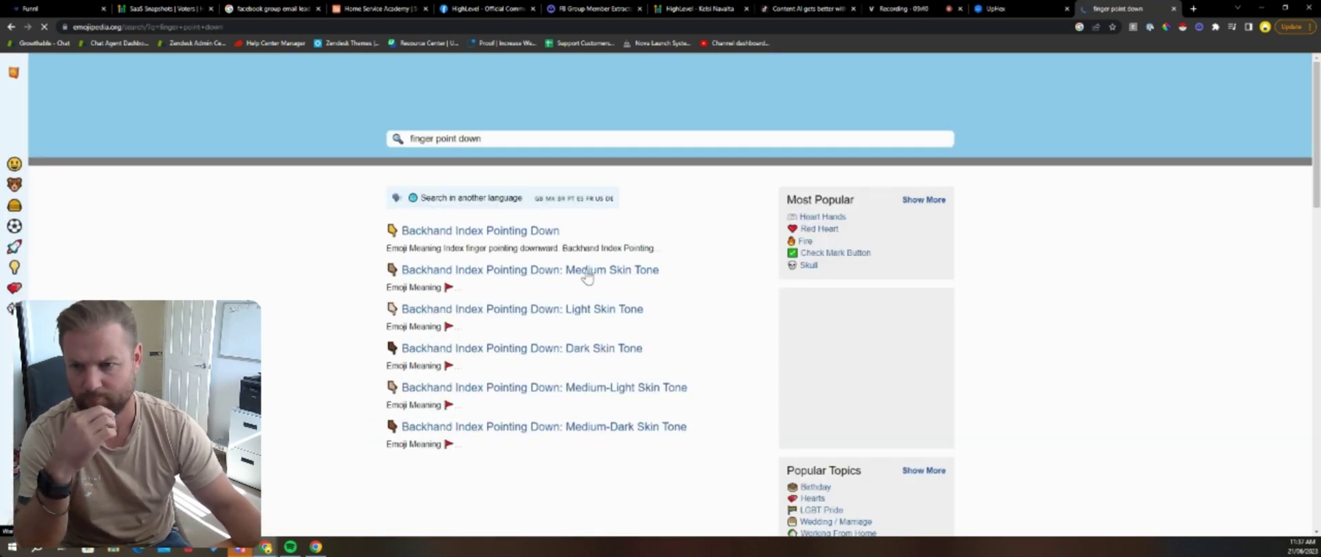
{"action": "left_click", "coordinate": [475, 232]}
{"action": "left_click", "coordinate": [533, 309]}
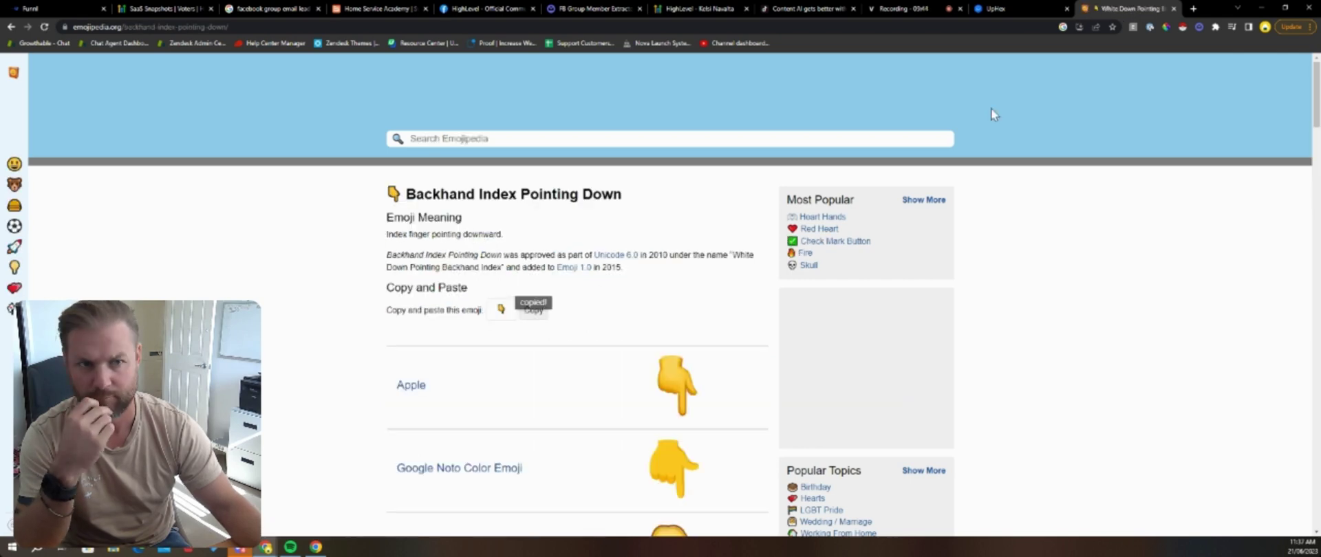
{"action": "left_click", "coordinate": [62, 10]}
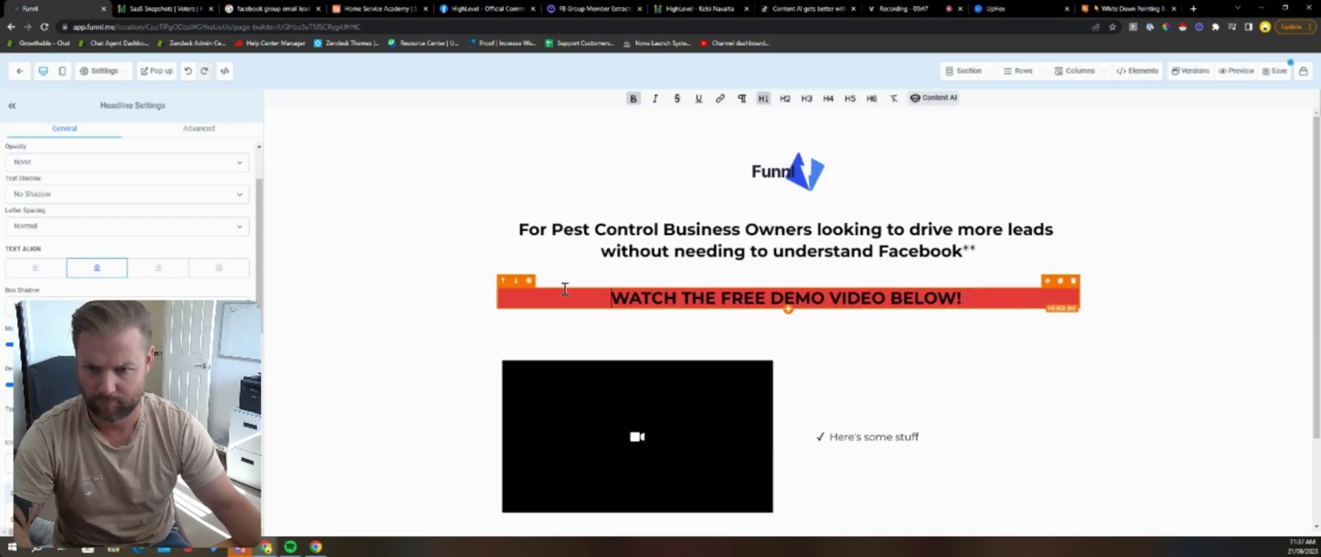
Step: Frame the red banner text with pointing-down emojis, five before and four after
{"action": "key", "text": "ctrl+v"}
{"action": "key", "text": "ctrl+v"}
{"action": "key", "text": "ctrl+v"}
{"action": "key", "text": "ctrl+v"}
{"action": "key", "text": "ctrl+v"}
{"action": "left_click", "coordinate": [1013, 296]}
{"action": "key", "text": "ctrl+v"}
{"action": "key", "text": "ctrl+v"}
{"action": "key", "text": "ctrl+v"}
{"action": "key", "text": "ctrl+v"}
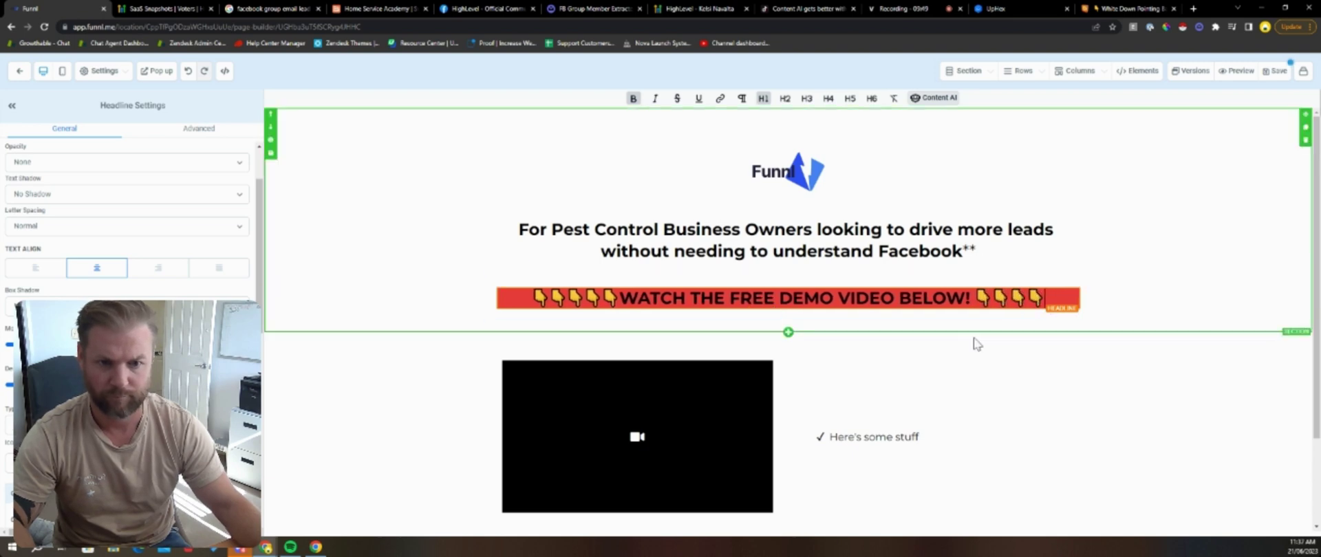
{"action": "left_click", "coordinate": [438, 238]}
Step: Make the top Pest Control headline italic and add ** before 'For'
{"action": "left_click", "coordinate": [523, 231]}
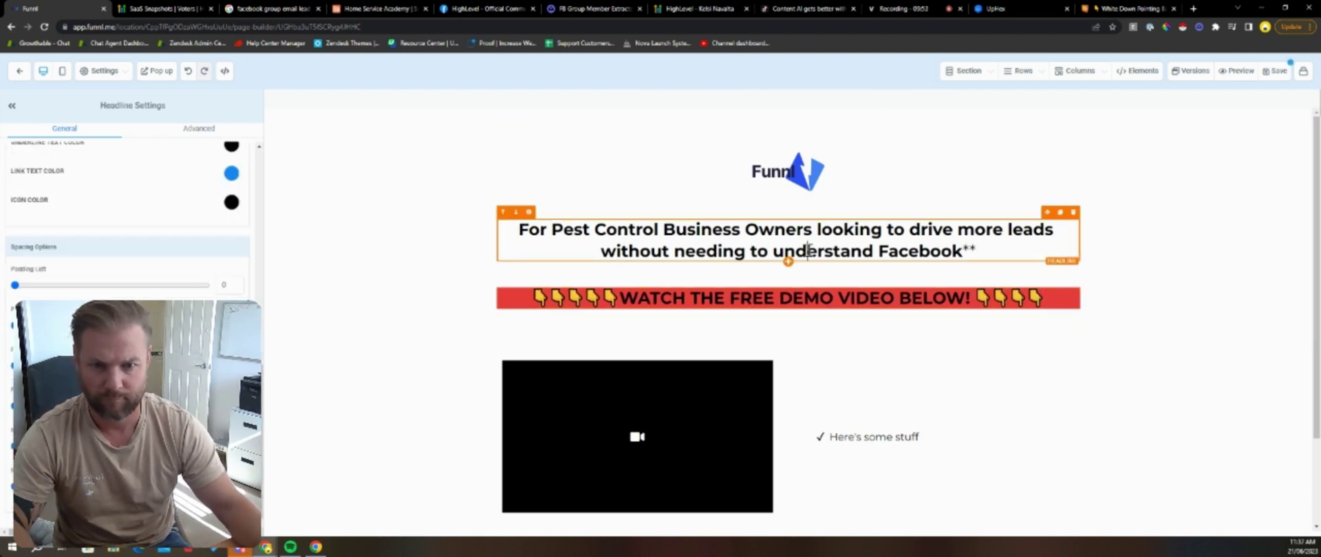
{"action": "left_click_drag", "start_coordinate": [977, 252], "coordinate": [485, 215]}
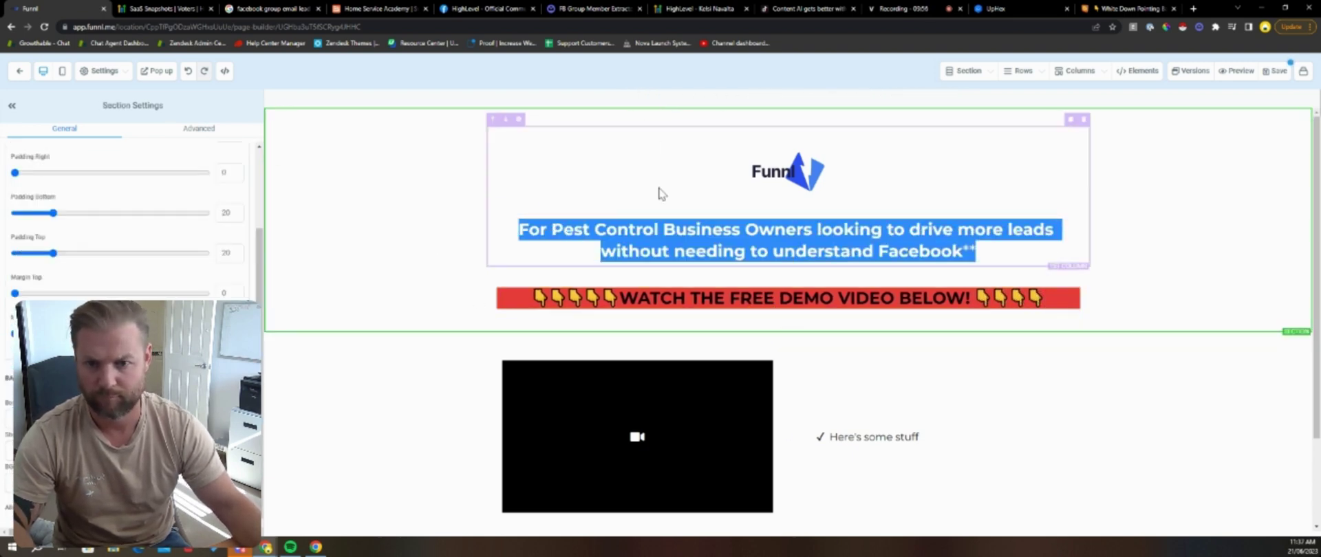
{"action": "left_click", "coordinate": [656, 98]}
{"action": "left_click", "coordinate": [524, 229]}
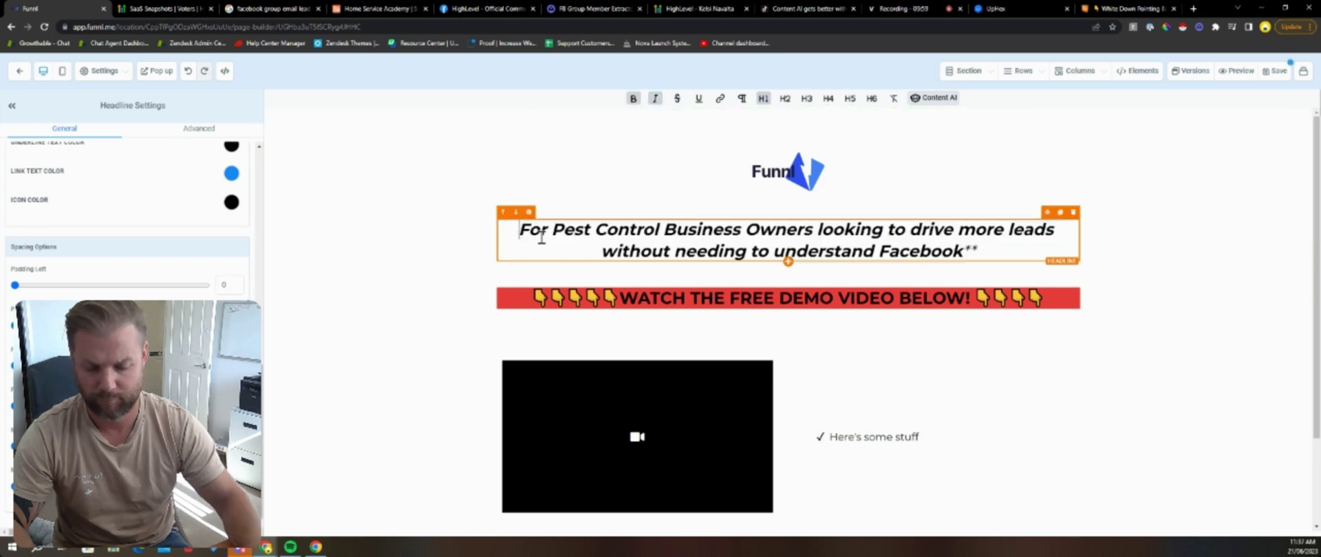
{"action": "type", "text": "**"}
{"action": "left_click", "coordinate": [412, 213]}
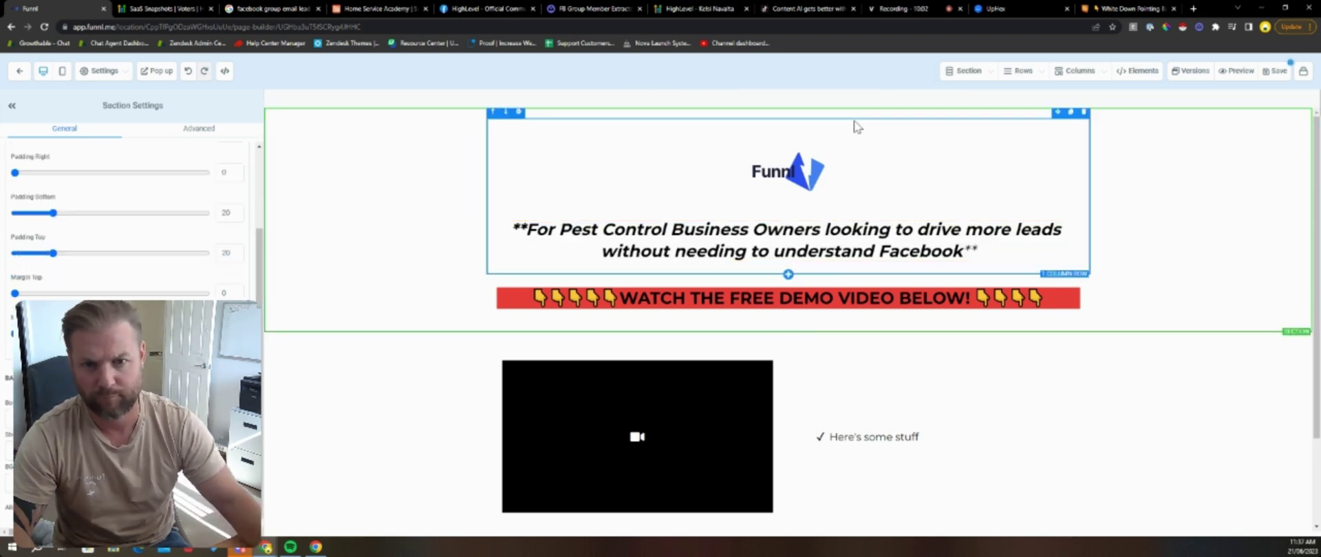
{"action": "scroll", "coordinate": [1103, 247], "scroll_direction": "down", "scroll_amount": 1}
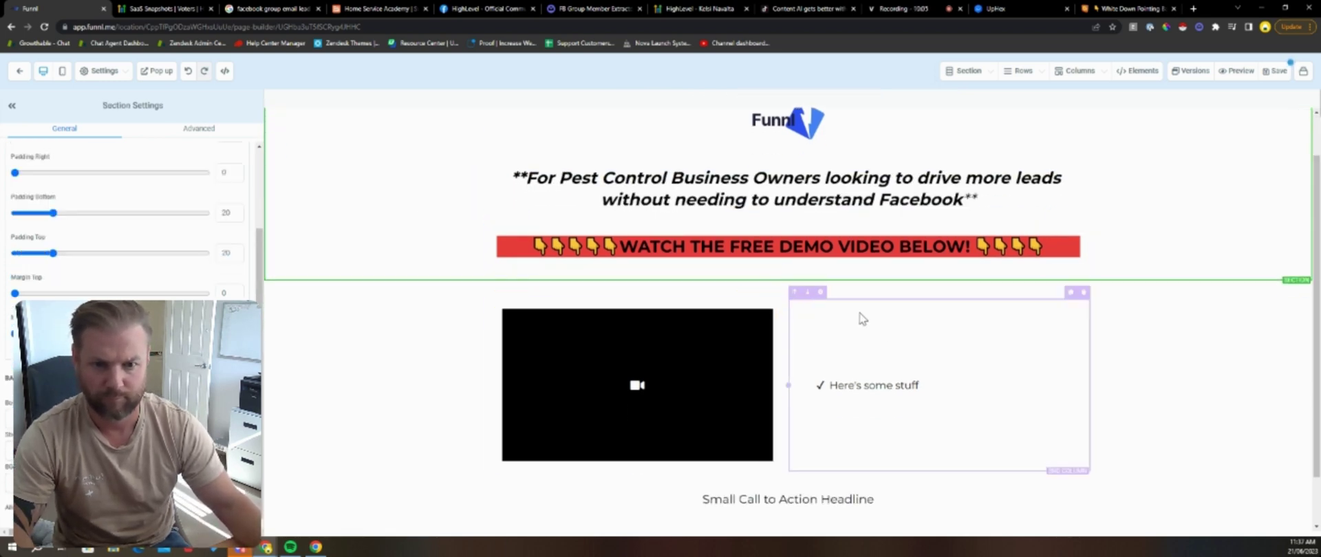
Step: Replace the Small Call to Action Headline with a one-column row holding a Button
{"action": "left_click", "coordinate": [776, 499]}
{"action": "scroll", "coordinate": [749, 377], "scroll_direction": "down", "scroll_amount": 1}
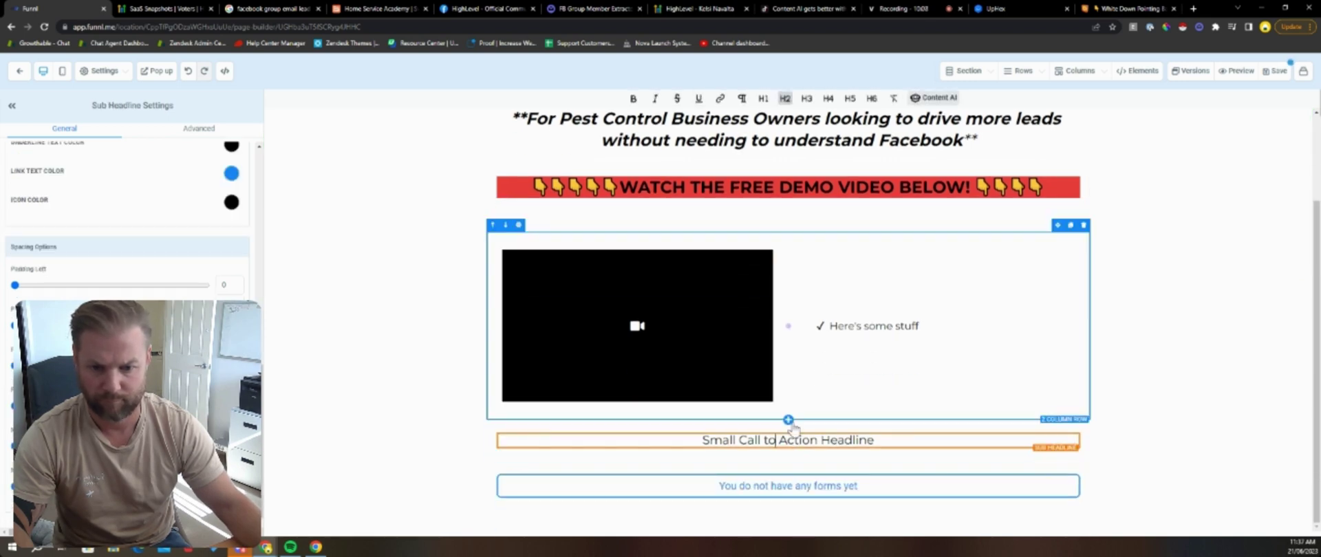
{"action": "left_click", "coordinate": [1083, 423]}
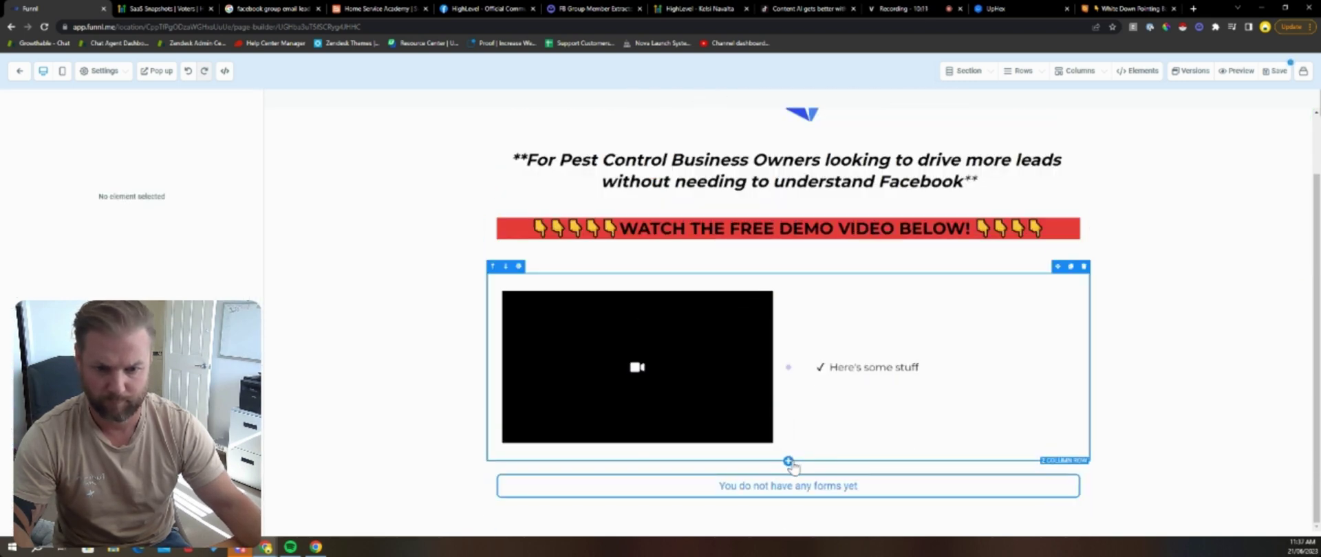
{"action": "left_click", "coordinate": [788, 463]}
{"action": "left_click", "coordinate": [1189, 155]}
{"action": "left_click", "coordinate": [1131, 303]}
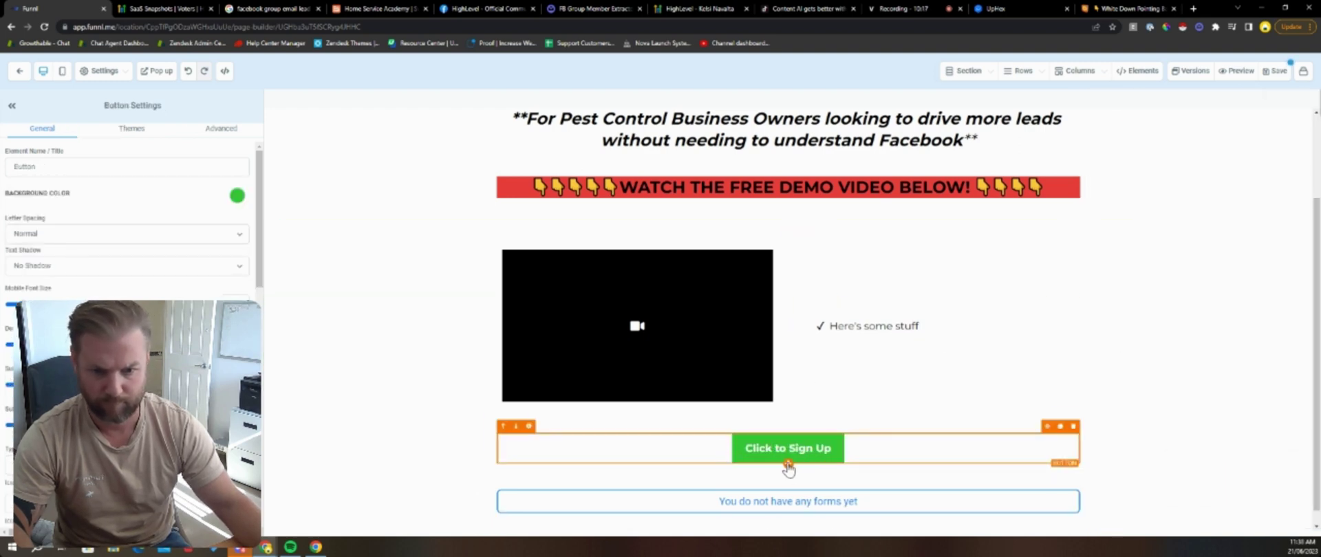
{"action": "scroll", "coordinate": [836, 447], "scroll_direction": "down", "scroll_amount": 1}
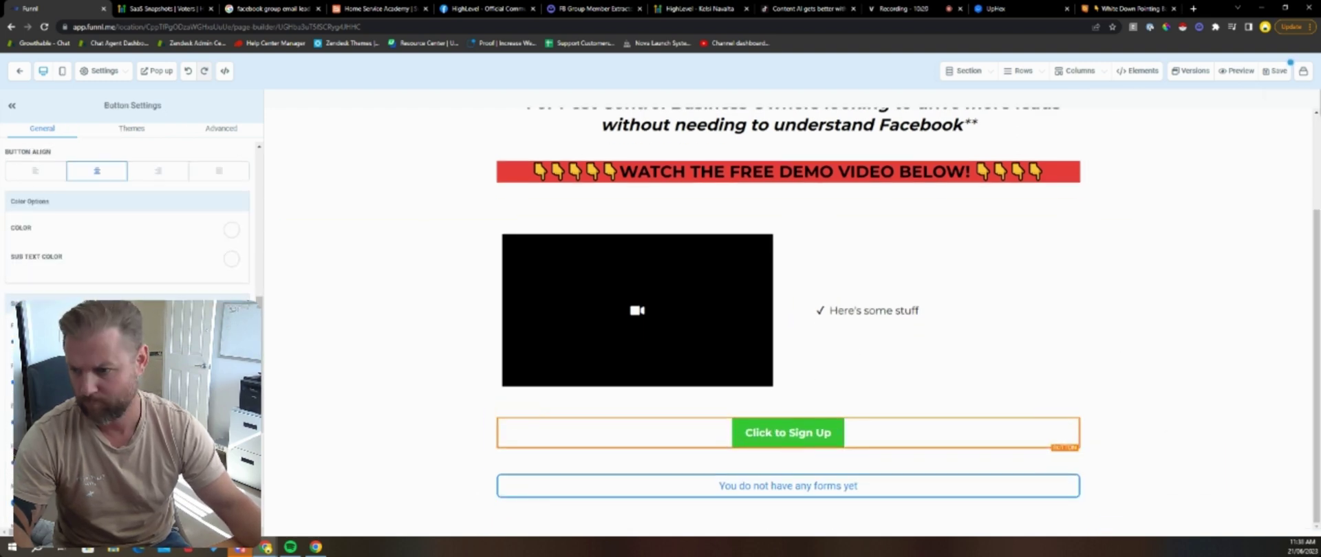
{"action": "scroll", "coordinate": [115, 206], "scroll_direction": "down", "scroll_amount": 5}
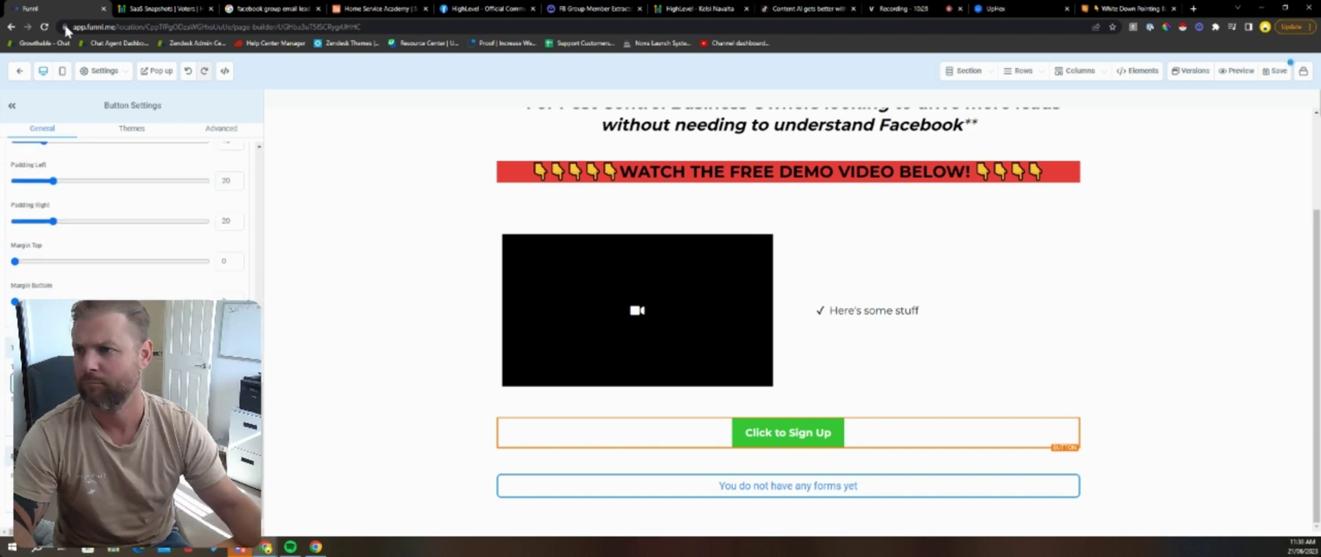
{"action": "left_click", "coordinate": [367, 8]}
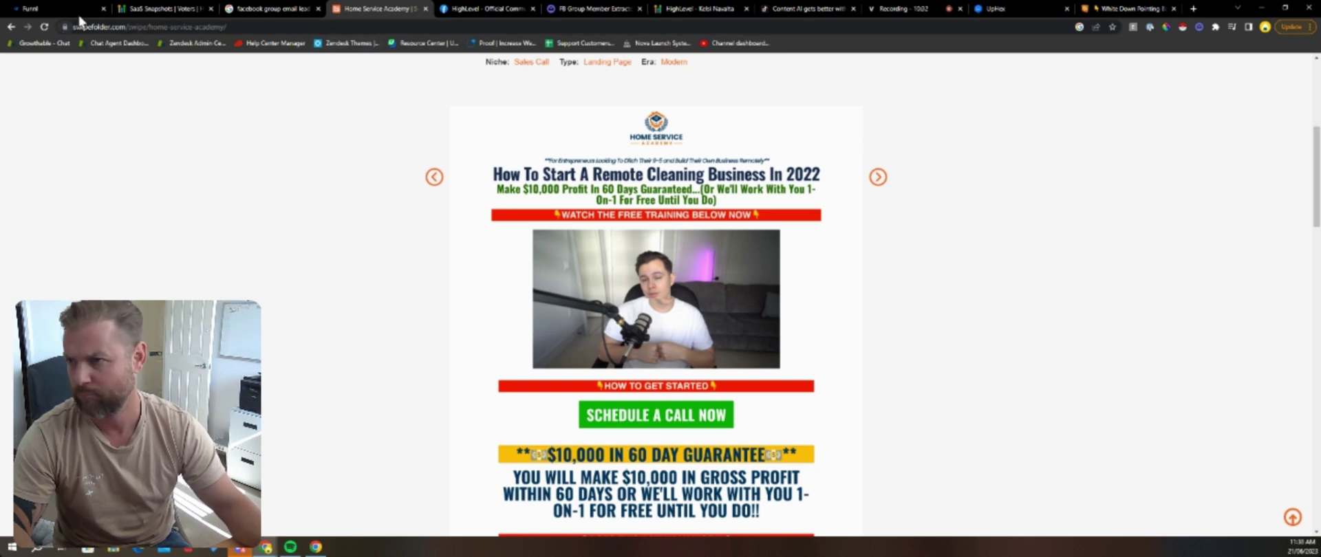
{"action": "key", "text": "ctrl+1"}
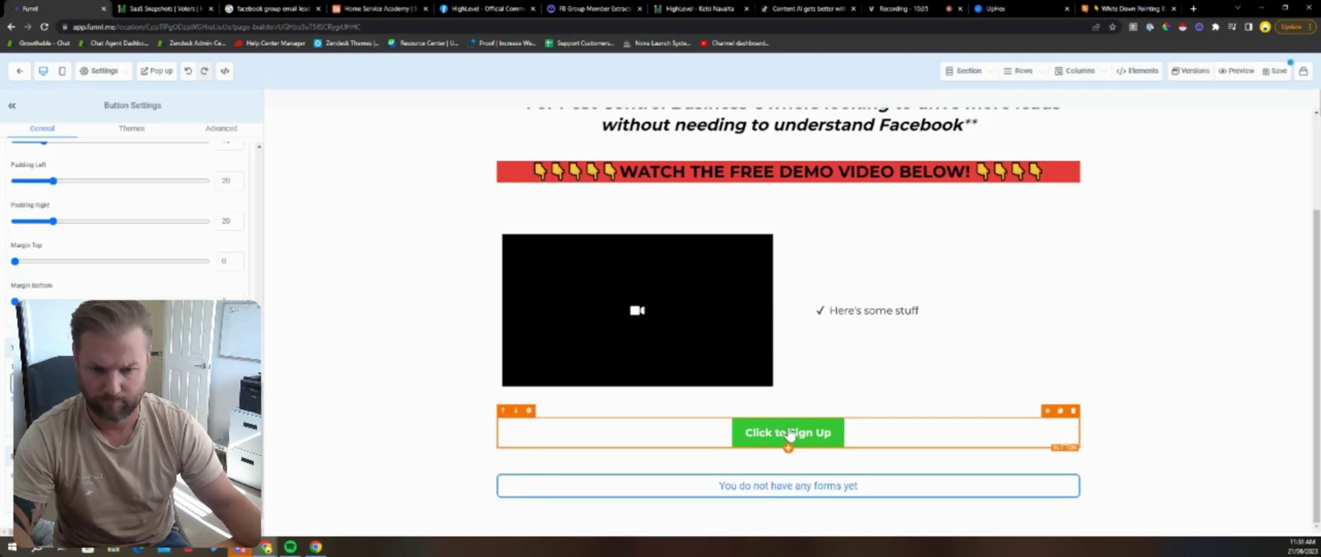
{"action": "scroll", "coordinate": [90, 213], "scroll_direction": "up", "scroll_amount": 5}
{"action": "scroll", "coordinate": [62, 191], "scroll_direction": "down", "scroll_amount": 5}
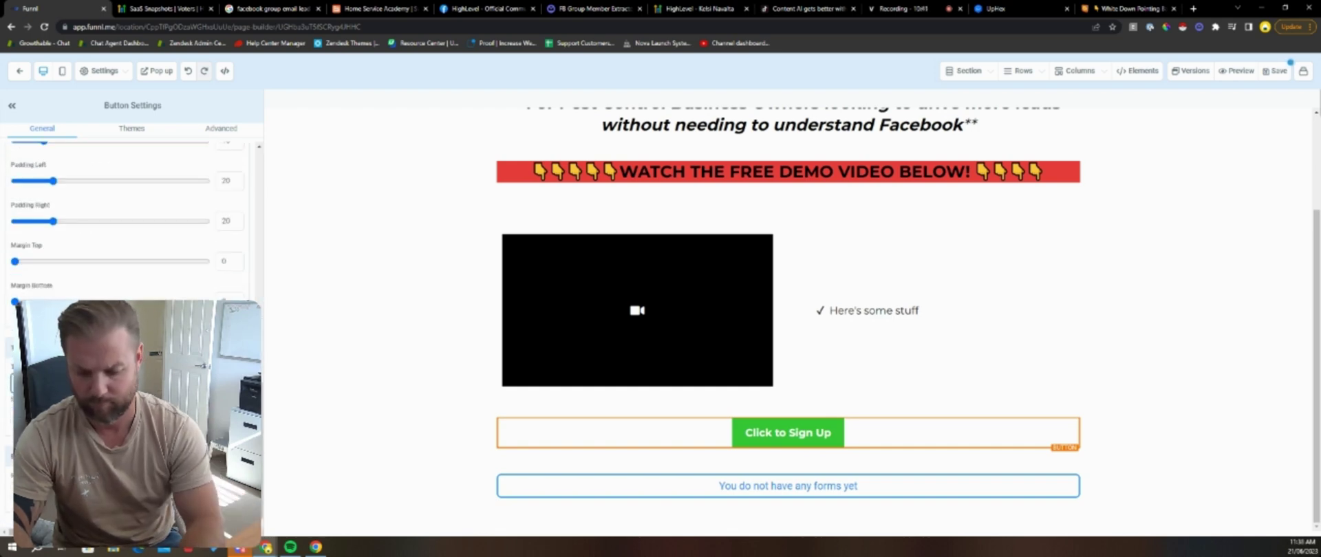
Step: Set the button text to GET YOUR FREE 14 DAY TRIAL AND ACTIVATION CALL and add its subtext
{"action": "type", "text": "GET YOUR FREE 14"}
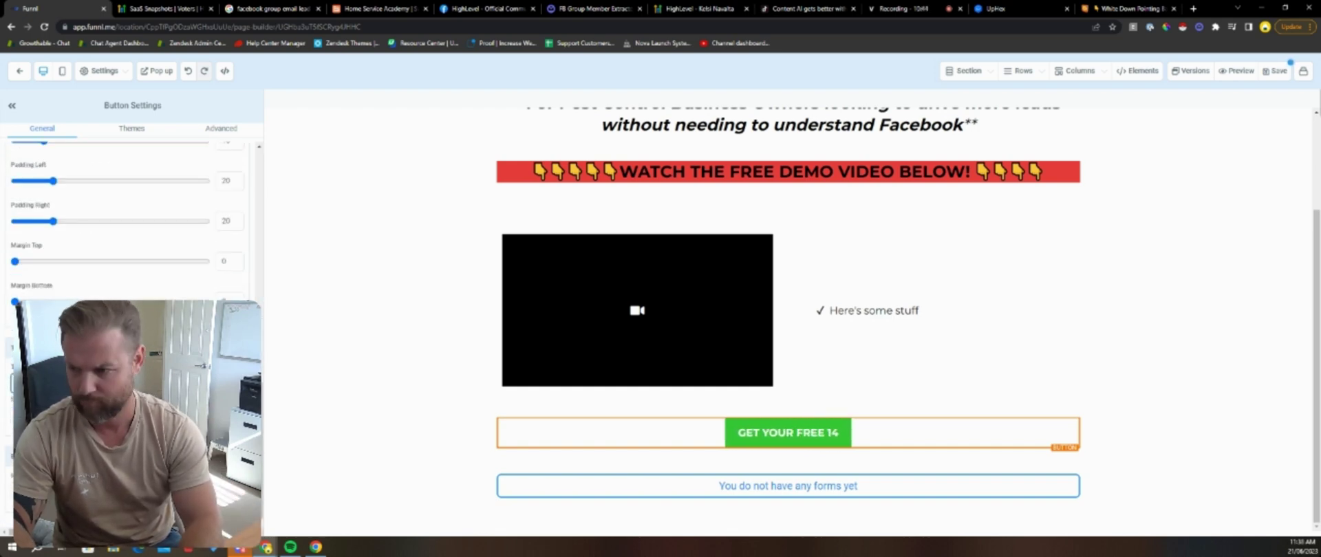
{"action": "type", "text": " DAY TRAIL"}
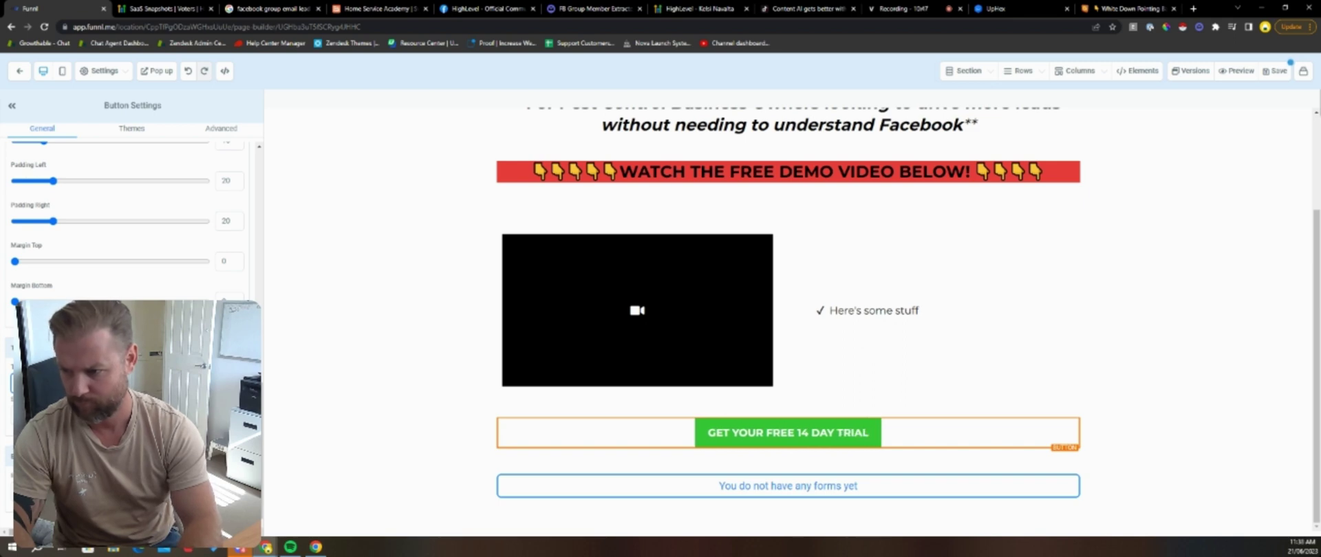
{"action": "key", "text": "BackSpace"}
{"action": "key", "text": "BackSpace"}
{"action": "key", "text": "BackSpace"}
{"action": "type", "text": "IAL AND"}
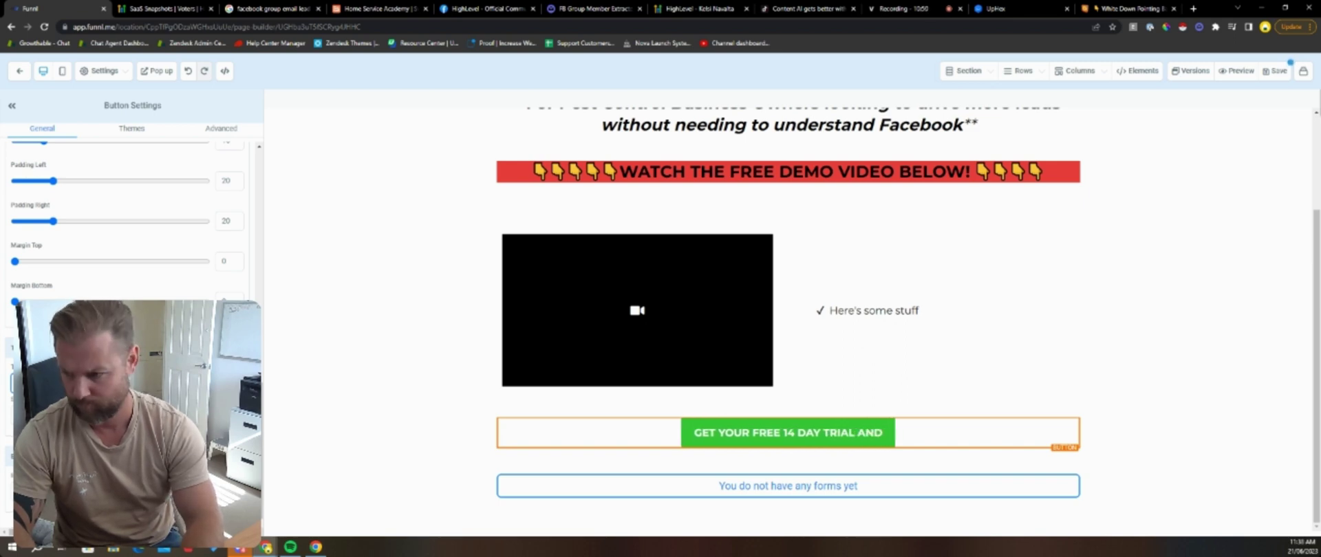
{"action": "type", "text": " ACTIVATION CALL"}
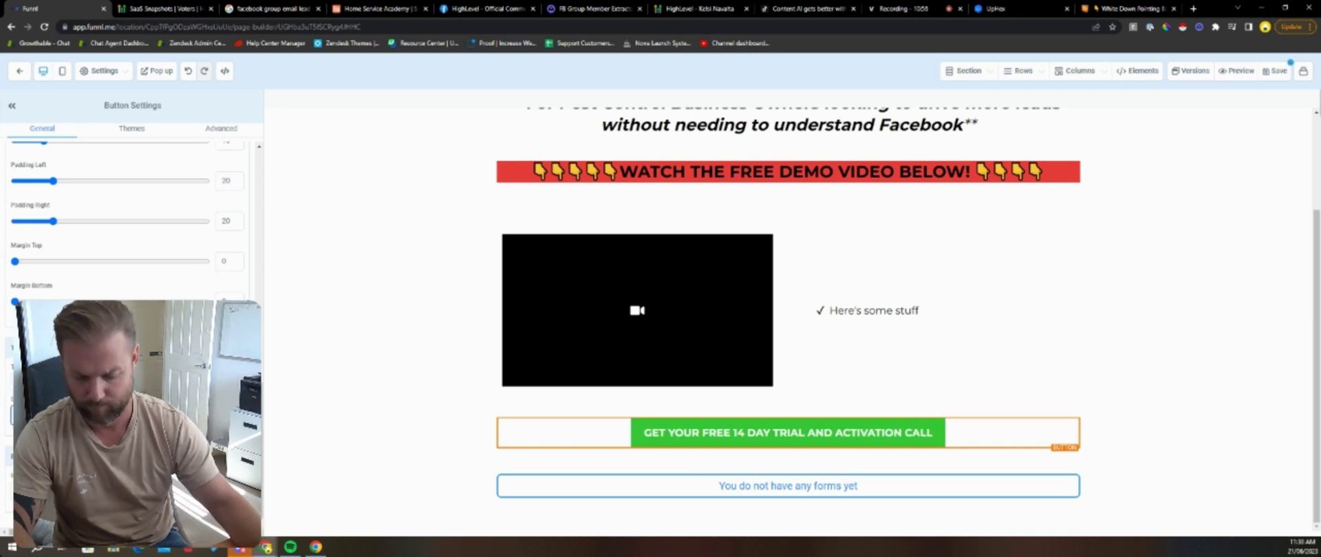
{"action": "type", "text": "Get"}
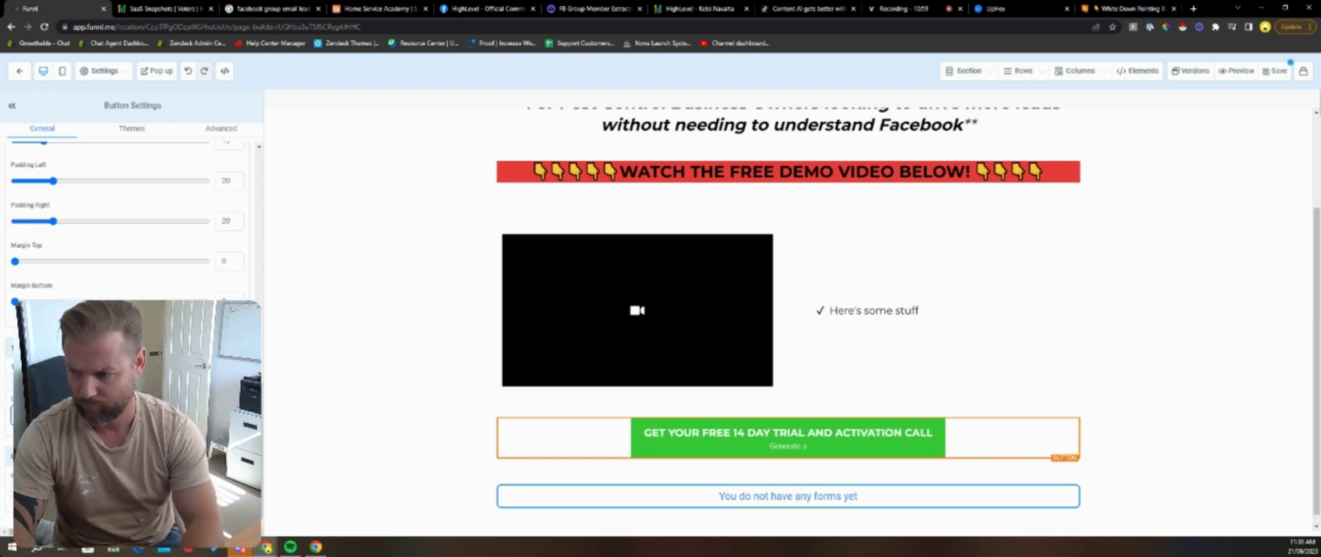
{"action": "type", "text": " as you want in"}
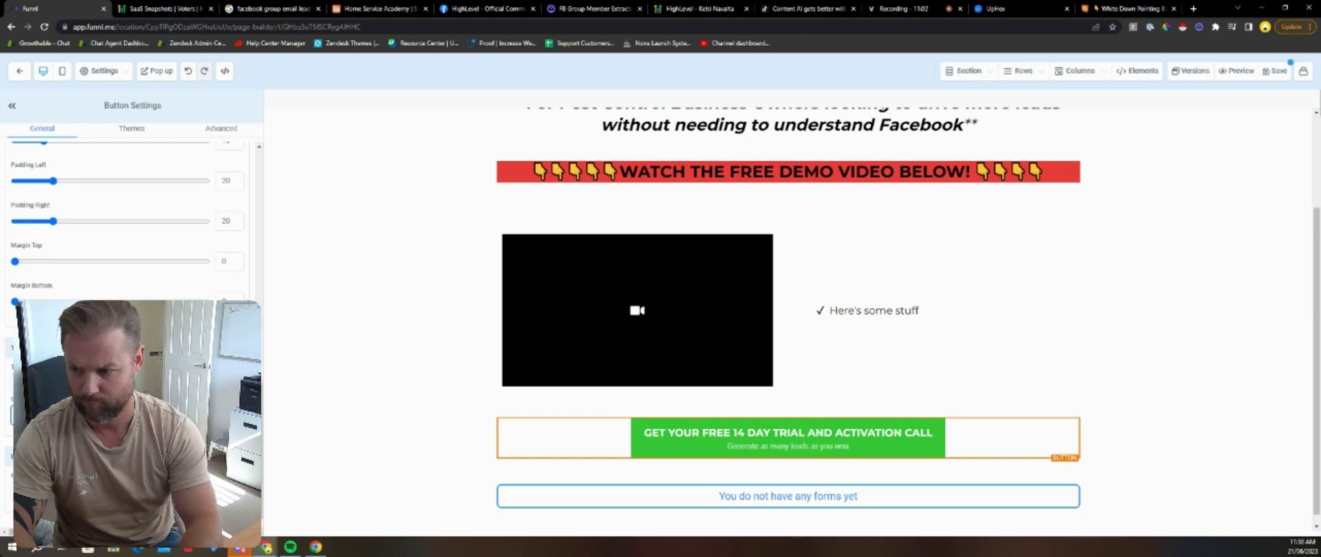
{"action": "type", "text": " your trial"}
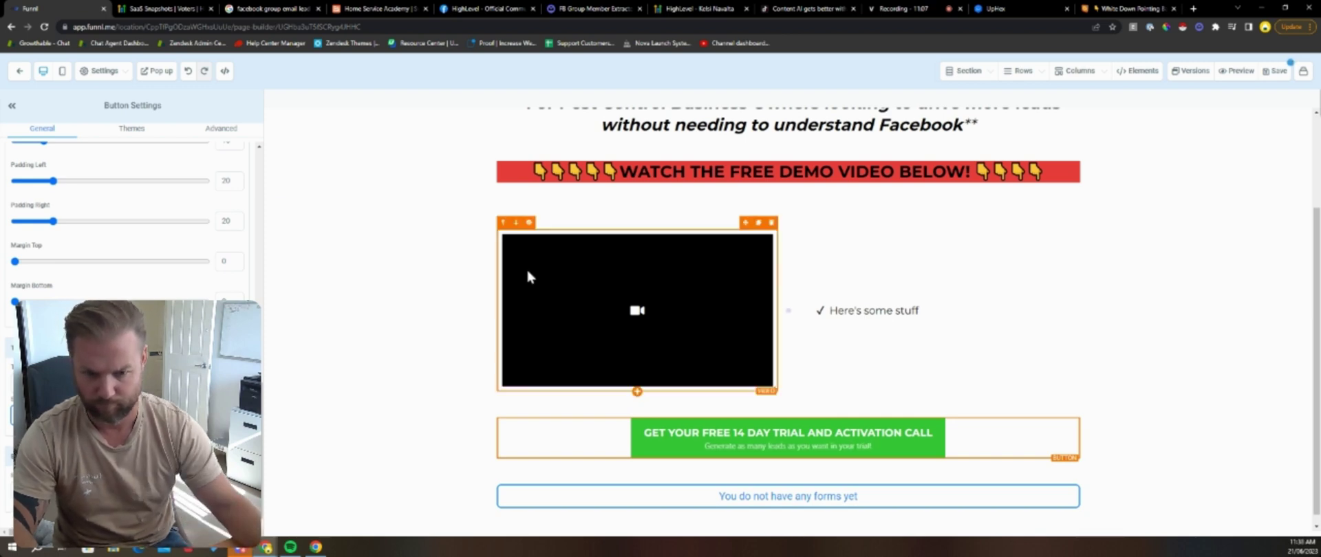
{"action": "left_click", "coordinate": [679, 496]}
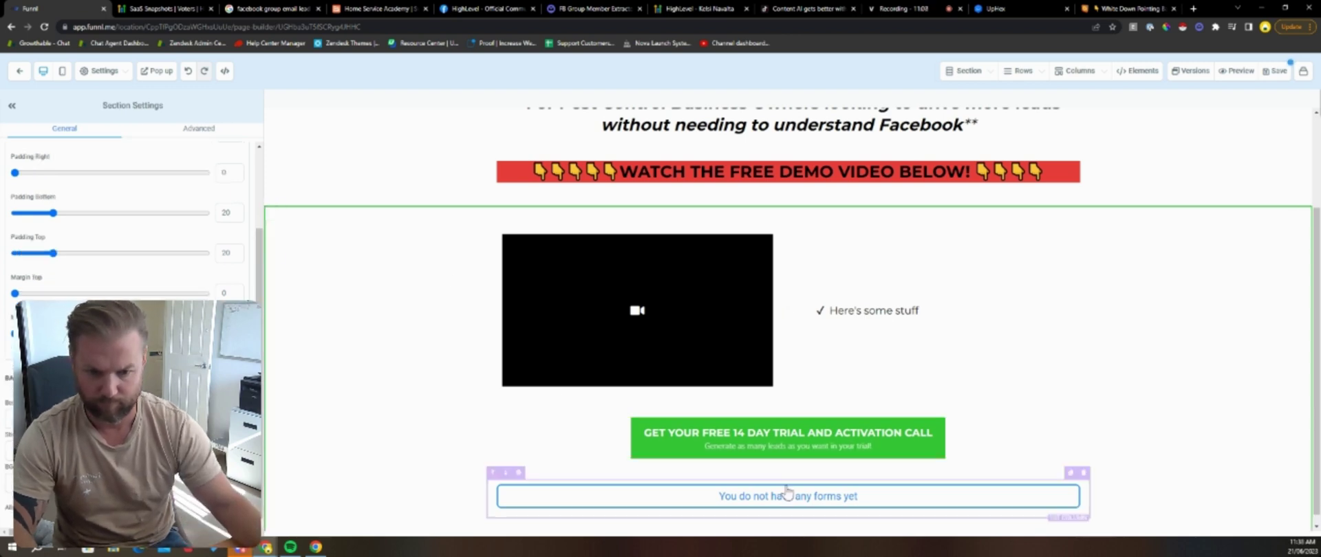
Step: Add a one-column row below the video and duplicate the red emoji banner into it
{"action": "left_click", "coordinate": [679, 438]}
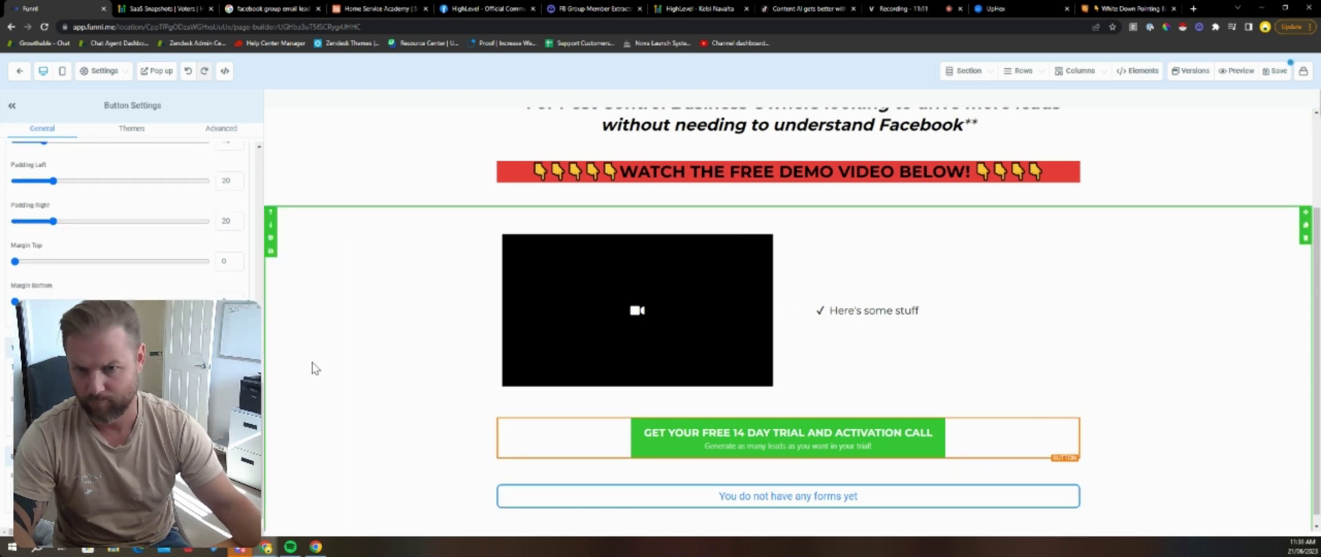
{"action": "left_click", "coordinate": [789, 405]}
{"action": "left_click", "coordinate": [1190, 161]}
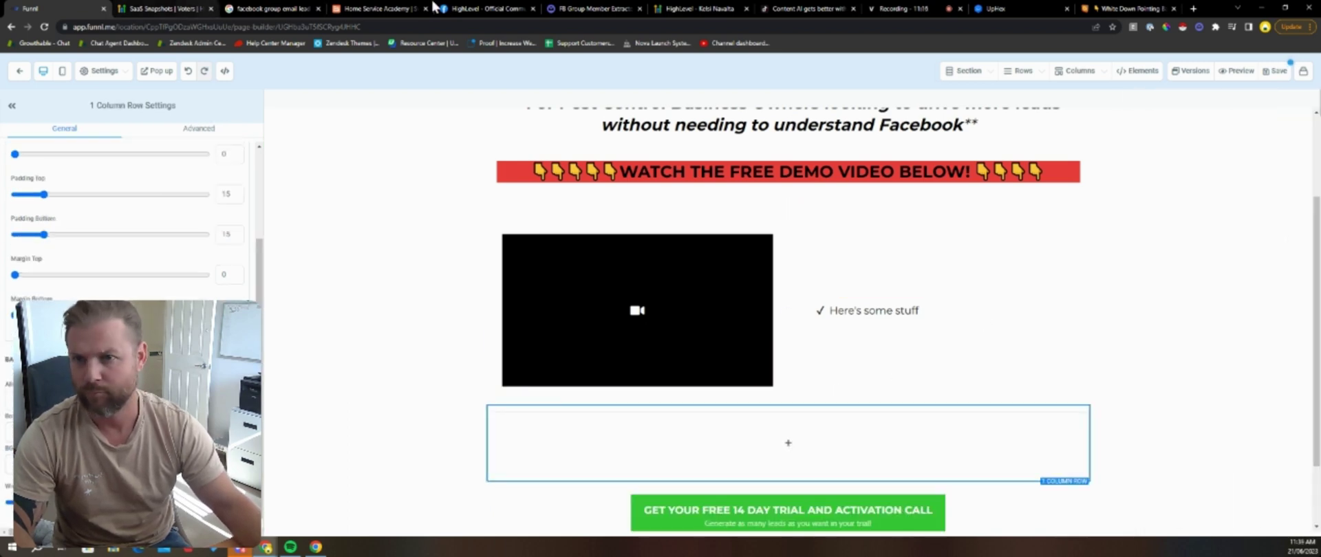
{"action": "left_click", "coordinate": [377, 9]}
{"action": "left_click", "coordinate": [55, 9]}
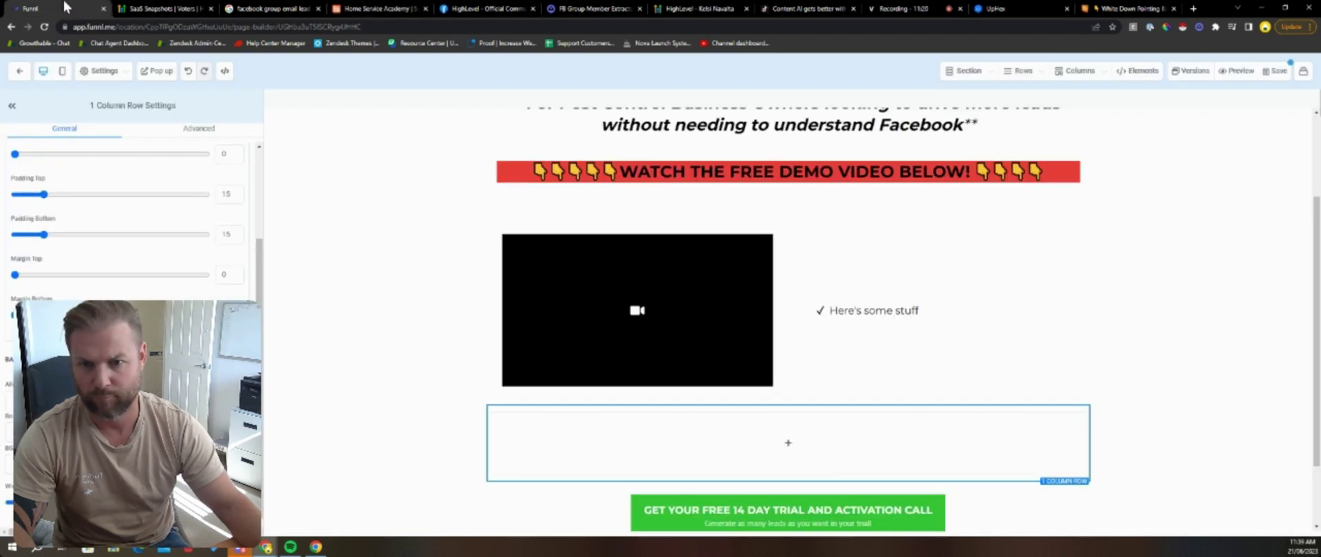
{"action": "left_click", "coordinate": [788, 443]}
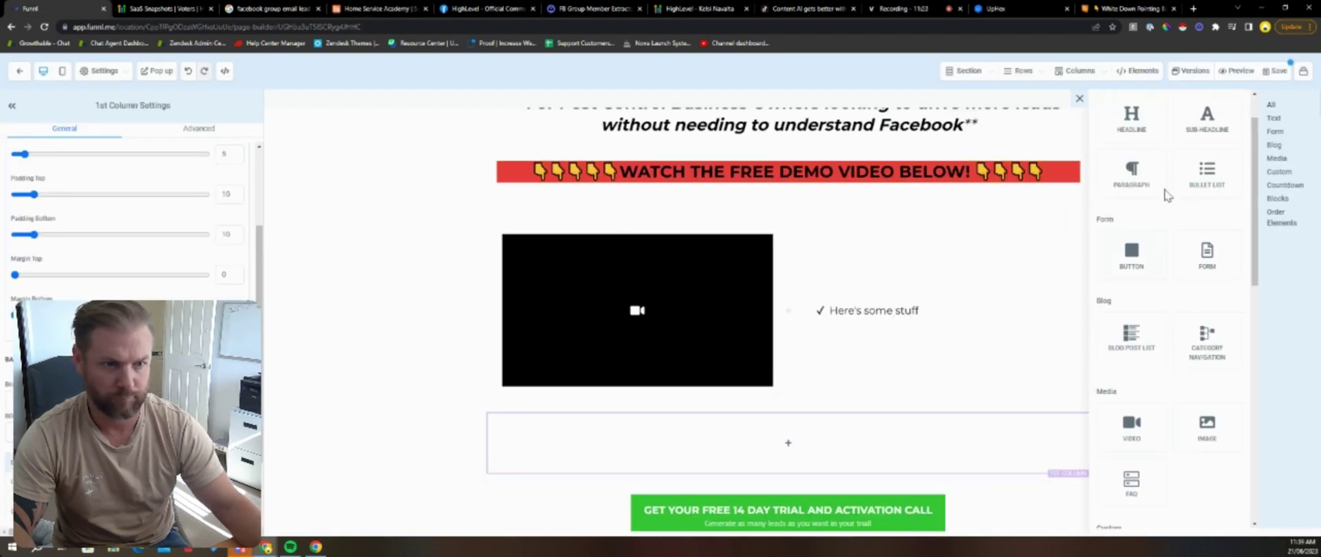
{"action": "left_click", "coordinate": [1142, 126]}
{"action": "left_click", "coordinate": [1073, 411]}
{"action": "left_click", "coordinate": [789, 443]}
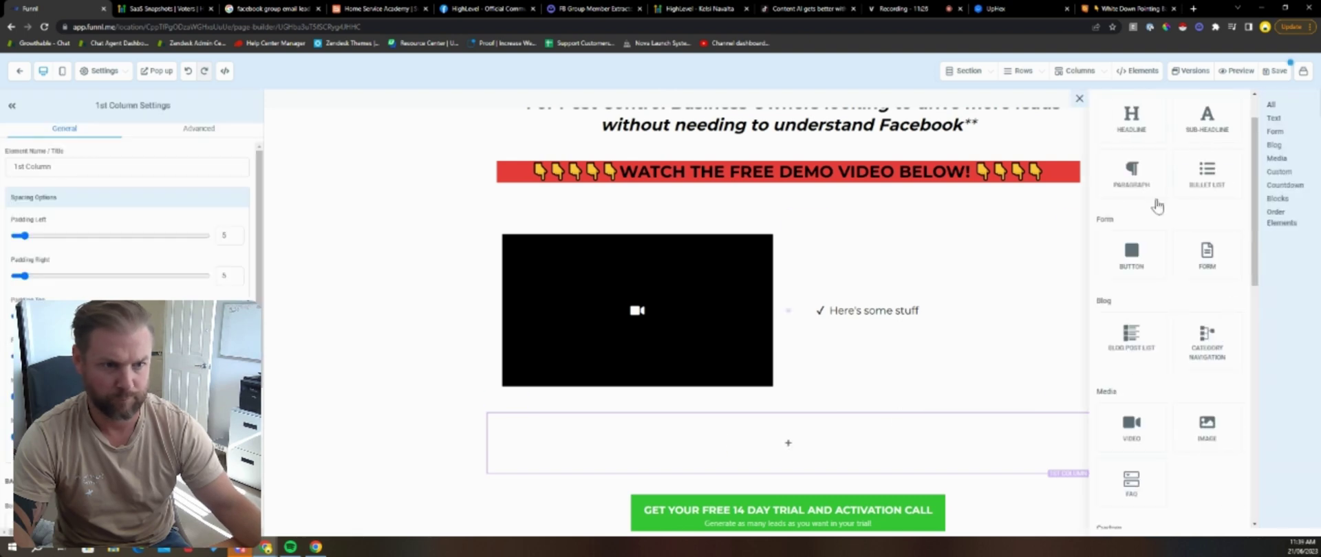
{"action": "left_click", "coordinate": [1060, 155]}
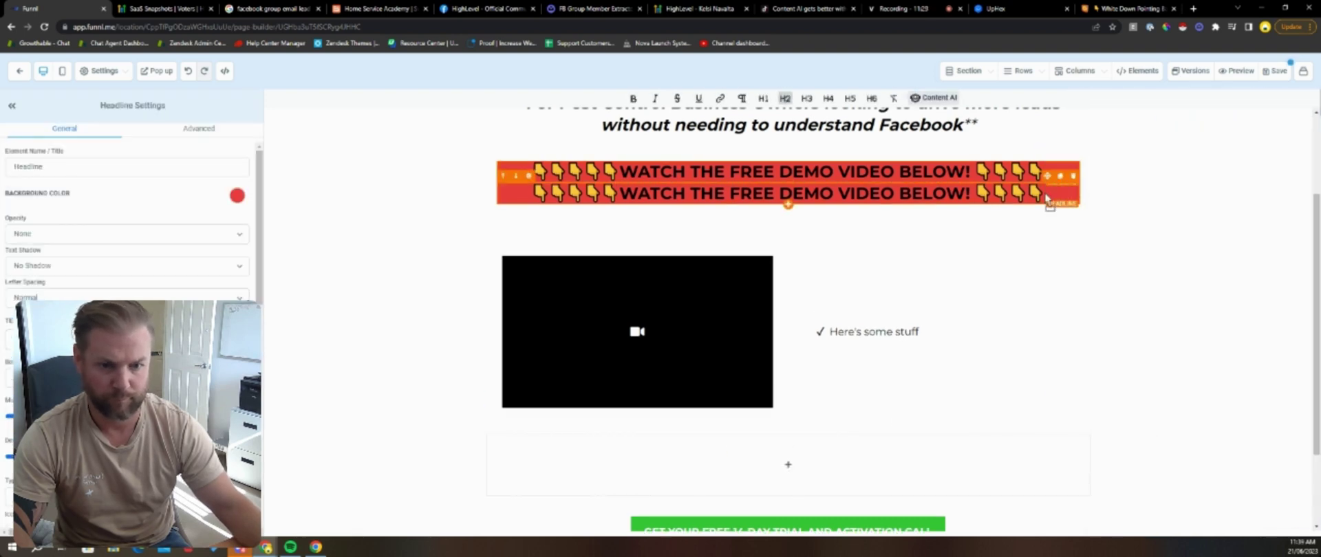
Step: Change the copied banner's text to HOW TO GET STARTED
{"action": "left_click", "coordinate": [898, 433]}
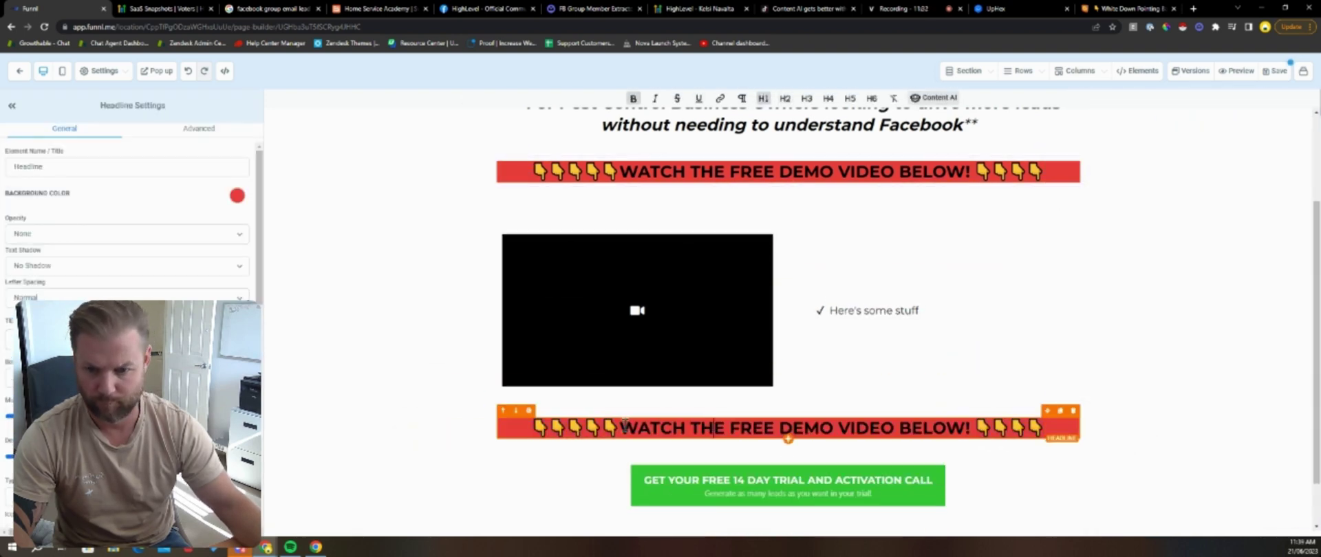
{"action": "left_click_drag", "start_coordinate": [619, 428], "coordinate": [968, 430]}
{"action": "type", "text": "HOW TO GET STAR"}
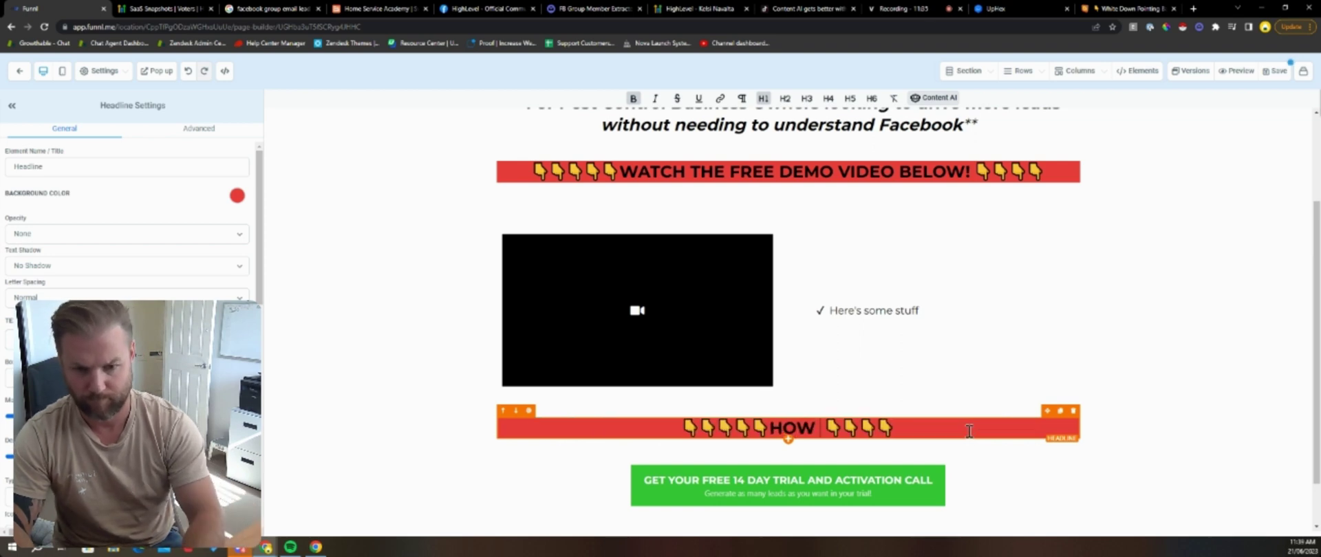
{"action": "type", "text": "TED"}
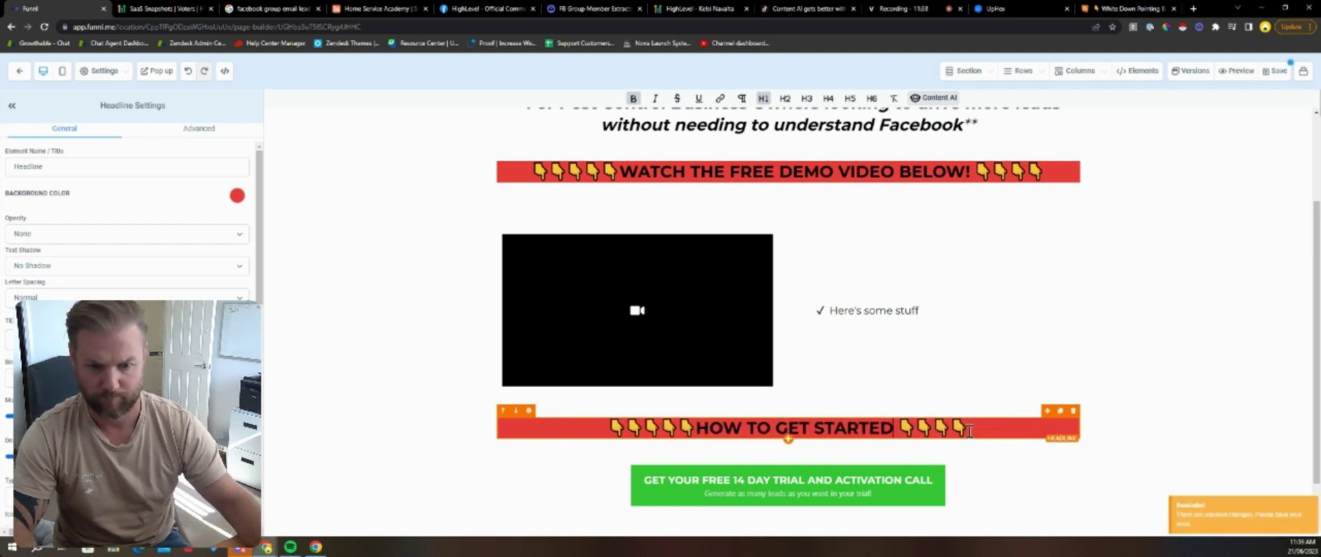
{"action": "left_click", "coordinate": [454, 284]}
{"action": "scroll", "coordinate": [455, 284], "scroll_direction": "up", "scroll_amount": 3}
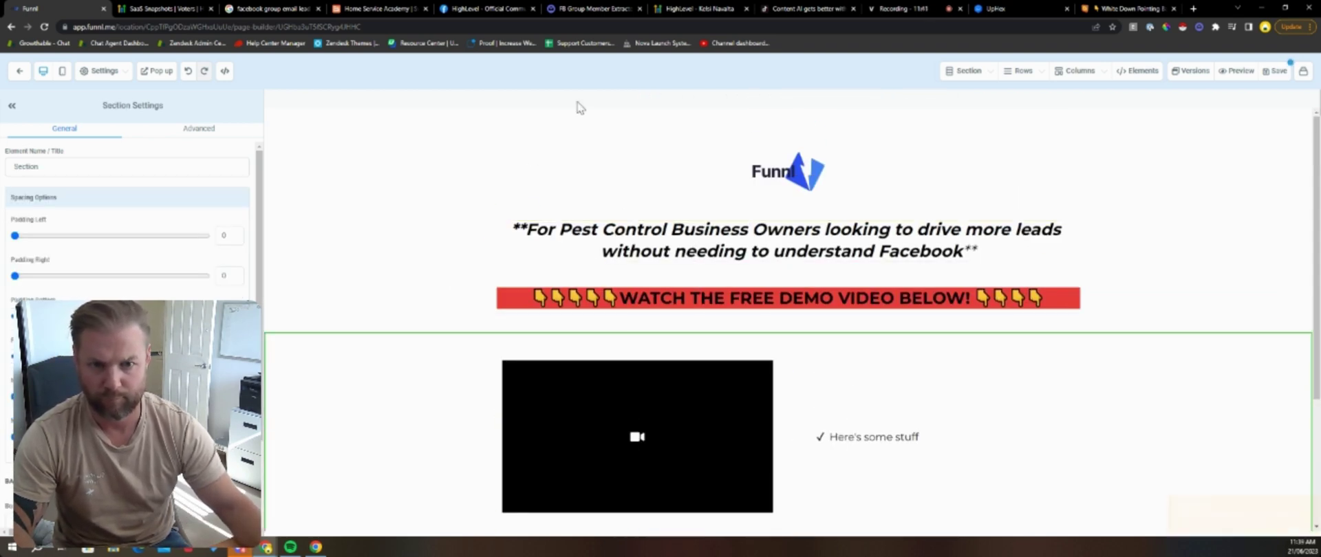
{"action": "scroll", "coordinate": [841, 315], "scroll_direction": "down", "scroll_amount": 2}
Step: Replace the placeholder with six bullets: Launch Facebook ads, automated responses, Invoice via SMS, reviews, New Website, New Chat Widget
{"action": "triple_click", "coordinate": [882, 333]}
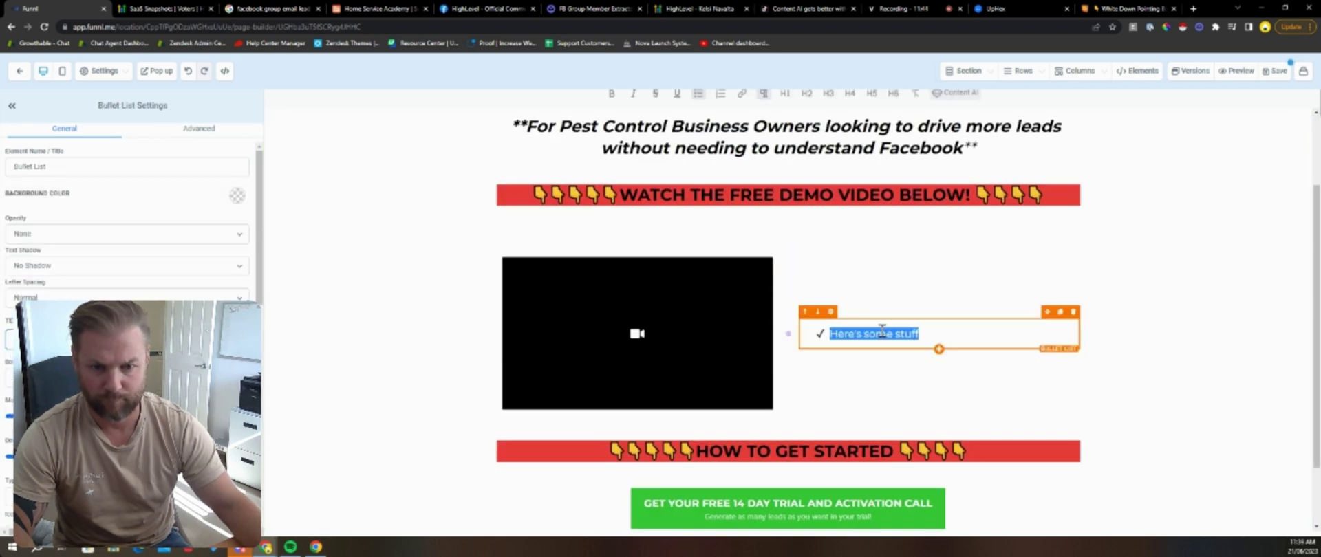
{"action": "type", "text": "Launch"}
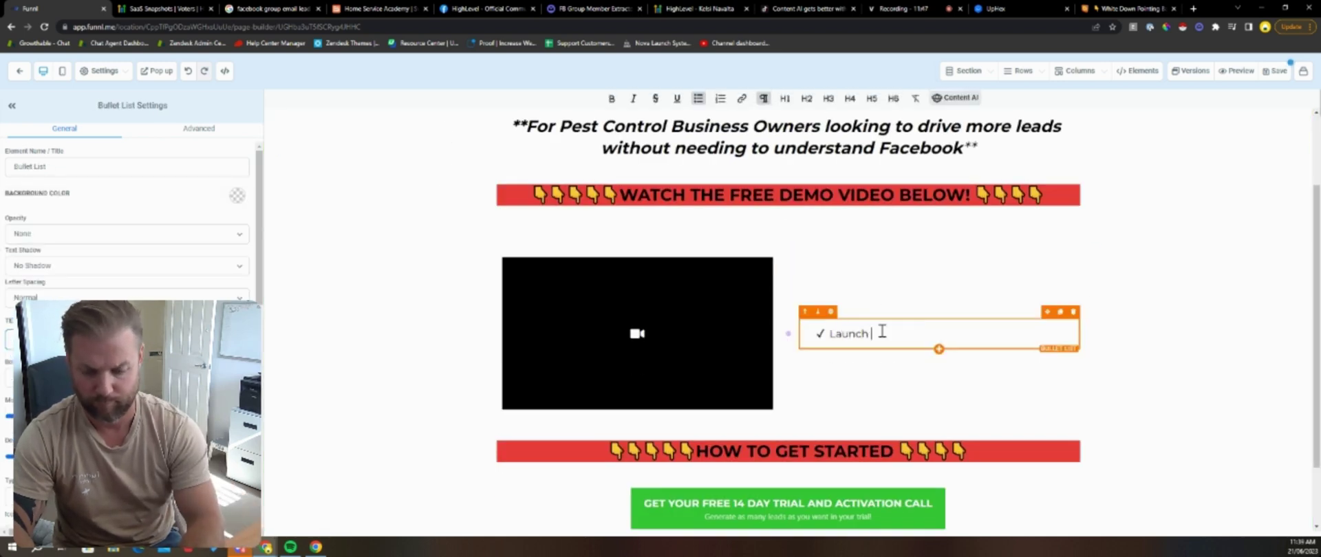
{"action": "type", "text": " Facebook ads in 30 seconds"}
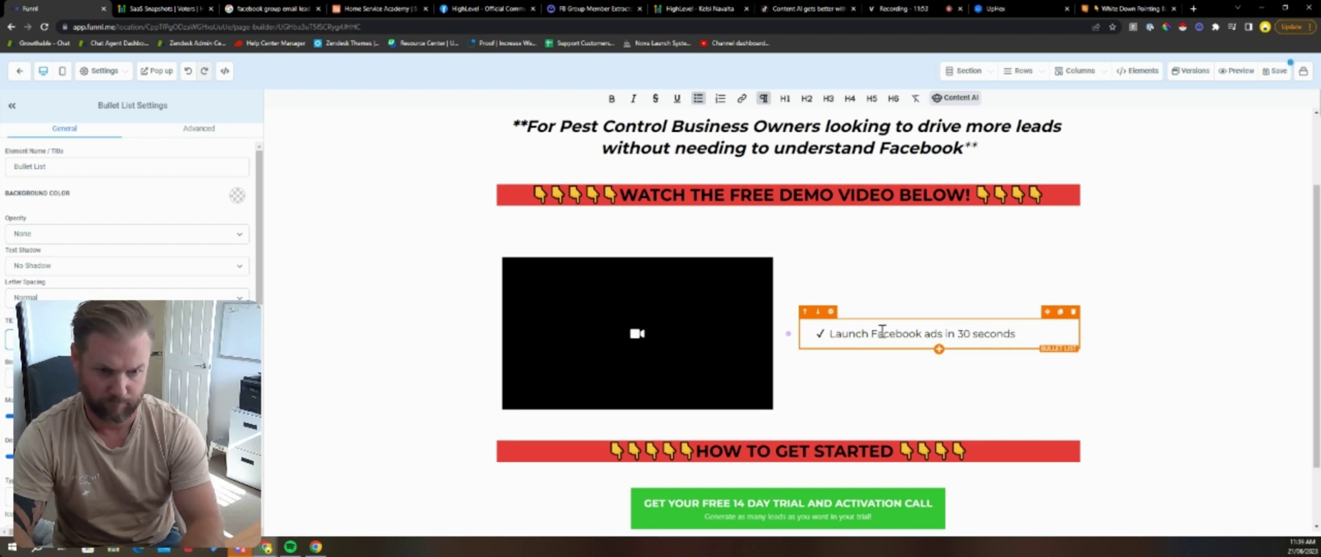
{"action": "key", "text": "Return"}
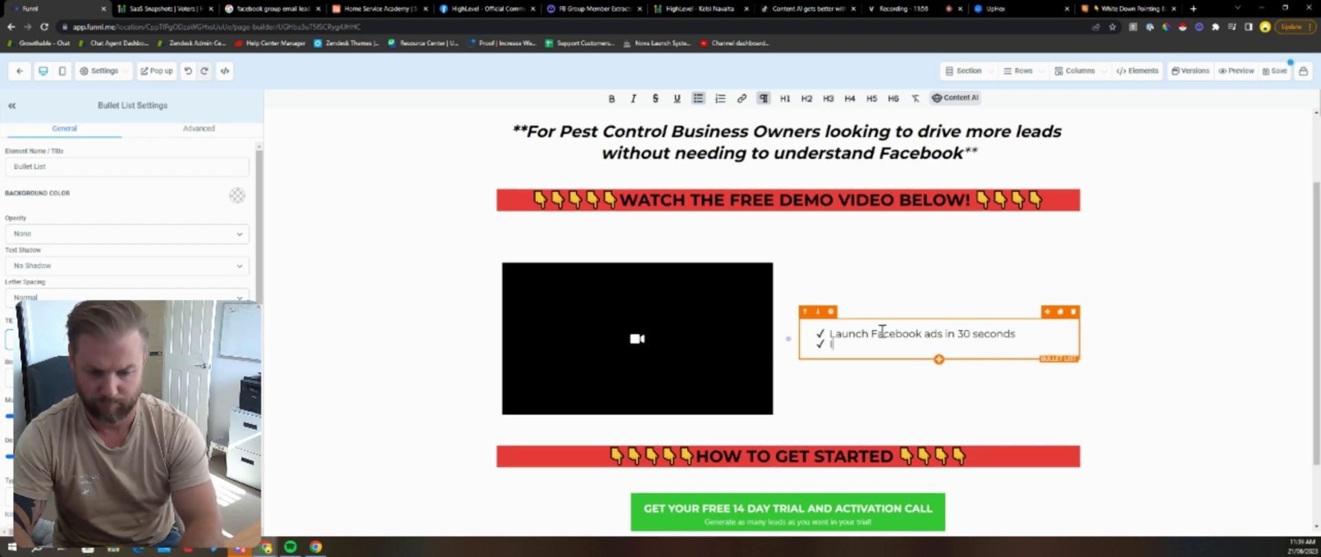
{"action": "type", "text": "Impr"}
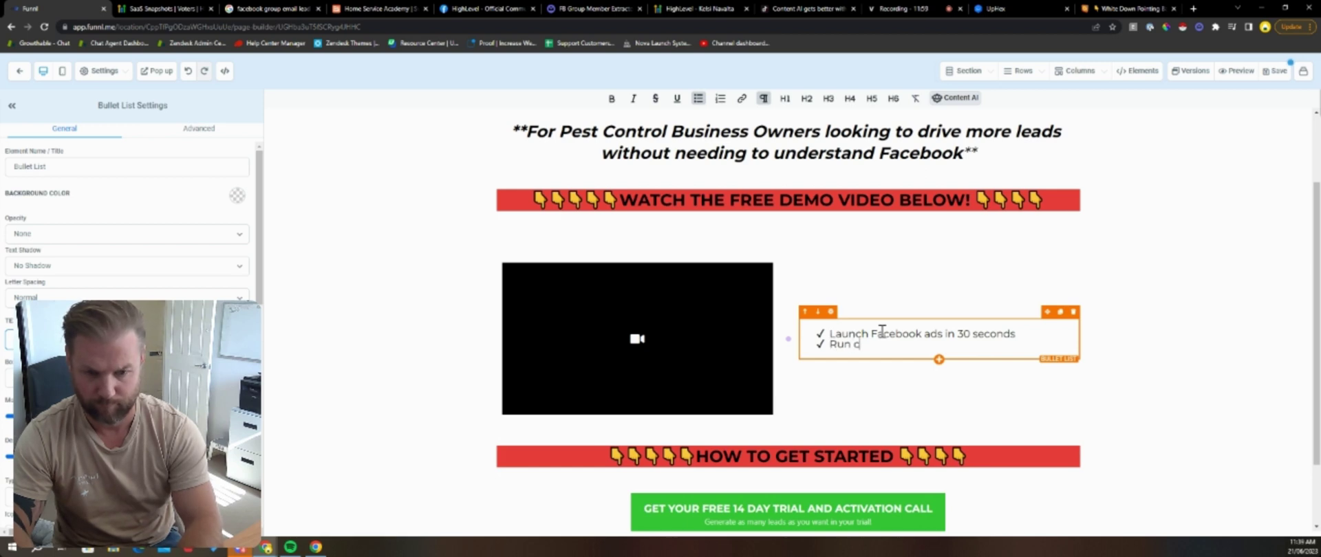
{"action": "type", "text": "Run completely automated"}
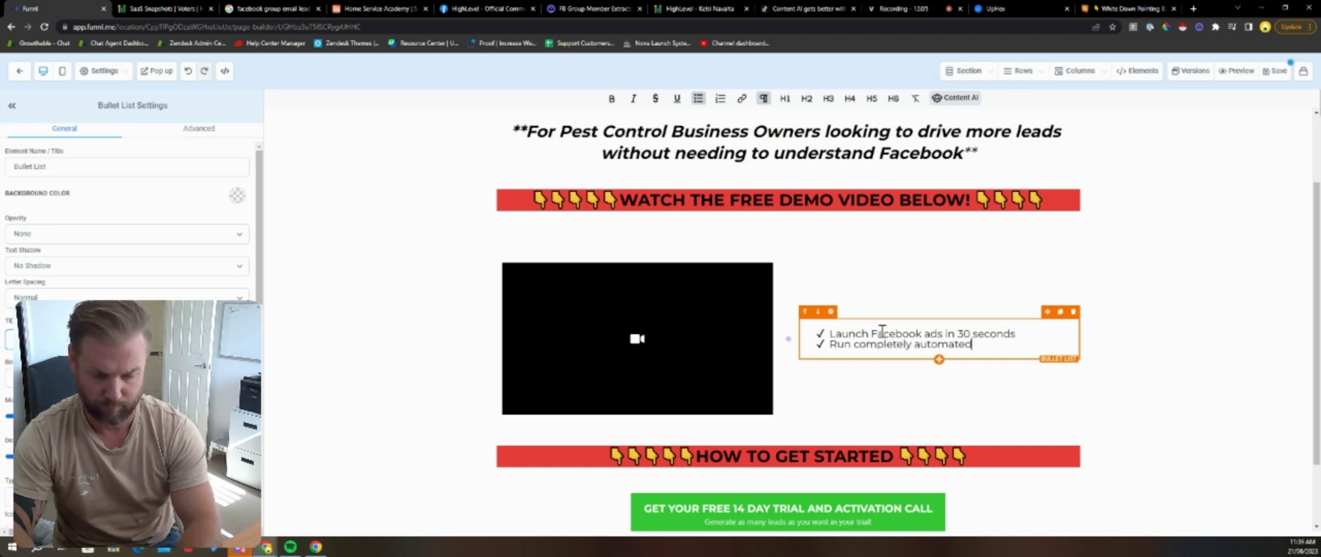
{"action": "type", "text": " response"}
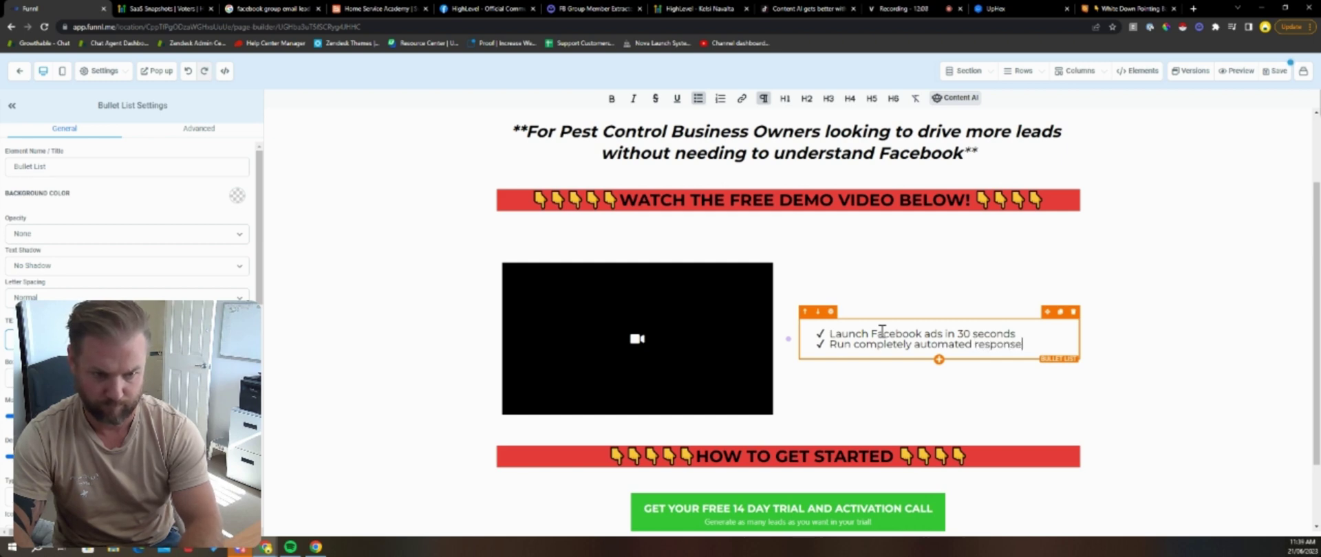
{"action": "type", "text": "s"}
{"action": "key", "text": "Return"}
{"action": "type", "text": "Invoice via "}
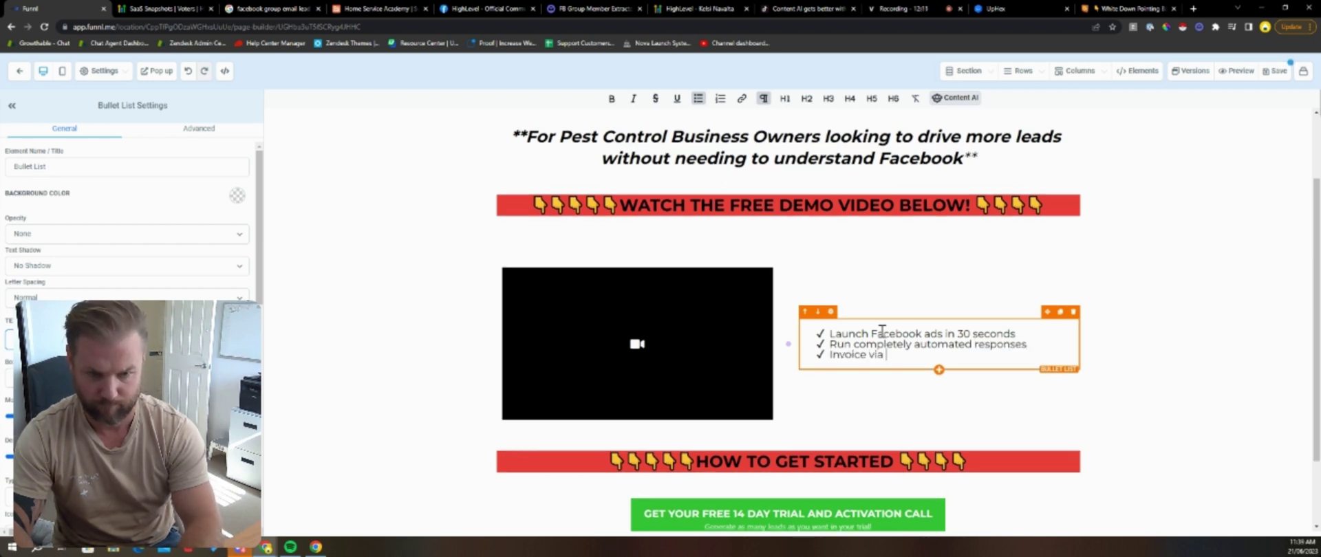
{"action": "type", "text": "SMS"}
{"action": "key", "text": "Return"}
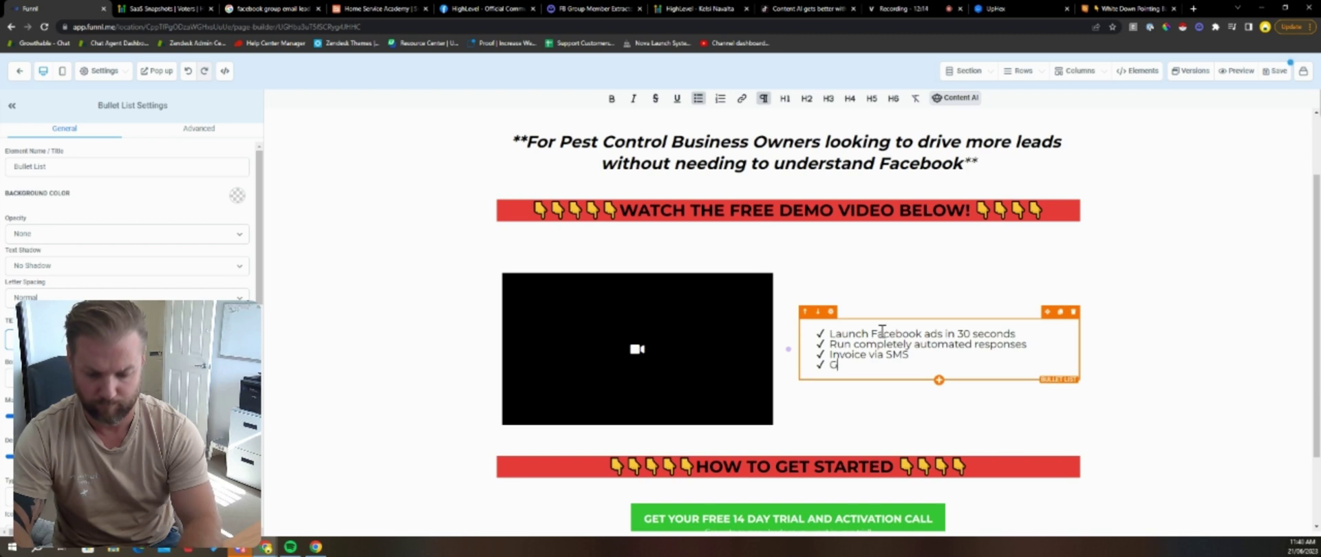
{"action": "type", "text": "Get reviews on Auto"}
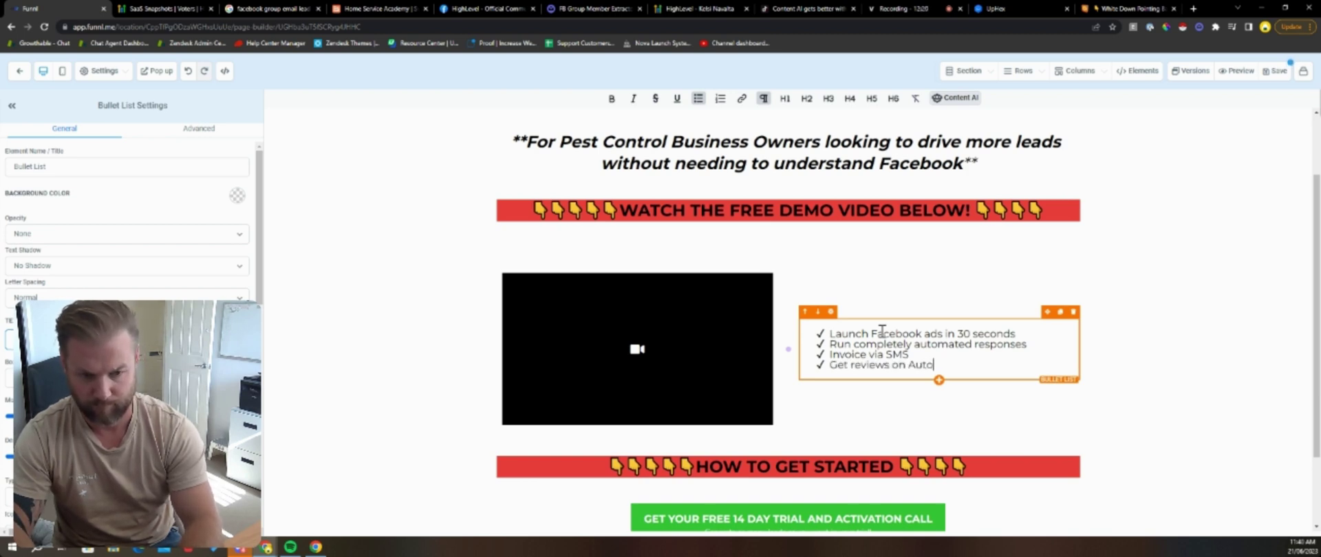
{"action": "type", "text": "pilot"}
{"action": "key", "text": "Return"}
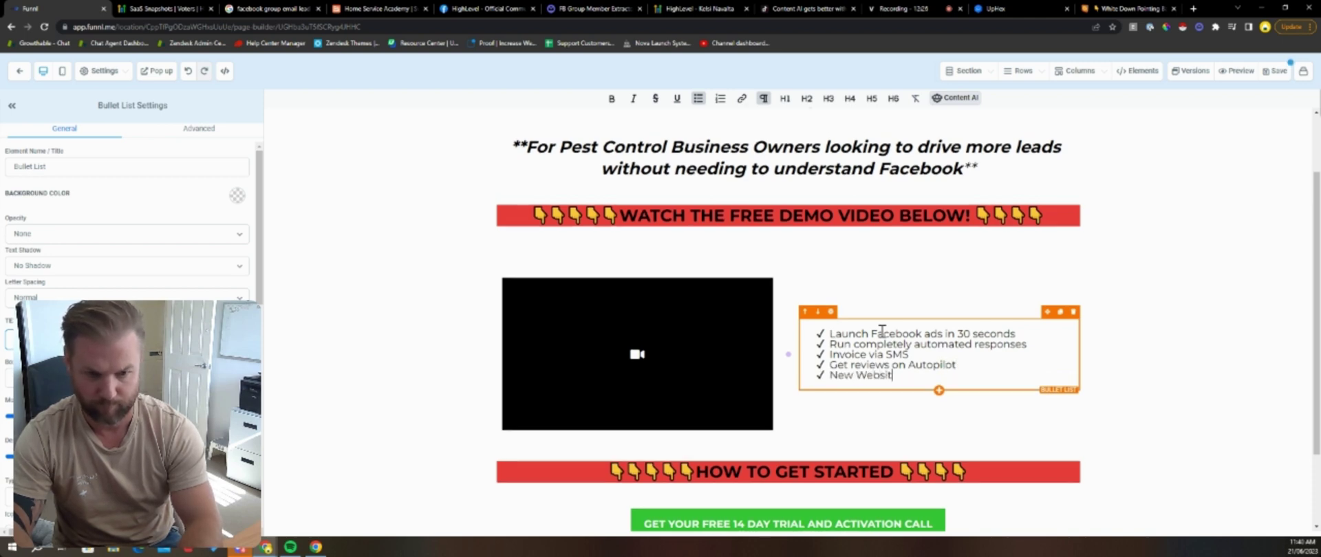
{"action": "type", "text": "New Website INCLUDED"}
{"action": "key", "text": "Return"}
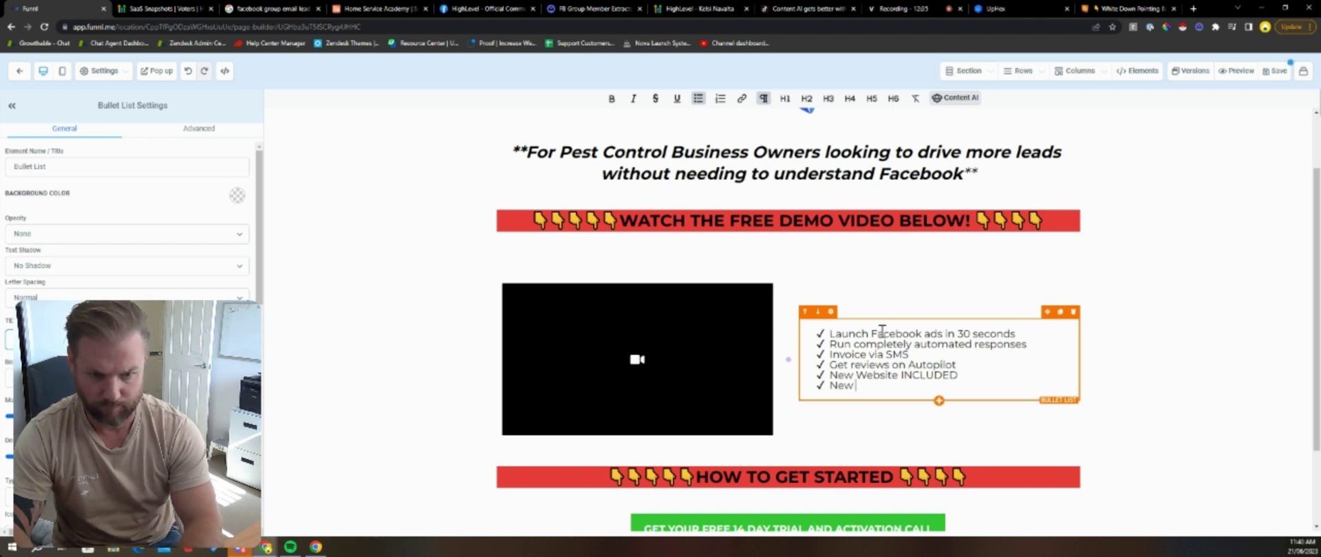
{"action": "type", "text": "New"}
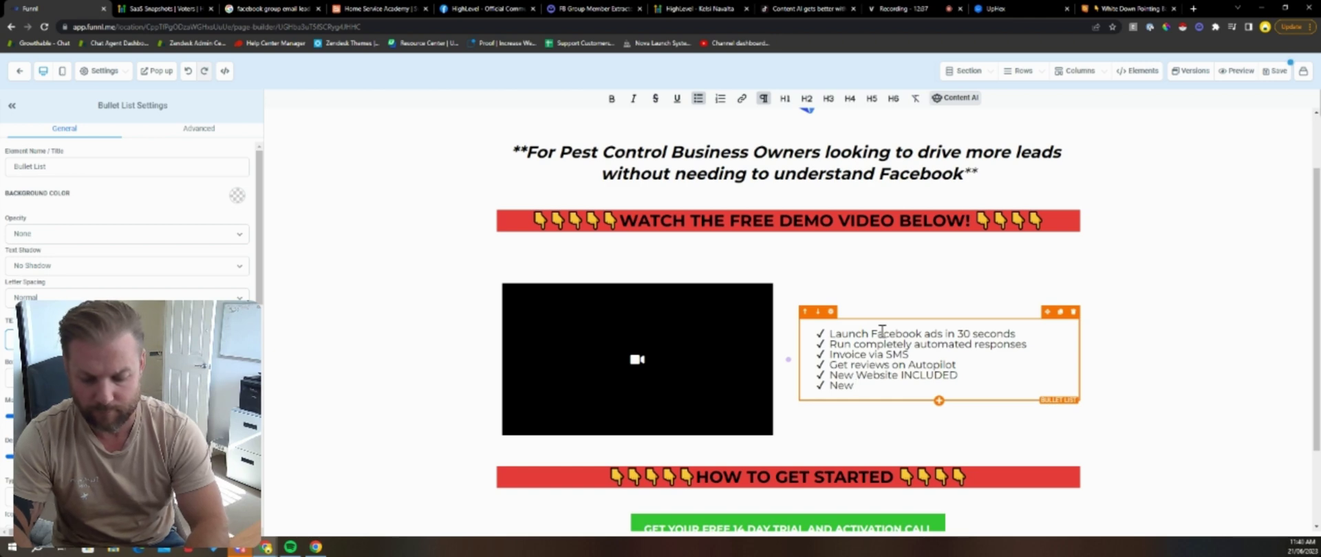
{"action": "type", "text": " Chat Widget"}
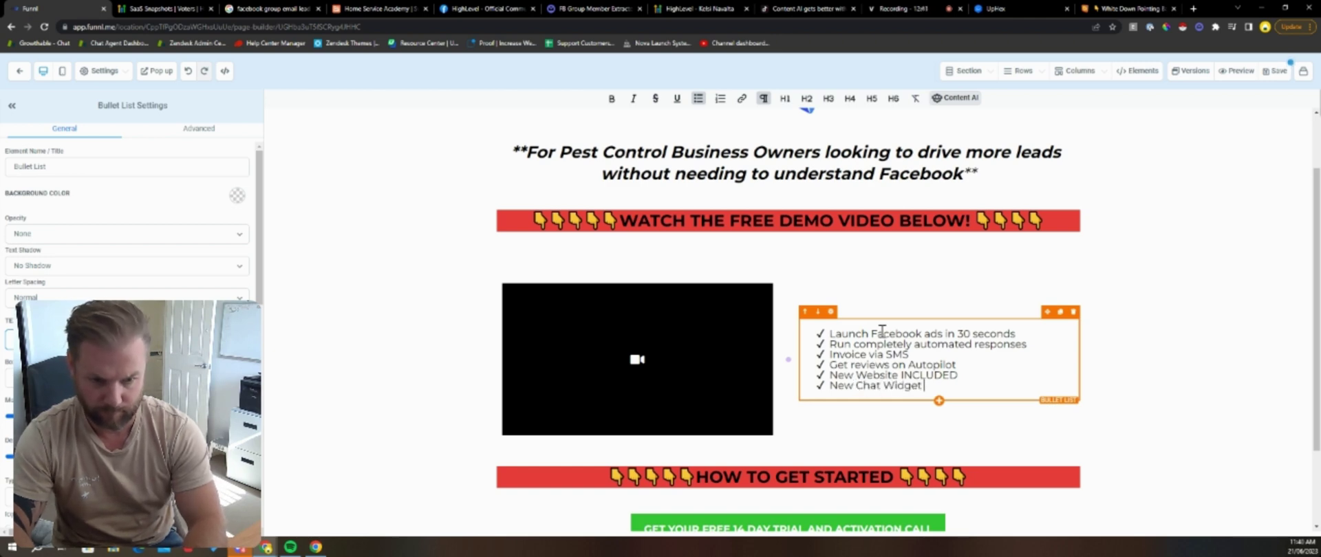
{"action": "type", "text": " INCLUDED"}
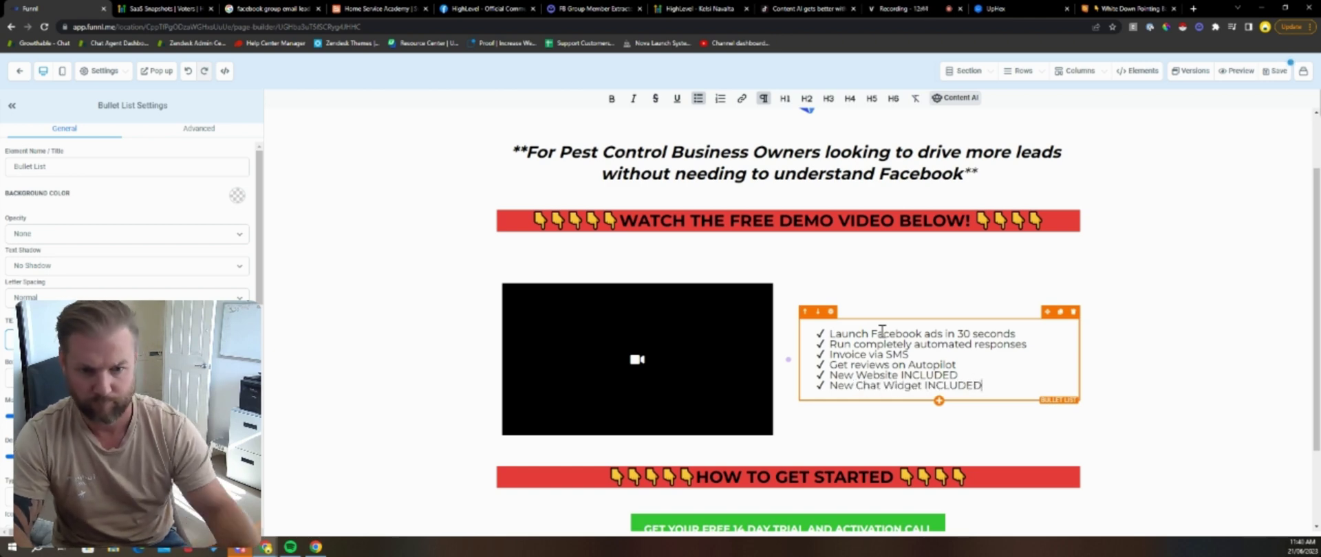
Step: Bold both INCLUDED words and add a 'FREE ACTIVATION CALL TO GET YOUR FIRST AD LIVE' line below
{"action": "double_click", "coordinate": [929, 375]}
{"action": "key", "text": "ctrl+b"}
{"action": "double_click", "coordinate": [950, 385]}
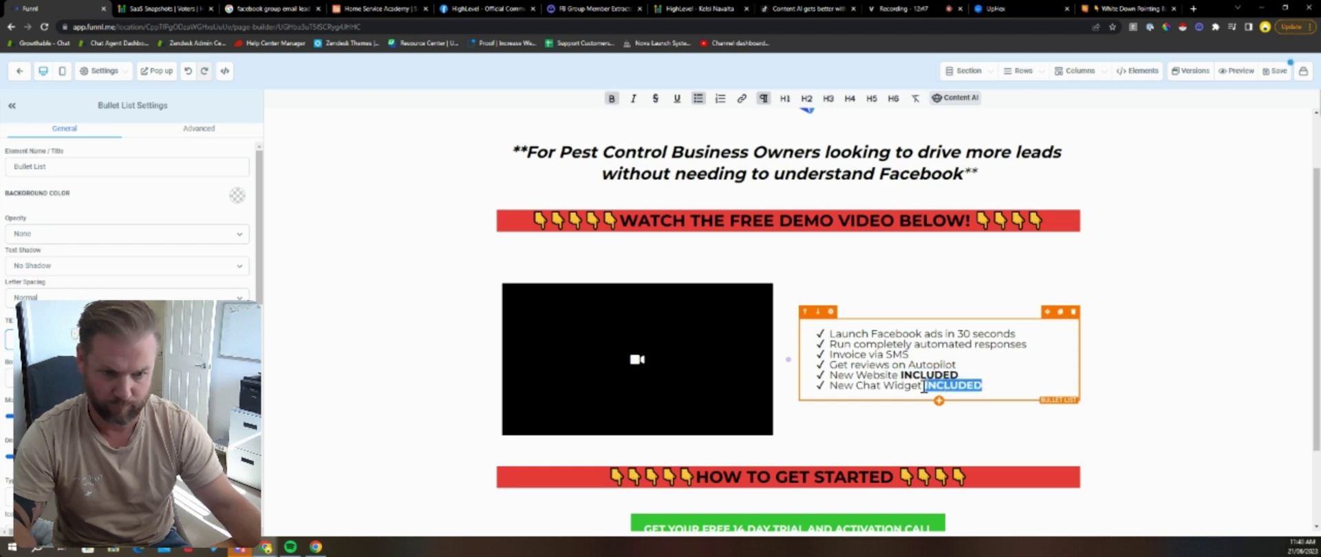
{"action": "key", "text": "ctrl+b"}
{"action": "left_click", "coordinate": [1023, 387]}
{"action": "key", "text": "Return"}
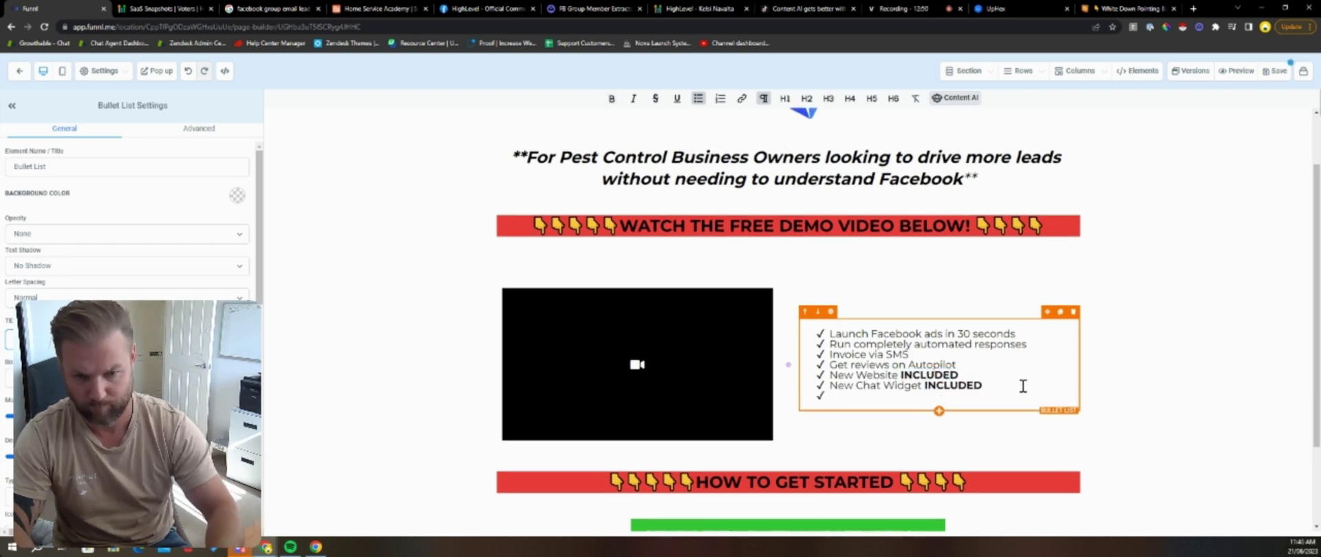
{"action": "key", "text": "Return"}
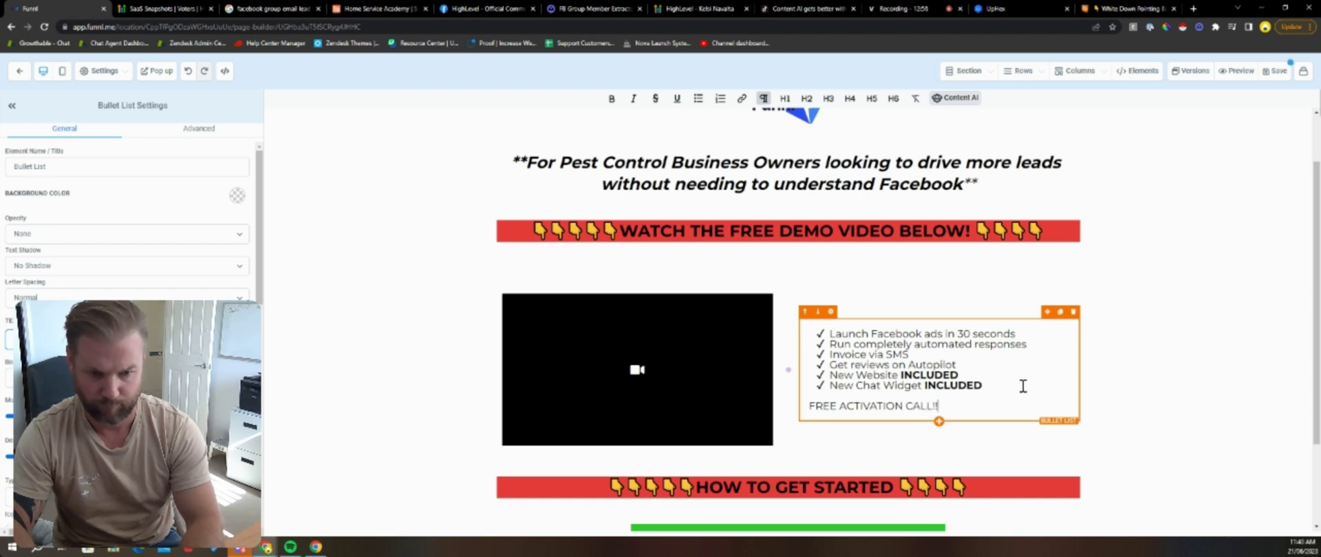
{"action": "type", "text": "FREE ACTIVATION CALL TO GET YOUR F"}
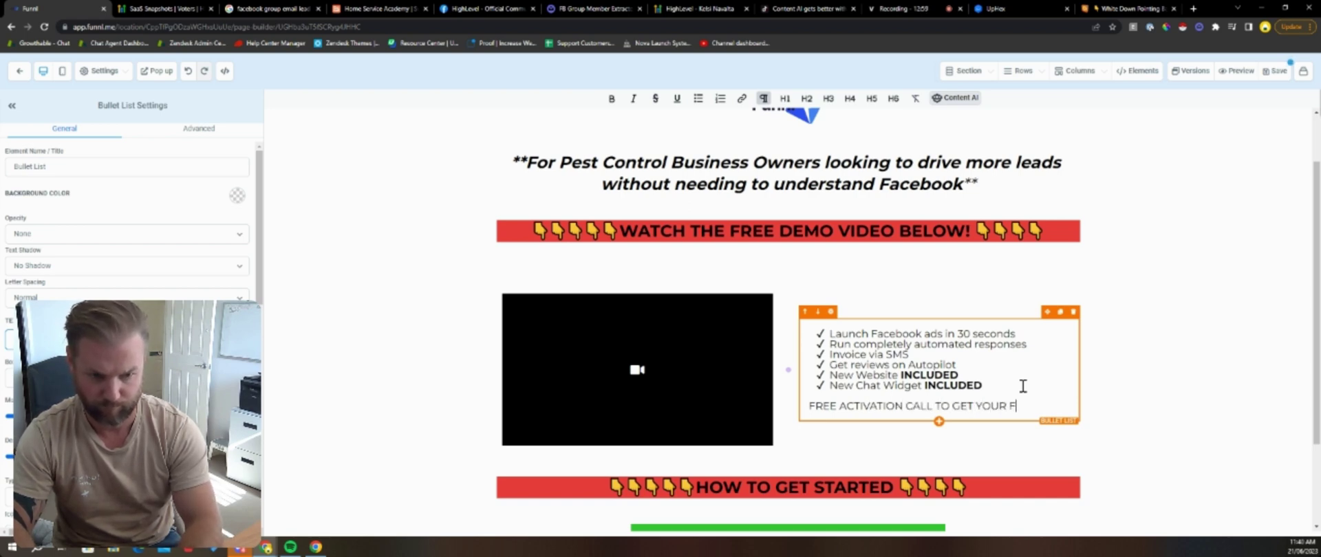
{"action": "type", "text": "IRST AD LIVCE"}
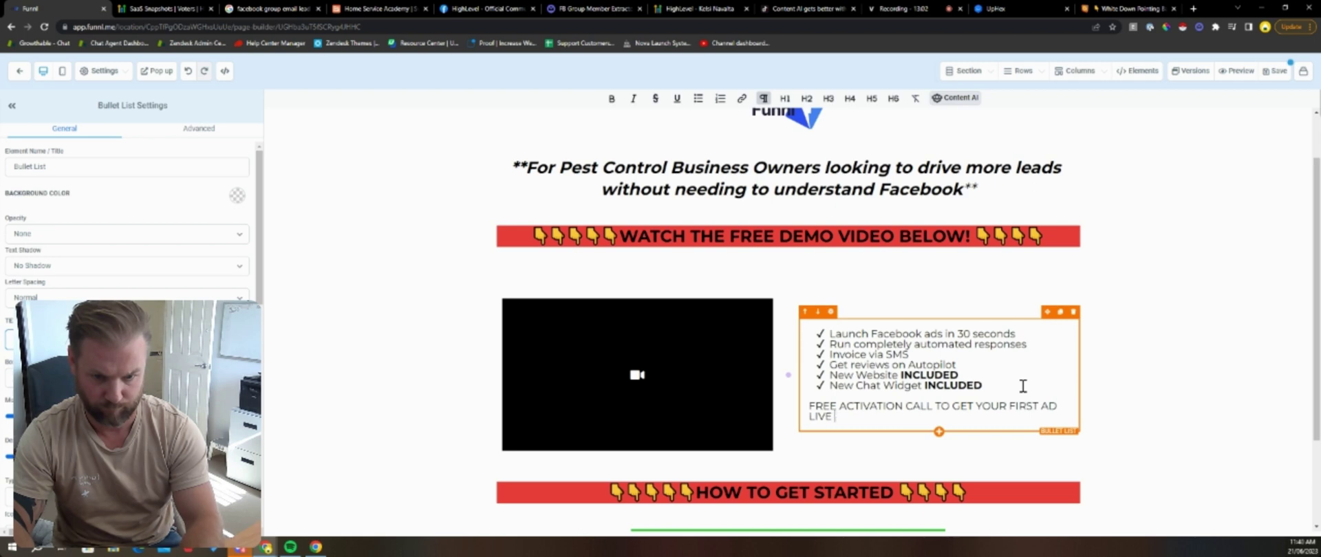
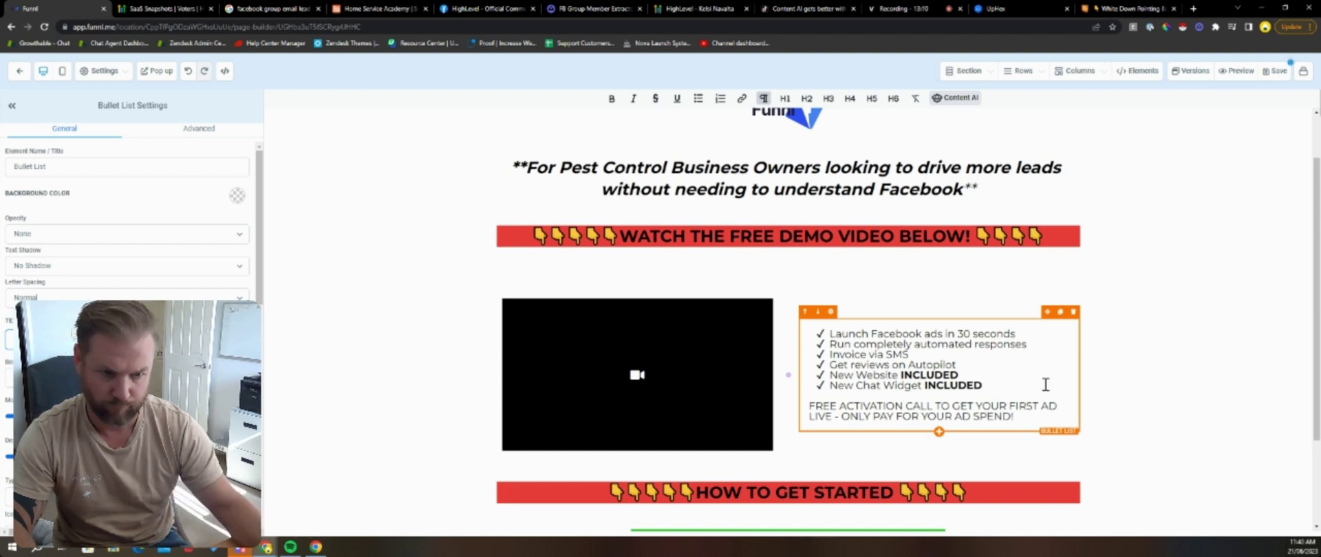
Step: Bold the words FREE ACTIVATION in the last feature-list bullet
{"action": "triple_click", "coordinate": [898, 410]}
{"action": "left_click", "coordinate": [898, 409]}
{"action": "left_click_drag", "start_coordinate": [903, 409], "coordinate": [807, 412]}
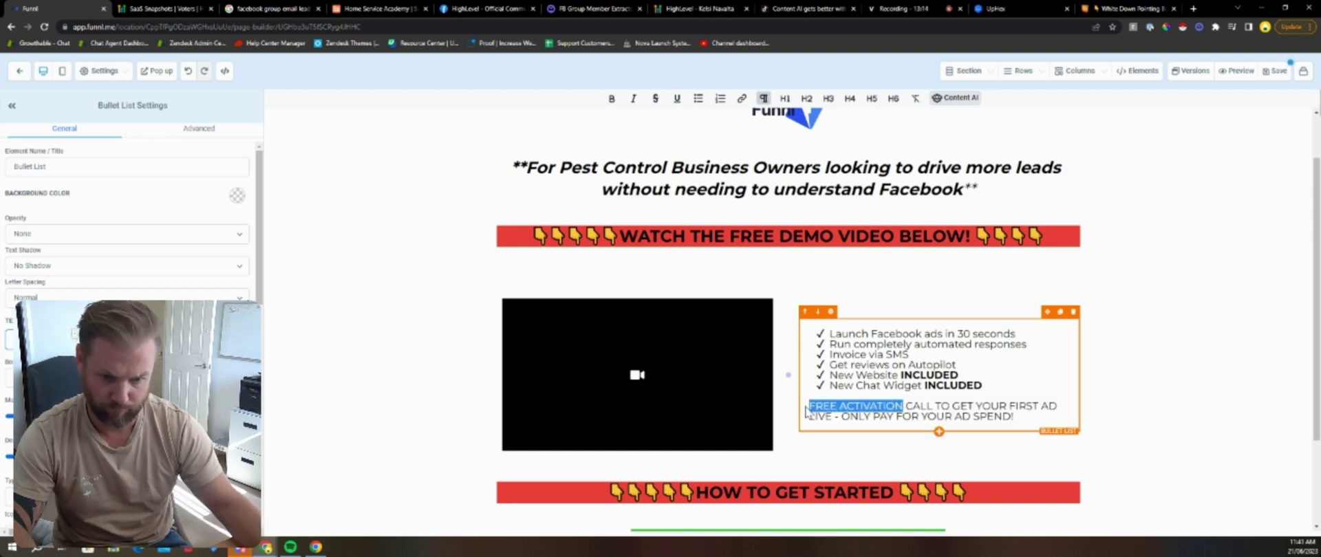
{"action": "key", "text": "ctrl+b"}
{"action": "left_click", "coordinate": [1170, 413]}
Step: Delete the empty forms element below the free trial button
{"action": "scroll", "coordinate": [406, 229], "scroll_direction": "up", "scroll_amount": 1}
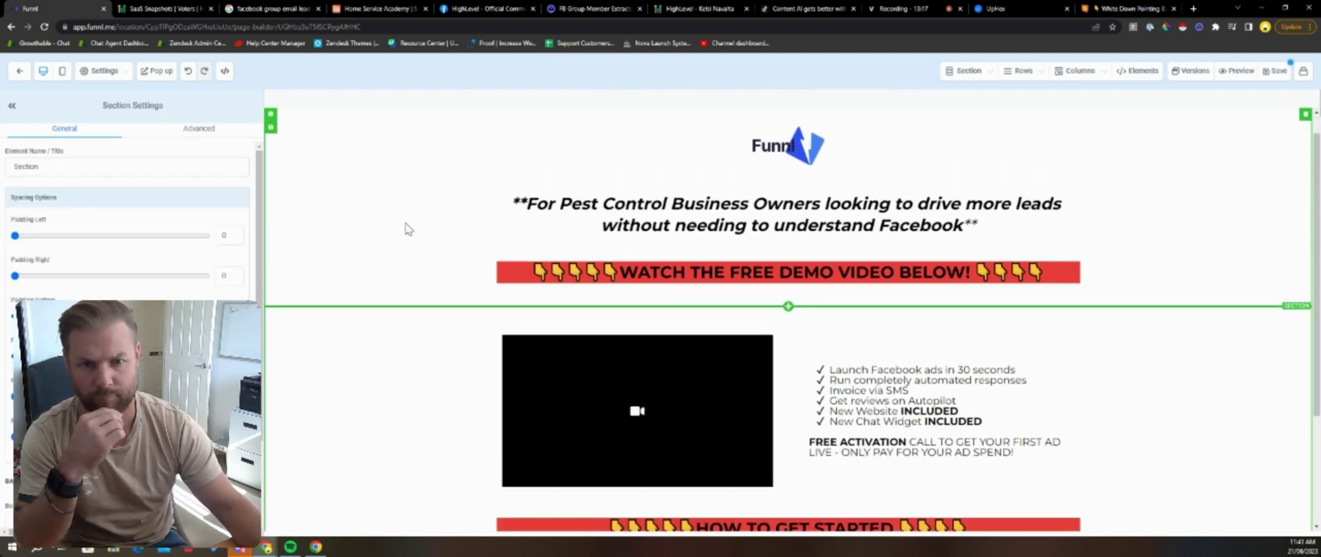
{"action": "scroll", "coordinate": [413, 227], "scroll_direction": "down", "scroll_amount": 2}
{"action": "scroll", "coordinate": [358, 195], "scroll_direction": "up", "scroll_amount": 2}
{"action": "scroll", "coordinate": [481, 310], "scroll_direction": "down", "scroll_amount": 2}
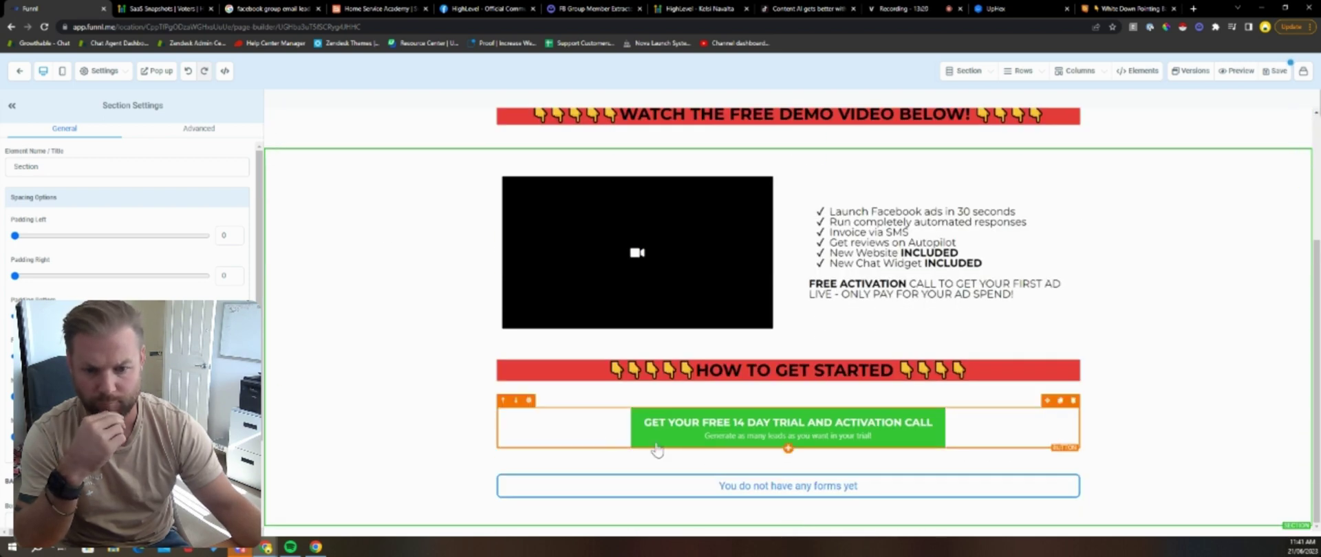
{"action": "left_click", "coordinate": [1081, 463]}
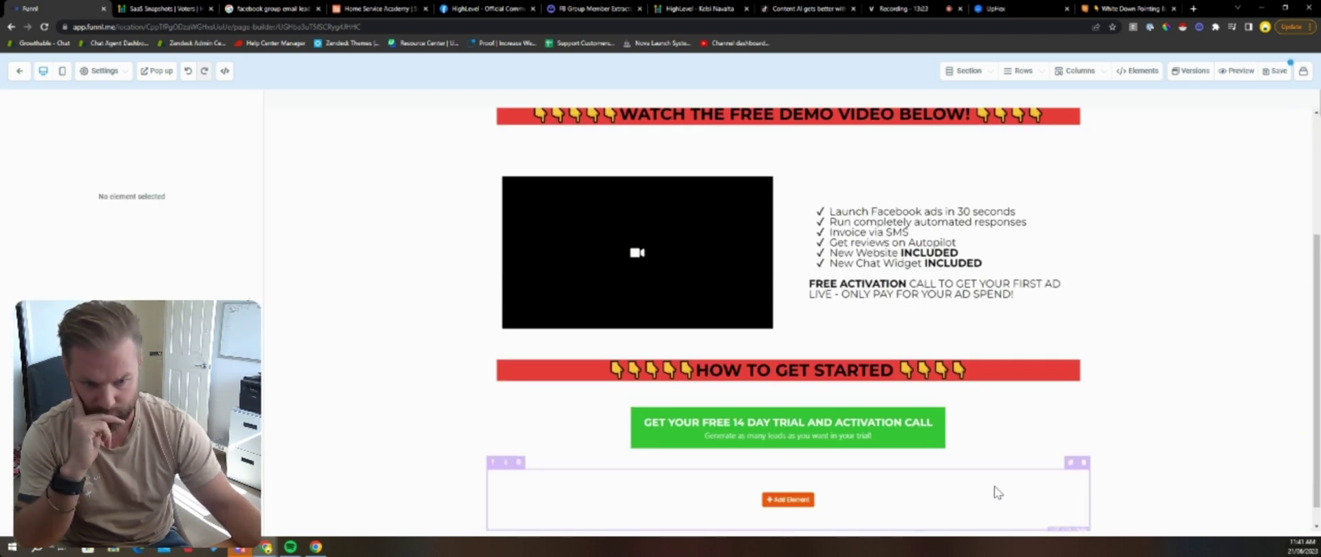
{"action": "scroll", "coordinate": [1032, 447], "scroll_direction": "up", "scroll_amount": 2}
{"action": "left_click", "coordinate": [380, 8]}
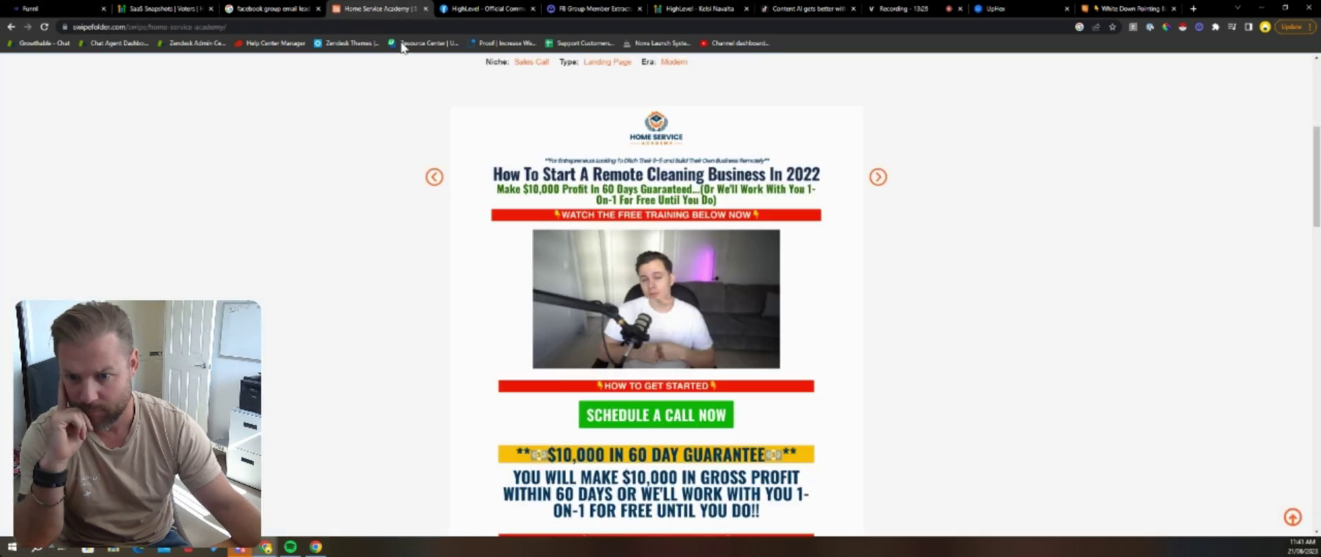
{"action": "scroll", "coordinate": [404, 303], "scroll_direction": "down", "scroll_amount": 6}
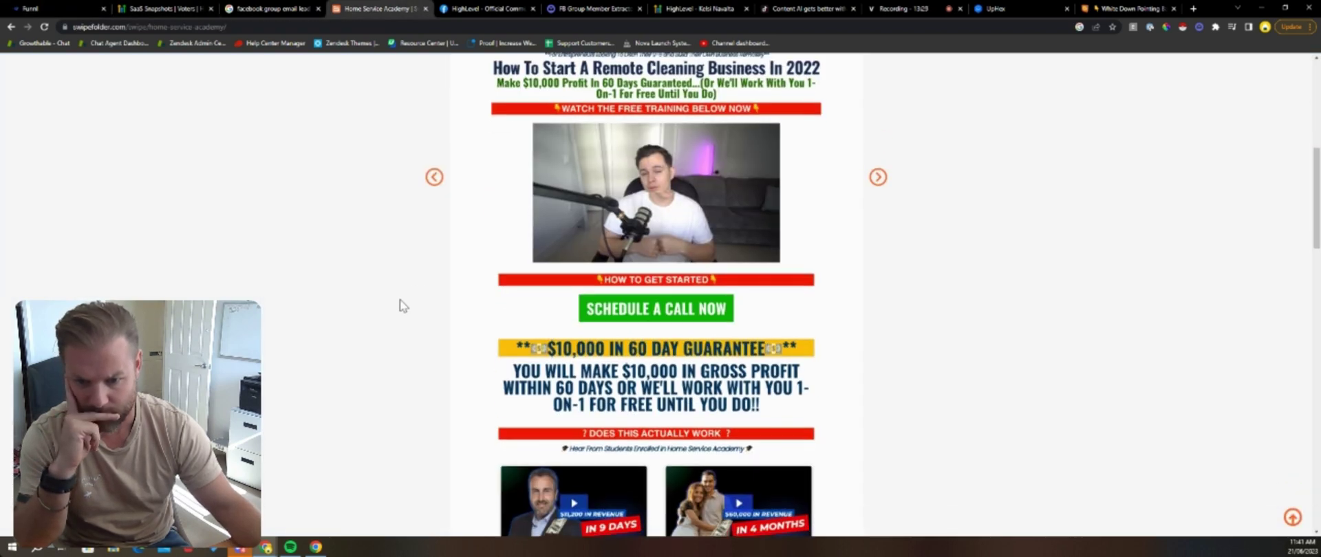
{"action": "scroll", "coordinate": [404, 306], "scroll_direction": "down", "scroll_amount": 12}
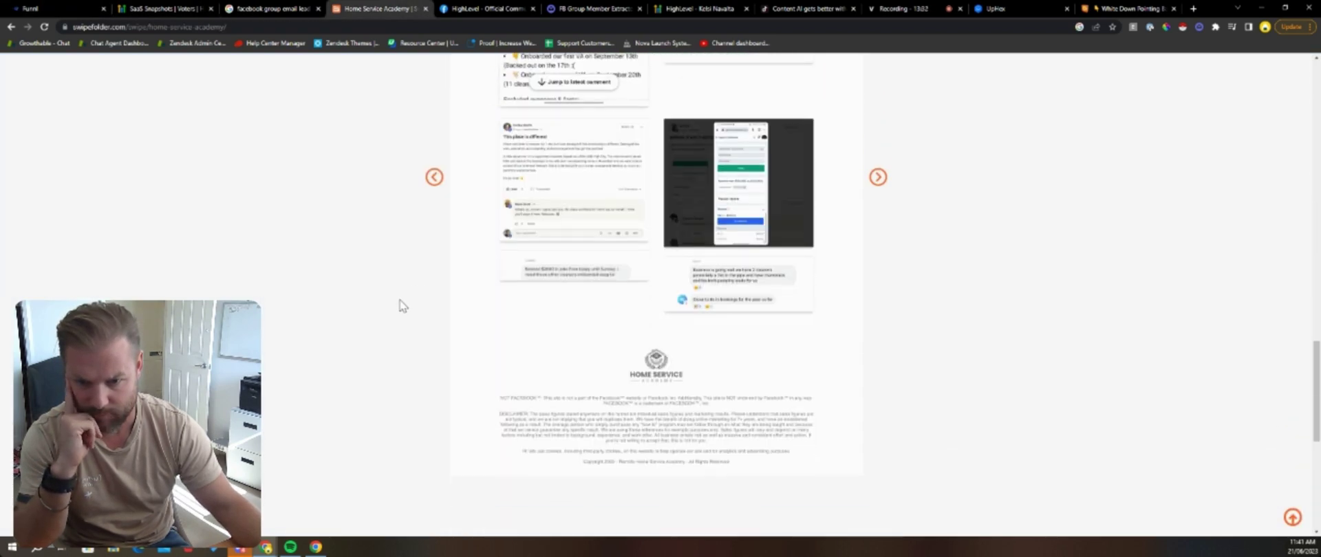
{"action": "scroll", "coordinate": [392, 308], "scroll_direction": "up", "scroll_amount": 2}
{"action": "scroll", "coordinate": [240, 275], "scroll_direction": "up", "scroll_amount": 15}
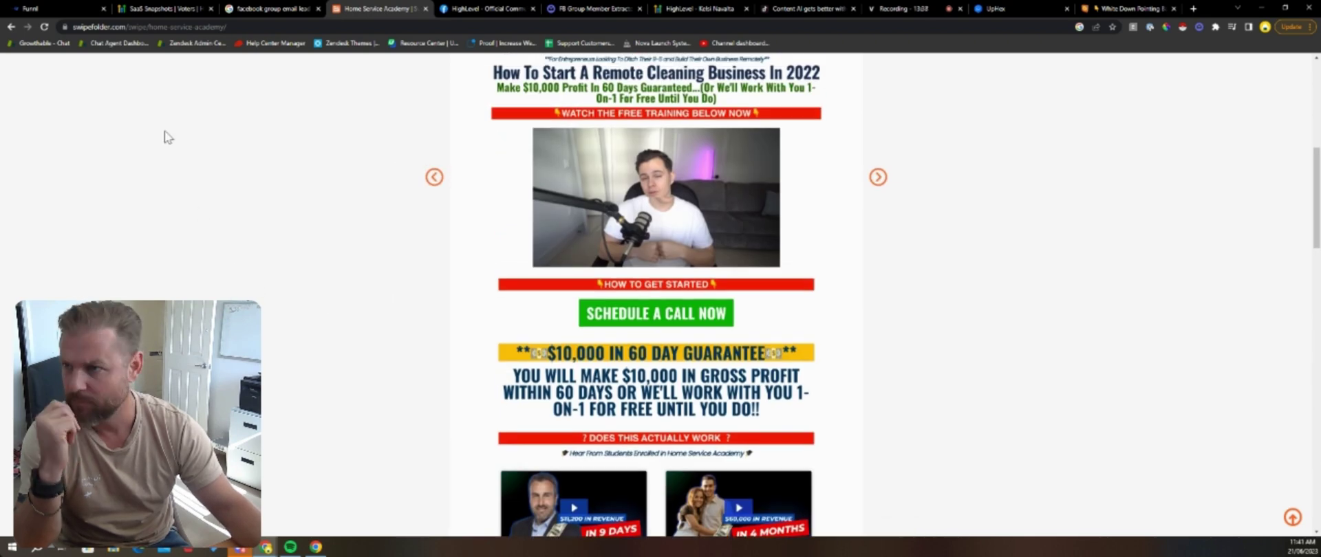
{"action": "left_click", "coordinate": [30, 8]}
{"action": "scroll", "coordinate": [740, 258], "scroll_direction": "down", "scroll_amount": 3}
{"action": "left_click", "coordinate": [788, 489]}
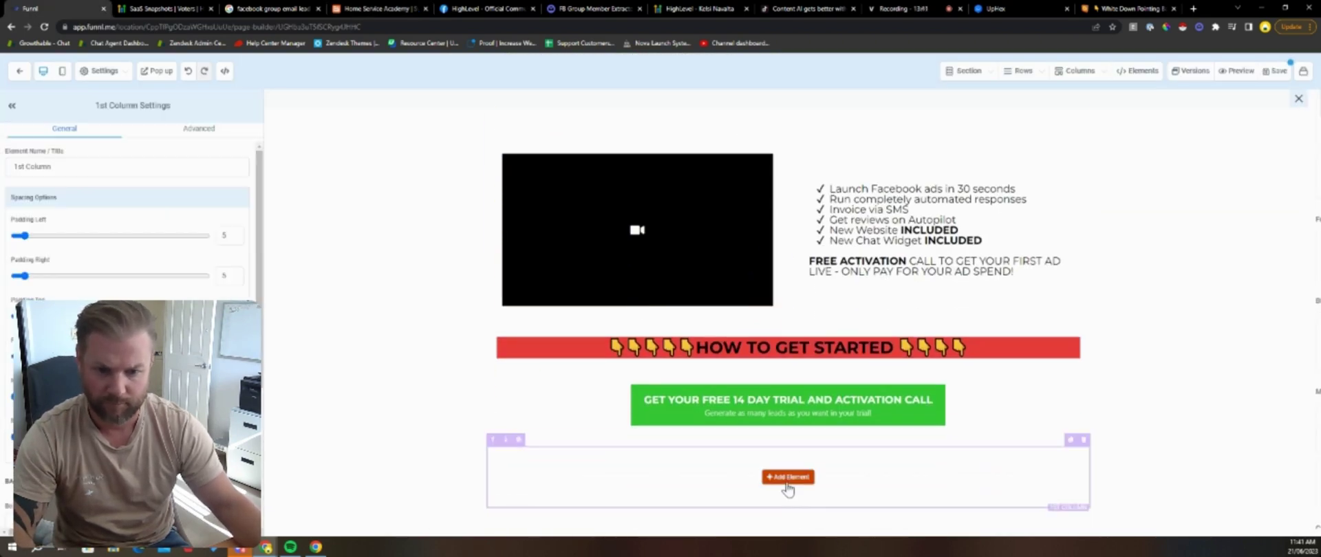
Step: Add a large call-to-action headline reading 'KEEP 100% of the LEADS YOU GENERATE IN YOUR TRIAL… 14 DAYS'
{"action": "left_click", "coordinate": [1134, 135]}
{"action": "triple_click", "coordinate": [814, 493]}
{"action": "type", "text": "K"}
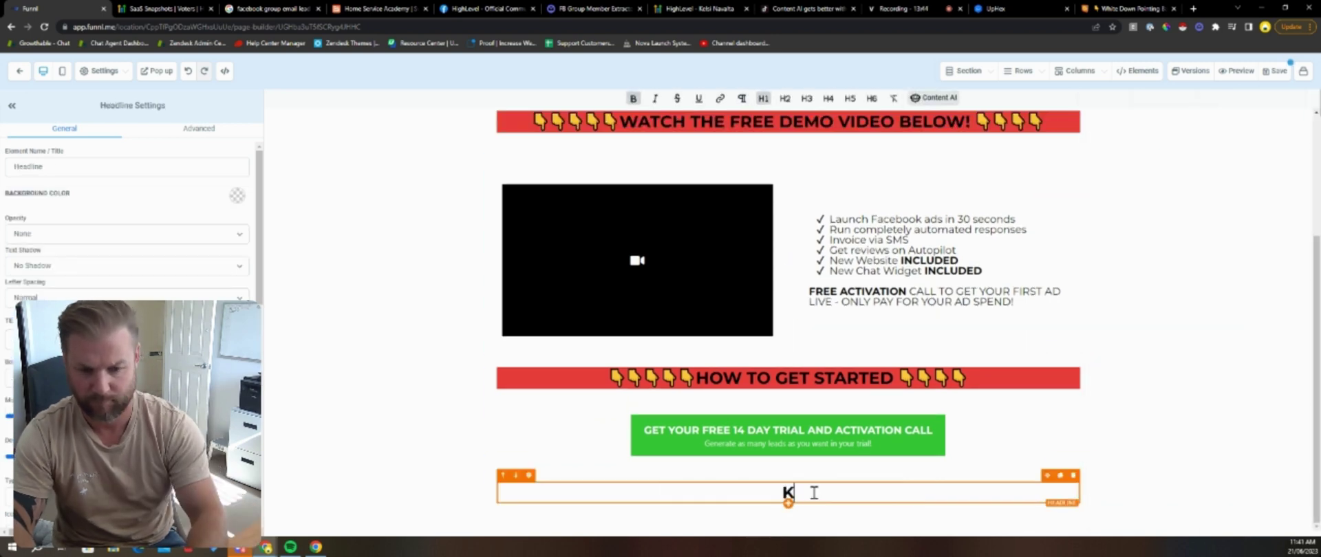
{"action": "type", "text": "EEP 100% of the LEAD"}
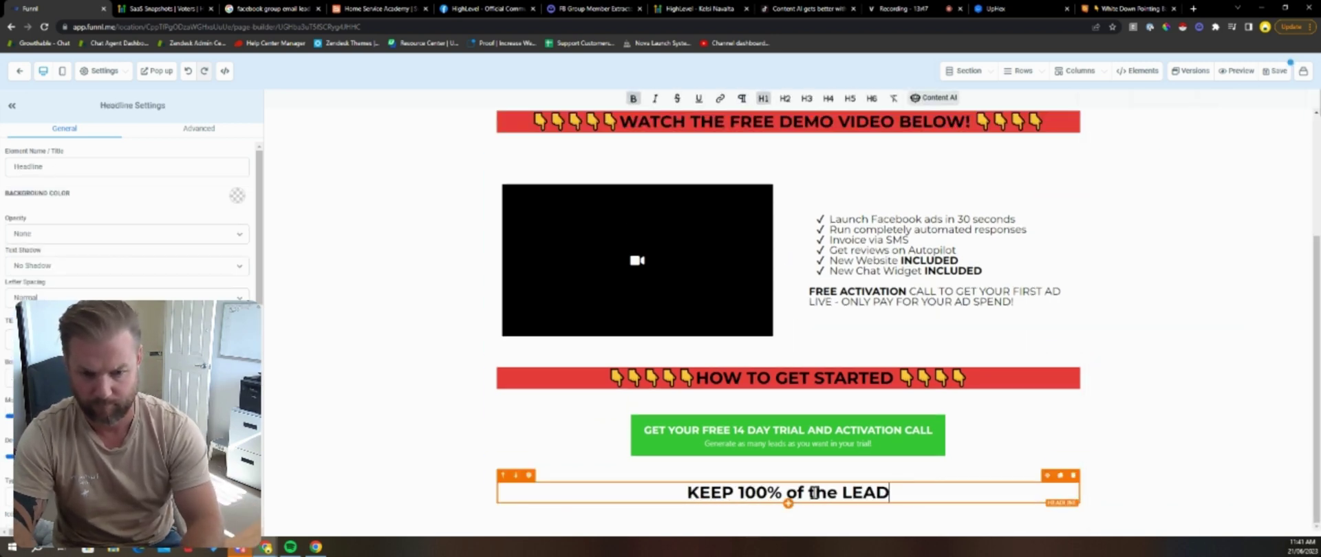
{"action": "type", "text": "S YOU GENERATE "}
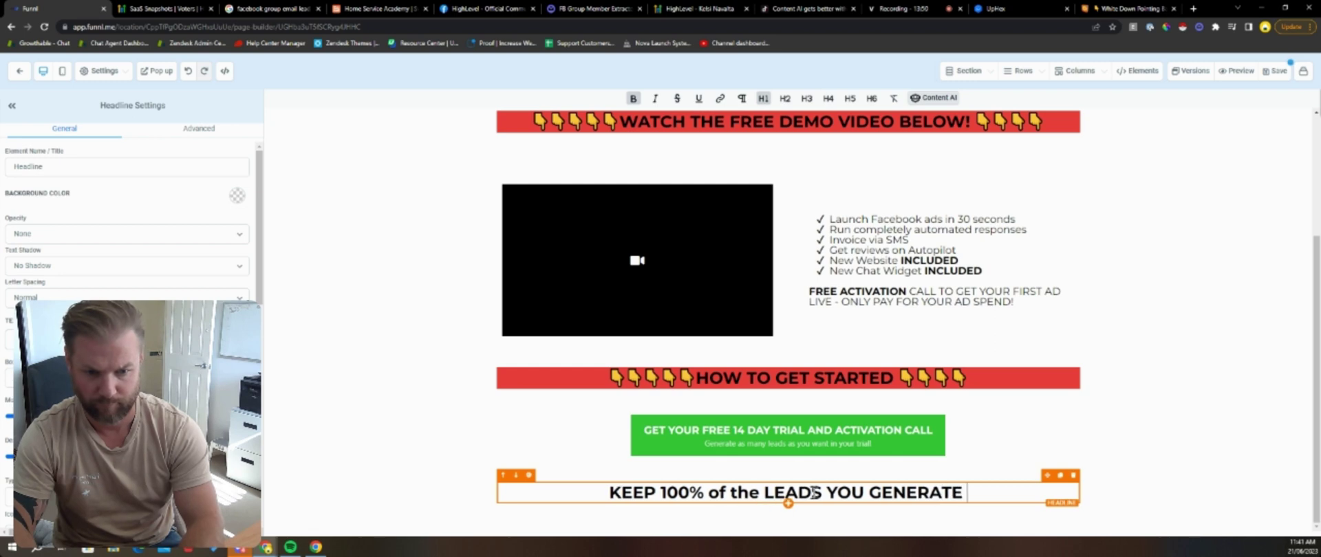
{"action": "type", "text": "IN YOUR TRIAL"}
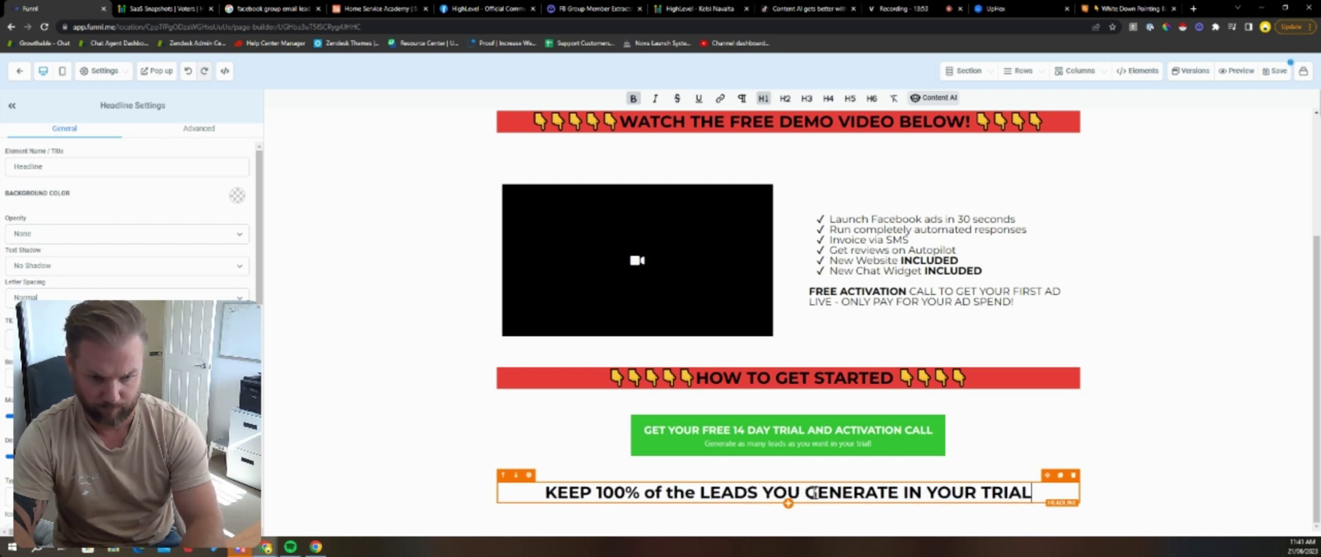
{"action": "type", "text": ", EVEN IF YOU DONT CONTINUE"}
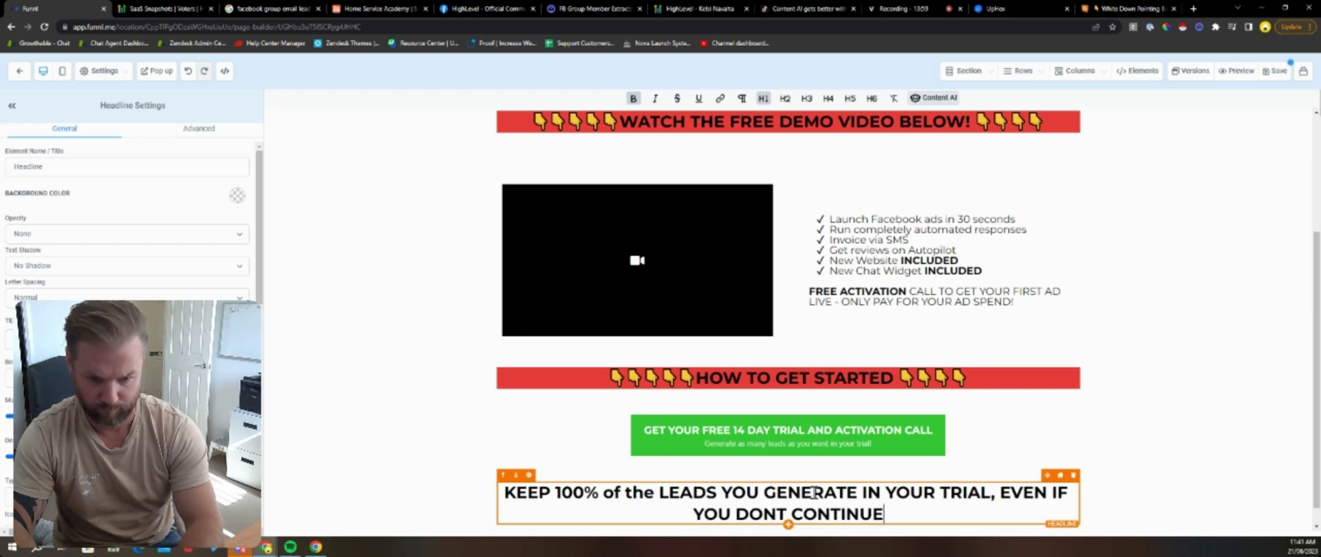
{"action": "type", "text": "14 DAY"}
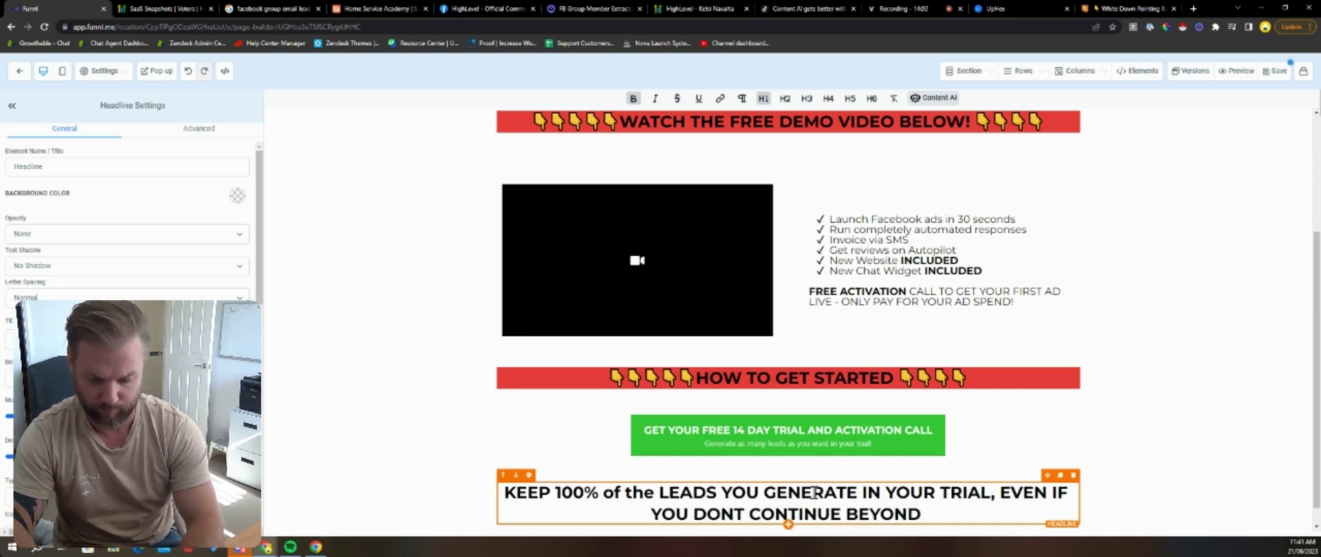
{"action": "type", "text": "S"}
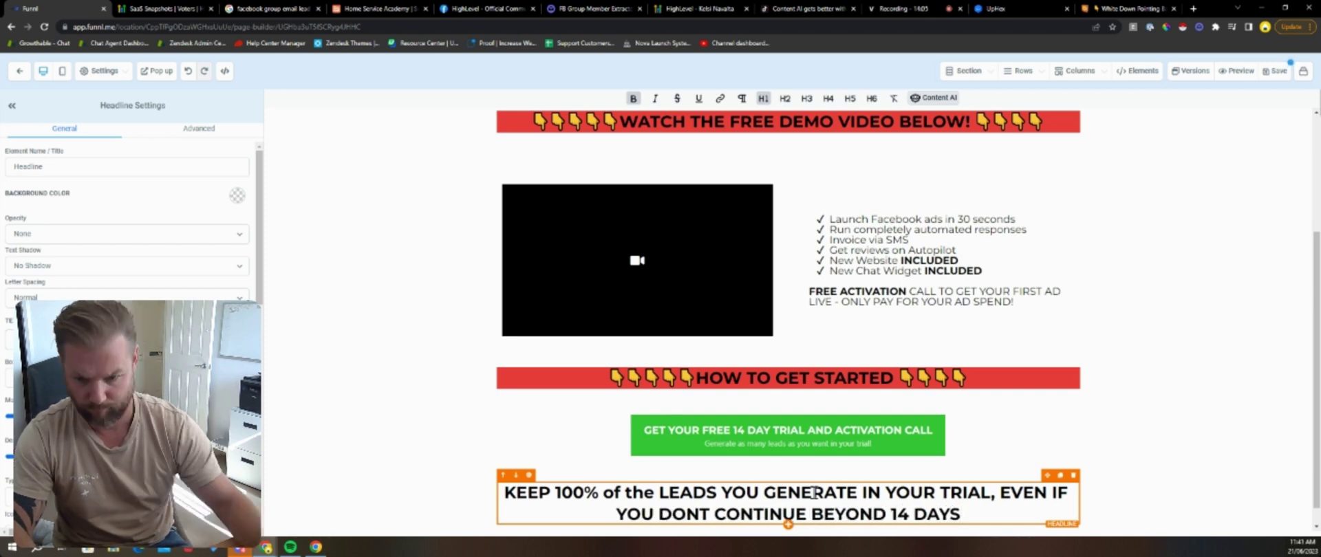
Step: Add a 'YOU ARE GUARANTEED TO GET LEADS' line and an exclamation mark after 14 DAYS
{"action": "key", "text": "Return"}
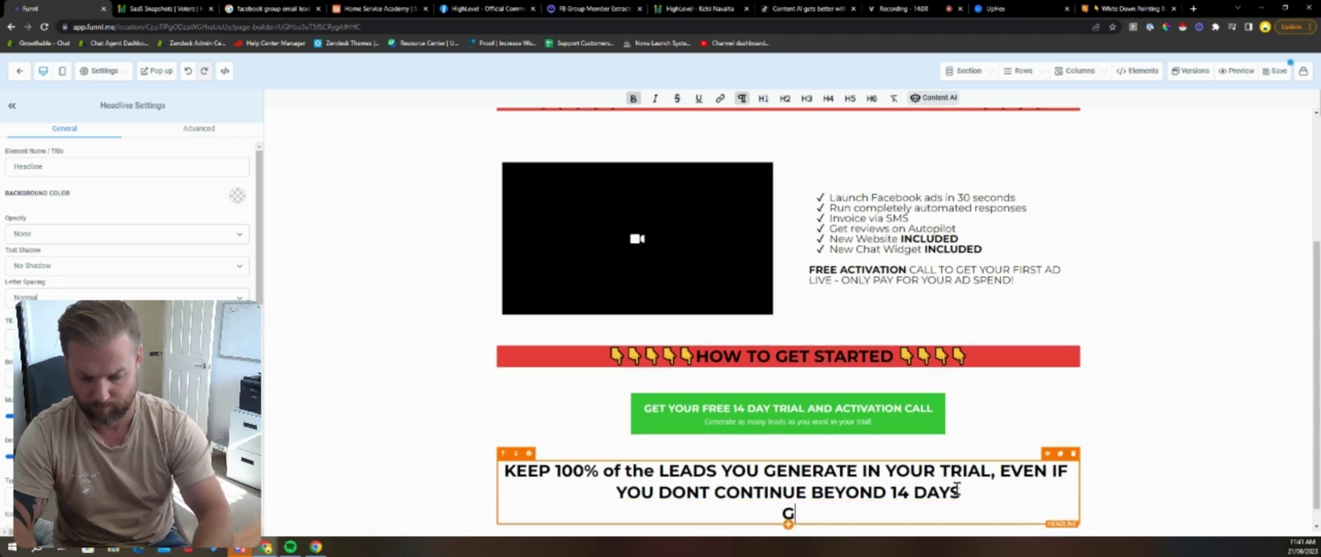
{"action": "type", "text": "GUARANTEED T"}
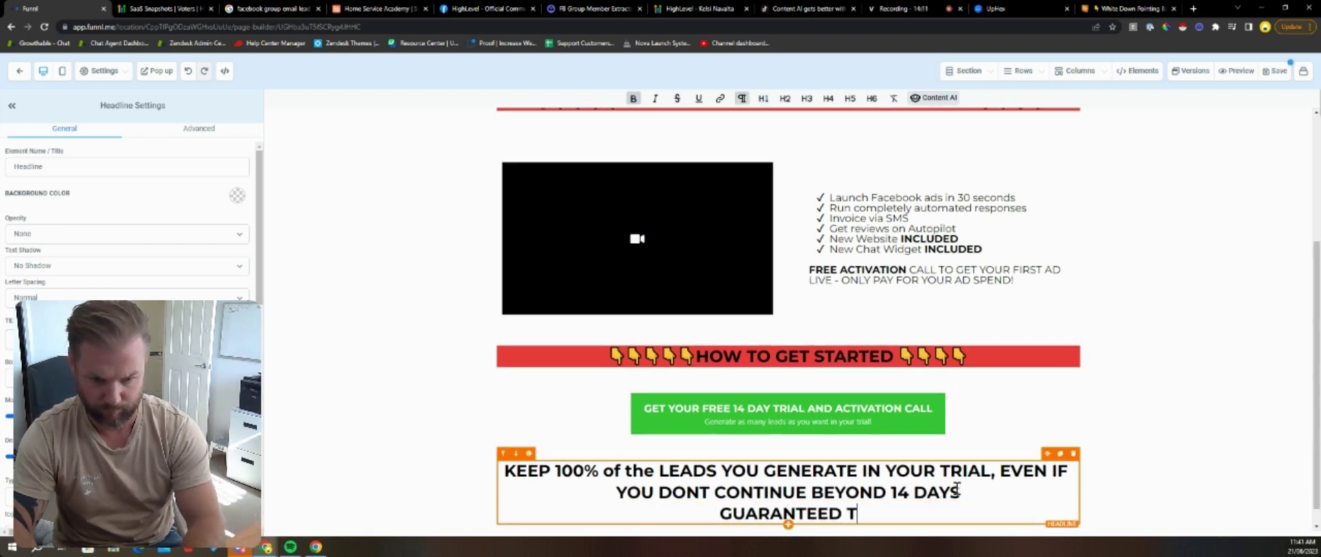
{"action": "type", "text": "O GET LEASD"}
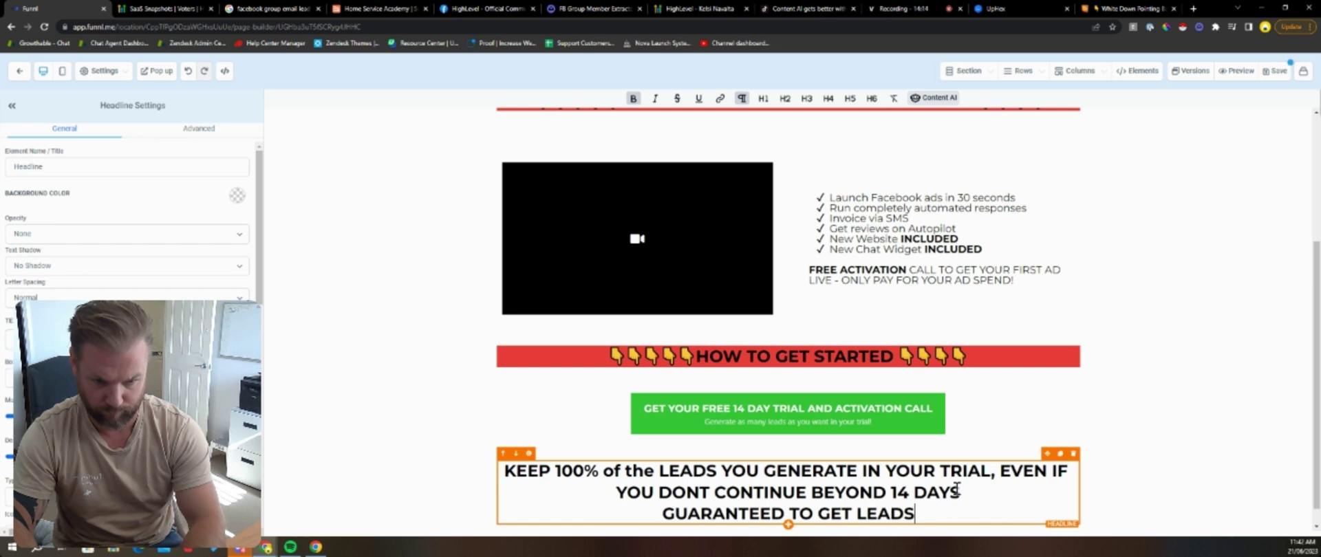
{"action": "type", "text": " OR"}
{"action": "key", "text": "BackSpace"}
{"action": "key", "text": "BackSpace"}
{"action": "key", "text": "BackSpace"}
{"action": "key", "text": "BackSpace"}
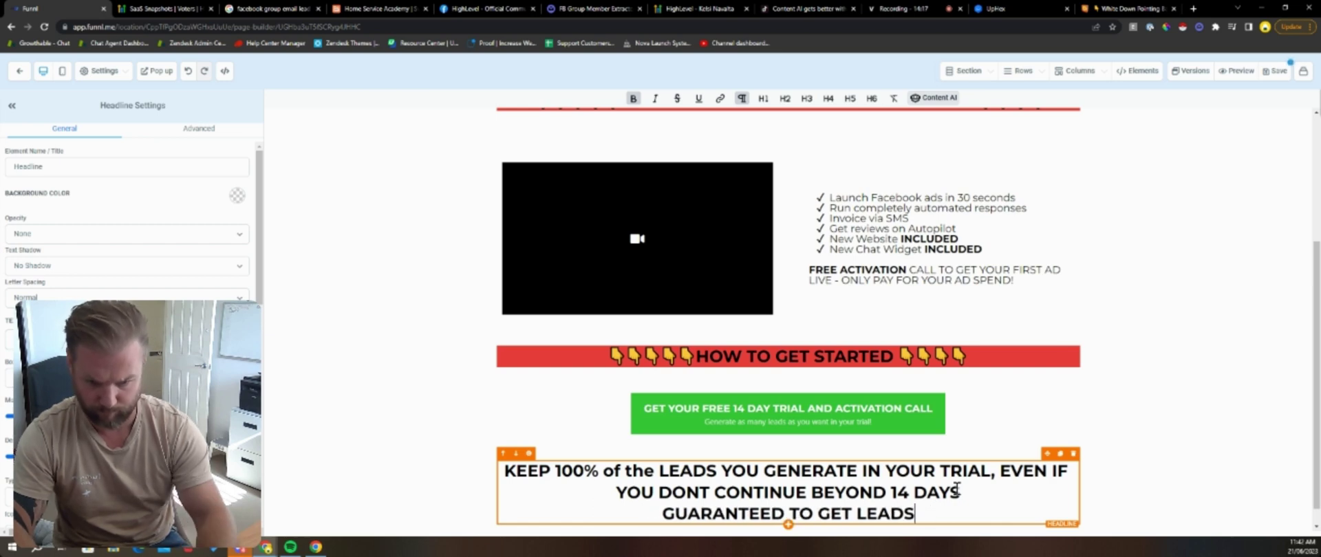
{"action": "left_click", "coordinate": [664, 514]}
{"action": "type", "text": "YOU ARE"}
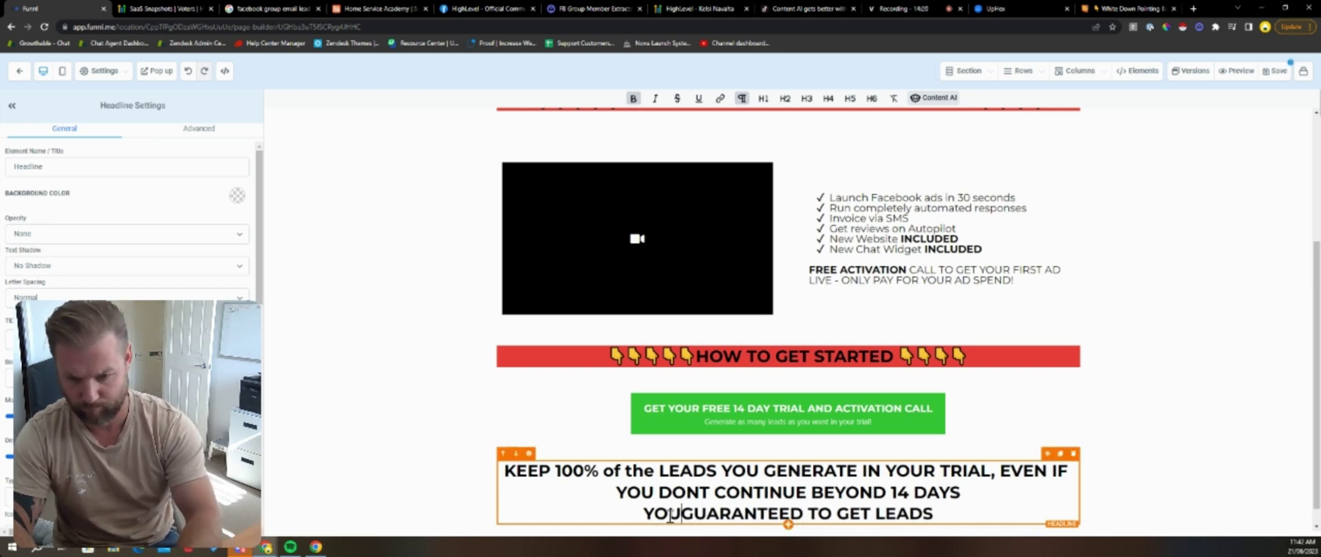
{"action": "triple_click", "coordinate": [965, 510]}
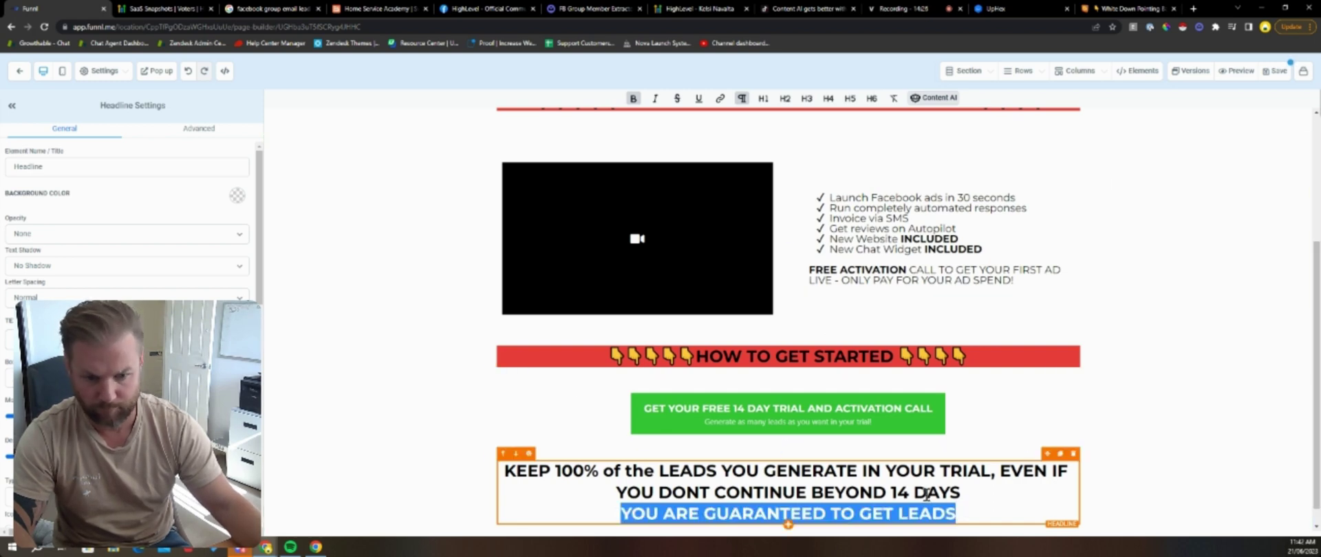
{"action": "left_click", "coordinate": [963, 490]}
{"action": "type", "text": "!"}
{"action": "key", "text": "Return"}
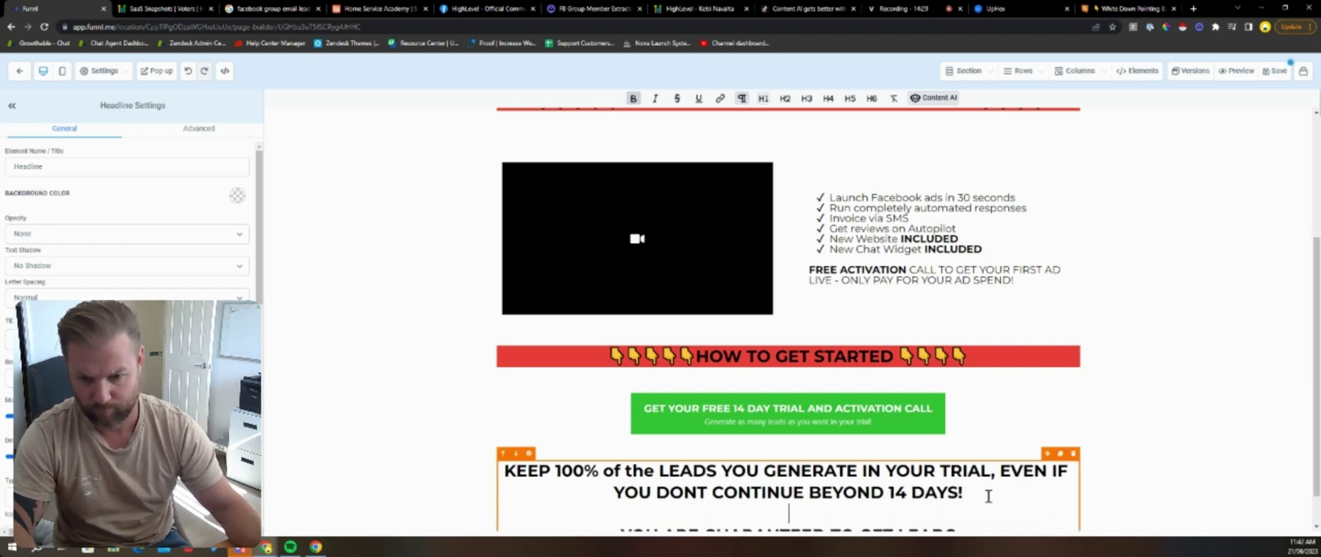
{"action": "left_click", "coordinate": [421, 322]}
{"action": "scroll", "coordinate": [473, 272], "scroll_direction": "up", "scroll_amount": 3}
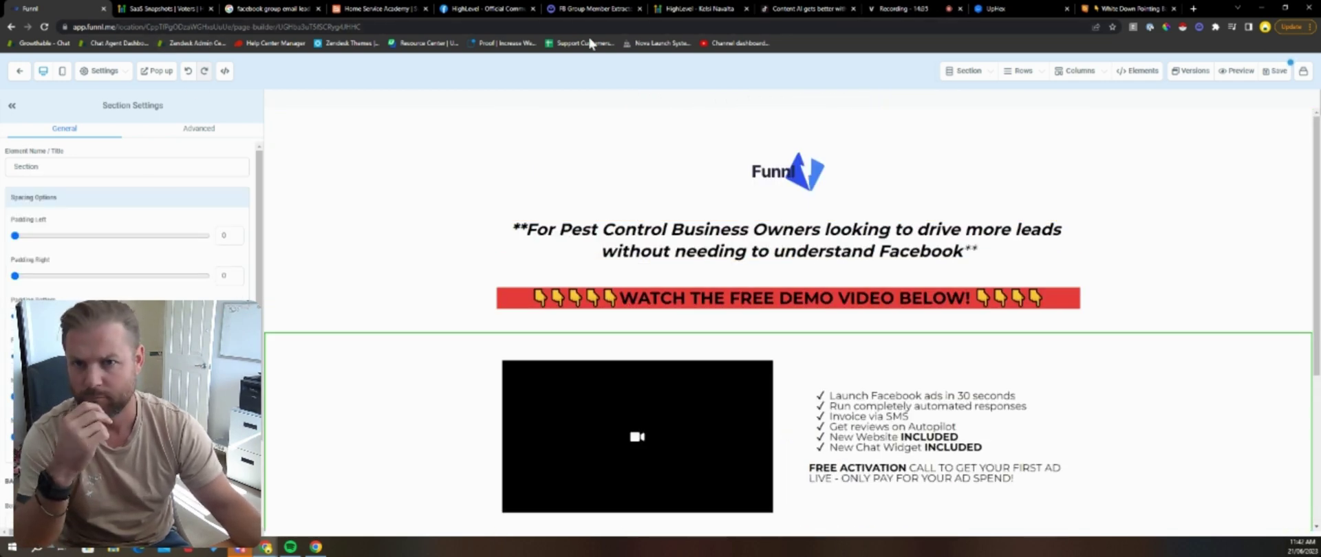
{"action": "left_click", "coordinate": [1108, 9]}
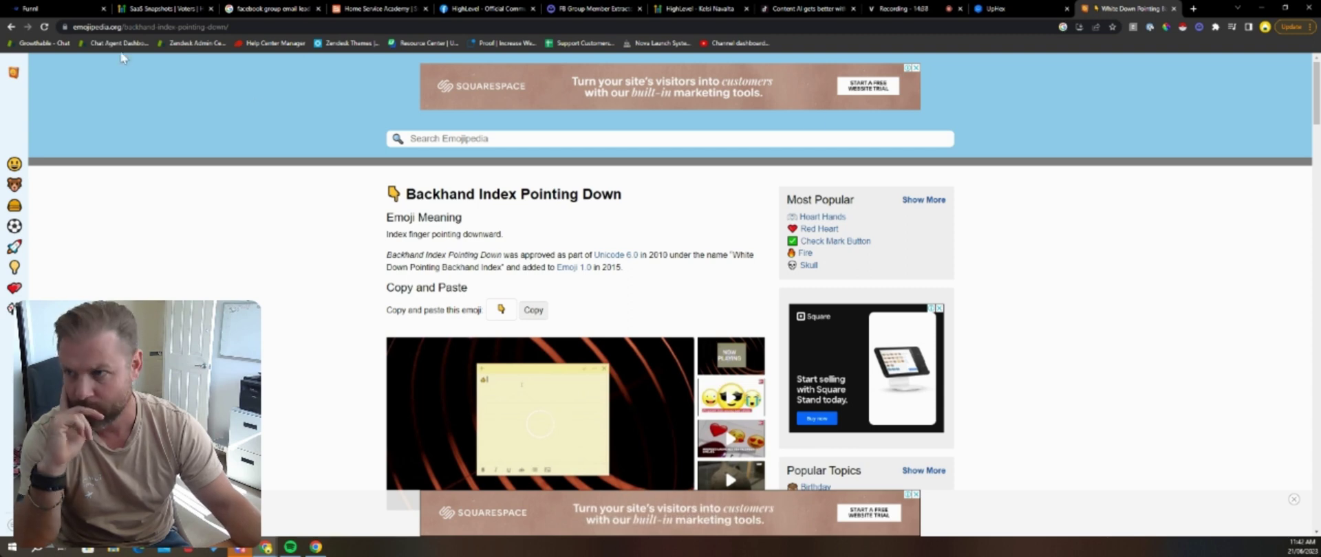
{"action": "left_click", "coordinate": [377, 9]}
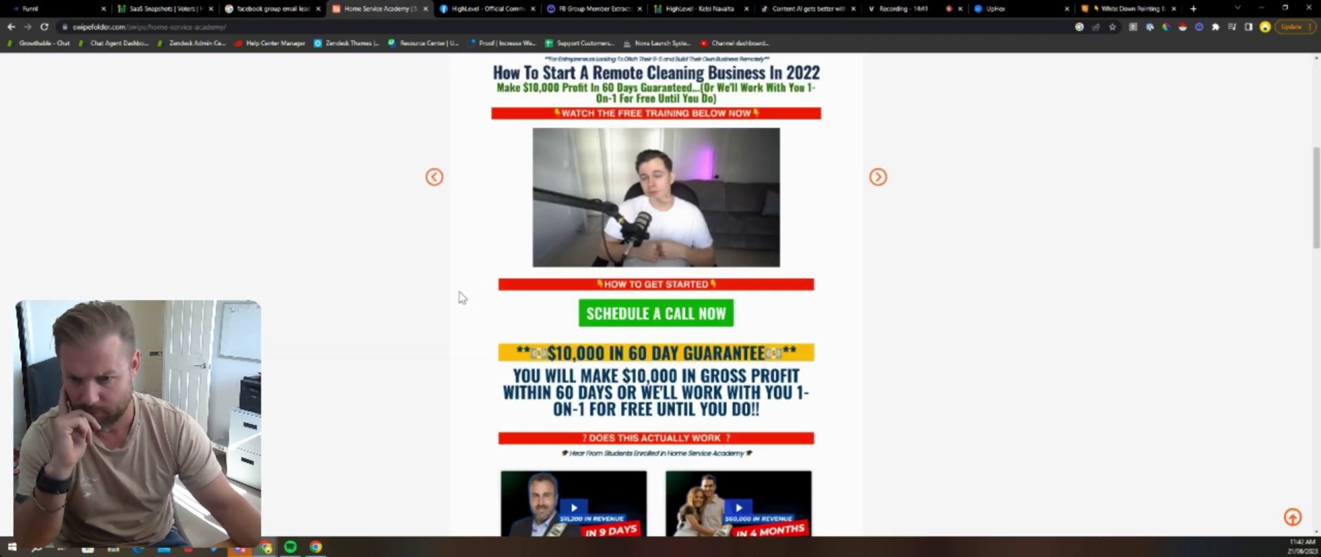
{"action": "left_click", "coordinate": [48, 7]}
{"action": "scroll", "coordinate": [963, 449], "scroll_direction": "down", "scroll_amount": 3}
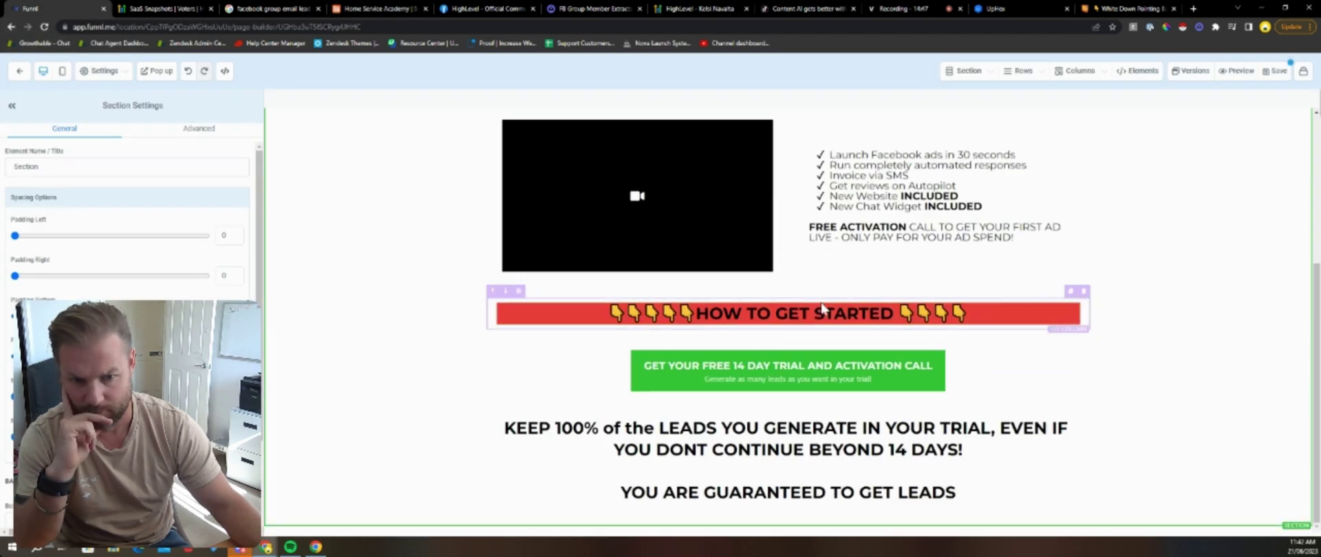
Step: Make the section background orange
{"action": "left_click_drag", "start_coordinate": [964, 449], "coordinate": [504, 429]}
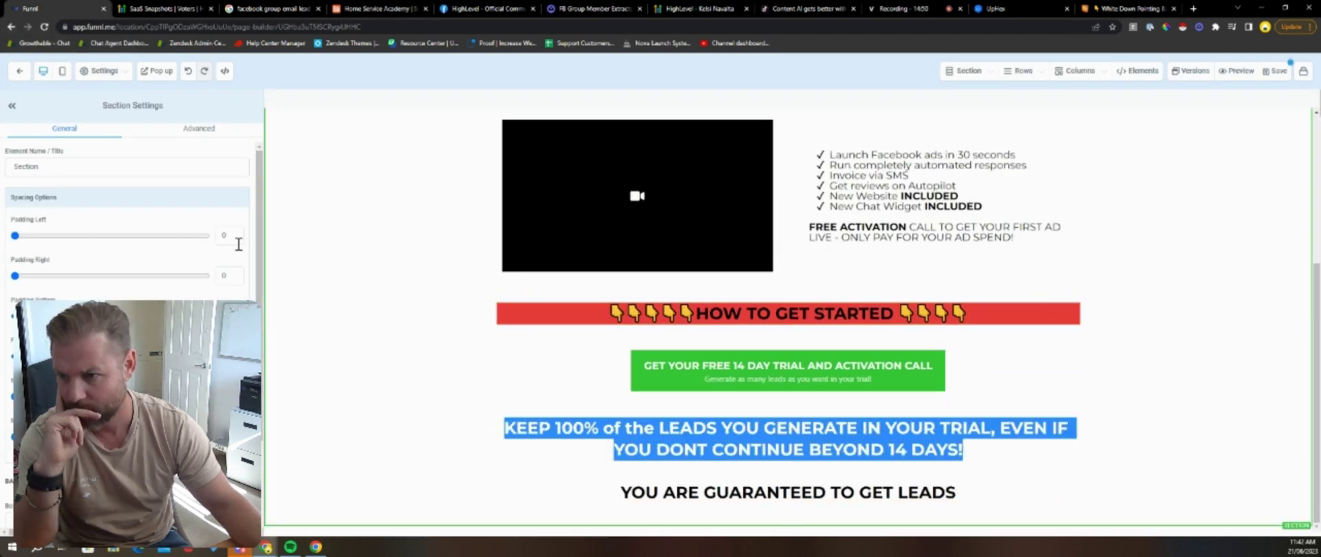
{"action": "scroll", "coordinate": [176, 240], "scroll_direction": "down", "scroll_amount": 3}
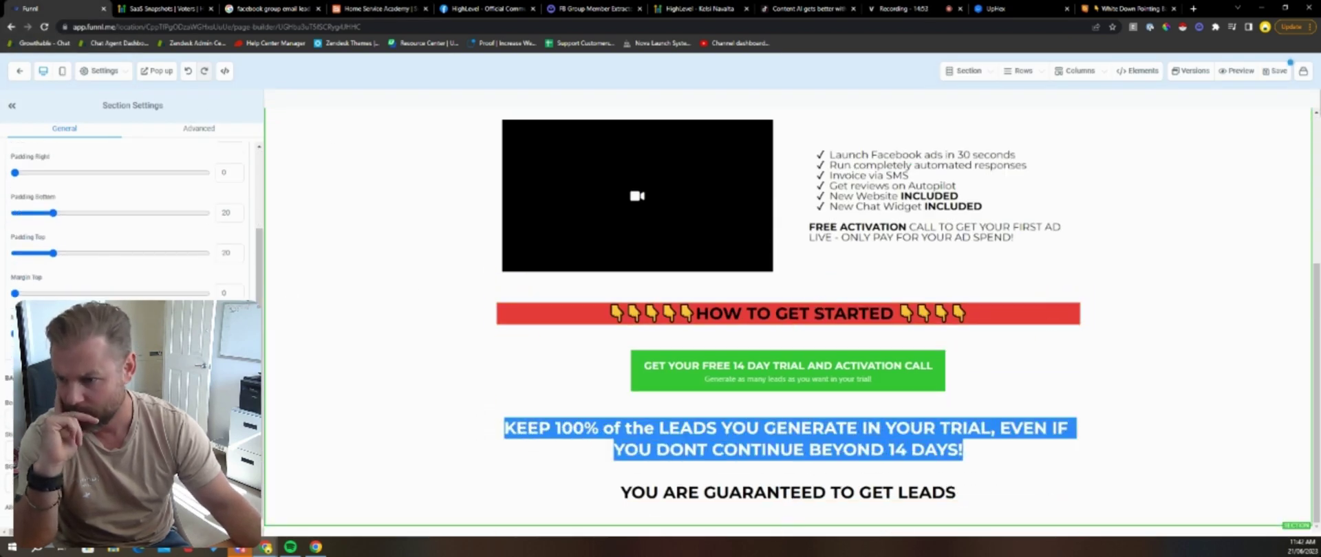
{"action": "left_click", "coordinate": [231, 378]}
{"action": "left_click", "coordinate": [124, 404]}
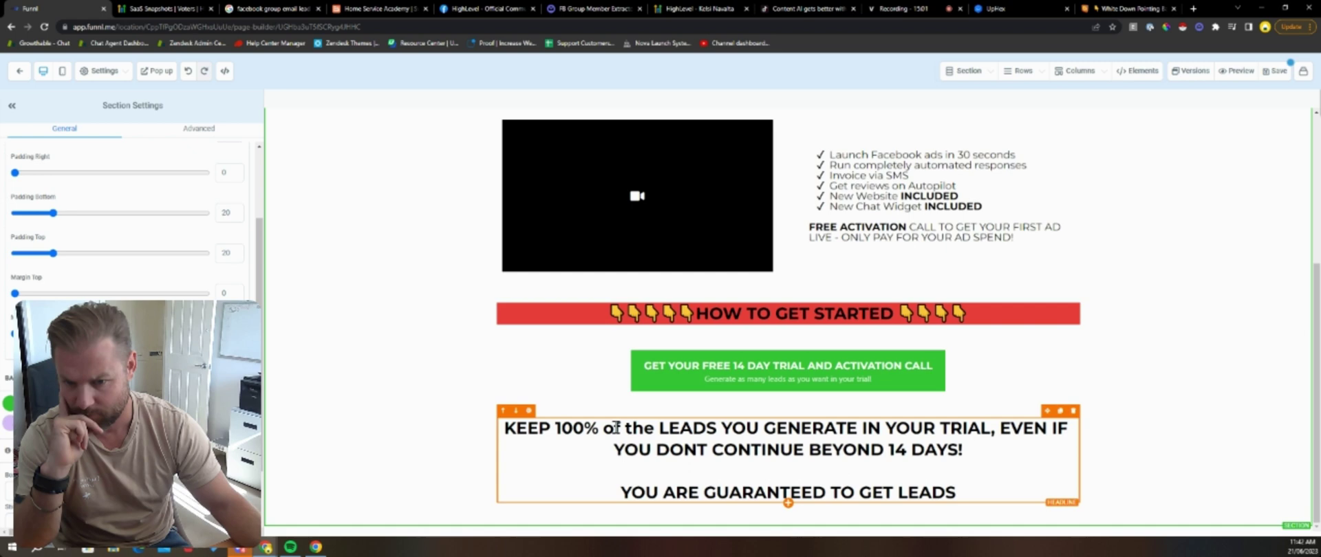
Step: Delete the line YOU ARE GUARANTEED TO GET LEADS from the lower headline
{"action": "left_click", "coordinate": [790, 495]}
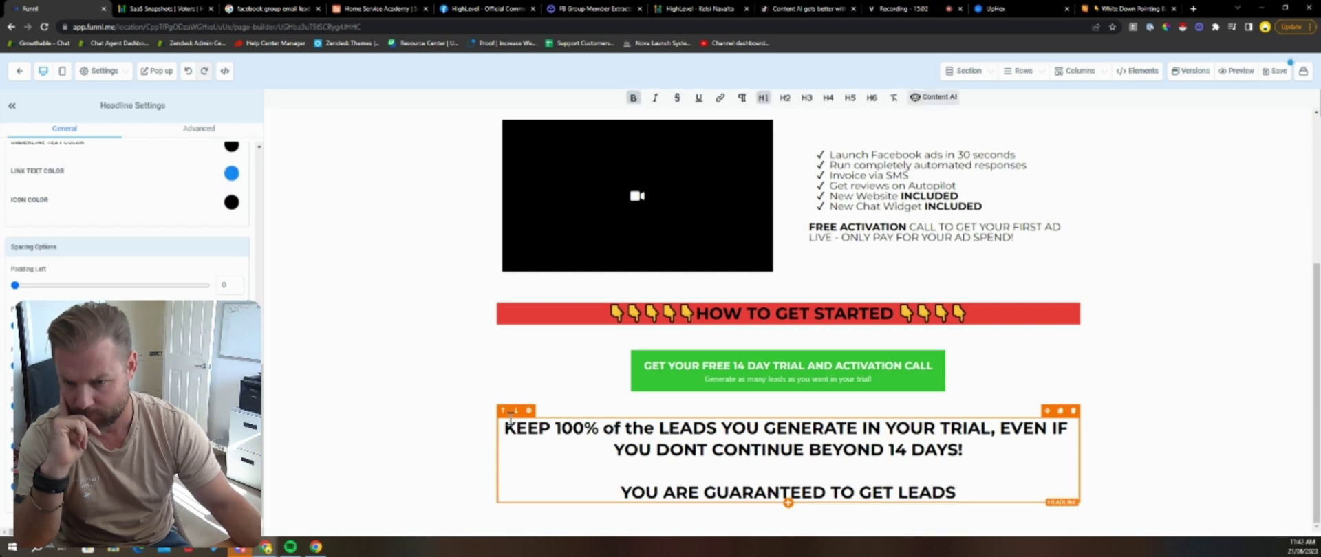
{"action": "scroll", "coordinate": [138, 371], "scroll_direction": "up", "scroll_amount": 5}
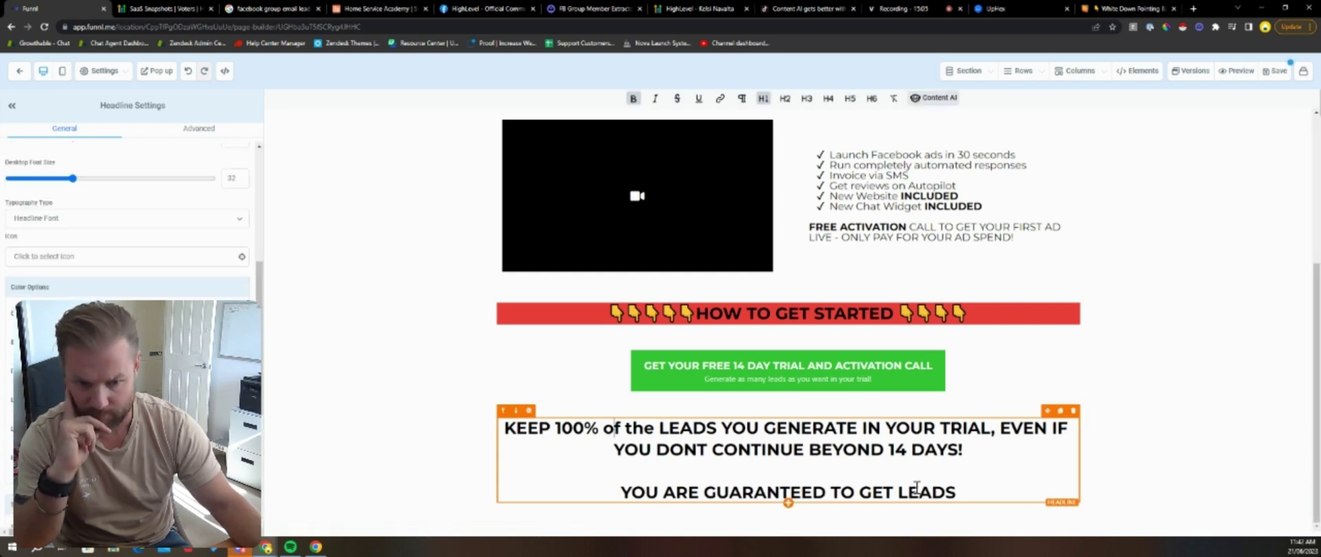
{"action": "left_click_drag", "start_coordinate": [967, 492], "coordinate": [545, 493]}
{"action": "key", "text": "BackSpace"}
{"action": "key", "text": "BackSpace"}
{"action": "key", "text": "BackSpace"}
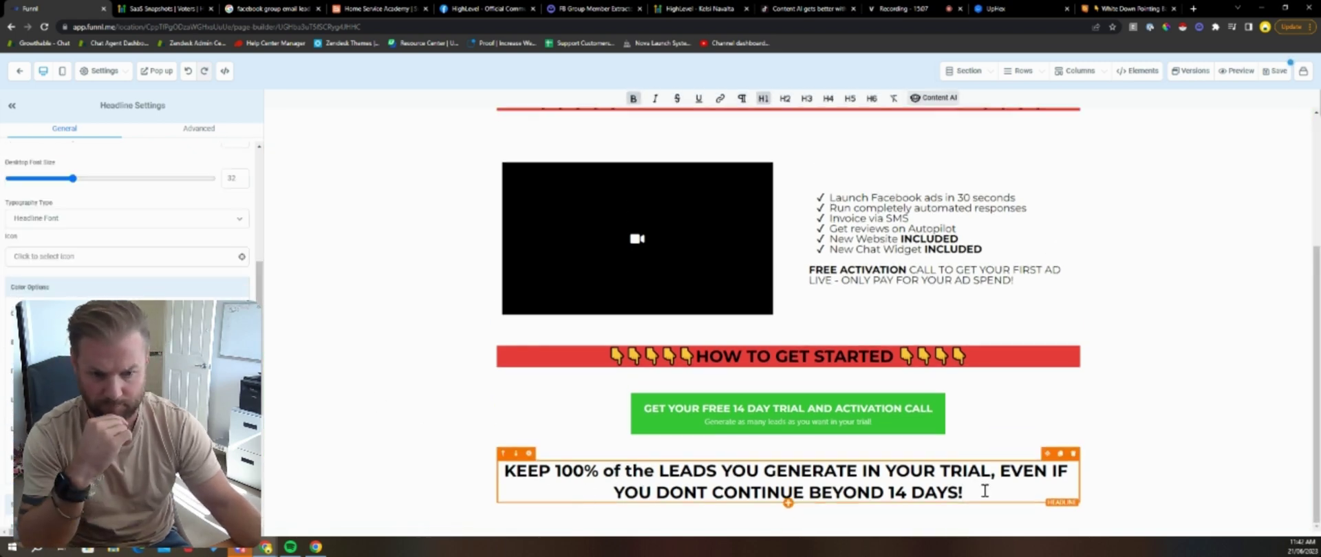
Step: Give the lower headline an orange background color
{"action": "left_click_drag", "start_coordinate": [985, 491], "coordinate": [322, 418]}
{"action": "left_click", "coordinate": [572, 471]}
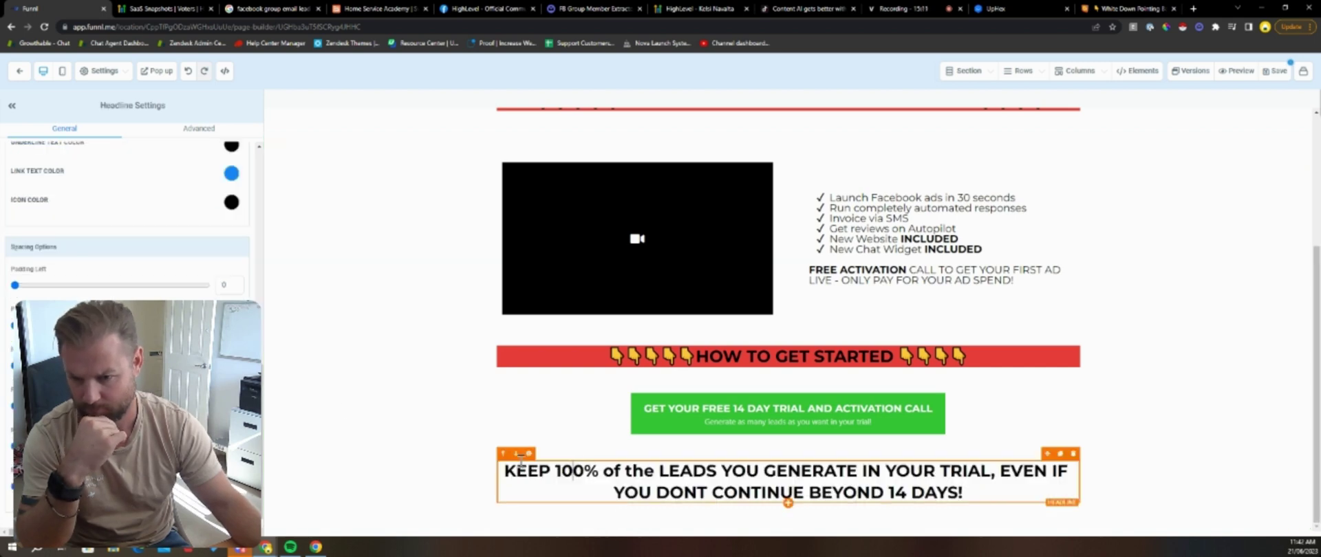
{"action": "scroll", "coordinate": [148, 237], "scroll_direction": "up", "scroll_amount": 8}
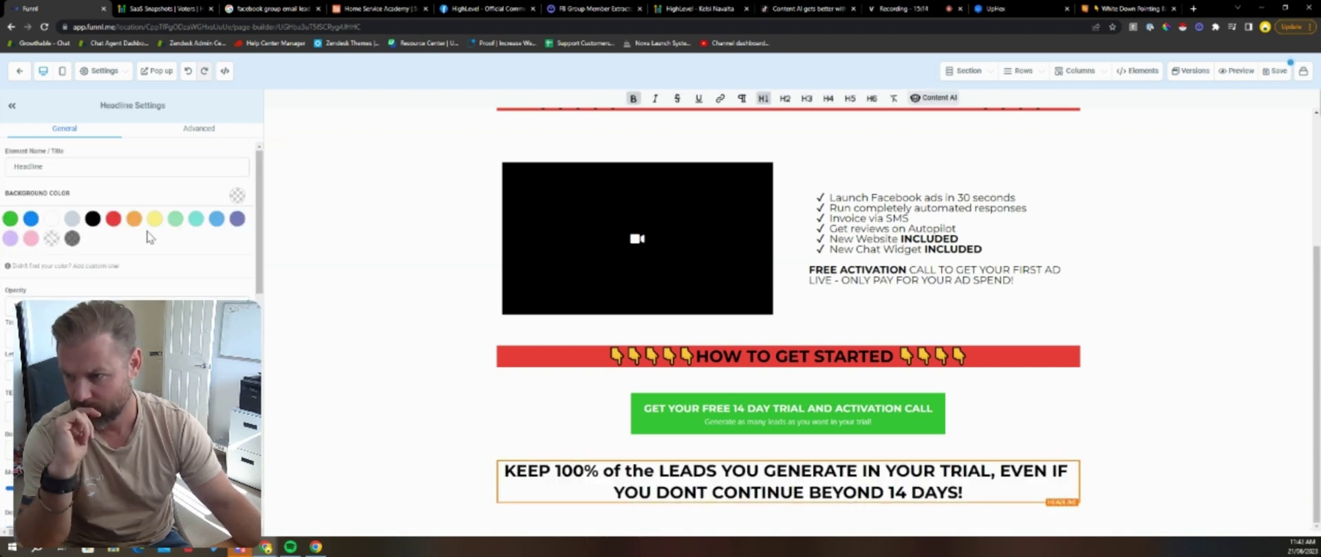
{"action": "left_click", "coordinate": [134, 219]}
{"action": "left_click", "coordinate": [317, 259]}
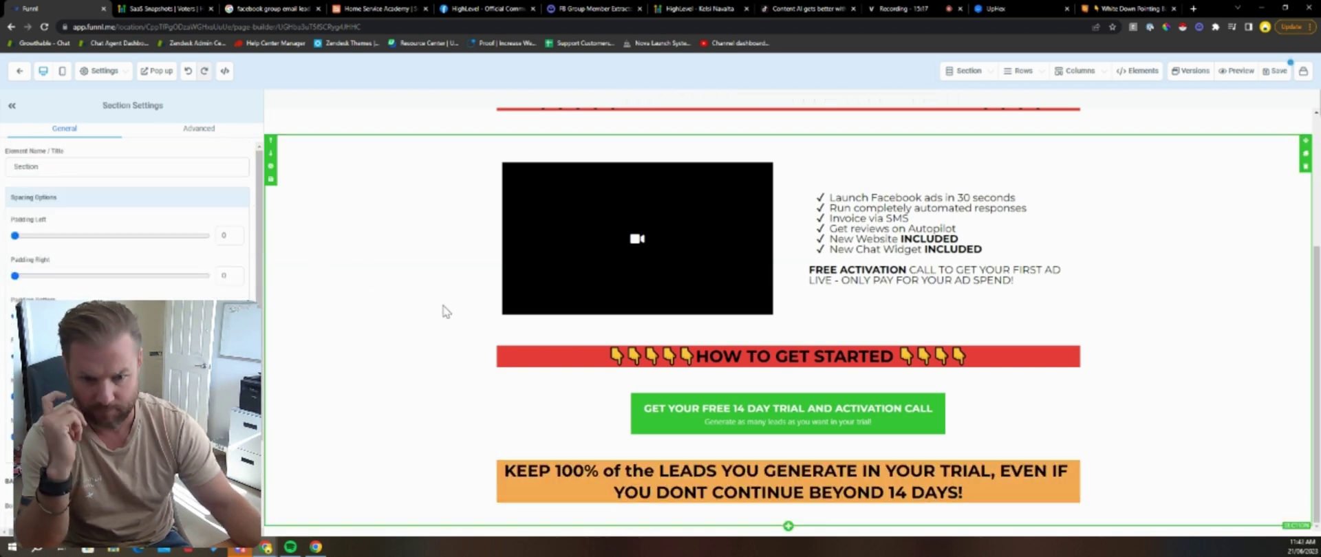
{"action": "left_click", "coordinate": [1000, 489]}
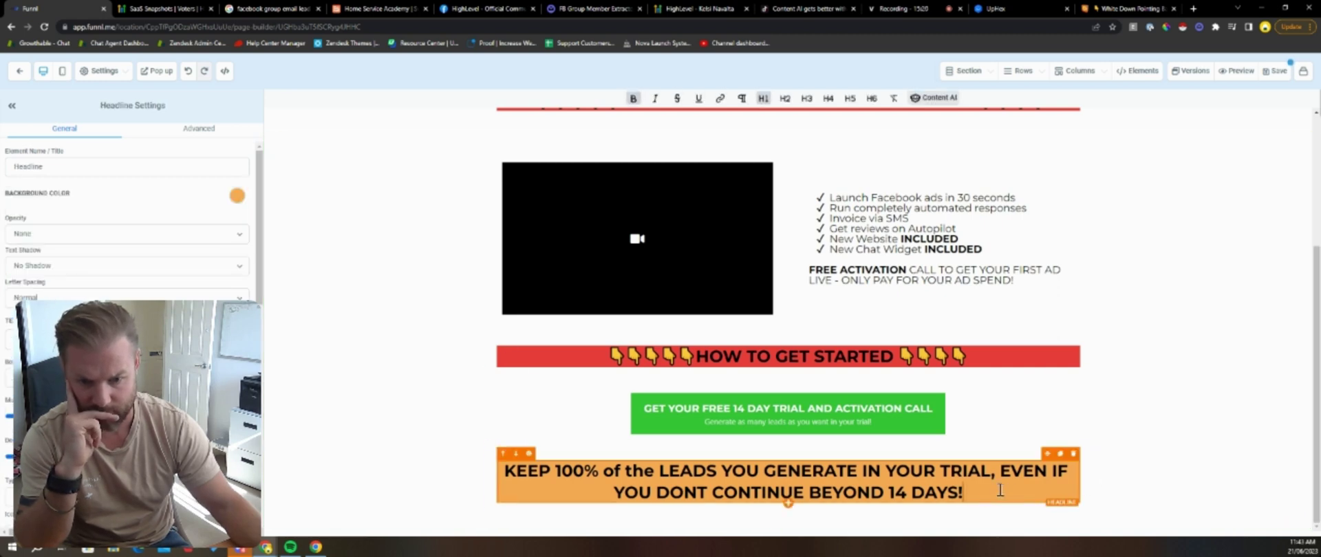
Step: Search Emojipedia for 'money' and copy the Dollar Banknote emoji
{"action": "left_click", "coordinate": [1129, 8]}
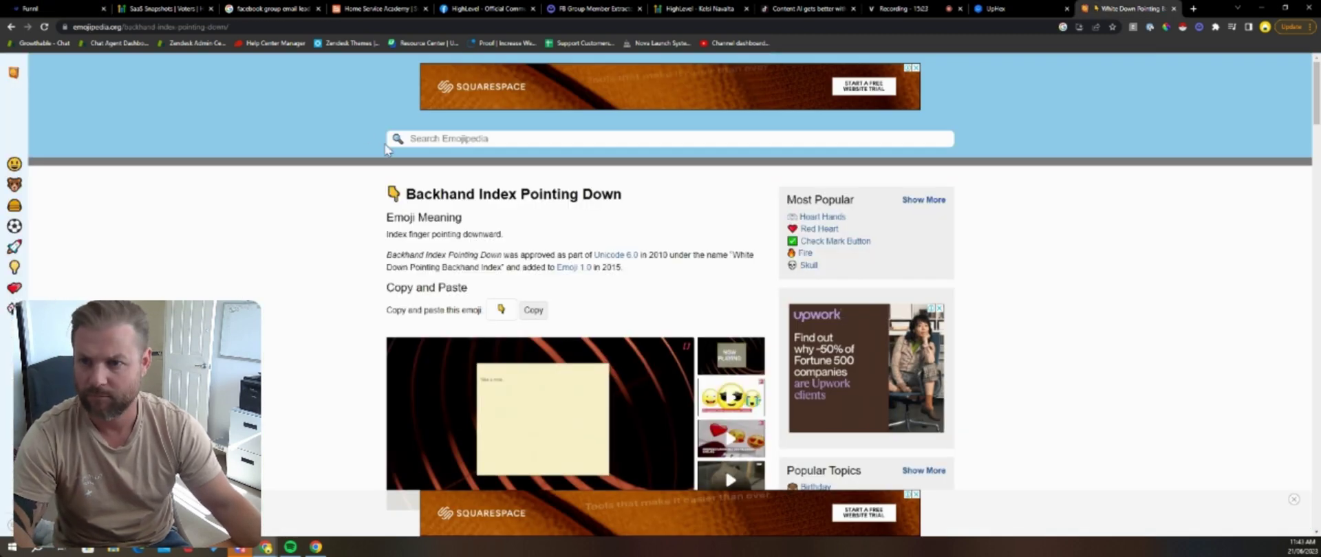
{"action": "left_click", "coordinate": [447, 143]}
{"action": "type", "text": "money"}
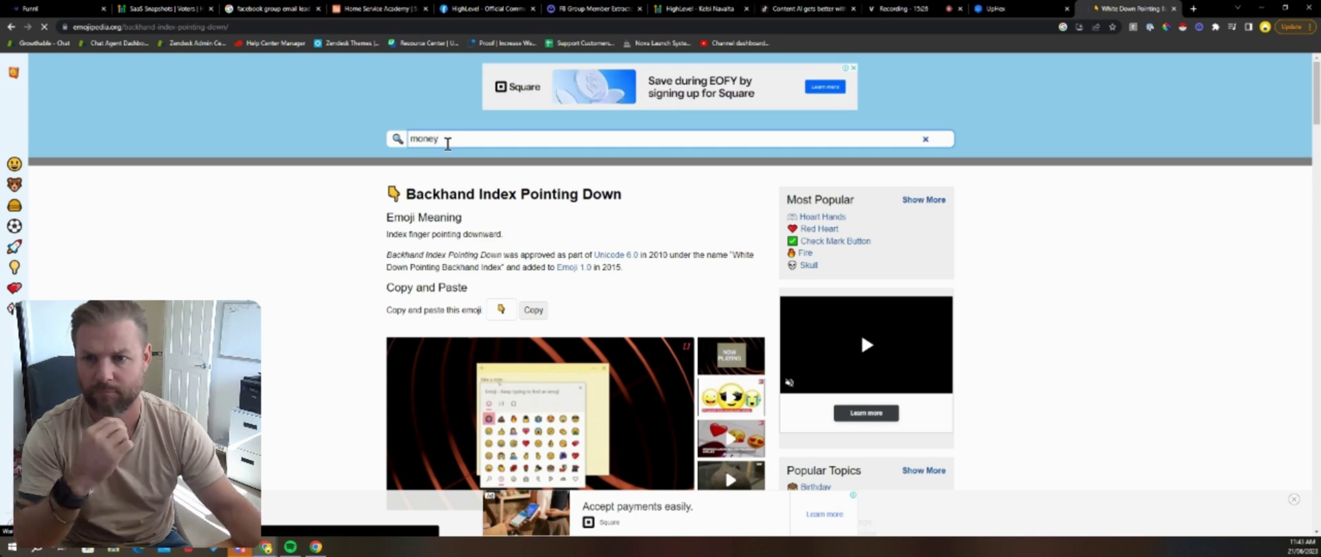
{"action": "key", "text": "Return"}
{"action": "scroll", "coordinate": [551, 309], "scroll_direction": "down", "scroll_amount": 2}
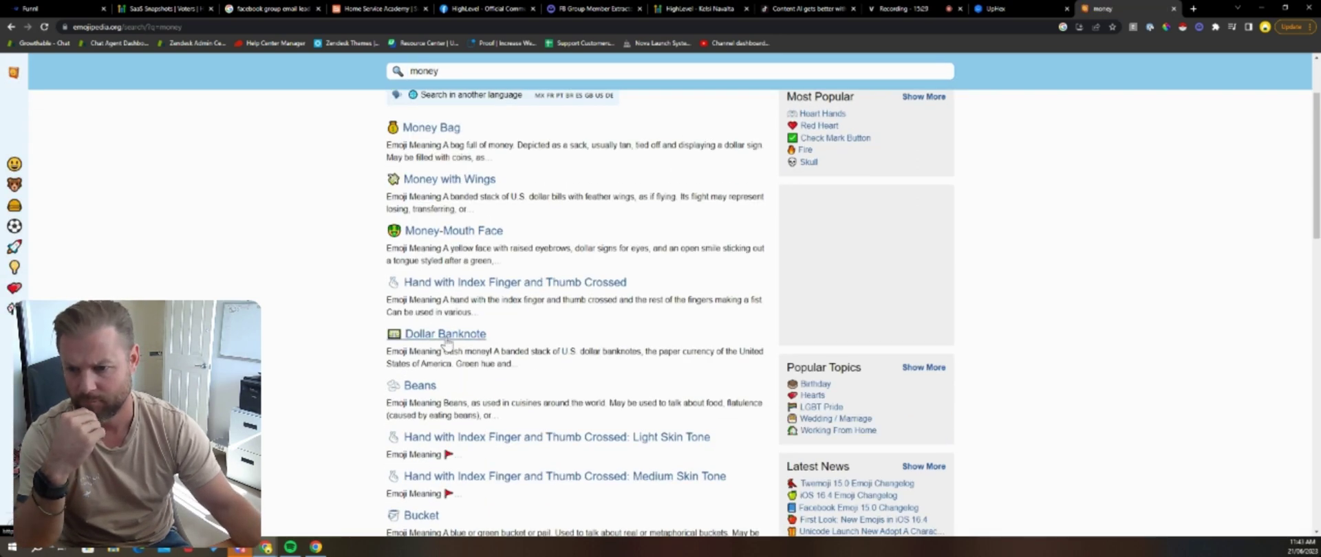
{"action": "left_click", "coordinate": [447, 344]}
{"action": "left_click", "coordinate": [533, 368]}
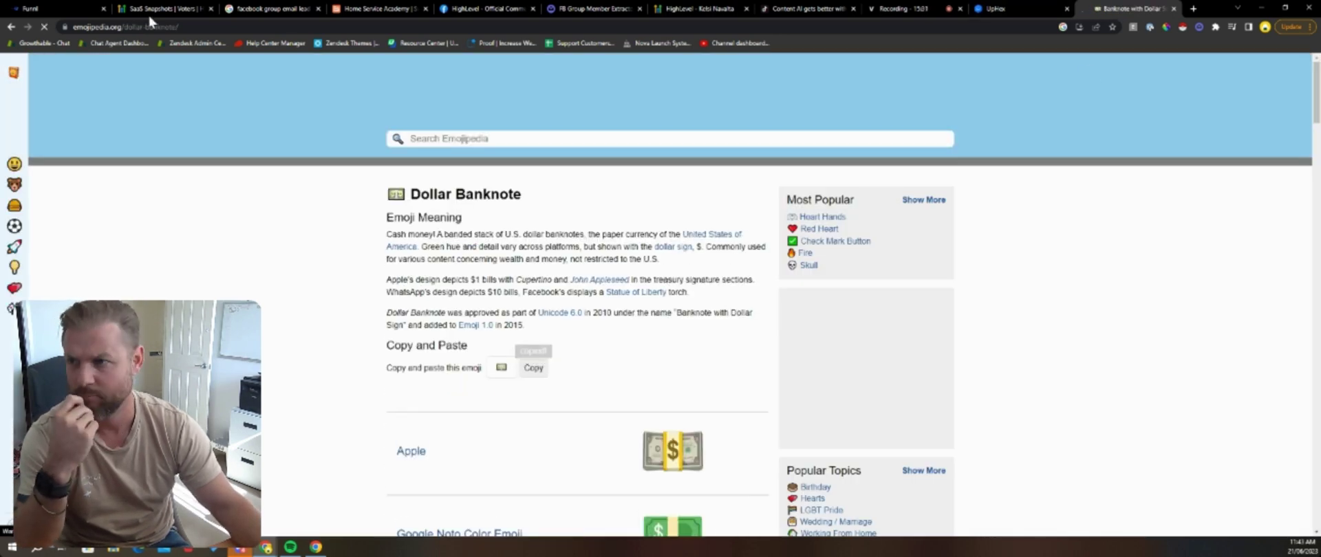
Step: Paste three dollar banknote emojis after '14 DAYS!' in the orange headline
{"action": "left_click", "coordinate": [55, 8]}
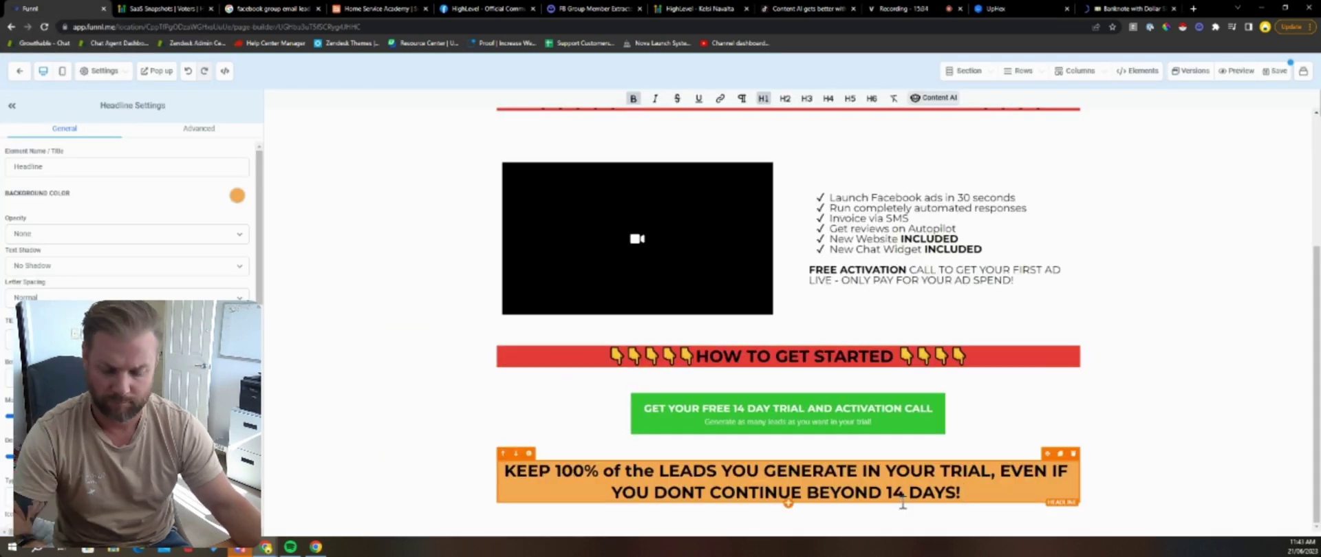
{"action": "key", "text": "ctrl+v"}
{"action": "key", "text": "ctrl+v"}
{"action": "key", "text": "ctrl+v"}
{"action": "left_click", "coordinate": [406, 379]}
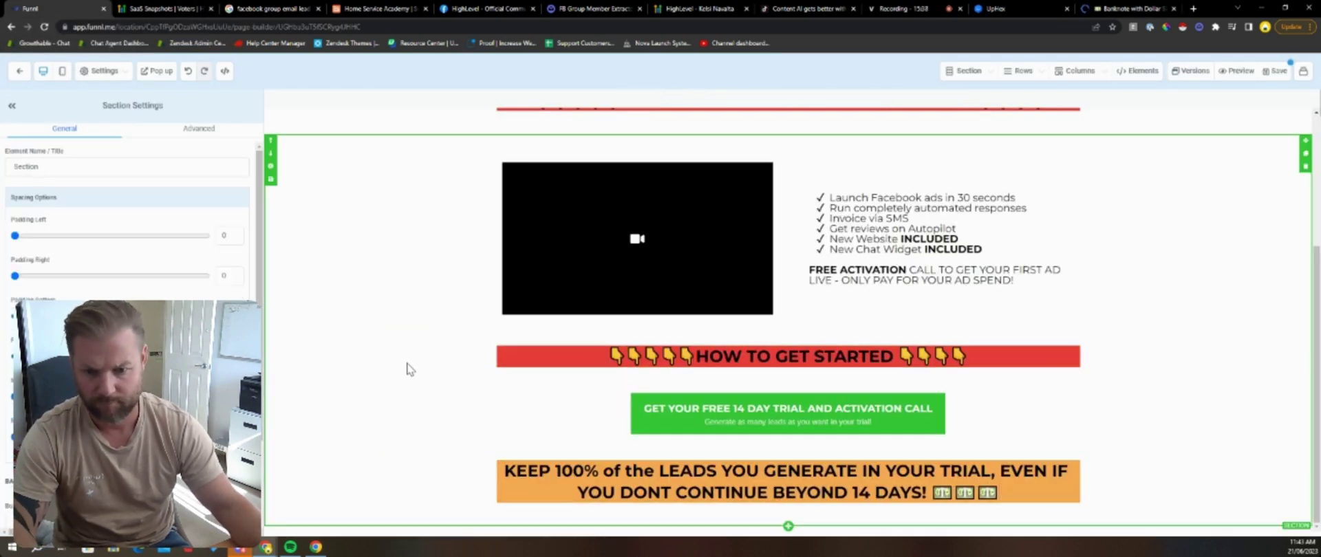
{"action": "left_click", "coordinate": [856, 413]}
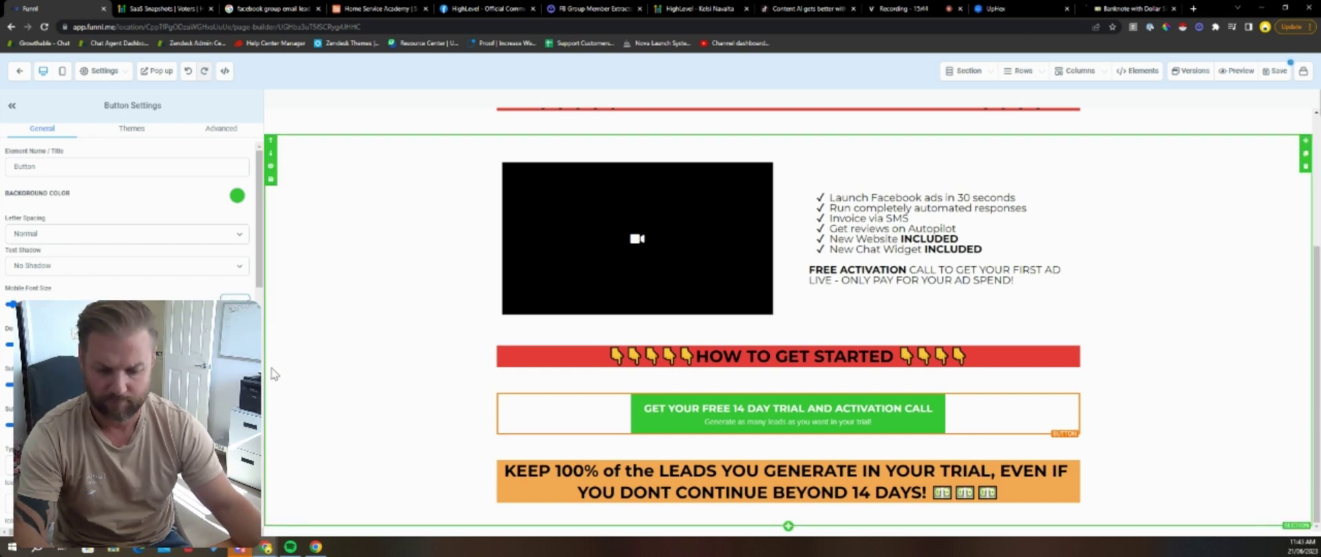
Step: Enter 4035 as the free trial button's font size and check the result on the page
{"action": "type", "text": "40"}
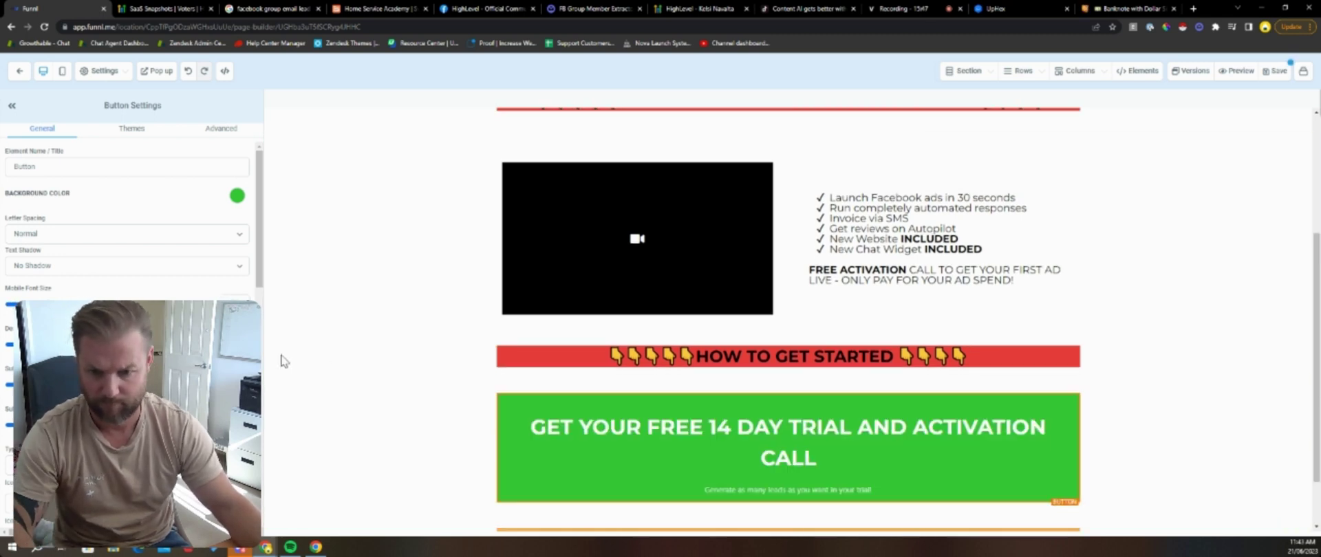
{"action": "type", "text": "35"}
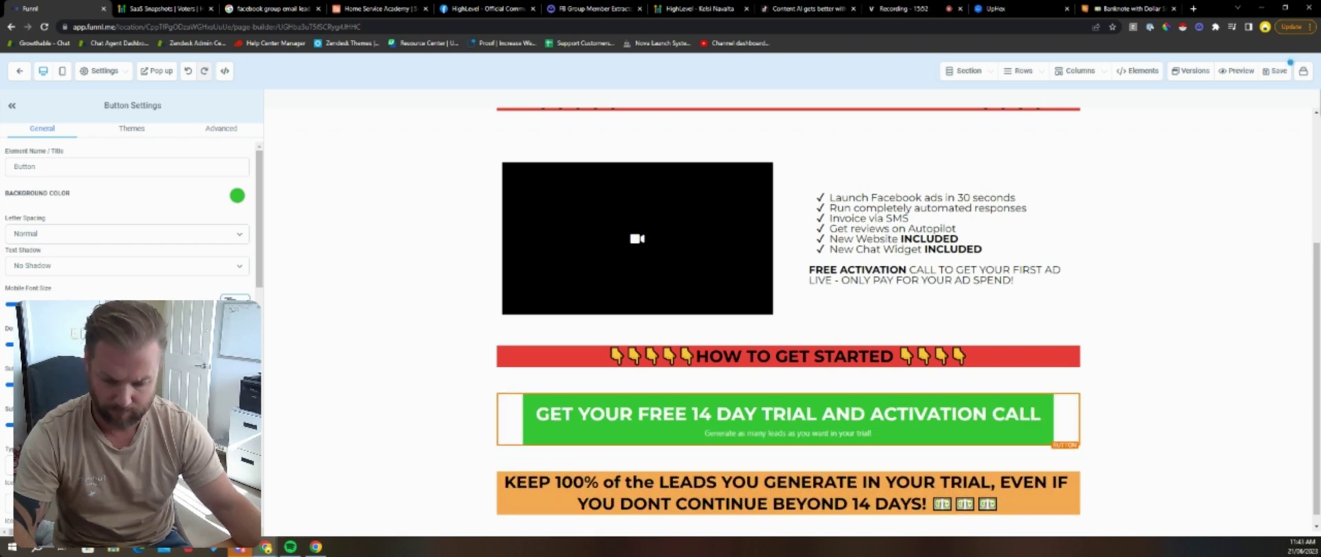
{"action": "left_click", "coordinate": [297, 322]}
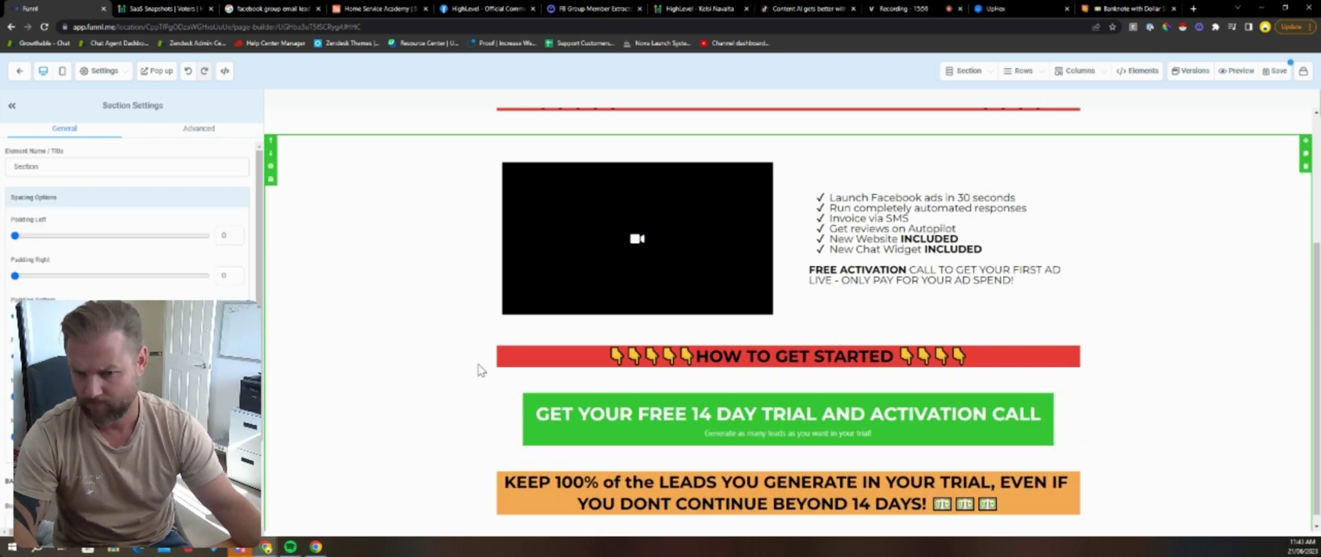
{"action": "left_click", "coordinate": [578, 431]}
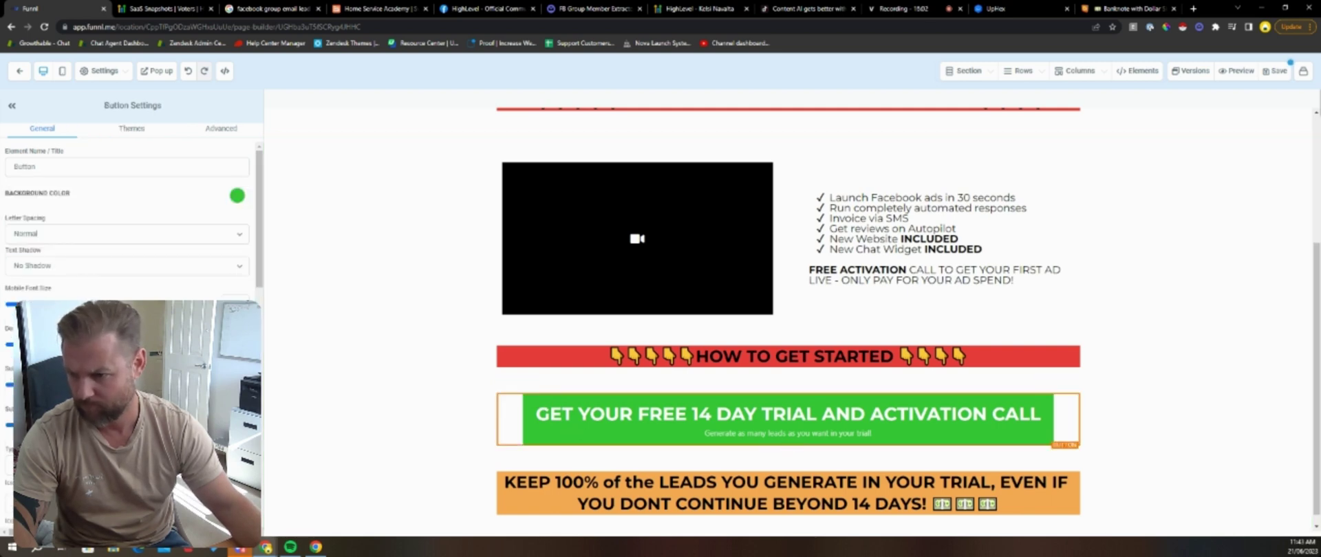
{"action": "left_click", "coordinate": [332, 316]}
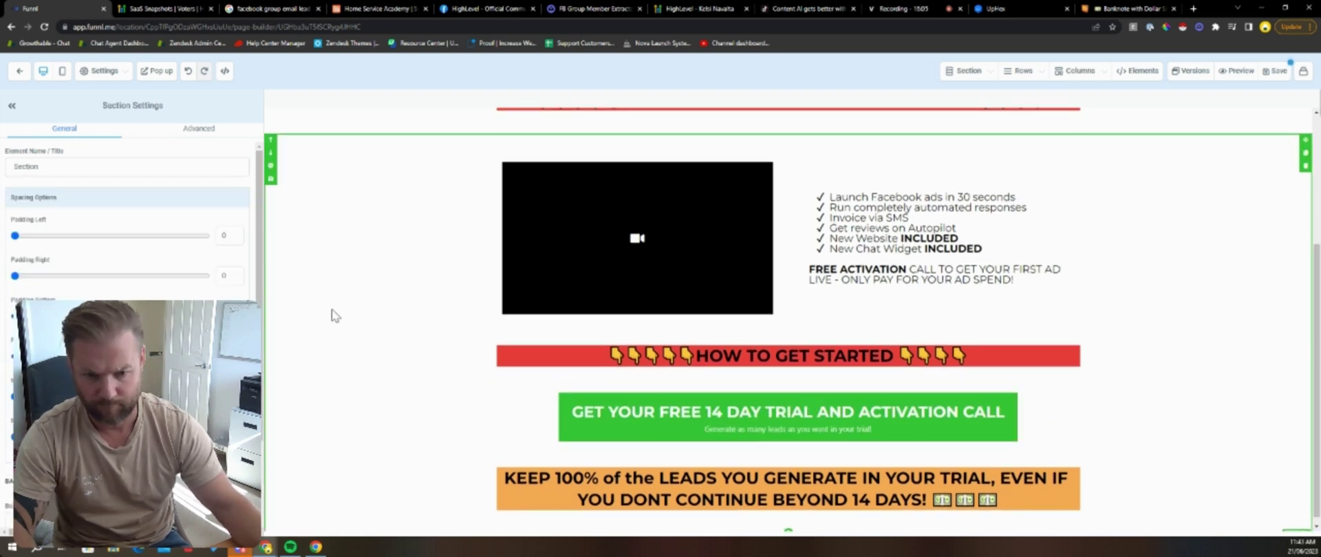
{"action": "scroll", "coordinate": [405, 347], "scroll_direction": "up", "scroll_amount": 3}
{"action": "scroll", "coordinate": [405, 346], "scroll_direction": "down", "scroll_amount": 3}
{"action": "scroll", "coordinate": [392, 330], "scroll_direction": "up", "scroll_amount": 3}
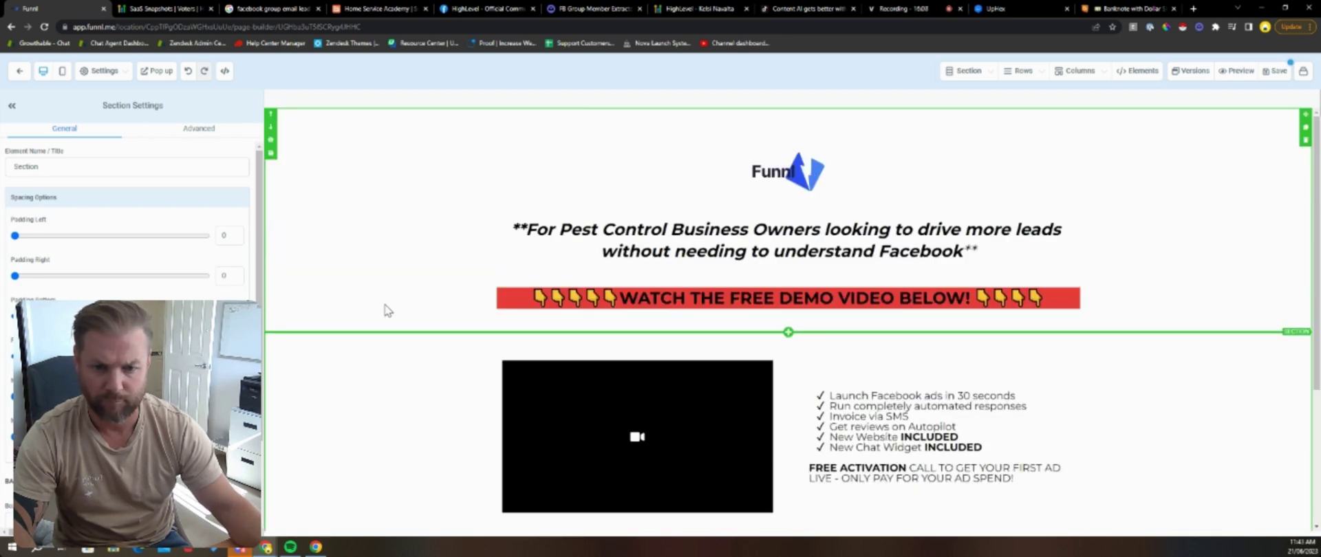
{"action": "scroll", "coordinate": [387, 311], "scroll_direction": "down", "scroll_amount": 3}
{"action": "left_click", "coordinate": [715, 271]}
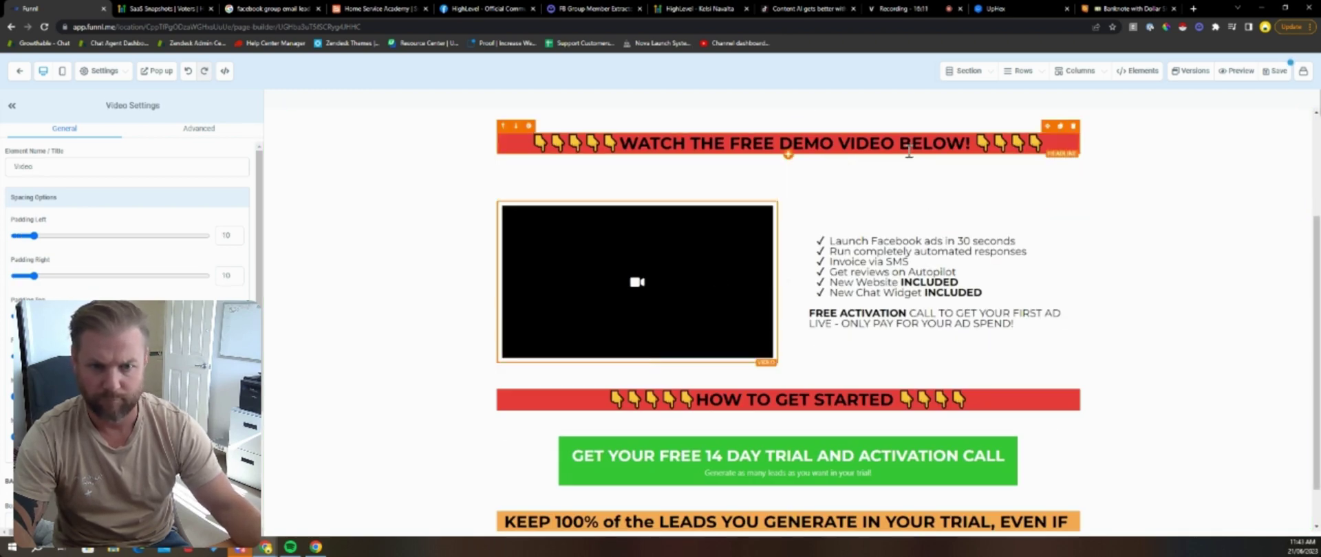
{"action": "scroll", "coordinate": [909, 151], "scroll_direction": "up", "scroll_amount": 3}
{"action": "scroll", "coordinate": [412, 244], "scroll_direction": "down", "scroll_amount": 5}
{"action": "scroll", "coordinate": [1006, 294], "scroll_direction": "up", "scroll_amount": 5}
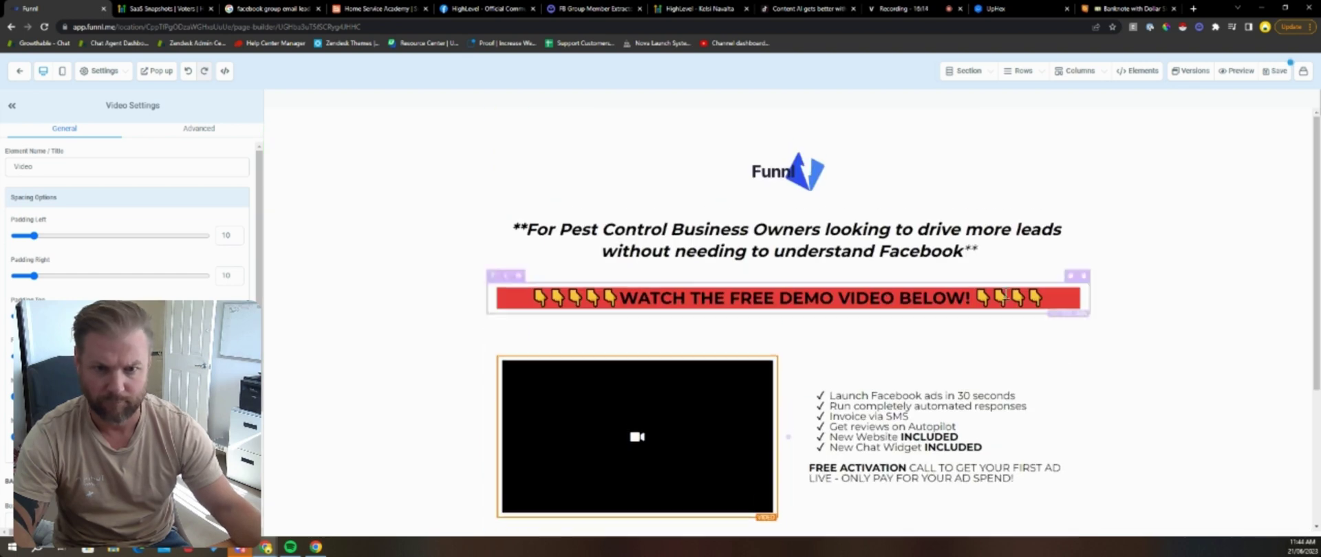
Step: Insert 'local Pest Control' before Facebook, delete the 30, and add 'drive REVENUE' to bullet two
{"action": "left_click", "coordinate": [872, 397]}
{"action": "type", "text": "loc"}
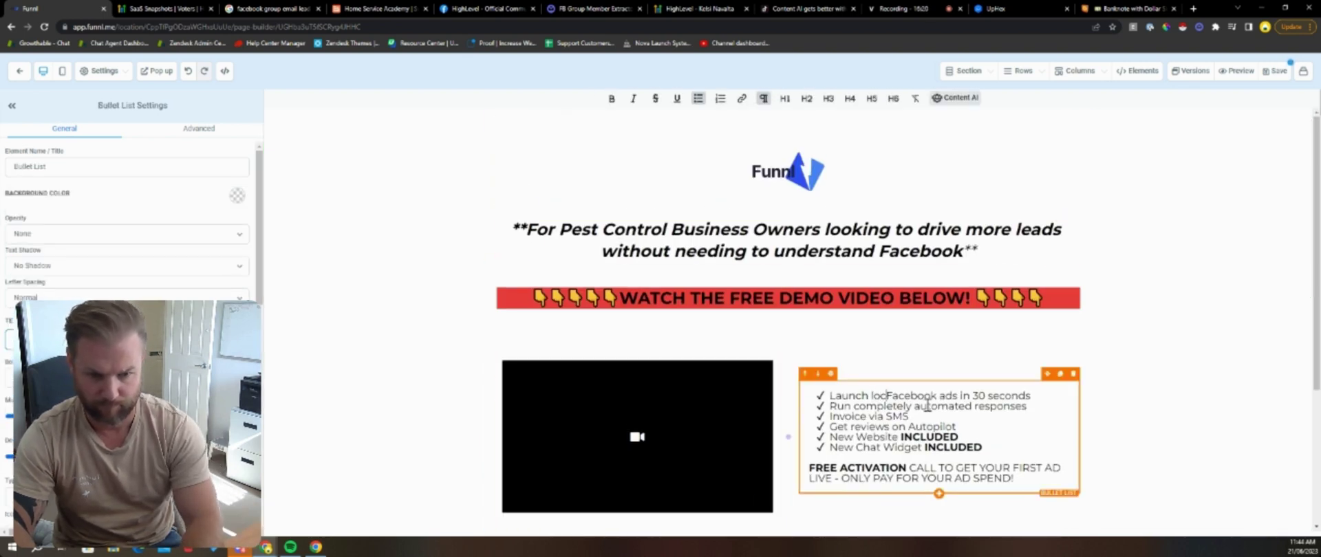
{"action": "type", "text": "al Pest Control"}
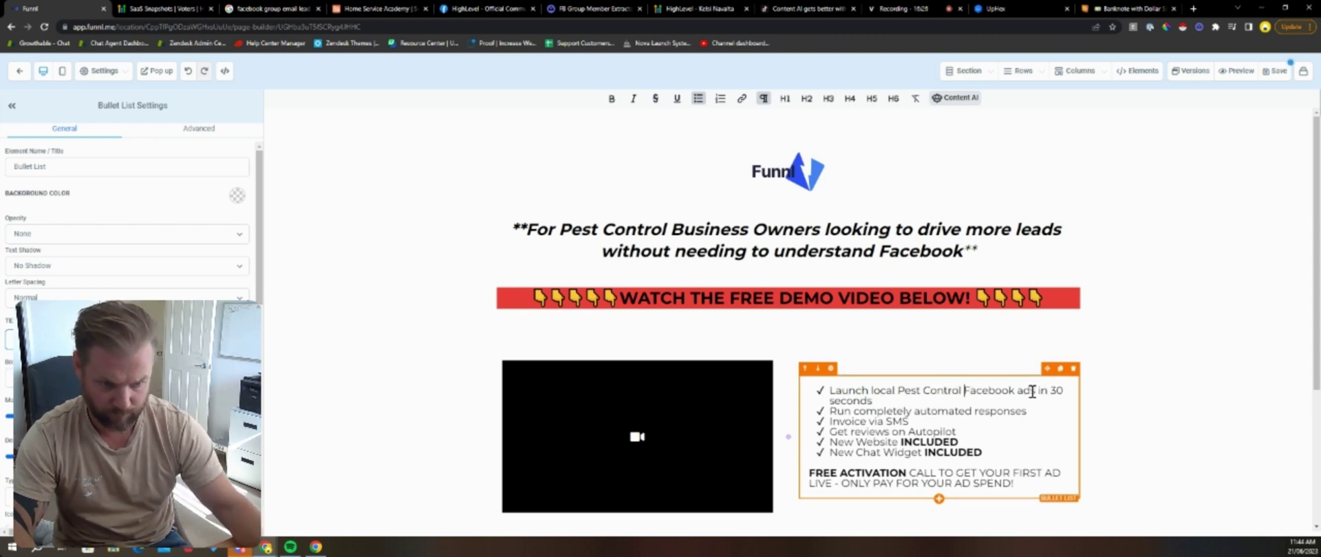
{"action": "double_click", "coordinate": [1056, 391]}
{"action": "key", "text": "BackSpace"}
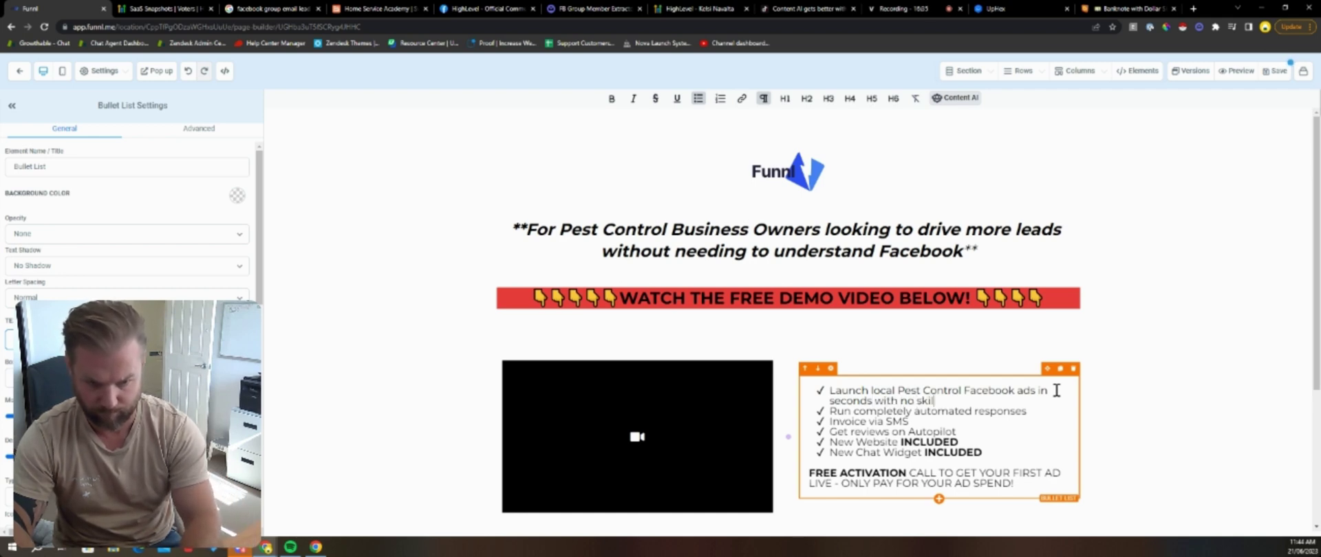
{"action": "key", "text": "BackSpace"}
{"action": "key", "text": "BackSpace"}
{"action": "key", "text": "BackSpace"}
{"action": "key", "text": "BackSpace"}
{"action": "type", "text": "knowlege o"}
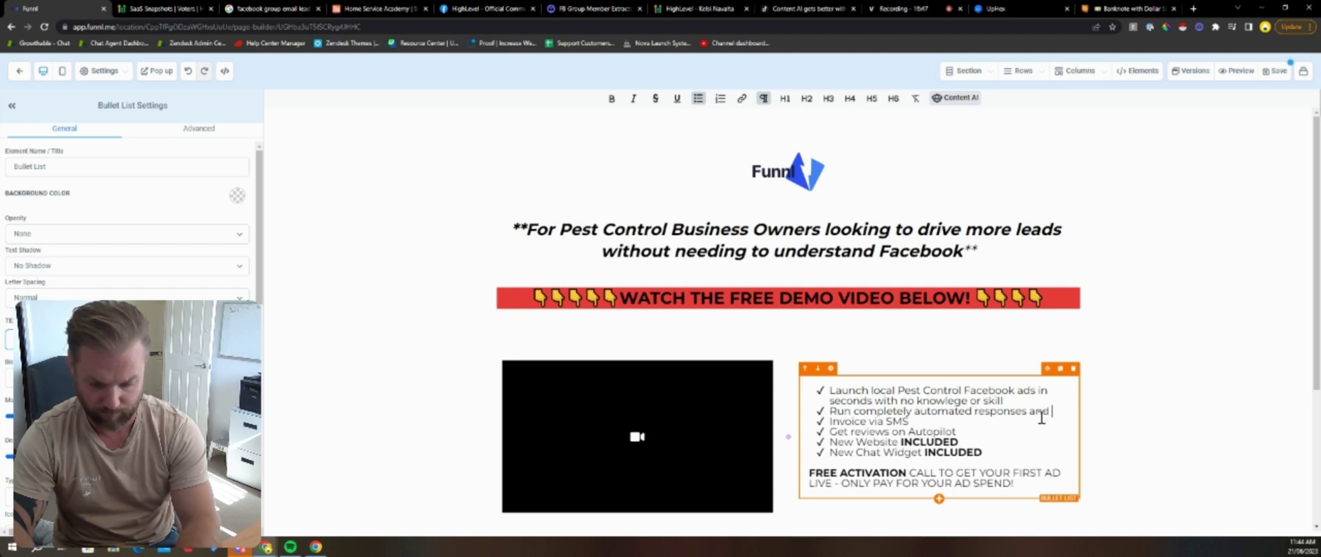
{"action": "type", "text": "rive REVENUE 💵💵💵"}
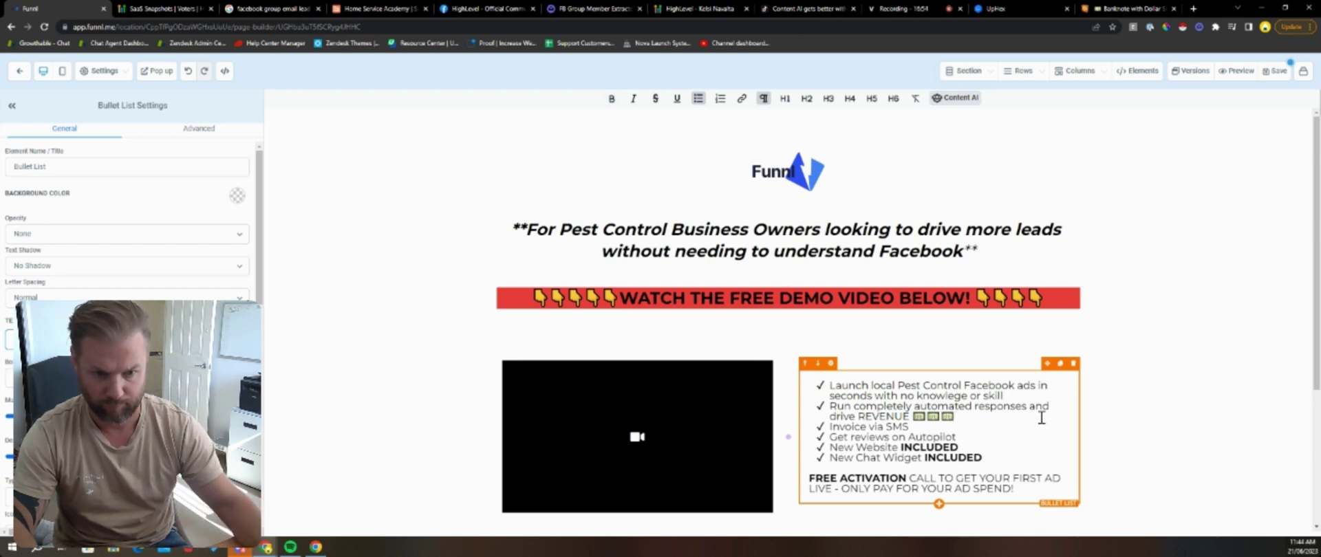
{"action": "left_click", "coordinate": [1194, 389]}
{"action": "scroll", "coordinate": [628, 309], "scroll_direction": "down", "scroll_amount": 3}
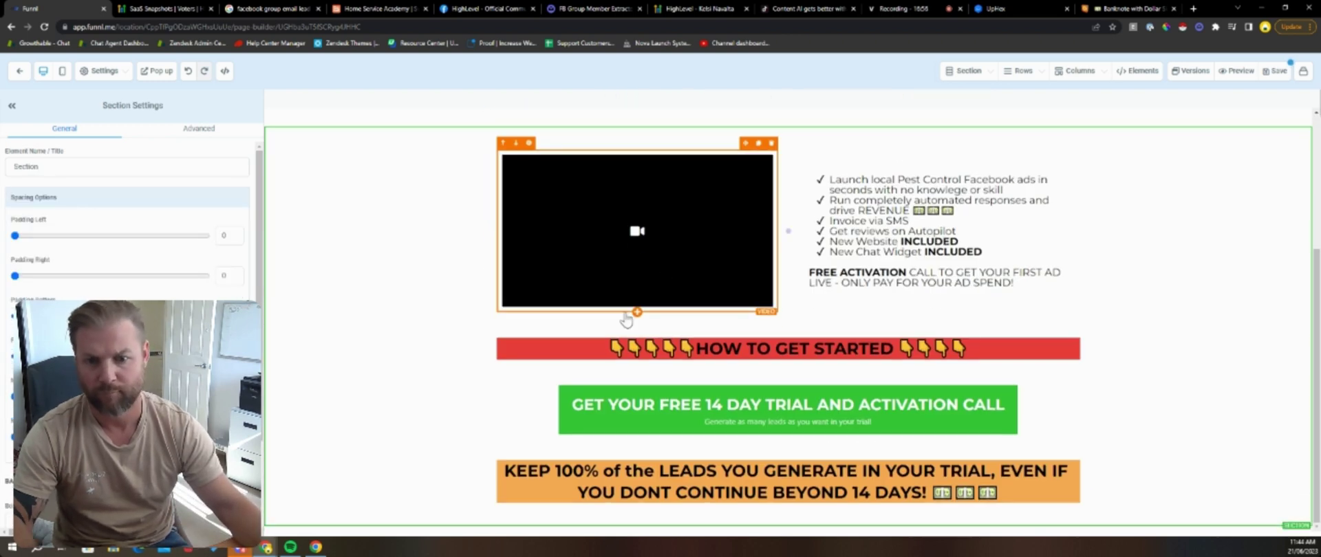
{"action": "scroll", "coordinate": [448, 227], "scroll_direction": "up", "scroll_amount": 3}
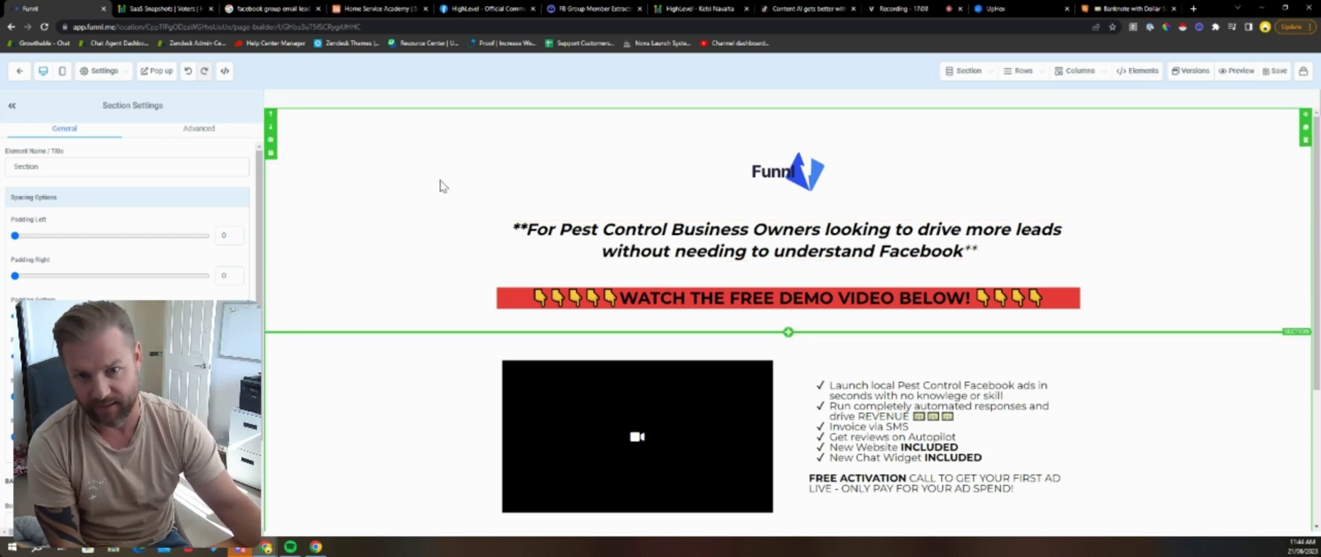
{"action": "scroll", "coordinate": [406, 206], "scroll_direction": "down", "scroll_amount": 3}
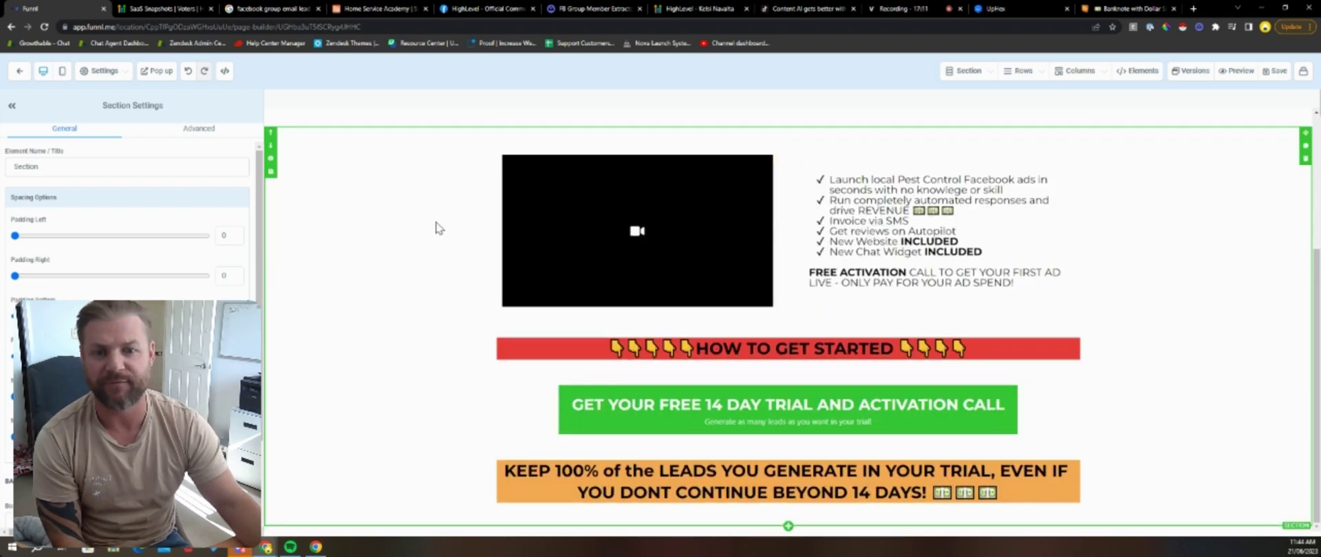
{"action": "scroll", "coordinate": [427, 213], "scroll_direction": "up", "scroll_amount": 3}
{"action": "scroll", "coordinate": [457, 204], "scroll_direction": "down", "scroll_amount": 3}
{"action": "scroll", "coordinate": [457, 204], "scroll_direction": "up", "scroll_amount": 3}
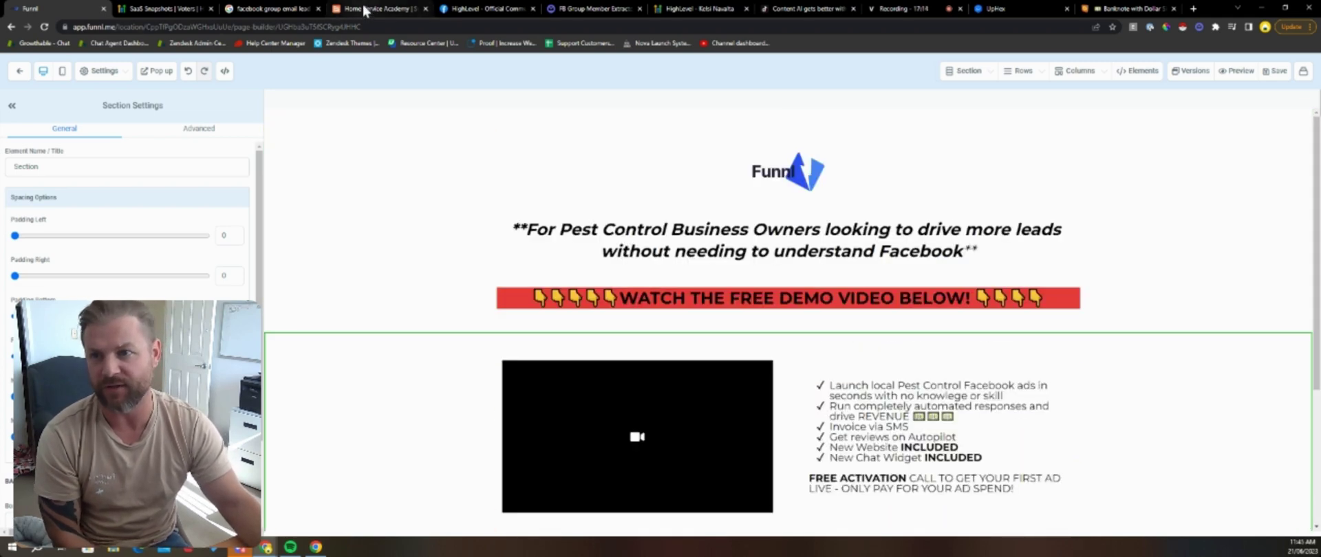
{"action": "left_click", "coordinate": [364, 9]}
{"action": "scroll", "coordinate": [517, 318], "scroll_direction": "up", "scroll_amount": 5}
{"action": "left_click", "coordinate": [433, 9]}
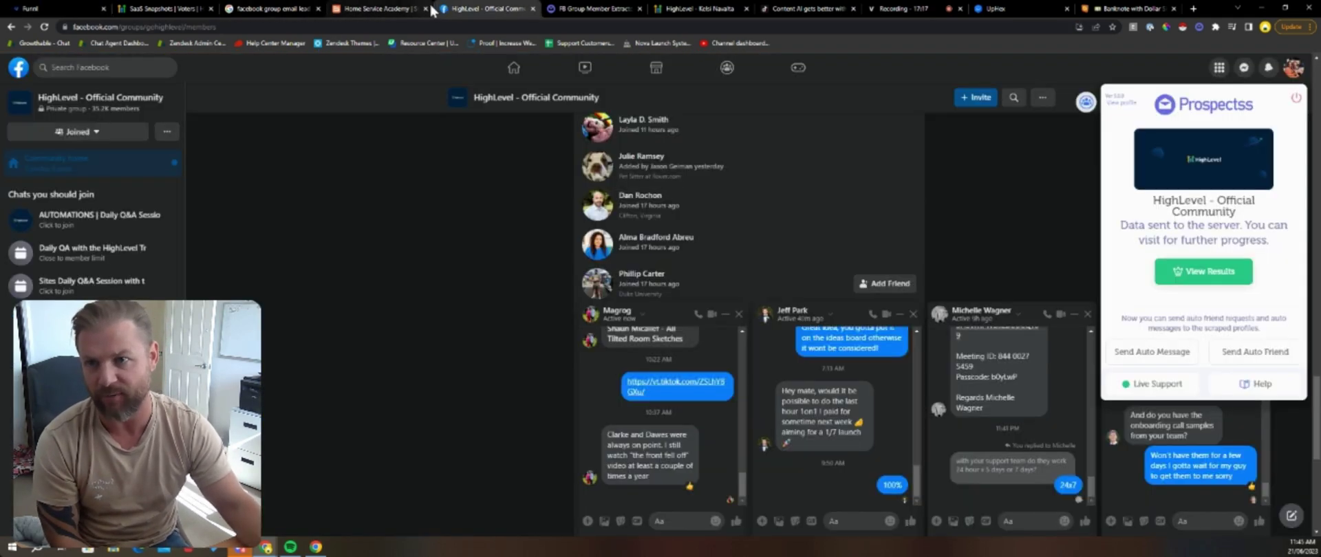
{"action": "left_click", "coordinate": [395, 9]}
{"action": "left_click", "coordinate": [425, 9]}
{"action": "left_click", "coordinate": [275, 9]}
{"action": "left_click", "coordinate": [318, 9]}
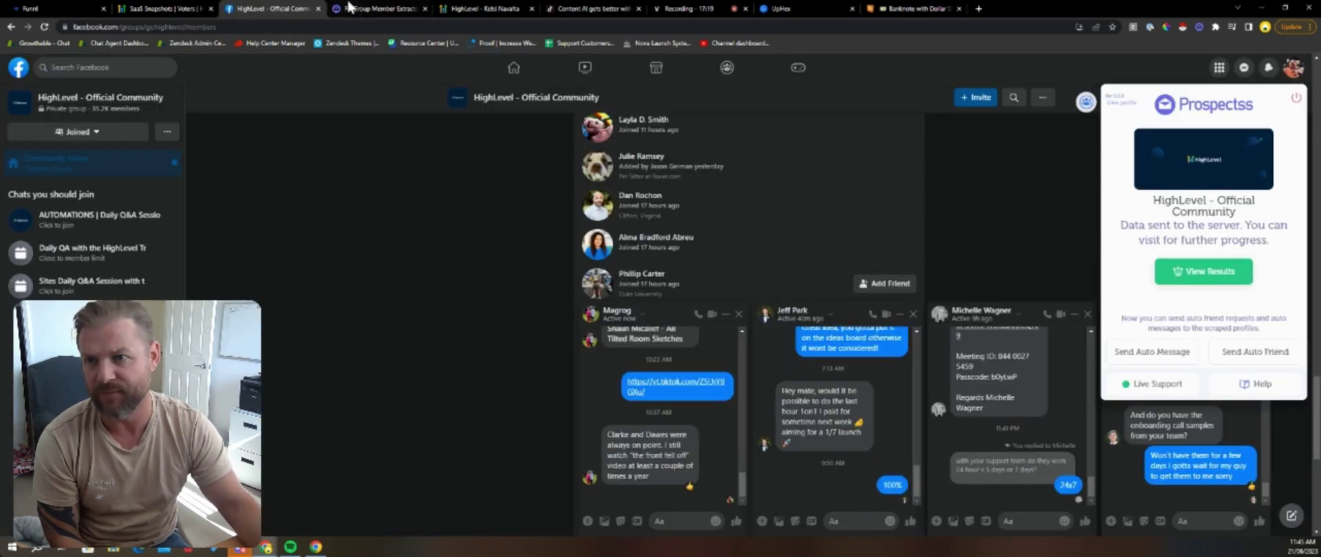
{"action": "left_click", "coordinate": [349, 9]}
{"action": "left_click", "coordinate": [275, 9]}
{"action": "left_click", "coordinate": [372, 9]}
{"action": "left_click", "coordinate": [275, 9]}
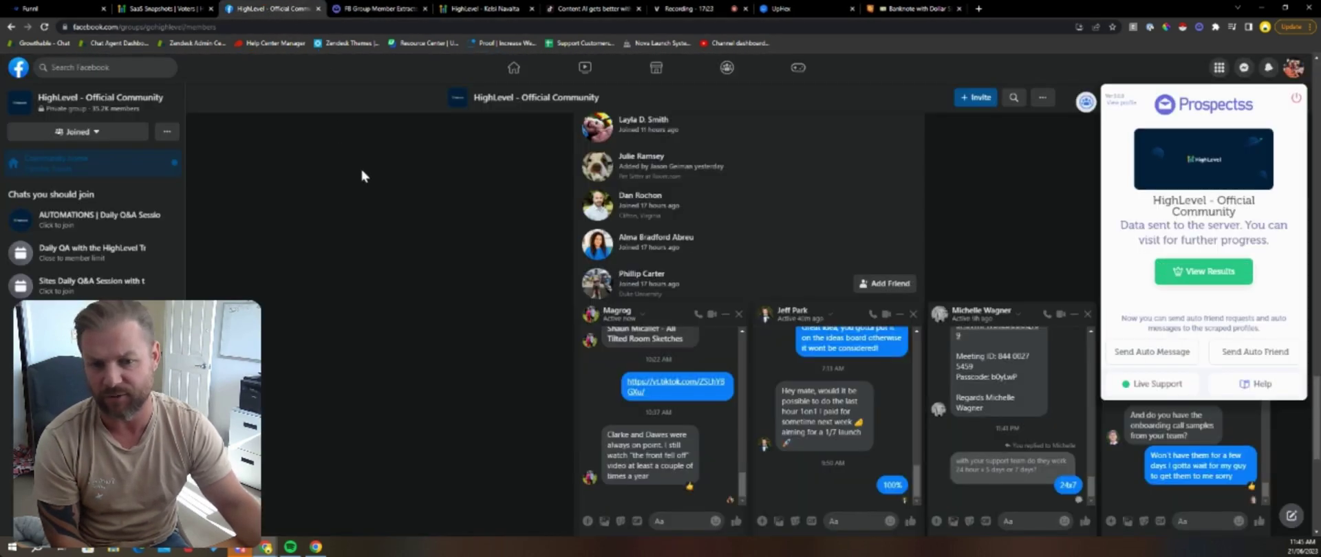
{"action": "key", "text": "ctrl+1"}
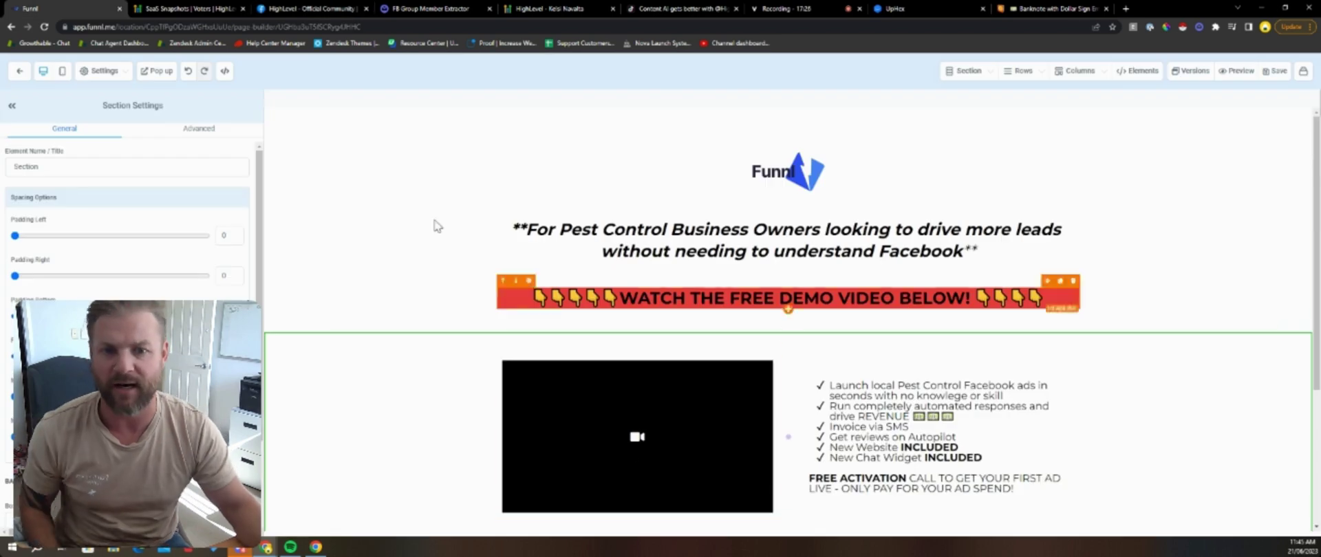
Step: Add a single-column row with a headline element to the page popup
{"action": "scroll", "coordinate": [436, 226], "scroll_direction": "down", "scroll_amount": 3}
{"action": "scroll", "coordinate": [627, 273], "scroll_direction": "up", "scroll_amount": 3}
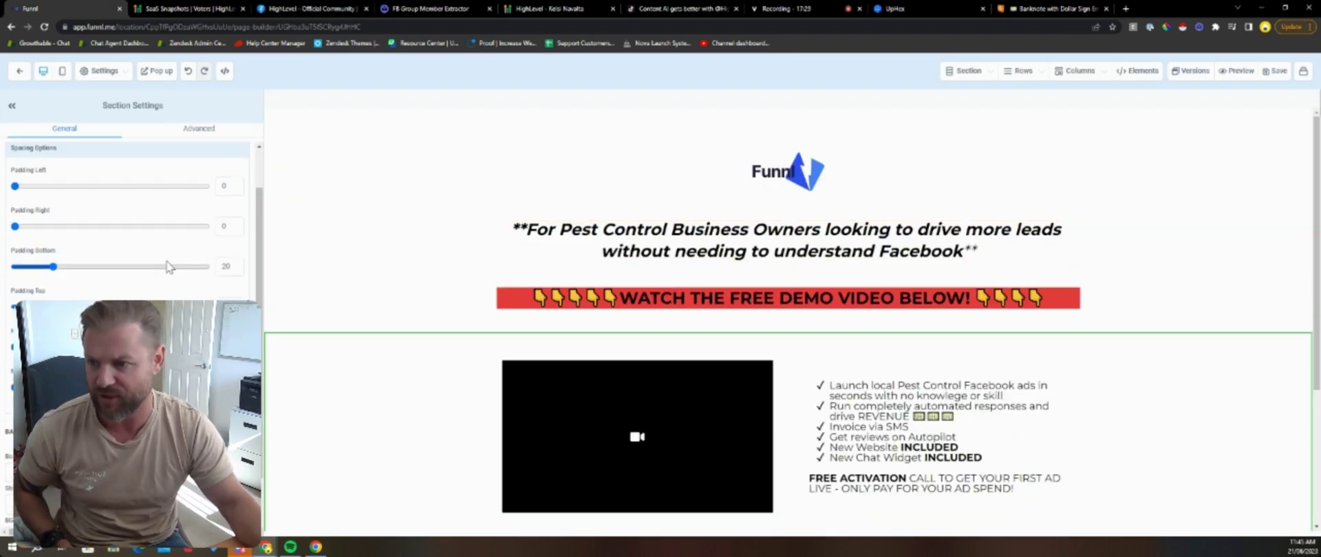
{"action": "left_click", "coordinate": [157, 71]}
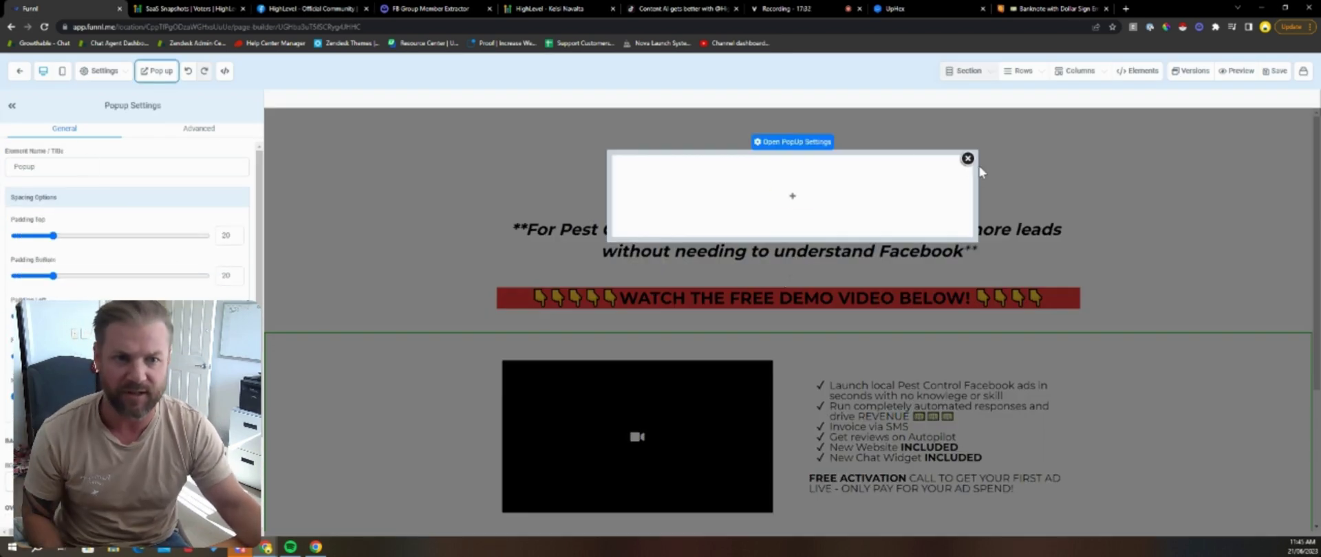
{"action": "left_click", "coordinate": [967, 159]}
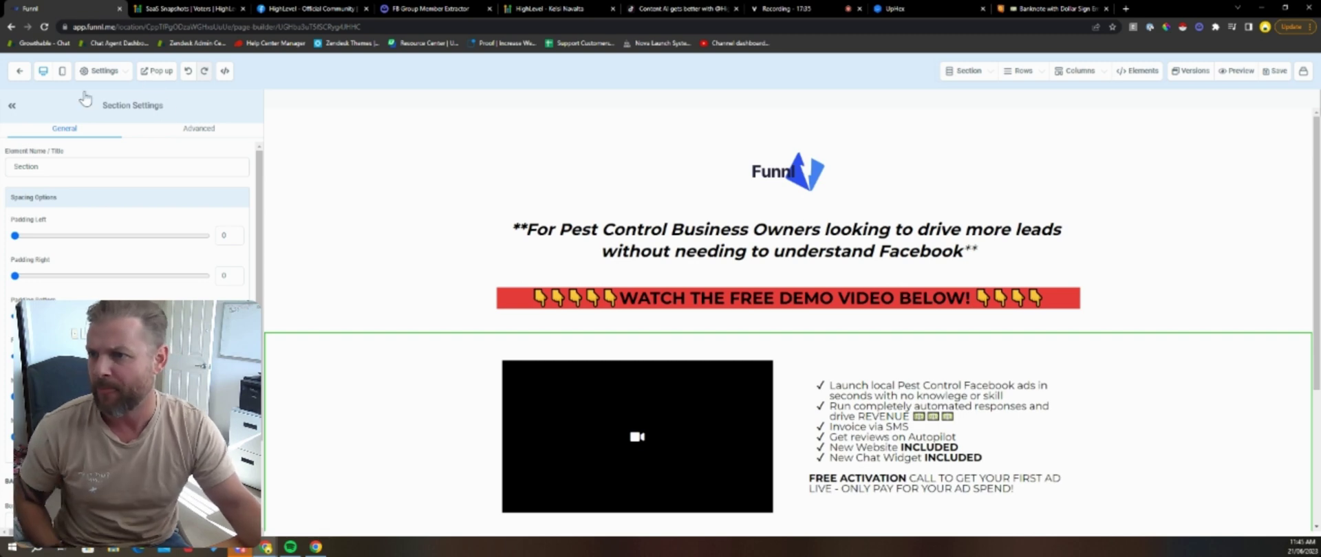
{"action": "left_click", "coordinate": [158, 71]}
{"action": "left_click", "coordinate": [791, 193]}
{"action": "left_click", "coordinate": [1189, 203]}
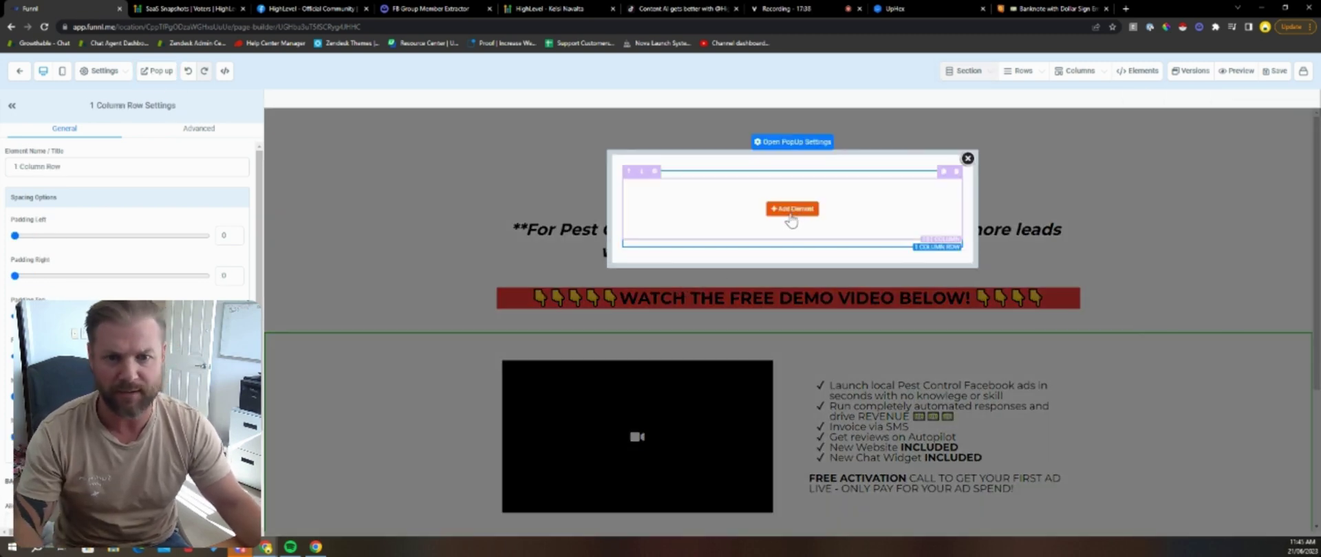
{"action": "left_click", "coordinate": [792, 212]}
{"action": "left_click", "coordinate": [1125, 136]}
Step: Type the headline WAIT! BONUS MODULE! Reputation Management on Autopilot (Google Reviews!)
{"action": "triple_click", "coordinate": [769, 194]}
{"action": "type", "text": "*"}
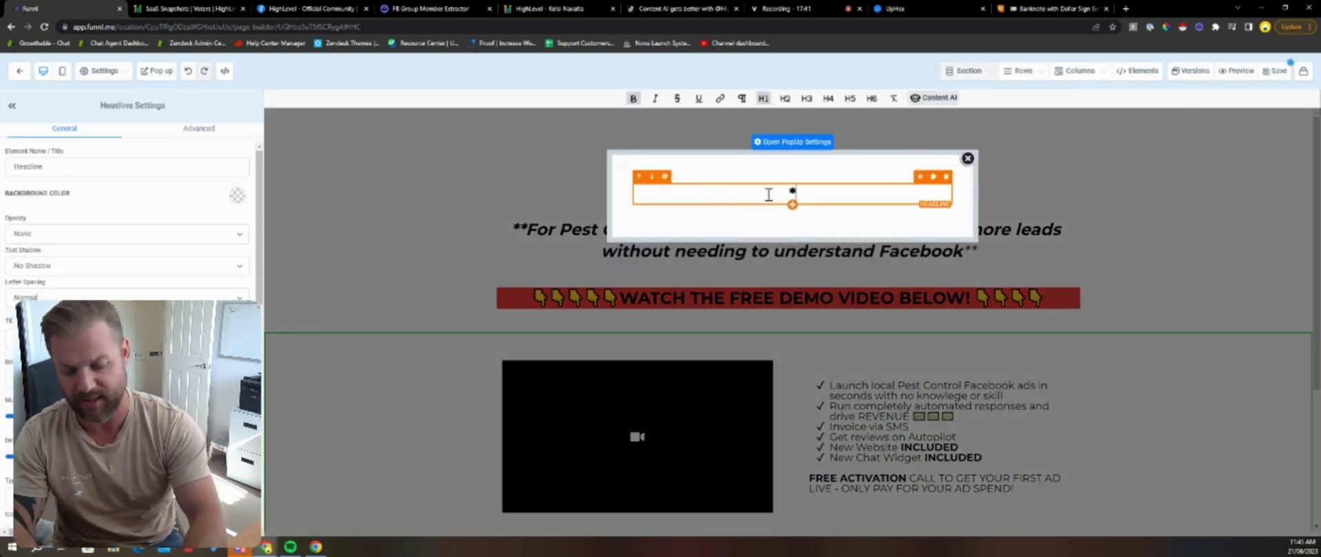
{"action": "type", "text": "*BONUS"}
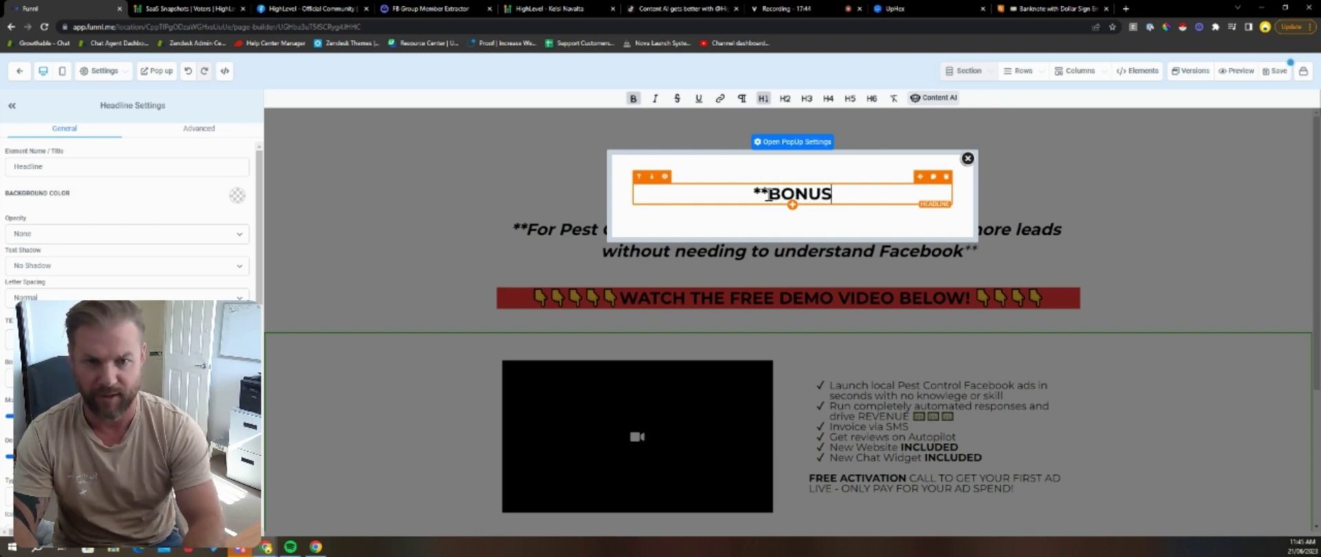
{"action": "key", "text": "Return"}
{"action": "type", "text": "Rept"}
{"action": "key", "text": "BackSpace"}
{"action": "key", "text": "BackSpace"}
{"action": "key", "text": "BackSpace"}
{"action": "key", "text": "BackSpace"}
{"action": "key", "text": "BackSpace"}
{"action": "key", "text": "BackSpace"}
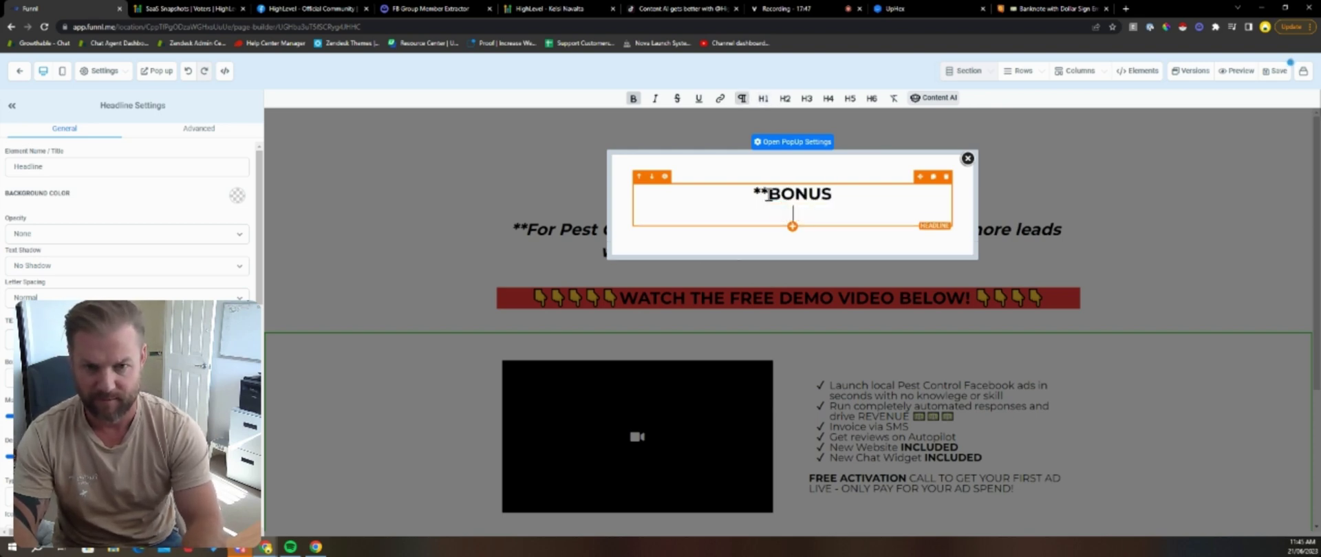
{"action": "type", "text": "S MODUE"}
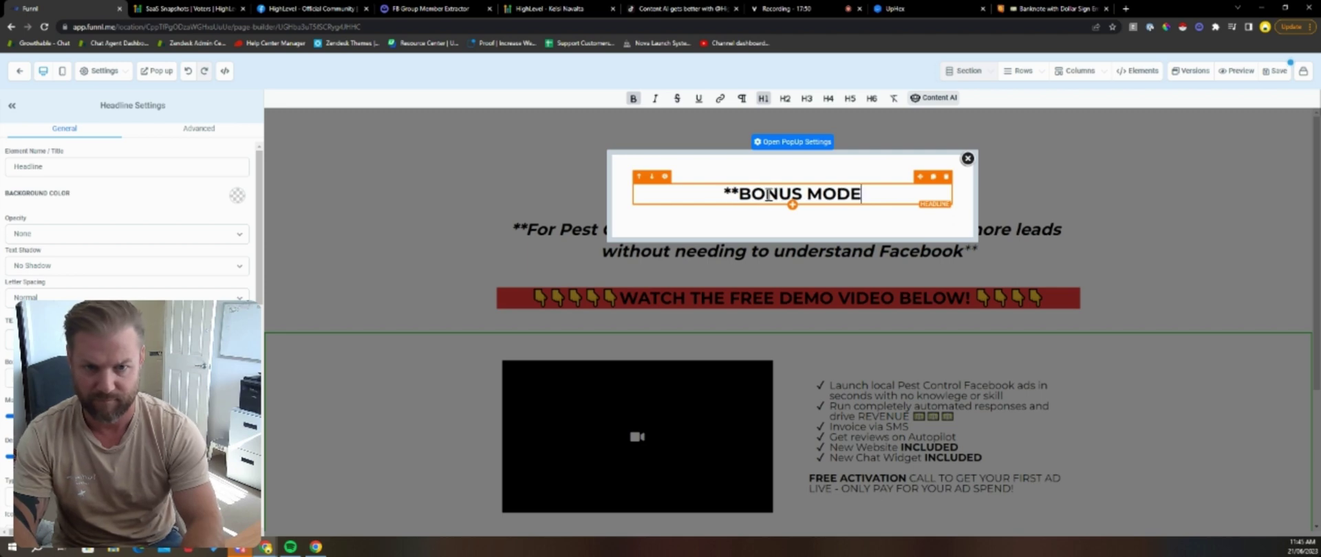
{"action": "key", "text": "BackSpace"}
{"action": "type", "text": "LE!"}
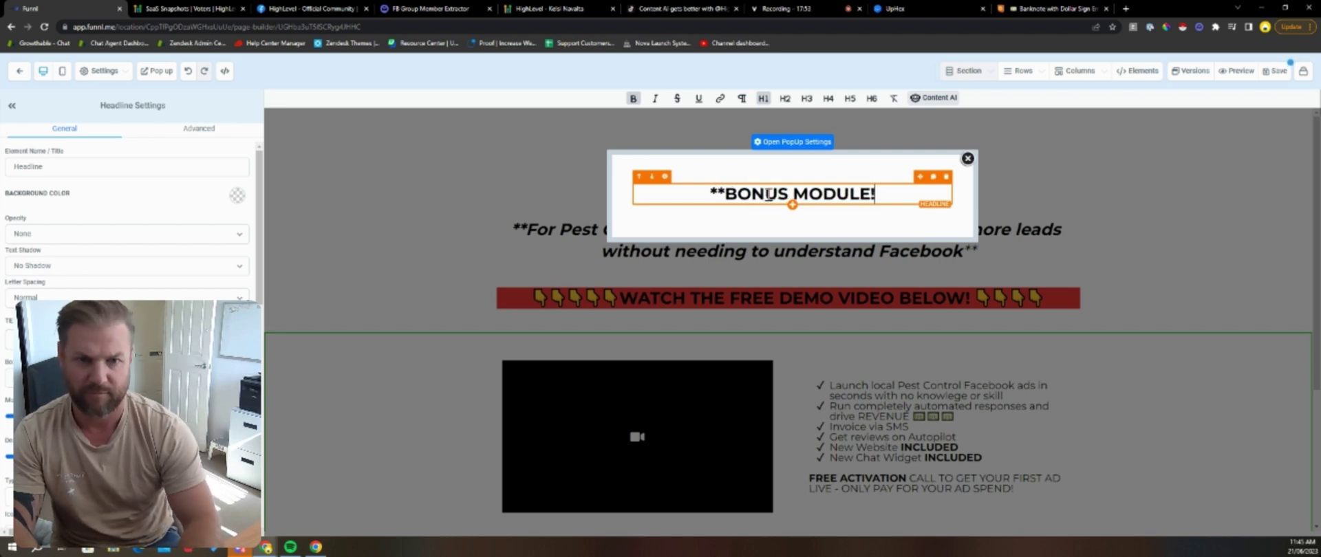
{"action": "type", "text": "WAIT!"}
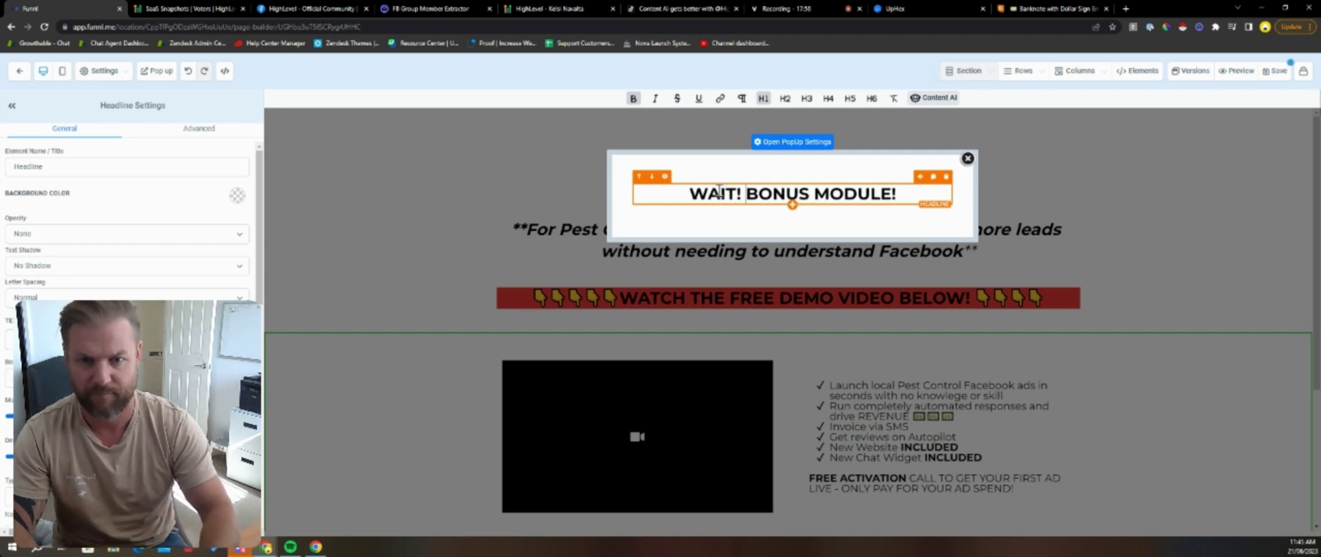
{"action": "key", "text": "Return"}
{"action": "key", "text": "Return"}
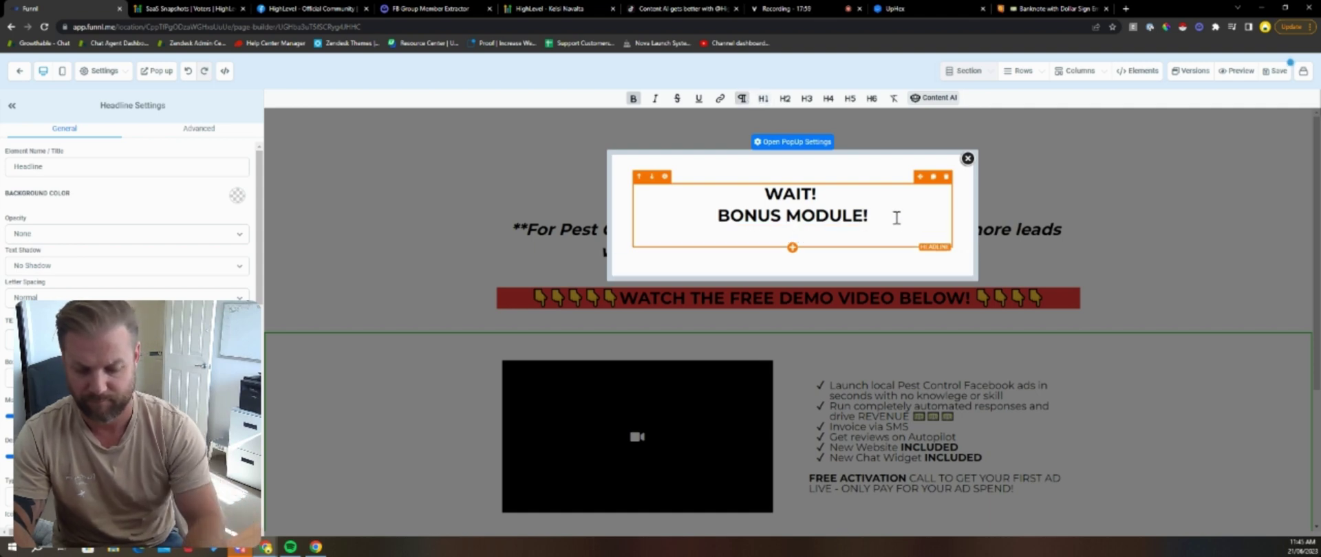
{"action": "type", "text": "Reputation manageme"}
{"action": "key", "text": "BackSpace"}
{"action": "key", "text": "BackSpace"}
{"action": "key", "text": "BackSpace"}
{"action": "key", "text": "BackSpace"}
{"action": "key", "text": "BackSpace"}
{"action": "key", "text": "BackSpace"}
{"action": "key", "text": "BackSpace"}
{"action": "key", "text": "BackSpace"}
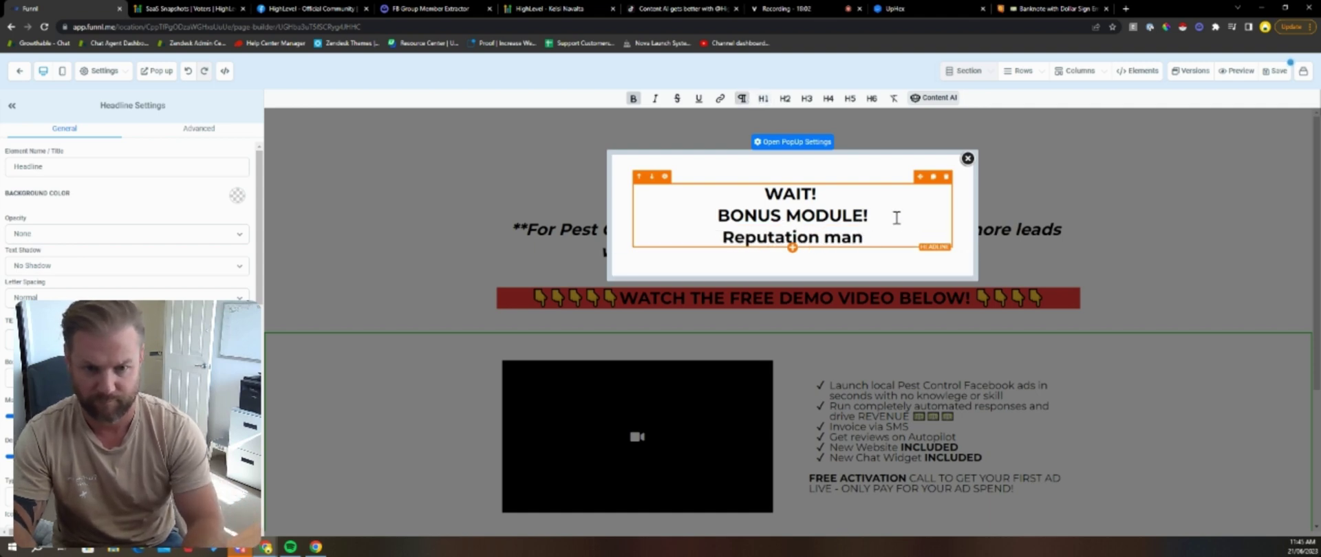
{"action": "type", "text": "M"}
{"action": "key", "text": "BackSpace"}
{"action": "type", "text": "Ma"}
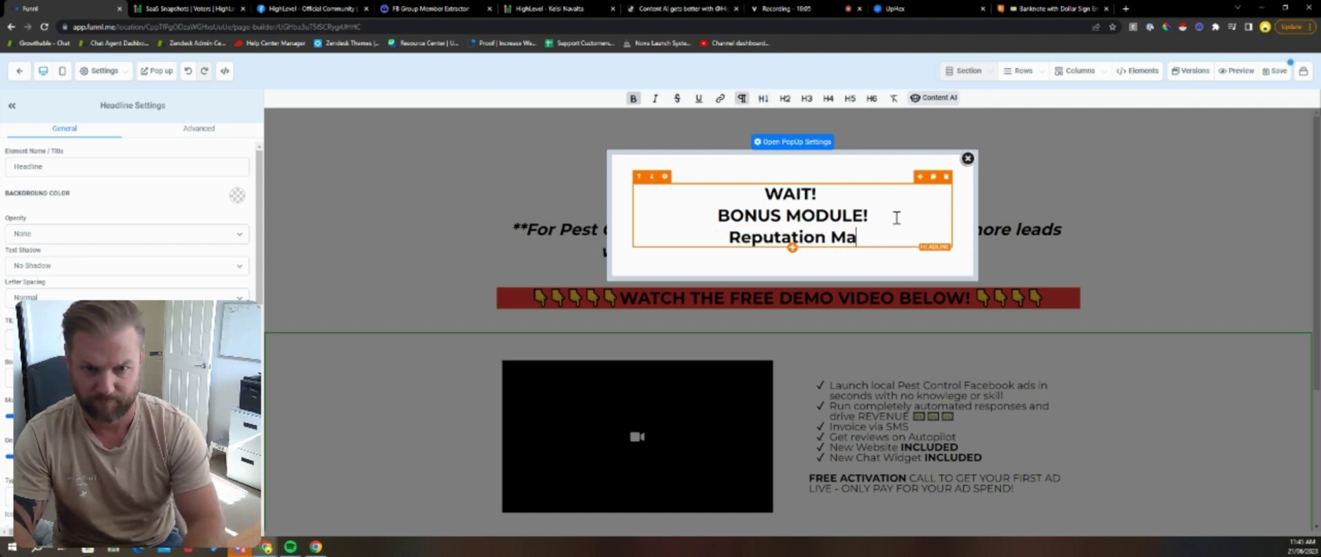
{"action": "type", "text": "nagement on Autop"}
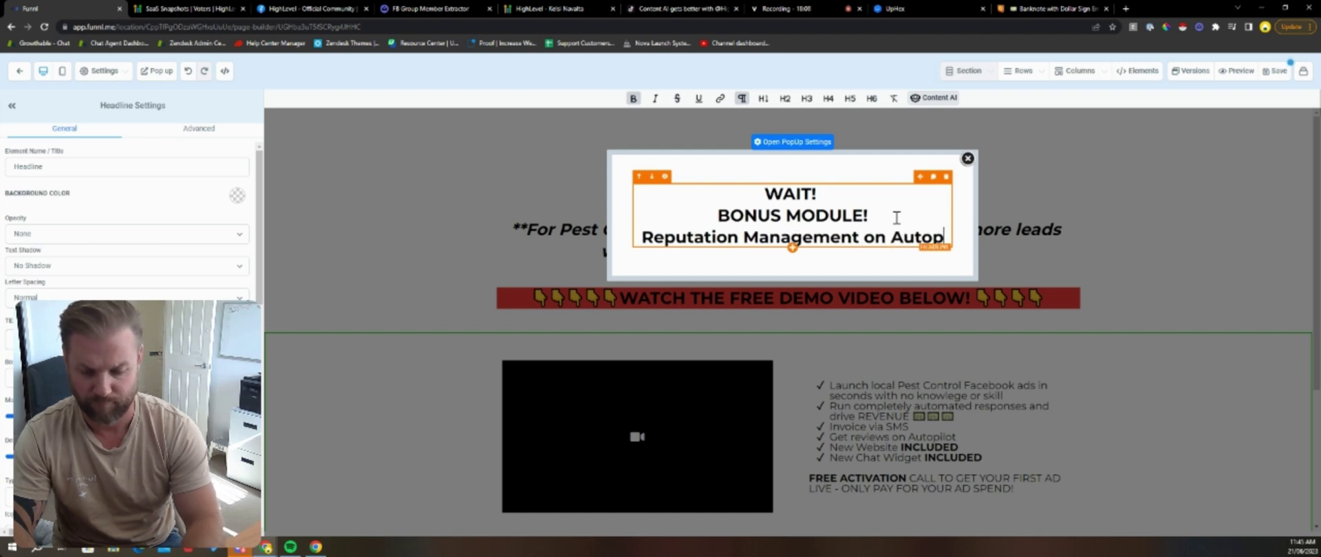
{"action": "type", "text": "ilot (Google Review"}
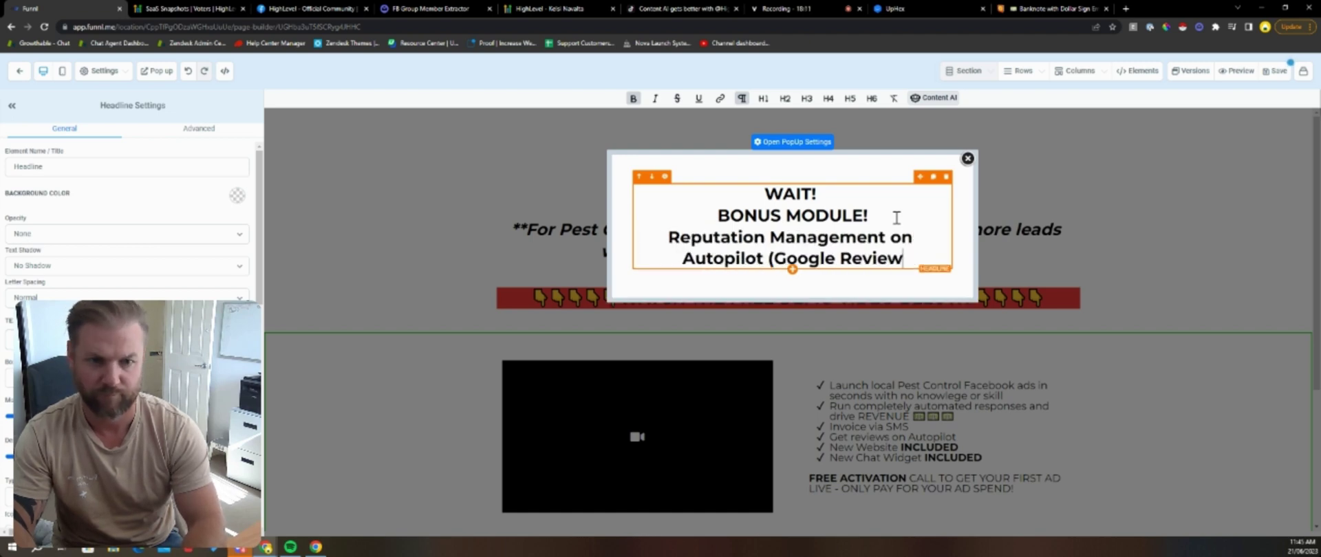
{"action": "type", "text": "s!)"}
Step: Add a non-bold line 'Where should we send the demo?' under the headline
{"action": "key", "text": "Return"}
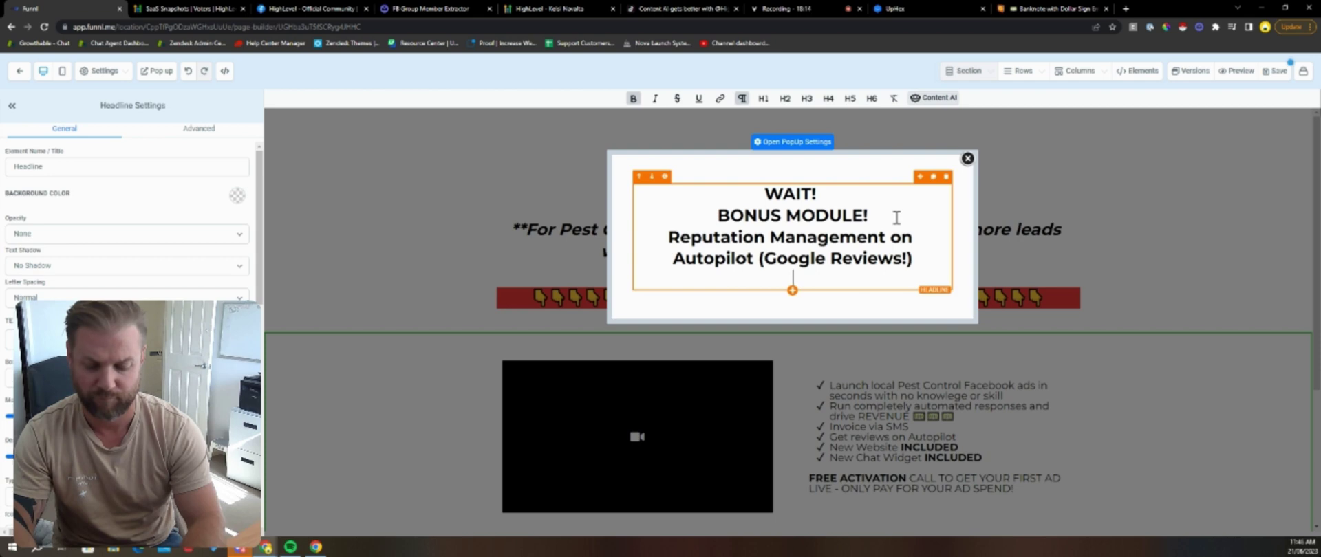
{"action": "key", "text": "Return"}
{"action": "key", "text": "BackSpace"}
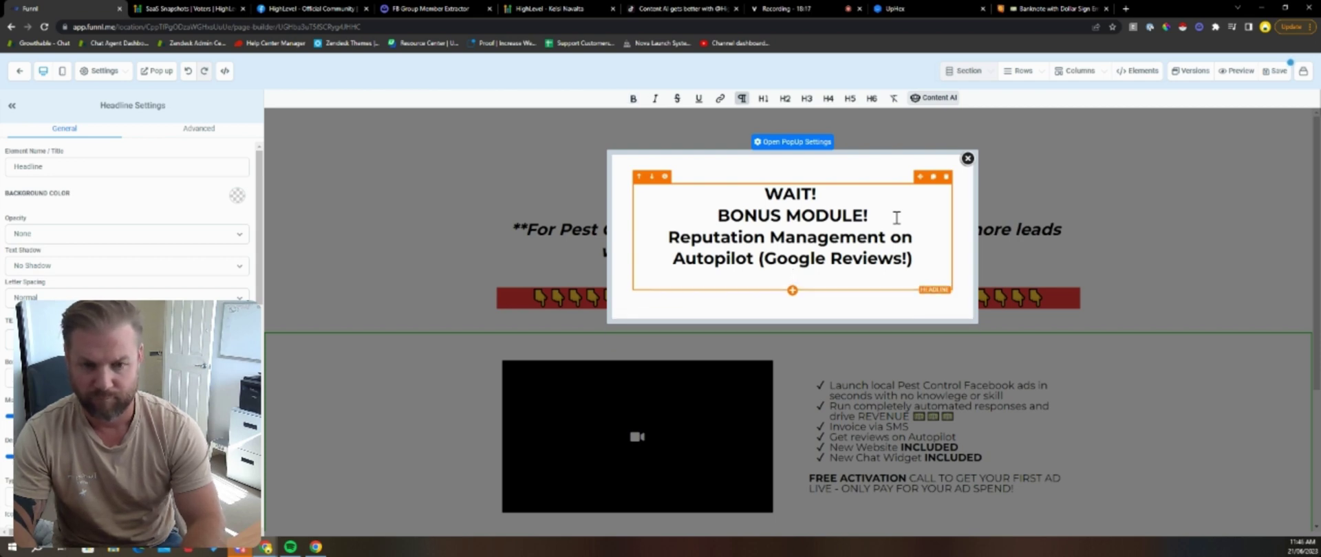
{"action": "key", "text": "Return"}
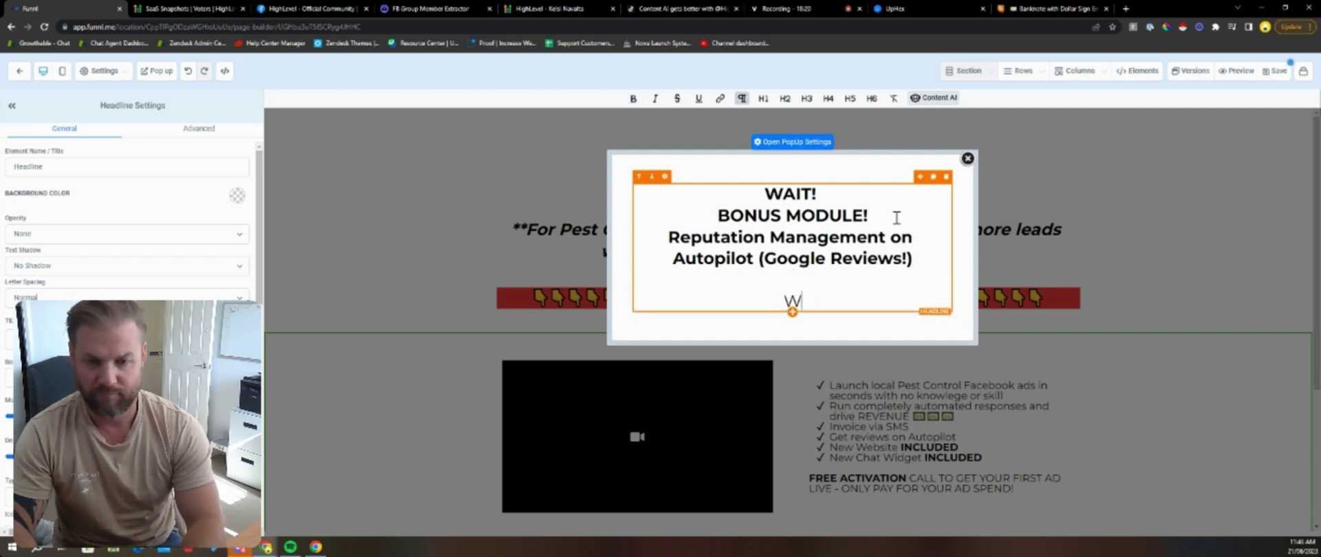
{"action": "type", "text": "Where should we"}
{"action": "key", "text": "BackSpace"}
{"action": "key", "text": "BackSpace"}
{"action": "key", "text": "BackSpace"}
{"action": "key", "text": "BackSpace"}
{"action": "key", "text": "BackSpace"}
{"action": "type", "text": "ld we send the demo"}
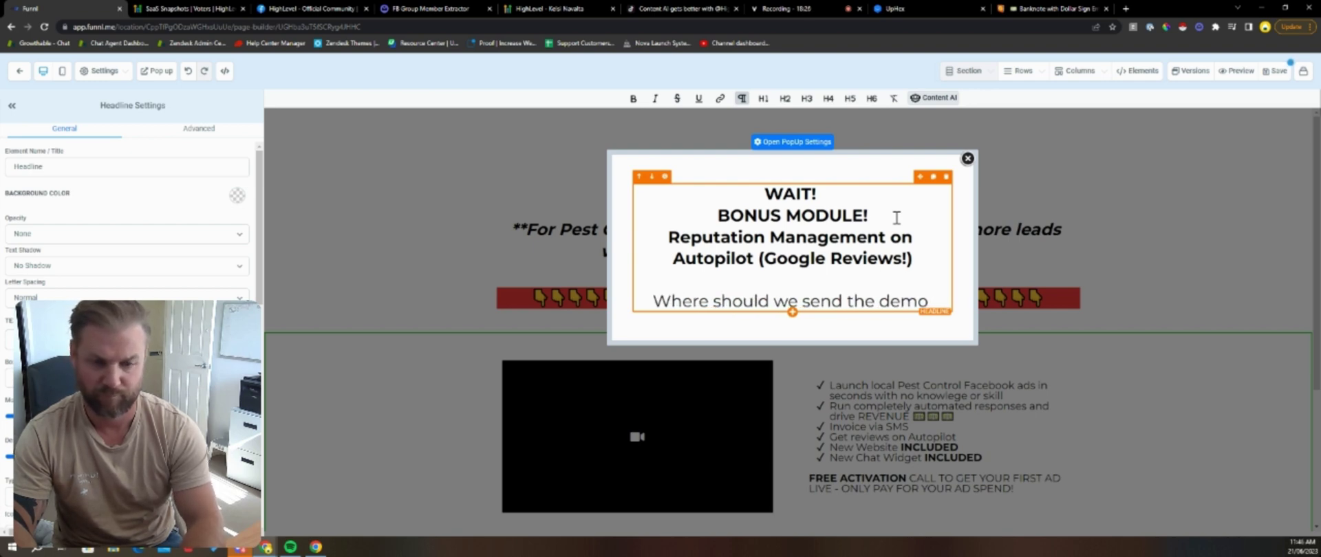
{"action": "type", "text": "?"}
{"action": "left_click", "coordinate": [883, 302]}
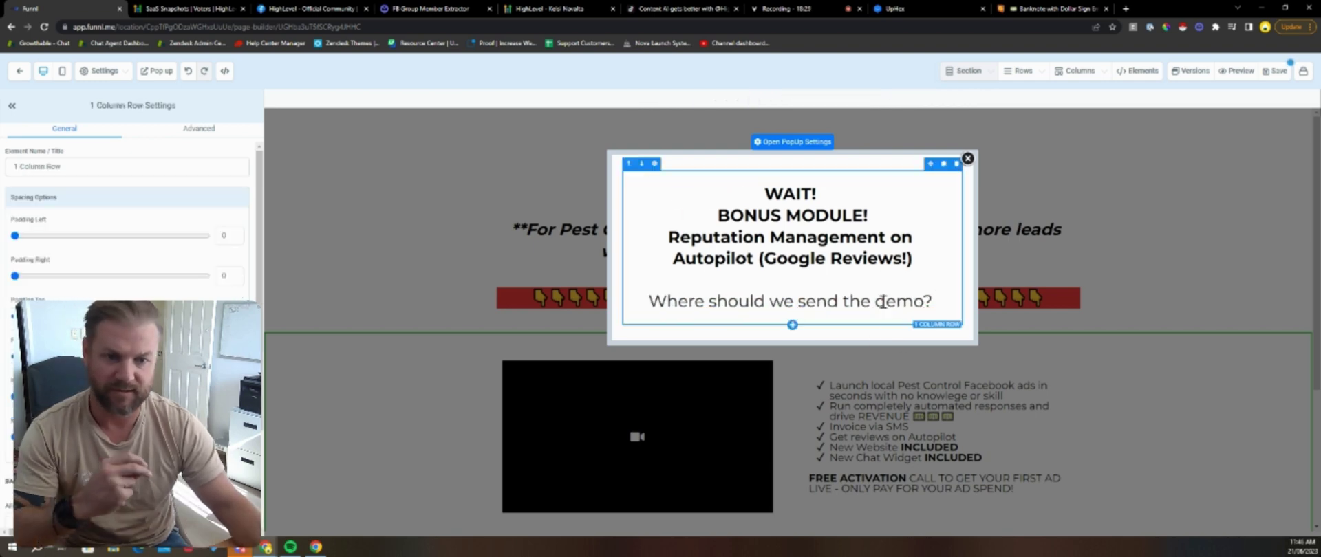
Step: Add a Form element below the popup headline and open a new Chrome tab
{"action": "left_click", "coordinate": [793, 313]}
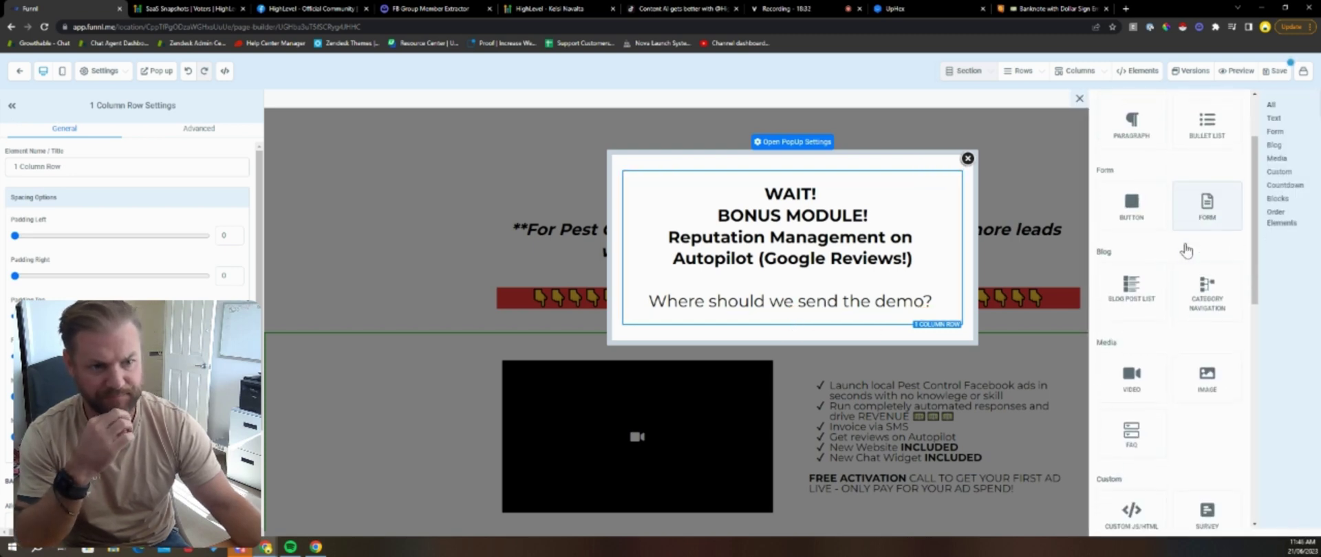
{"action": "left_click", "coordinate": [1188, 227]}
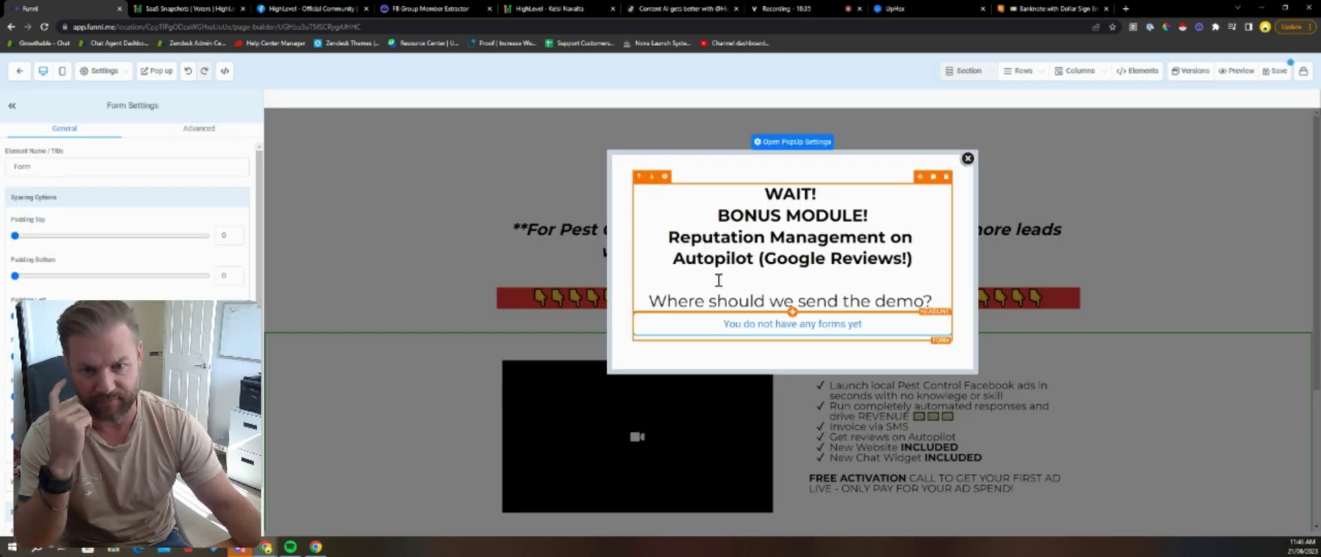
{"action": "left_click", "coordinate": [749, 195]}
{"action": "left_click_drag", "start_coordinate": [914, 262], "coordinate": [667, 238]}
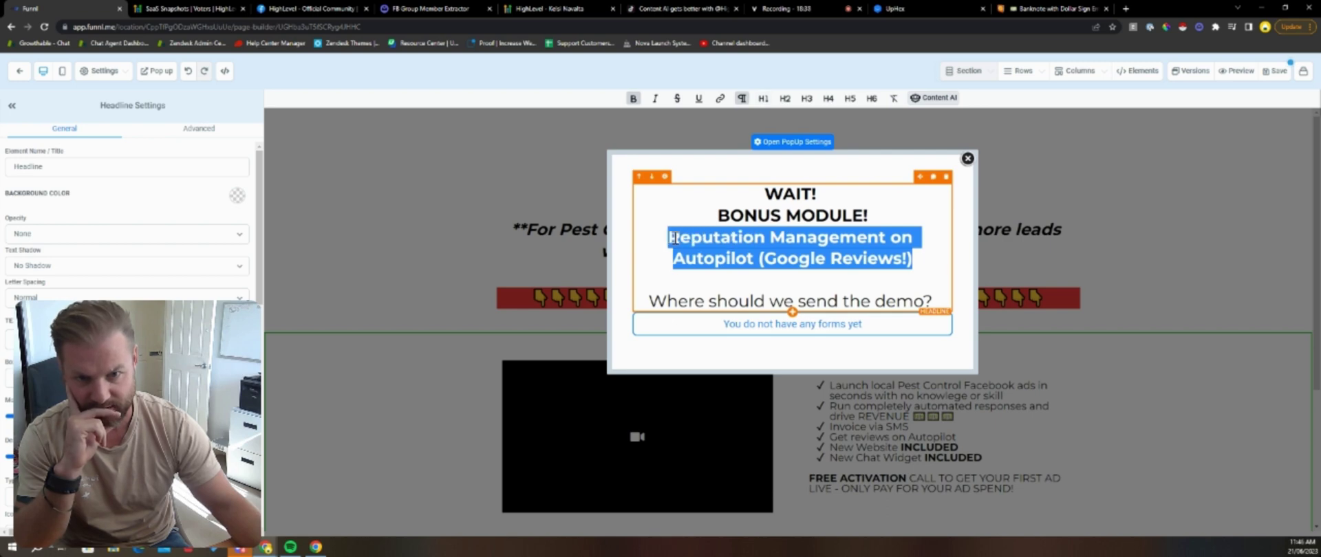
{"action": "left_click", "coordinate": [890, 239]}
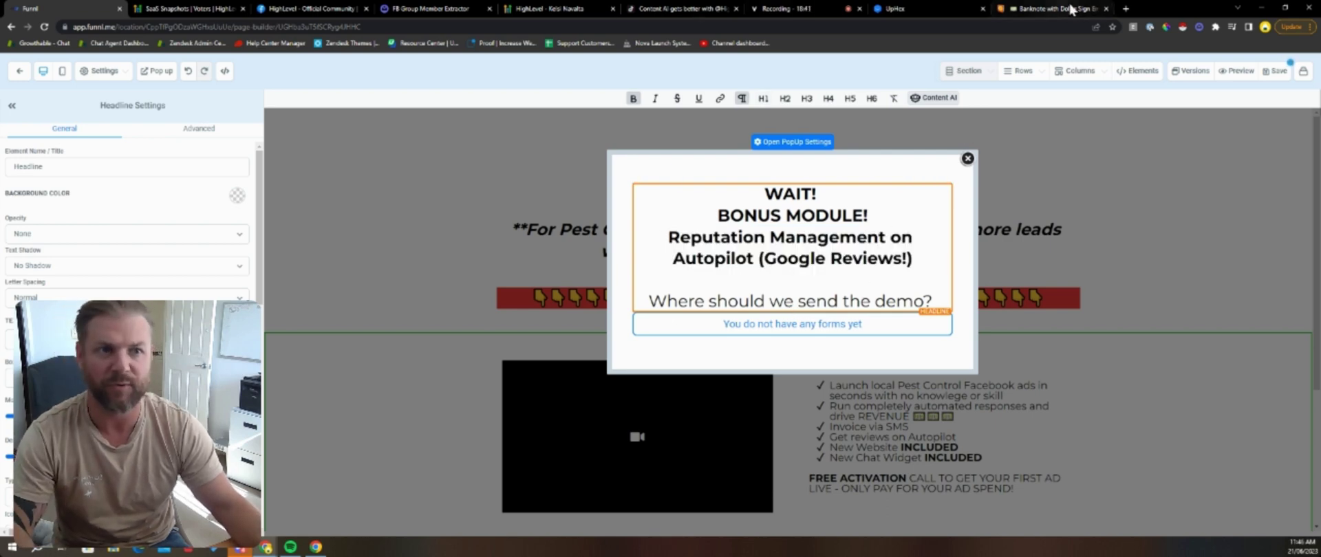
{"action": "left_click", "coordinate": [1125, 8]}
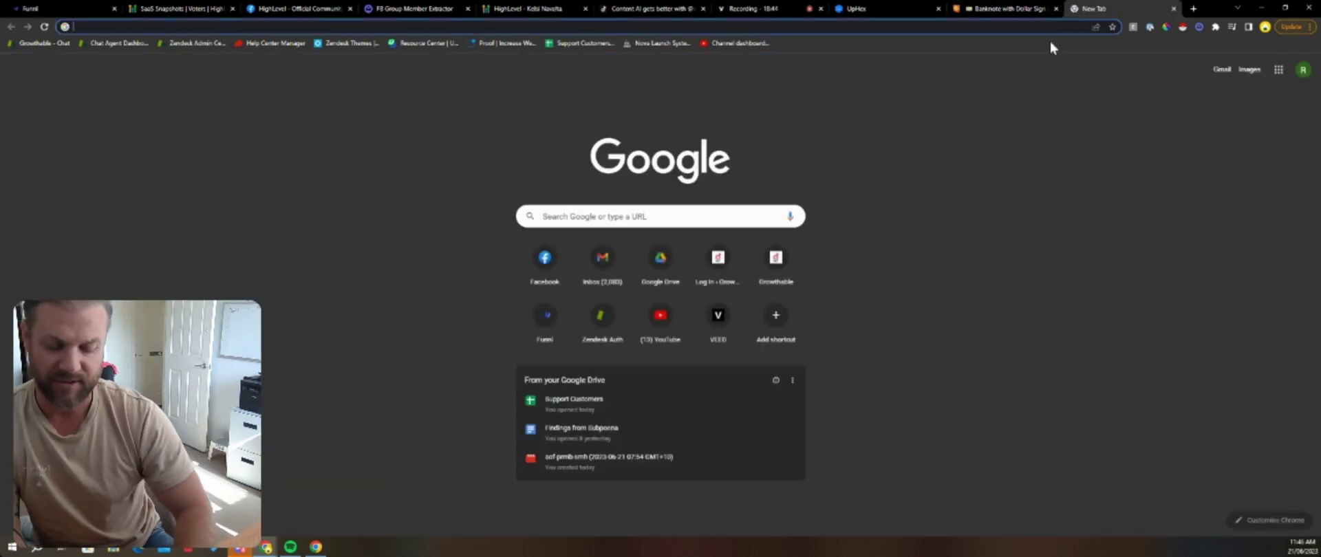
Step: Search the web for 'emoji', then search Emojipedia for star emojis
{"action": "type", "text": "emoji"}
{"action": "key", "text": "Return"}
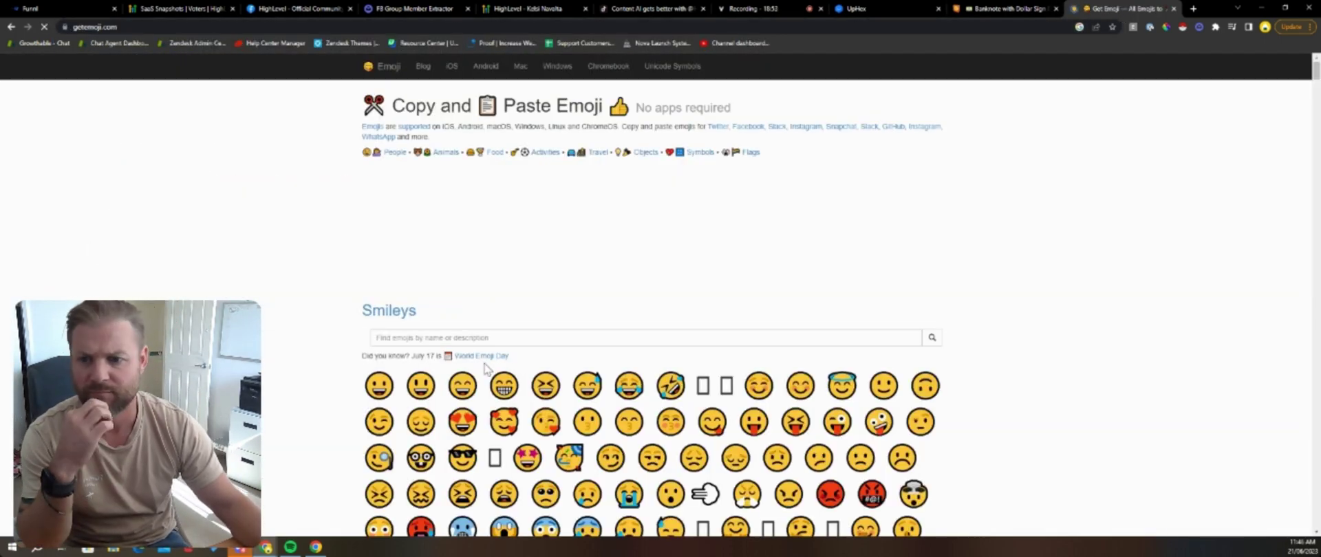
{"action": "left_click", "coordinate": [446, 338]}
{"action": "type", "text": "review star"}
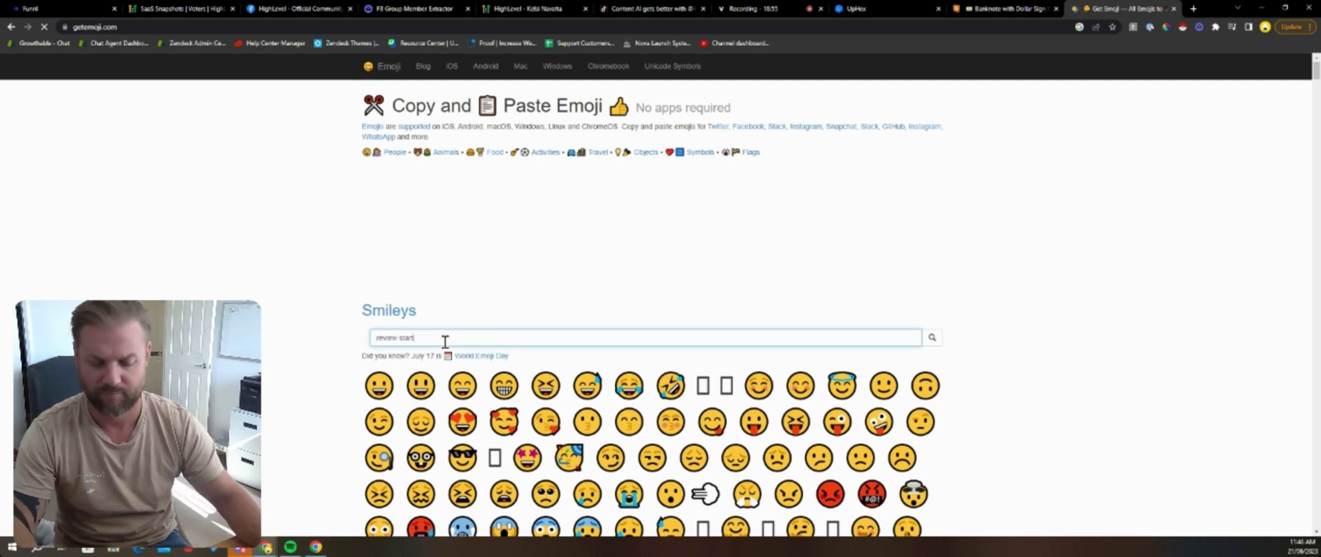
{"action": "type", "text": "s"}
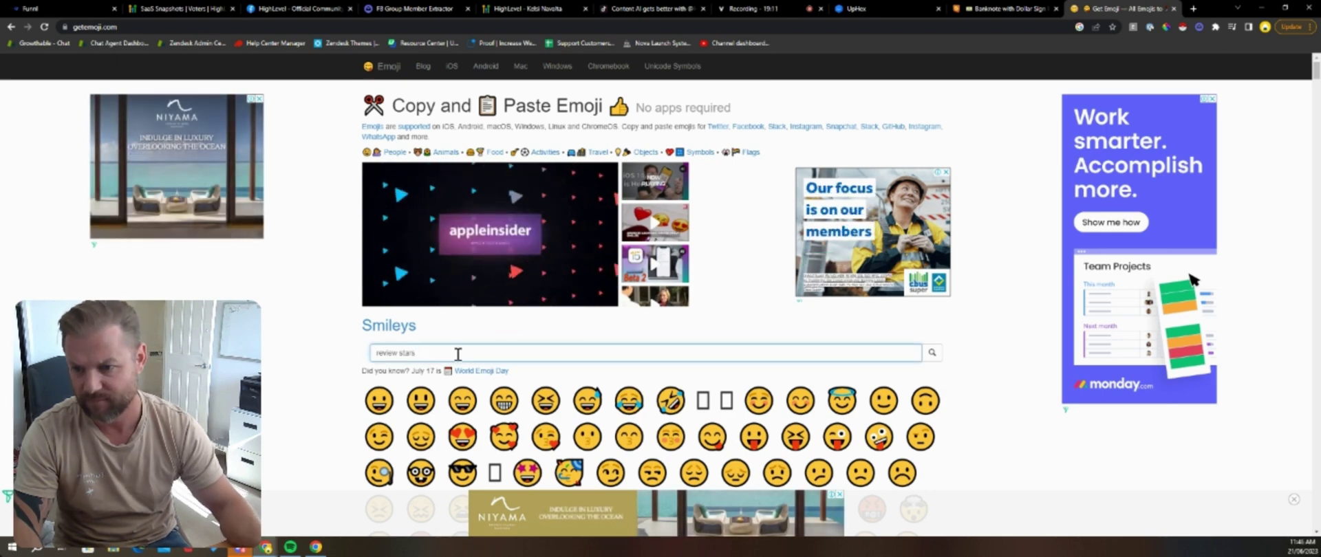
{"action": "key", "text": "ctrl+a"}
{"action": "type", "text": "starts"}
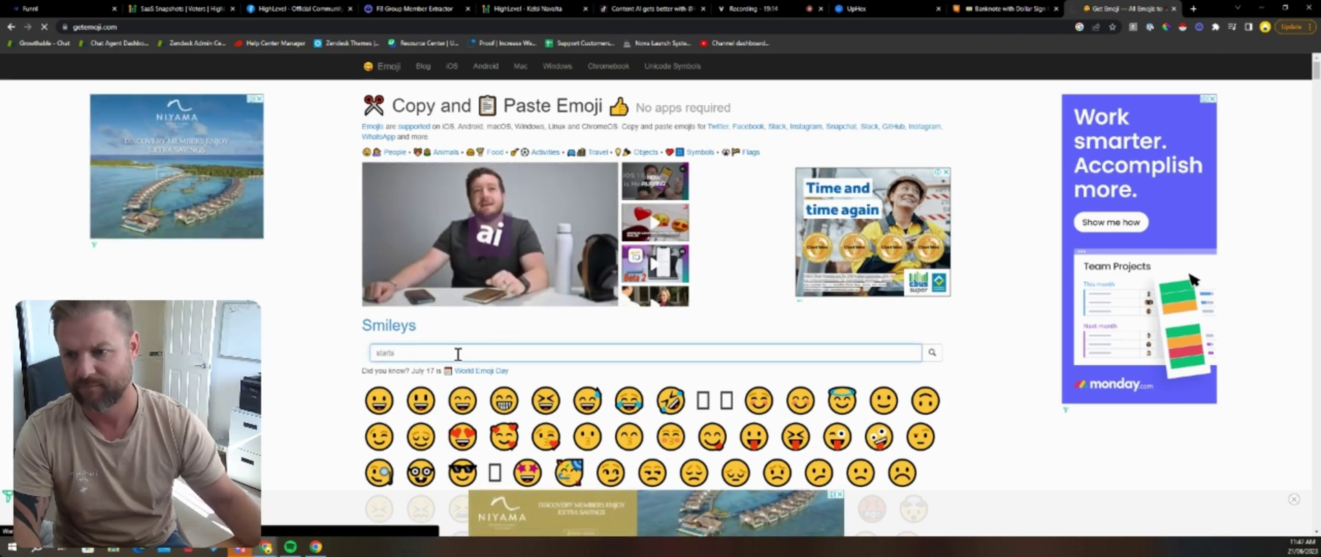
{"action": "key", "text": "Return"}
Step: Copy the Star emoji and paste three stars after 'Reputation Management' in the popup headline
{"action": "triple_click", "coordinate": [421, 356]}
{"action": "left_click", "coordinate": [459, 139]}
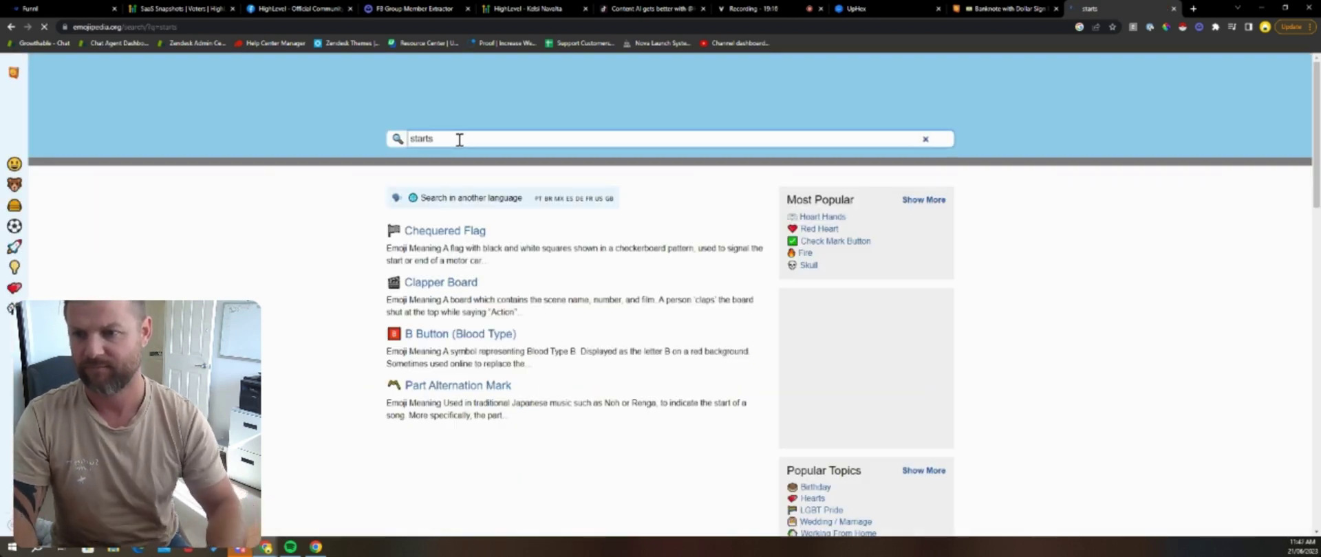
{"action": "key", "text": "Return"}
{"action": "scroll", "coordinate": [534, 257], "scroll_direction": "down", "scroll_amount": 4}
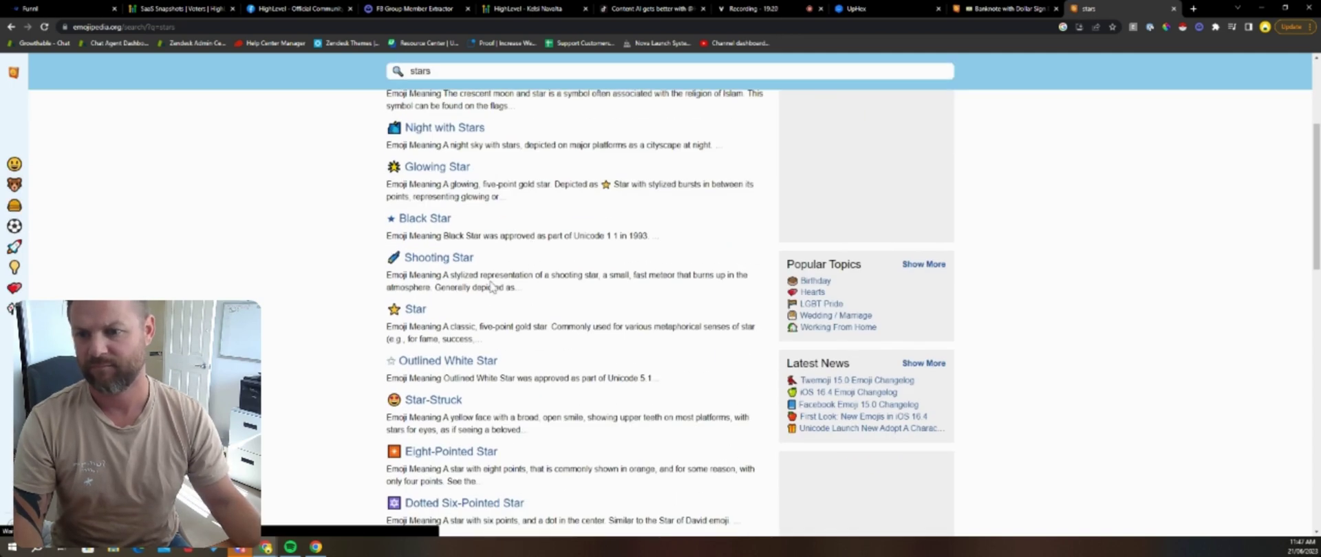
{"action": "left_click", "coordinate": [412, 311]}
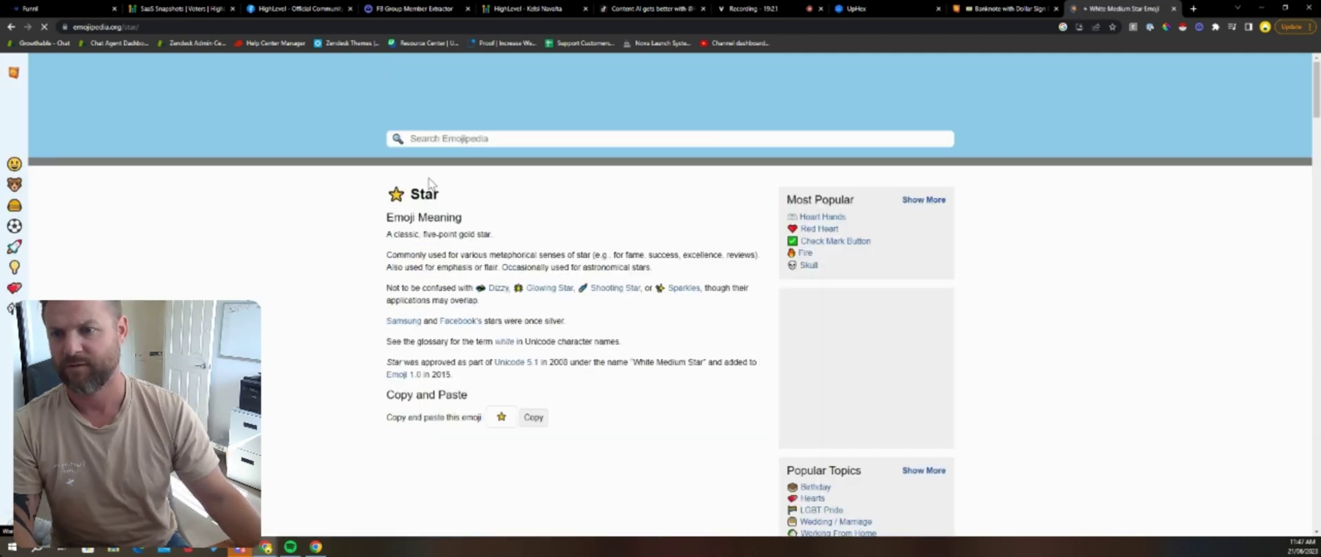
{"action": "left_click", "coordinate": [536, 419]}
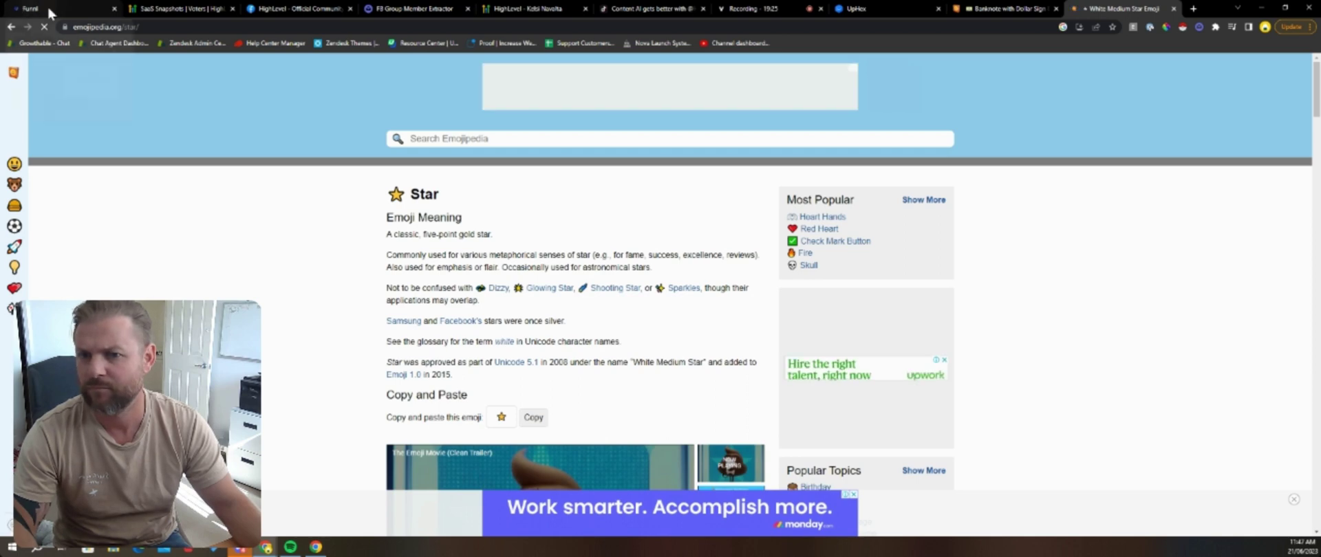
{"action": "left_click", "coordinate": [50, 10]}
{"action": "key", "text": "ctrl+v"}
{"action": "key", "text": "ctrl+v"}
{"action": "key", "text": "ctrl+v"}
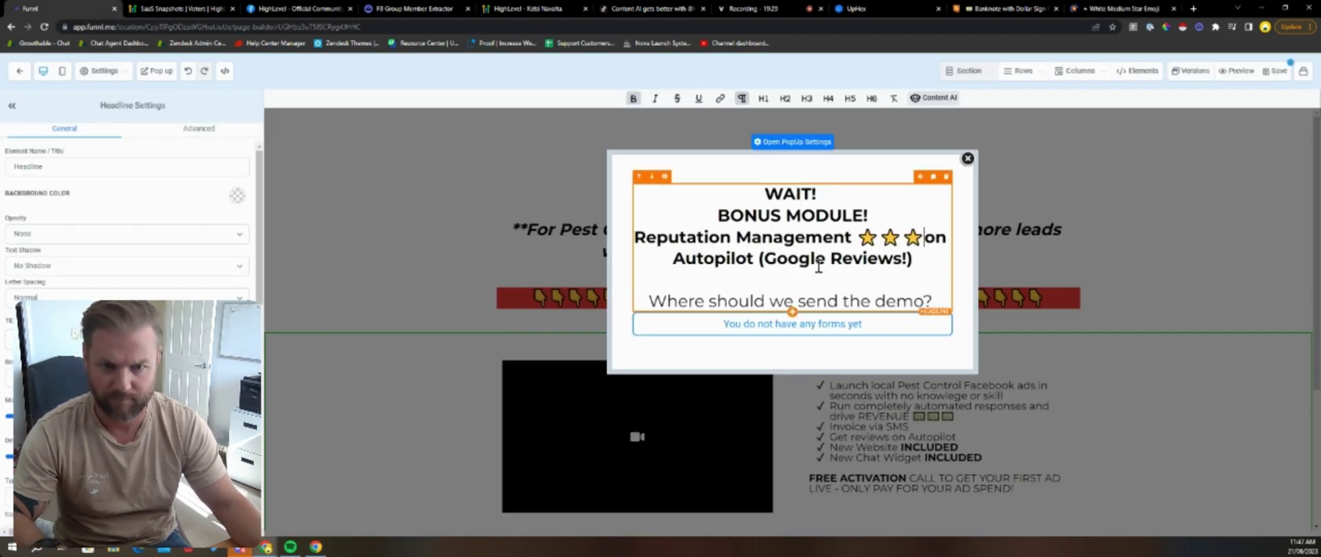
Step: Save the popup changes and exit to the Home Services VSL Template funnel overview
{"action": "left_click", "coordinate": [828, 349]}
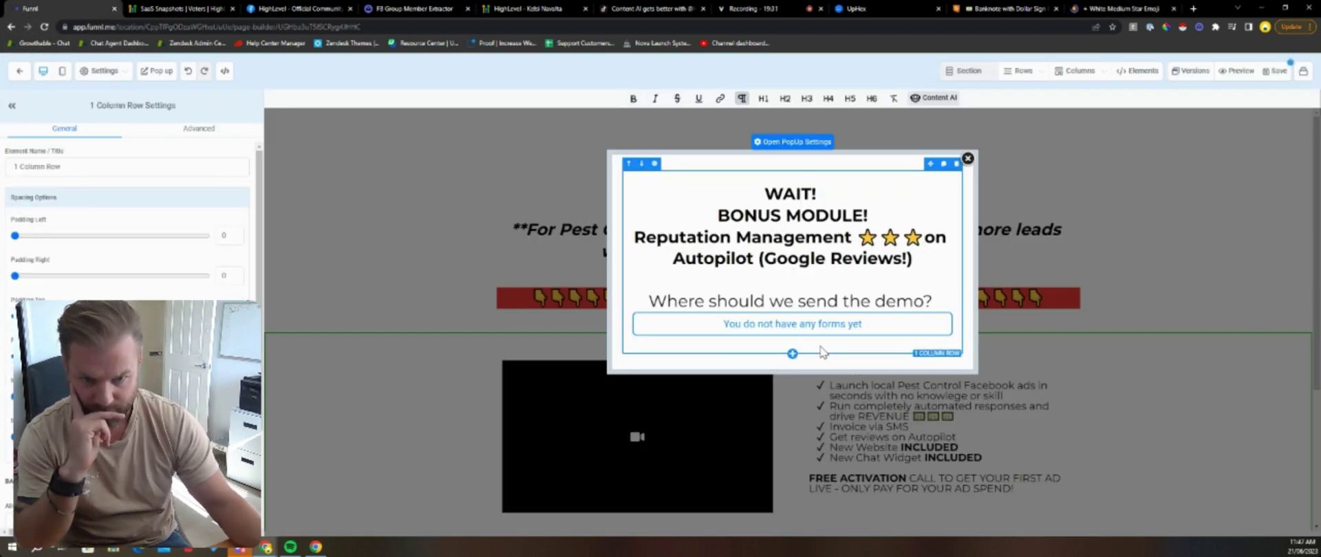
{"action": "left_click", "coordinate": [1279, 74]}
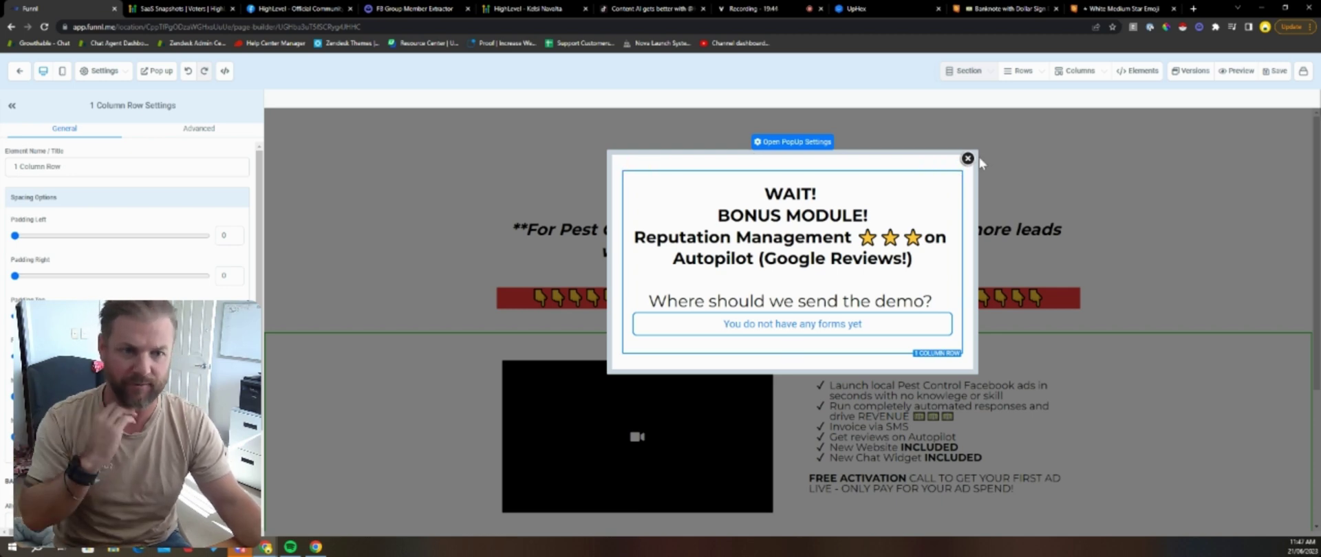
{"action": "left_click", "coordinate": [18, 71]}
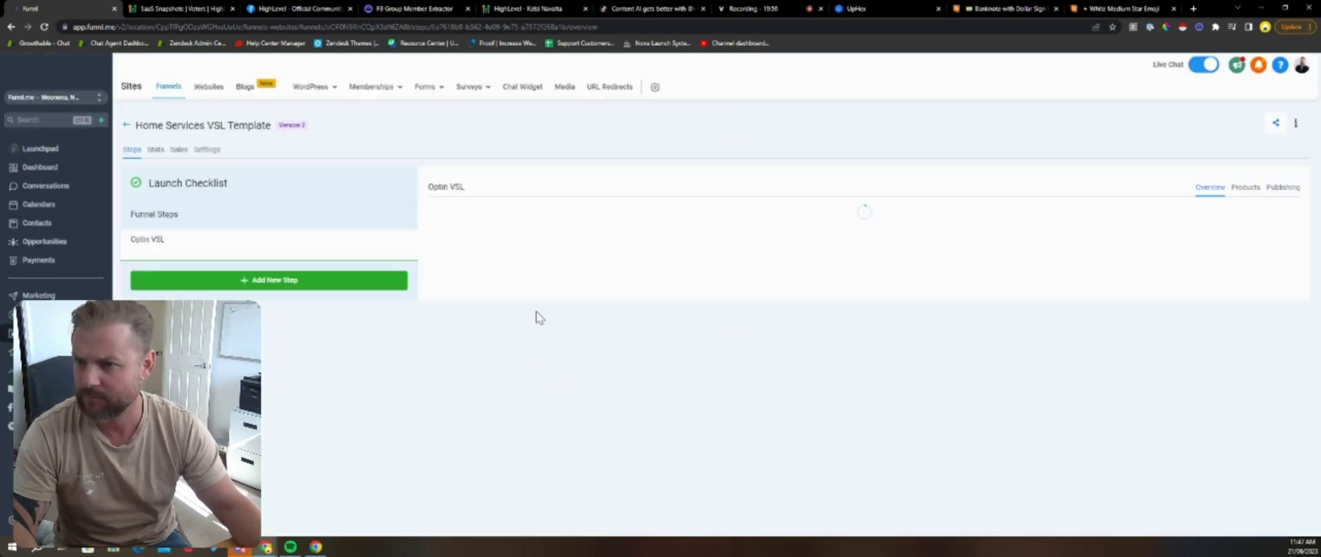
Step: Add a new funnel step named 'confirmation'
{"action": "left_click", "coordinate": [289, 282]}
{"action": "left_click", "coordinate": [539, 145]}
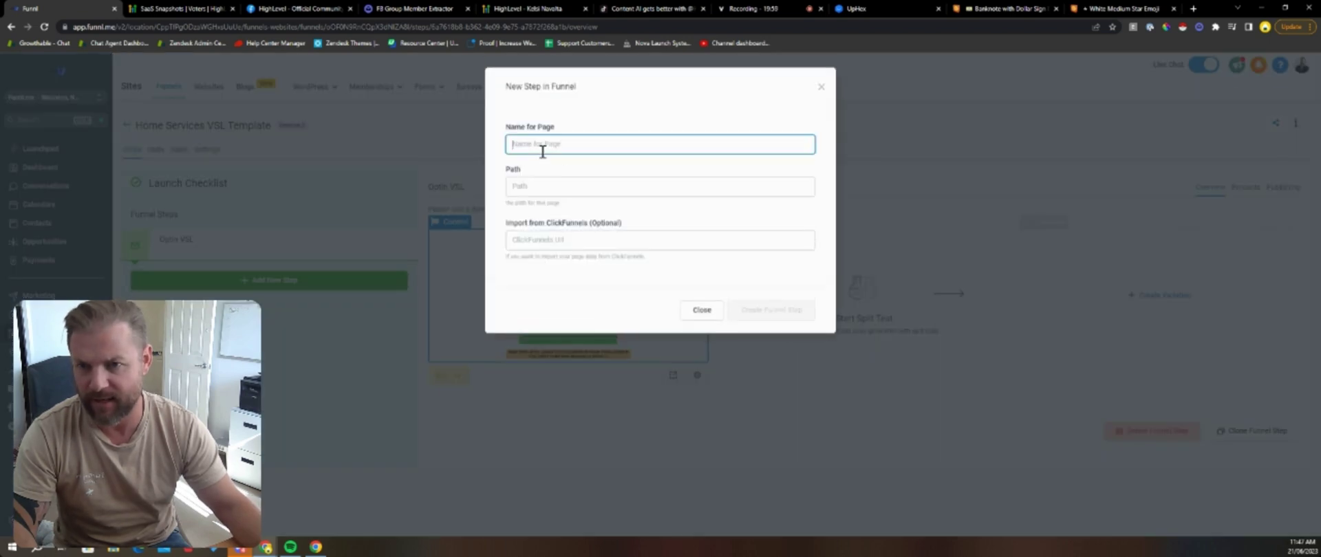
{"action": "type", "text": "confirmation"}
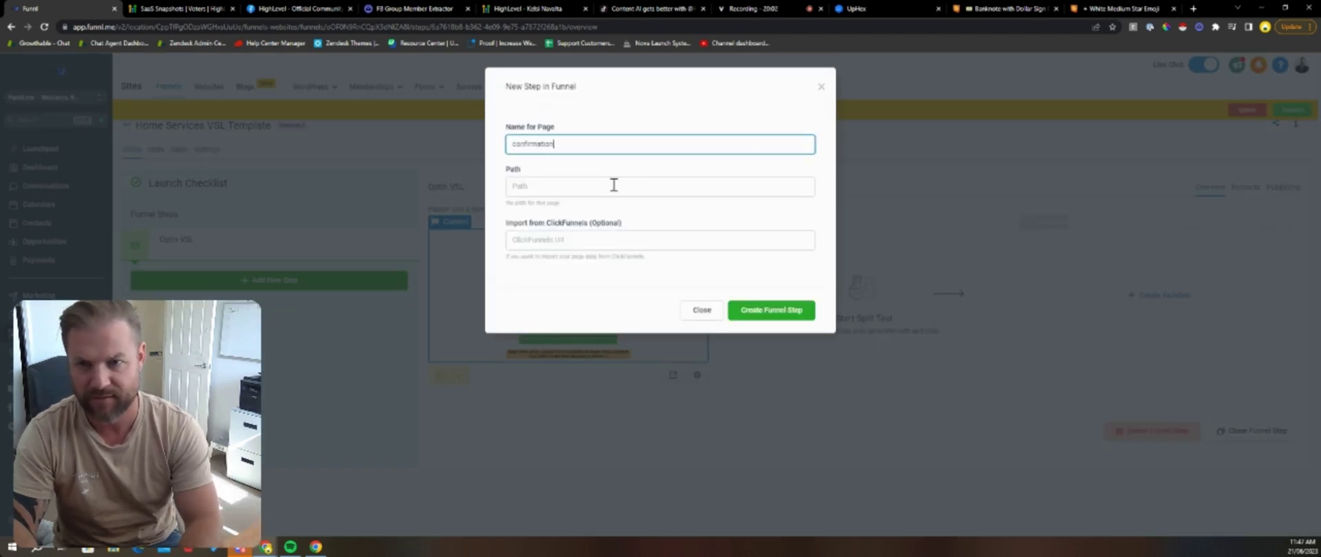
{"action": "left_click", "coordinate": [613, 185]}
{"action": "key", "text": "Tab"}
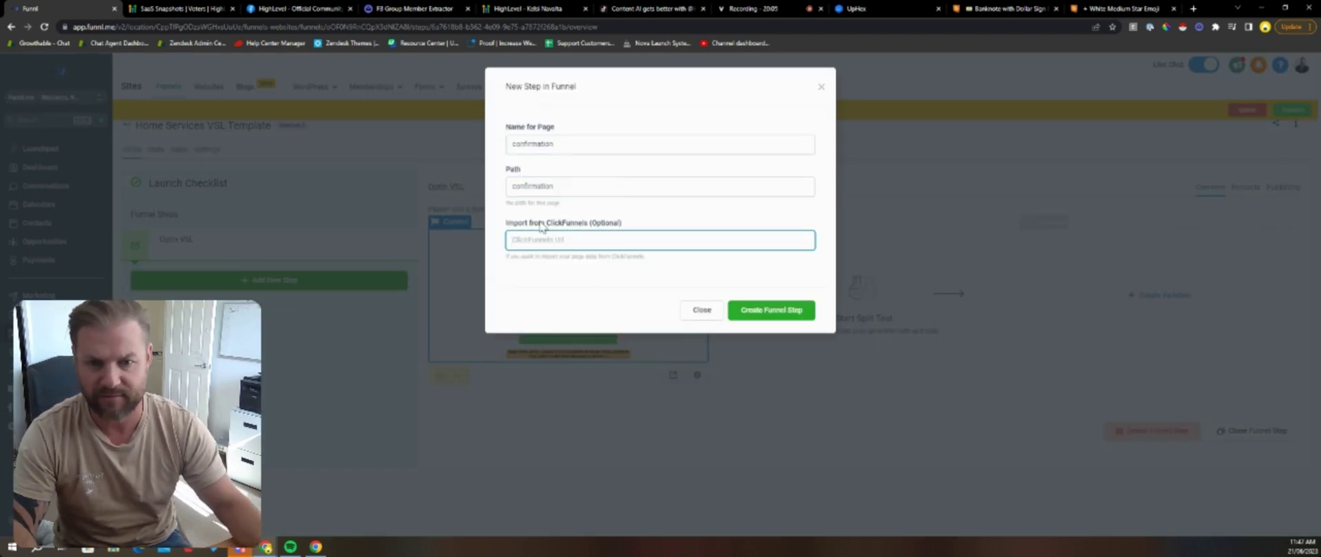
{"action": "left_click", "coordinate": [764, 310]}
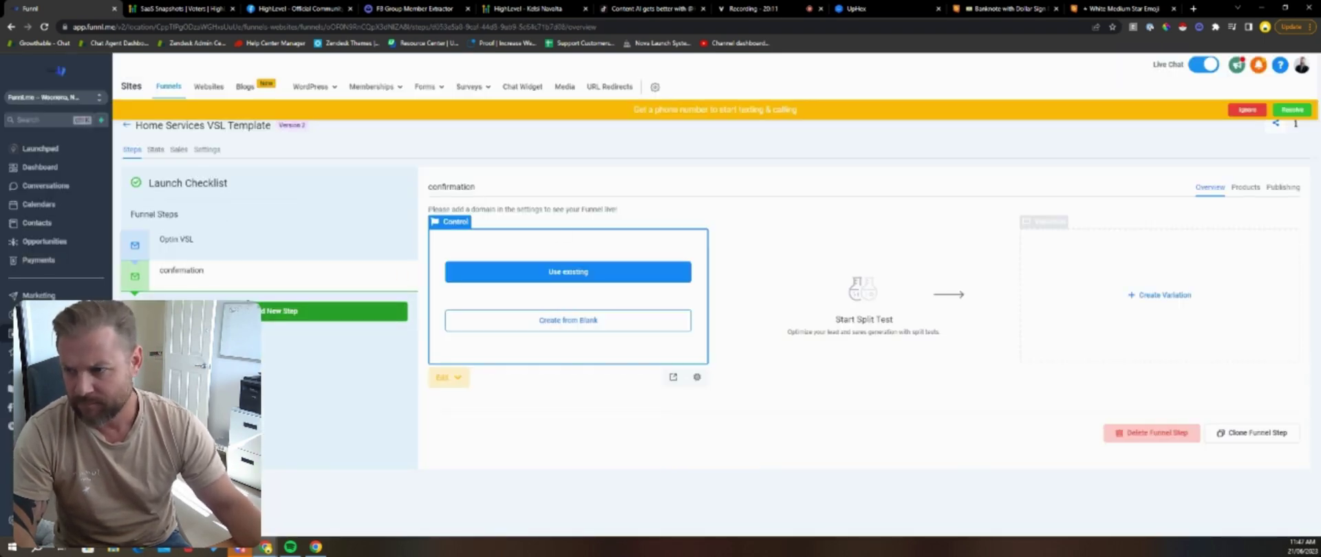
Step: Import the Optin VSL page from the Home Services VSL Template funnel into the step
{"action": "left_click", "coordinate": [560, 274]}
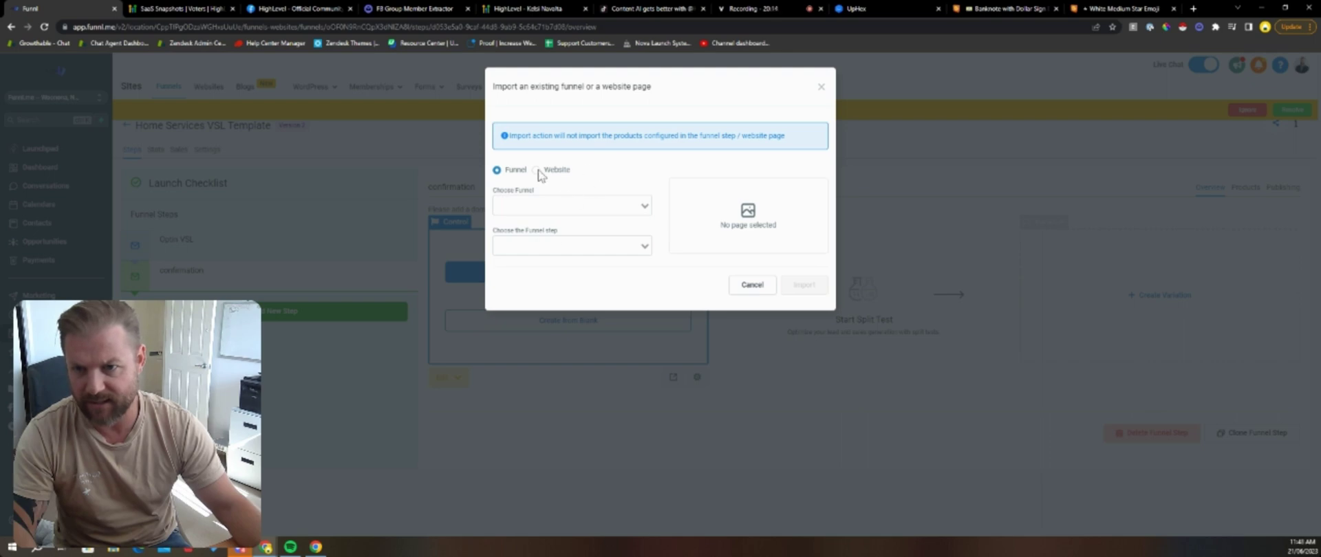
{"action": "left_click", "coordinate": [572, 205]}
{"action": "left_click", "coordinate": [589, 235]}
{"action": "left_click", "coordinate": [578, 245]}
{"action": "left_click", "coordinate": [560, 266]}
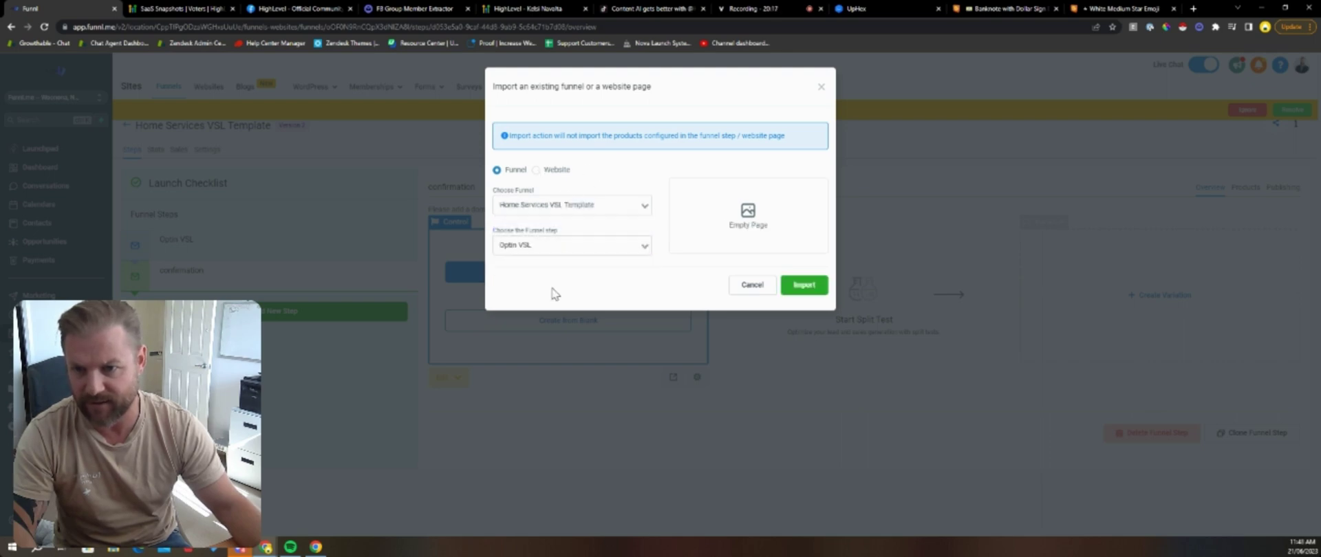
{"action": "left_click", "coordinate": [804, 285]}
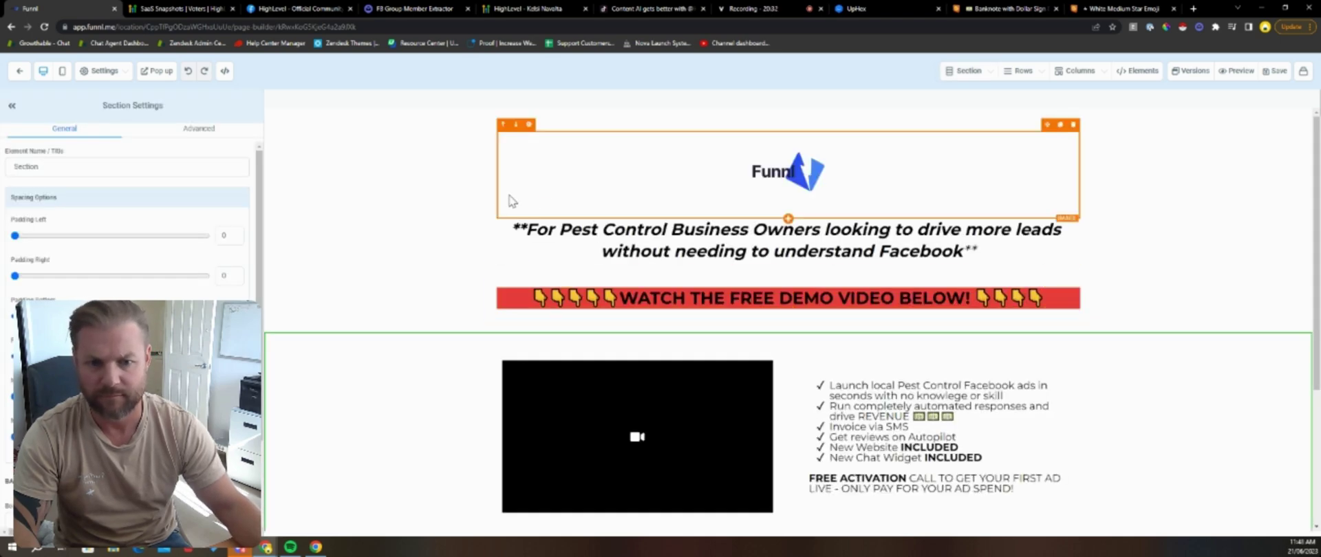
Step: Delete the video-and-bullets section from the confirmation page
{"action": "scroll", "coordinate": [462, 286], "scroll_direction": "down", "scroll_amount": 3}
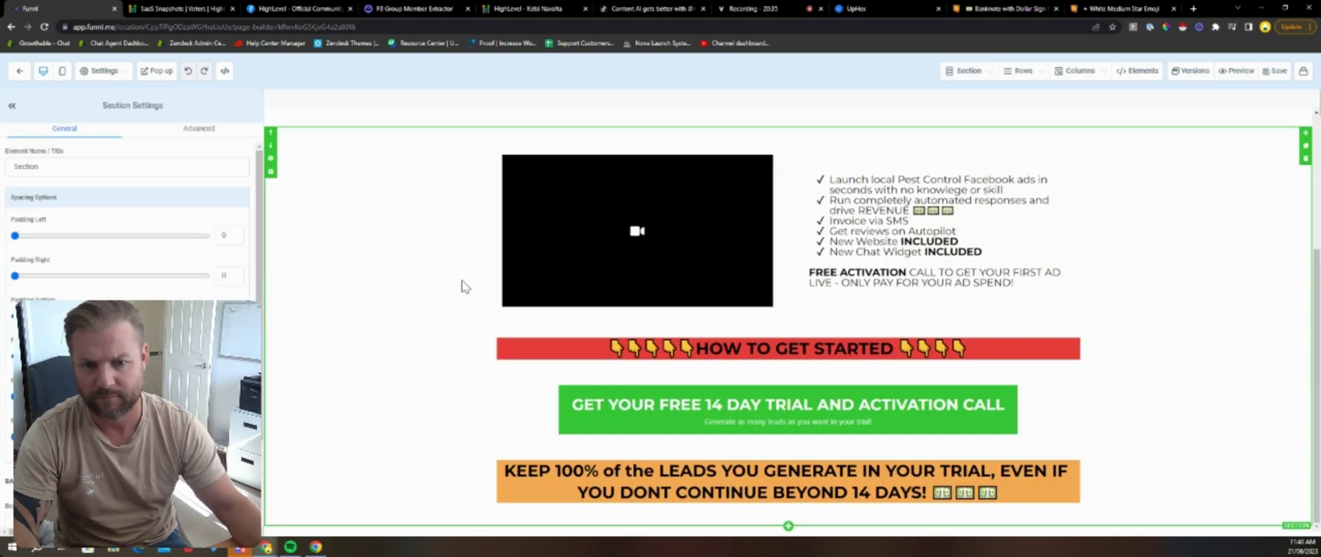
{"action": "scroll", "coordinate": [378, 255], "scroll_direction": "up", "scroll_amount": 3}
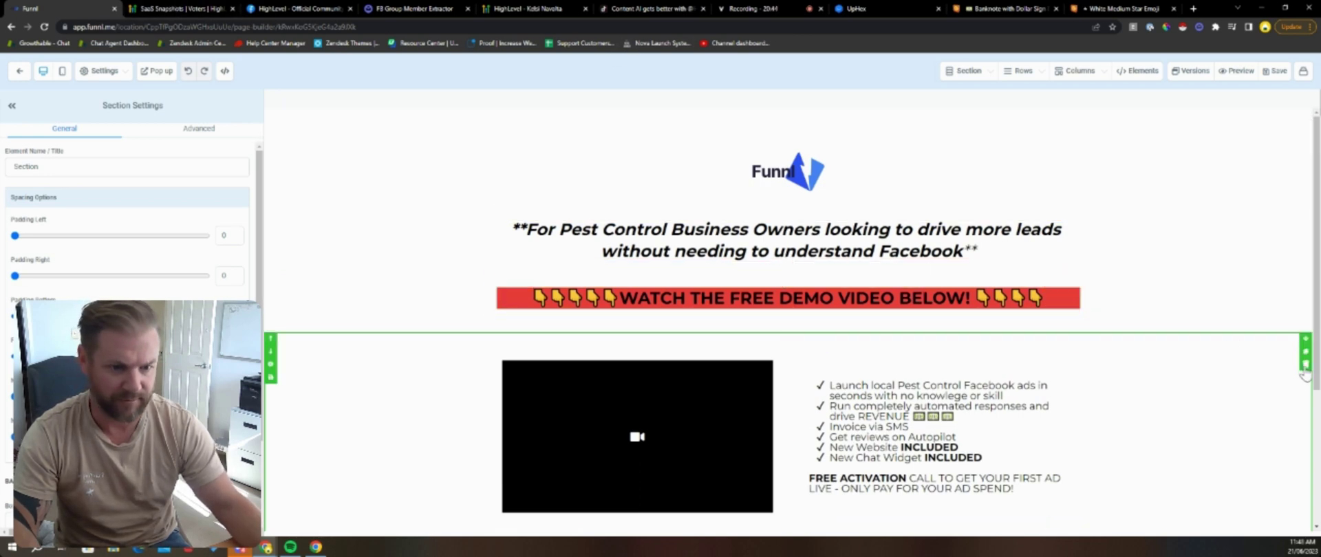
{"action": "left_click", "coordinate": [1305, 371]}
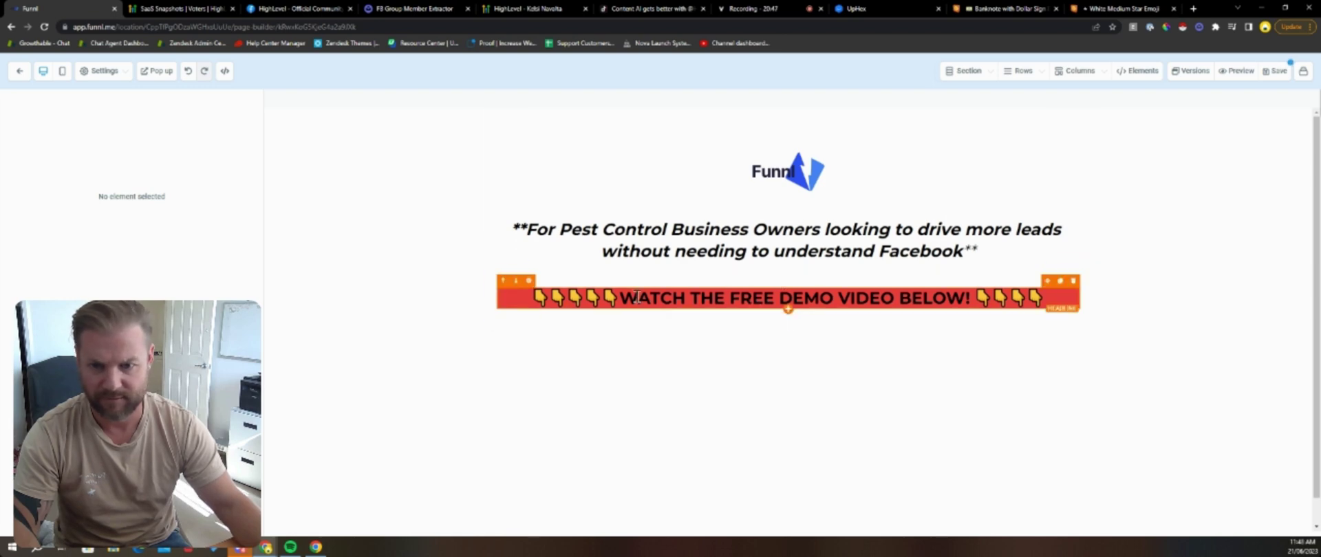
Step: Change the red banner headline to 'GET STARTED WITH YOUR FREE TRIAL NOW'
{"action": "left_click_drag", "start_coordinate": [637, 297], "coordinate": [973, 301]}
{"action": "type", "text": "GET"}
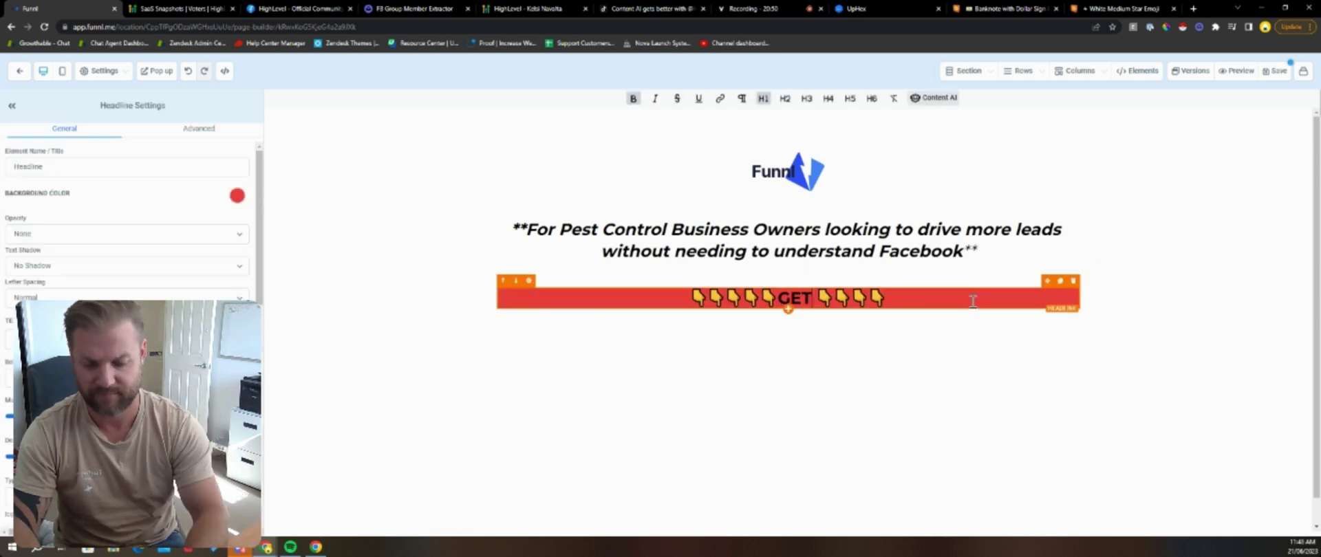
{"action": "type", "text": " YOUR"}
{"action": "key", "text": "BackSpace"}
{"action": "key", "text": "BackSpace"}
{"action": "key", "text": "BackSpace"}
{"action": "key", "text": "BackSpace"}
{"action": "key", "text": "BackSpace"}
{"action": "key", "text": "BackSpace"}
{"action": "key", "text": "BackSpace"}
{"action": "key", "text": "BackSpace"}
{"action": "key", "text": "BackSpace"}
{"action": "key", "text": "BackSpace"}
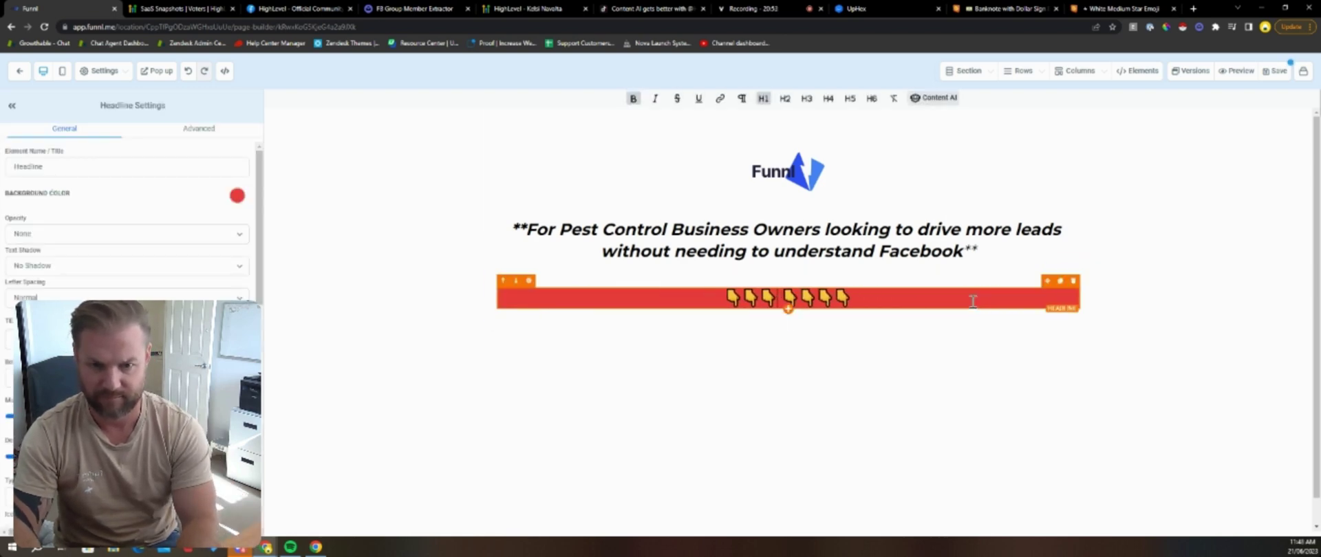
{"action": "key", "text": "BackSpace"}
{"action": "key", "text": "BackSpace"}
{"action": "key", "text": "BackSpace"}
{"action": "type", "text": "GET ST "}
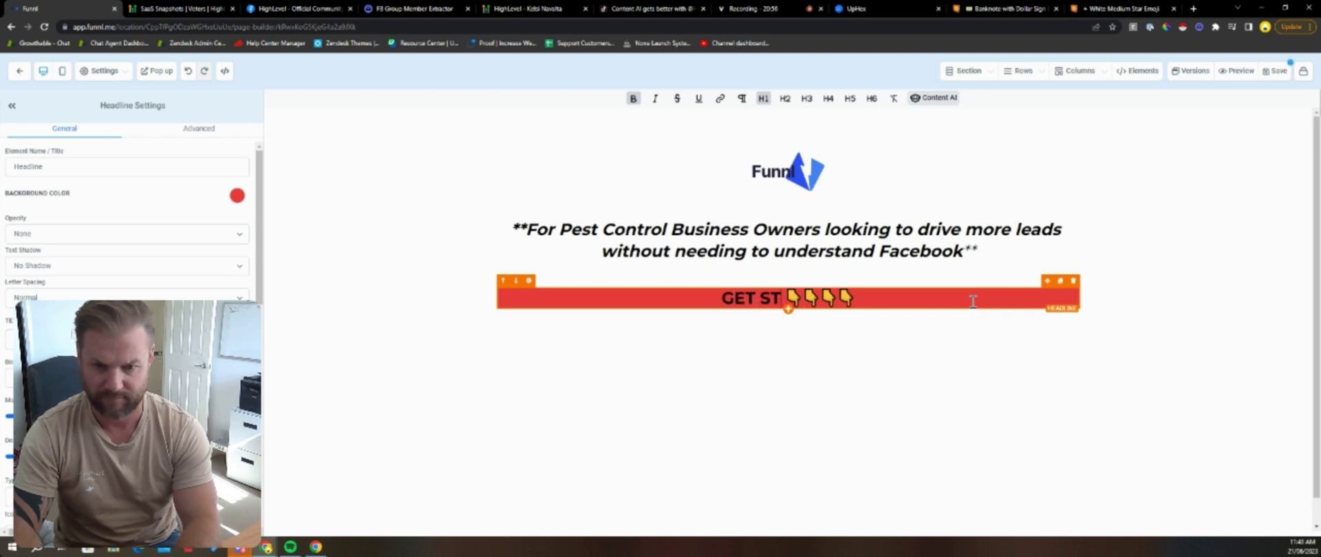
{"action": "type", "text": "ARTED on"}
{"action": "key", "text": "BackSpace"}
{"action": "key", "text": "BackSpace"}
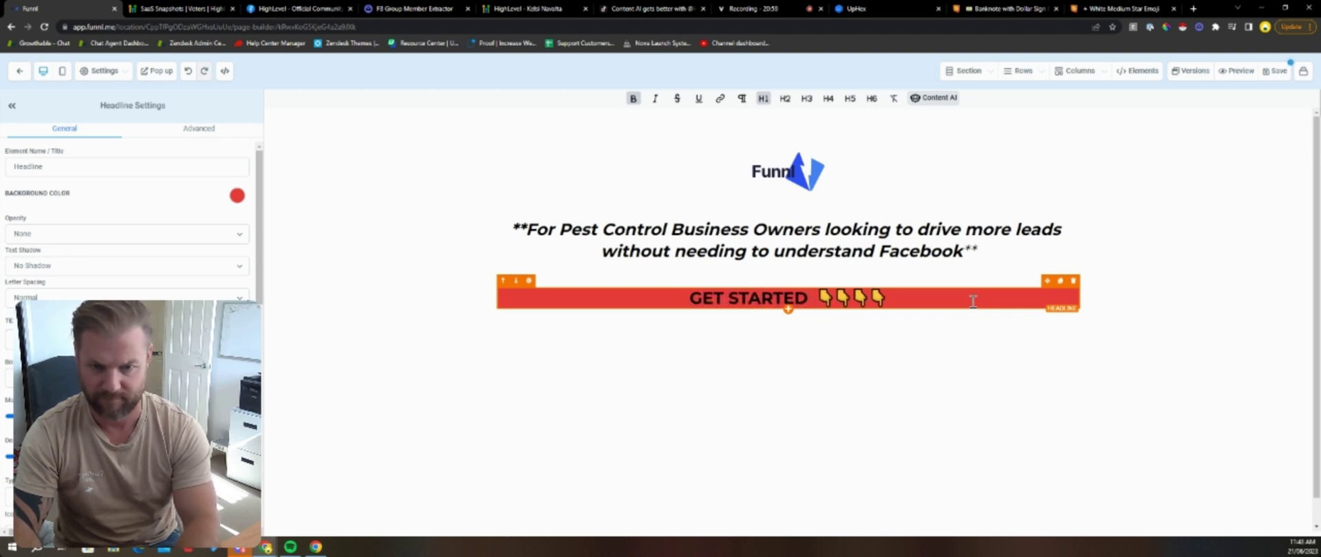
{"action": "type", "text": "WITH YOUR TRIAL"}
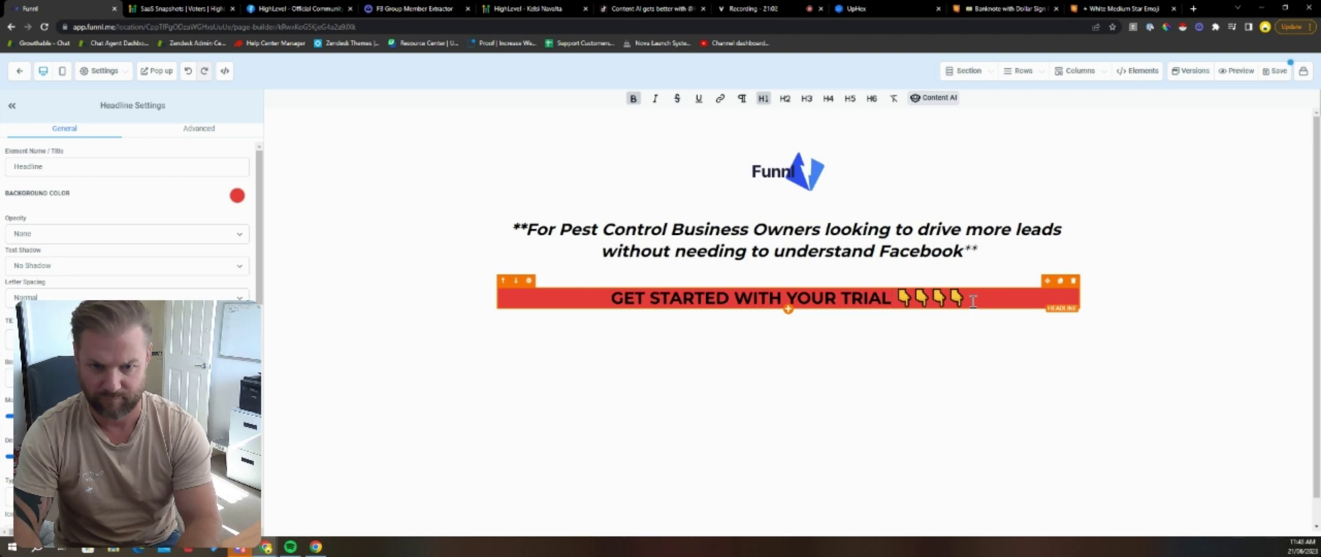
{"action": "type", "text": " NOW"}
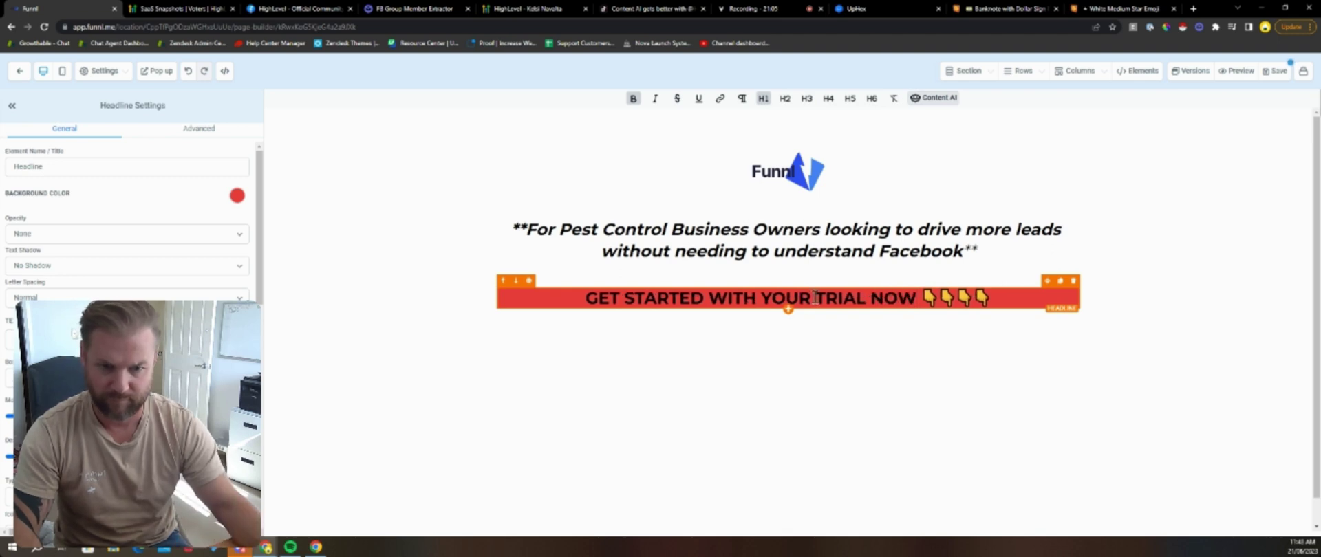
{"action": "left_click", "coordinate": [814, 298]}
{"action": "type", "text": "FREE"}
{"action": "left_click", "coordinate": [324, 169]}
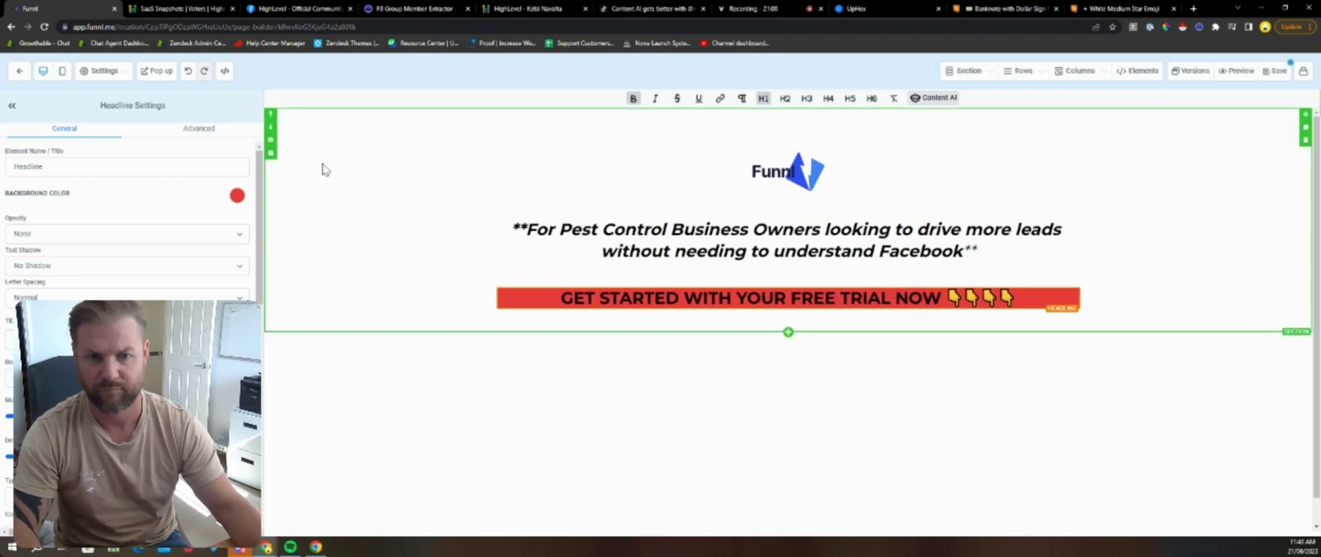
Step: Add a medium, one-column section with a form element below the red banner
{"action": "left_click", "coordinate": [789, 332]}
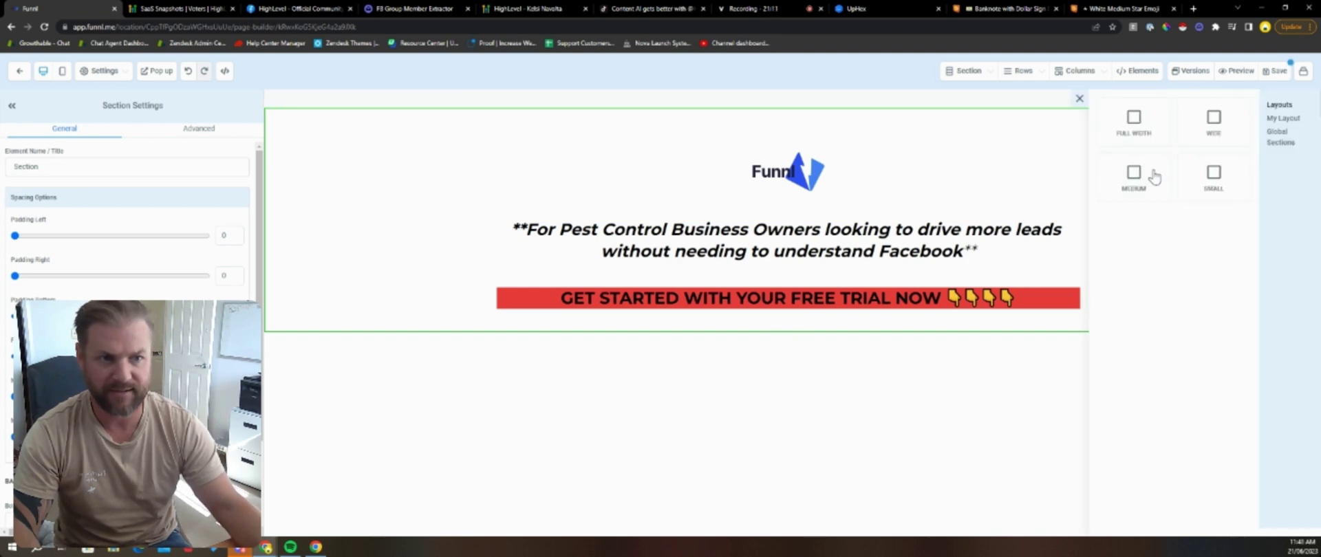
{"action": "left_click", "coordinate": [1154, 178]}
{"action": "left_click", "coordinate": [787, 366]}
{"action": "left_click", "coordinate": [1189, 149]}
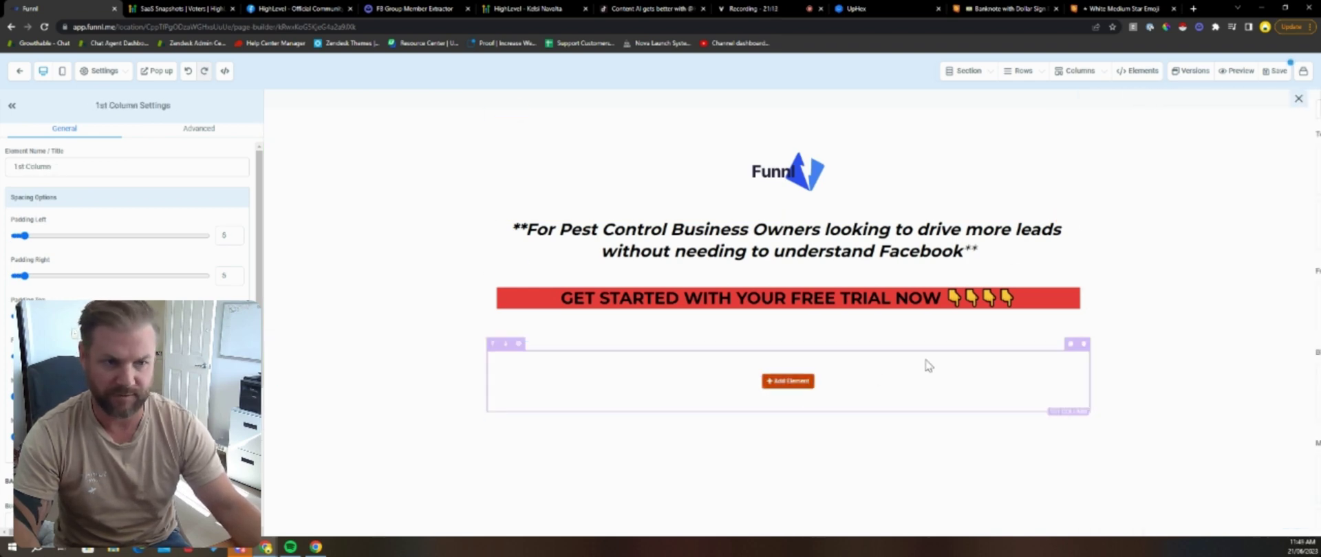
{"action": "left_click", "coordinate": [788, 381]}
{"action": "left_click", "coordinate": [1131, 342]}
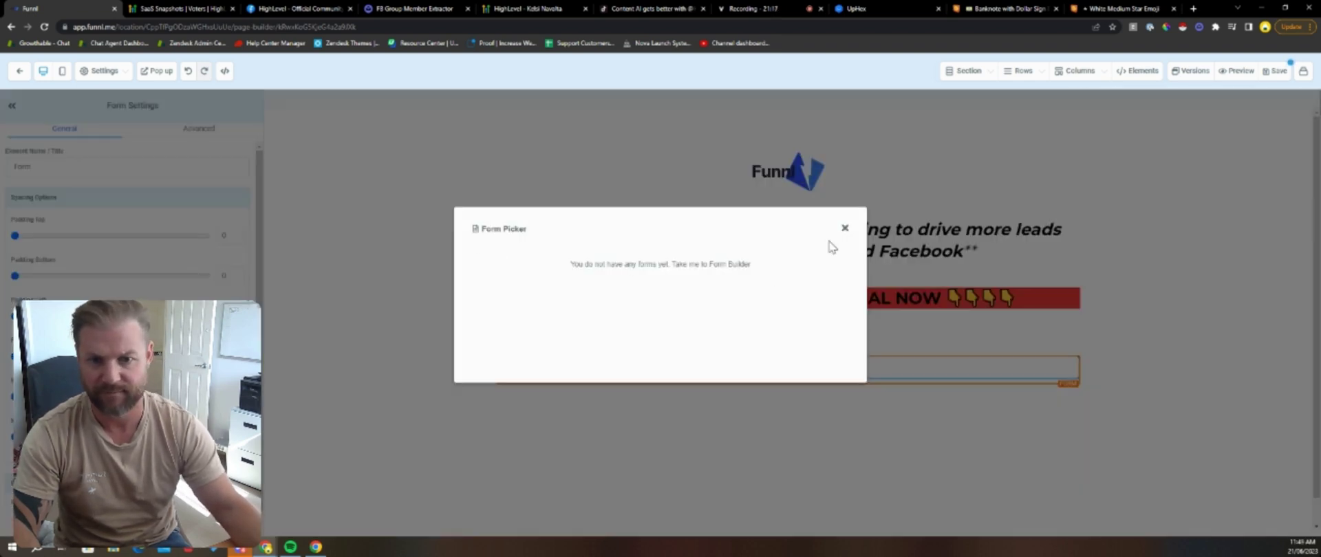
Step: Dismiss the form picker and SEO panel, then go to the Forms area
{"action": "left_click", "coordinate": [844, 229]}
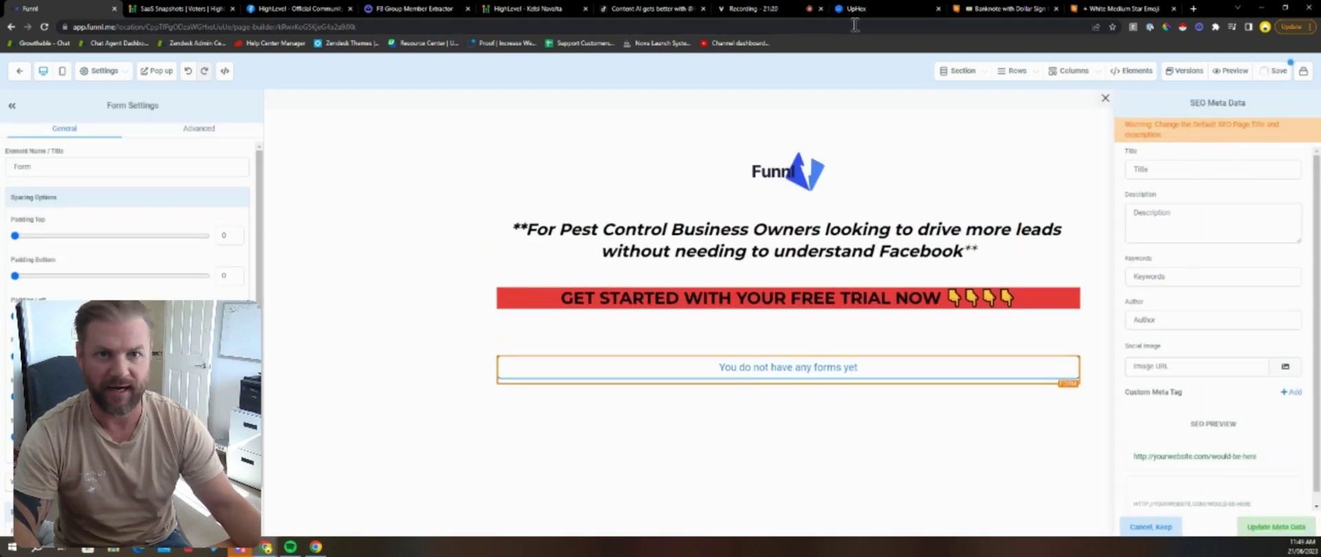
{"action": "left_click", "coordinate": [1106, 99]}
{"action": "left_click", "coordinate": [20, 72]}
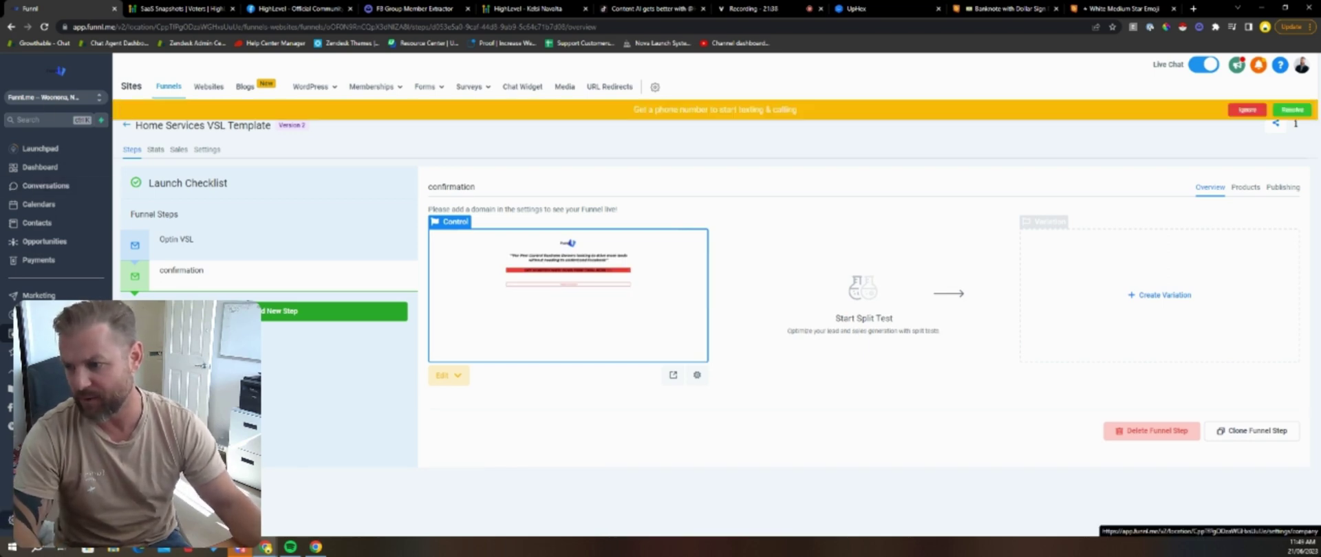
{"action": "left_click", "coordinate": [423, 110]}
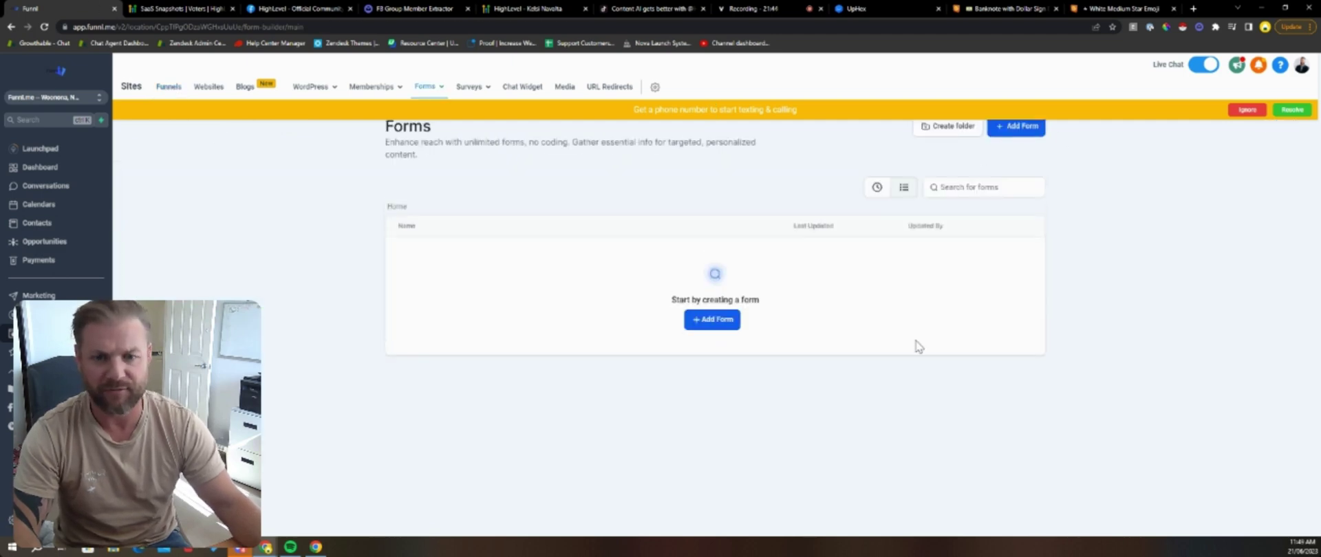
Step: Create a new form with First Name, Last Name, Phone, Email and Organization fields
{"action": "left_click", "coordinate": [712, 319]}
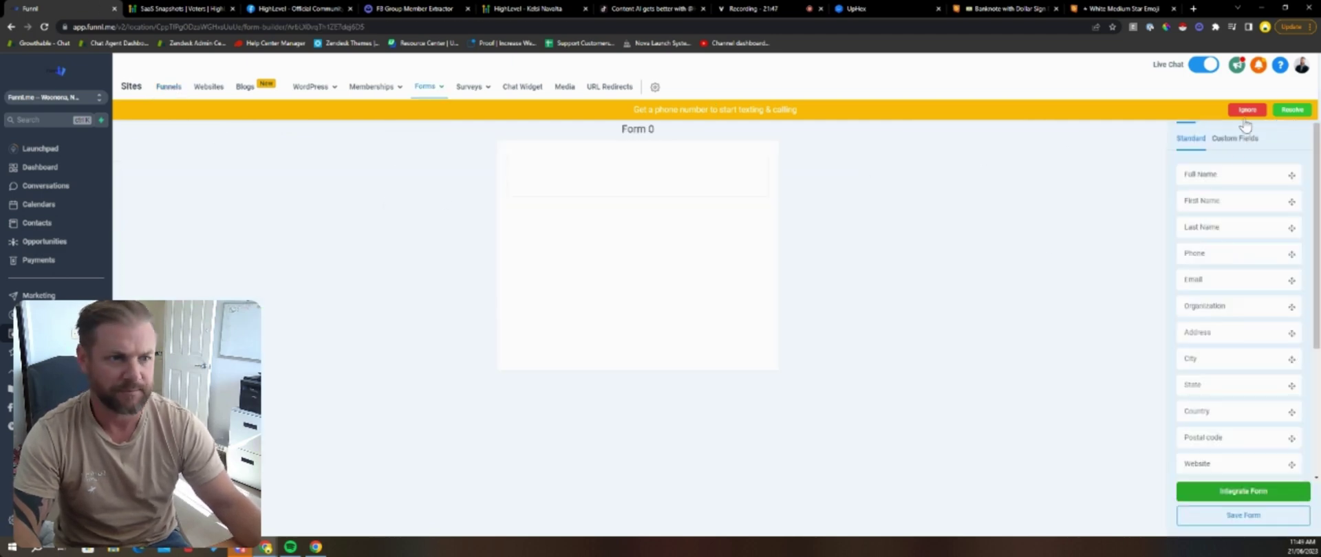
{"action": "left_click_drag", "start_coordinate": [1203, 183], "coordinate": [640, 187]}
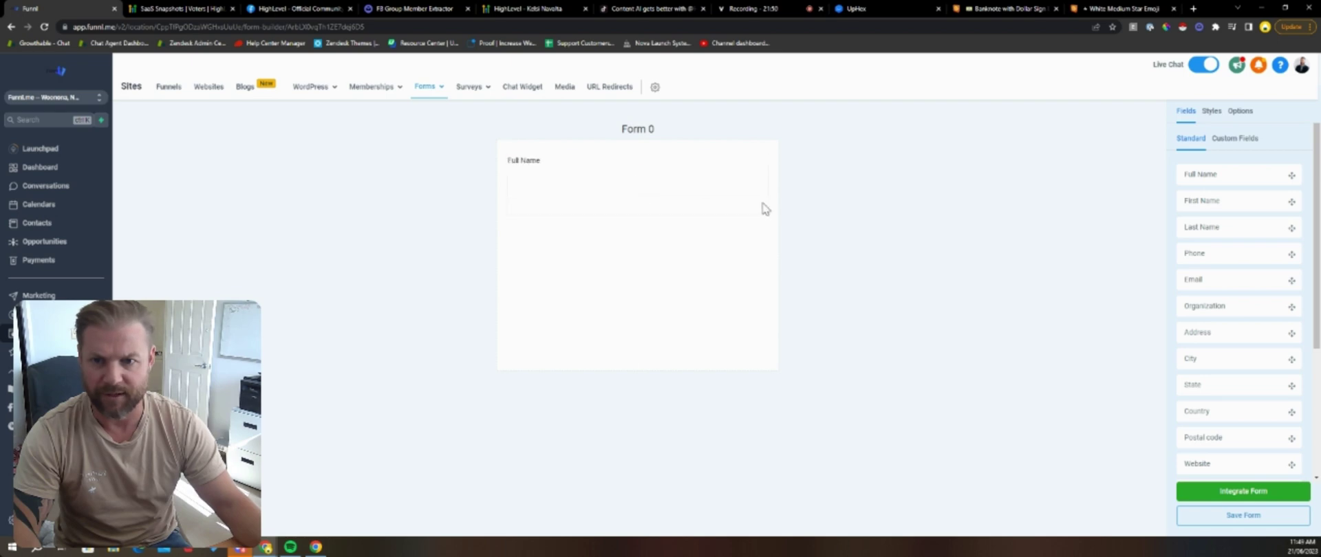
{"action": "left_click", "coordinate": [715, 177]}
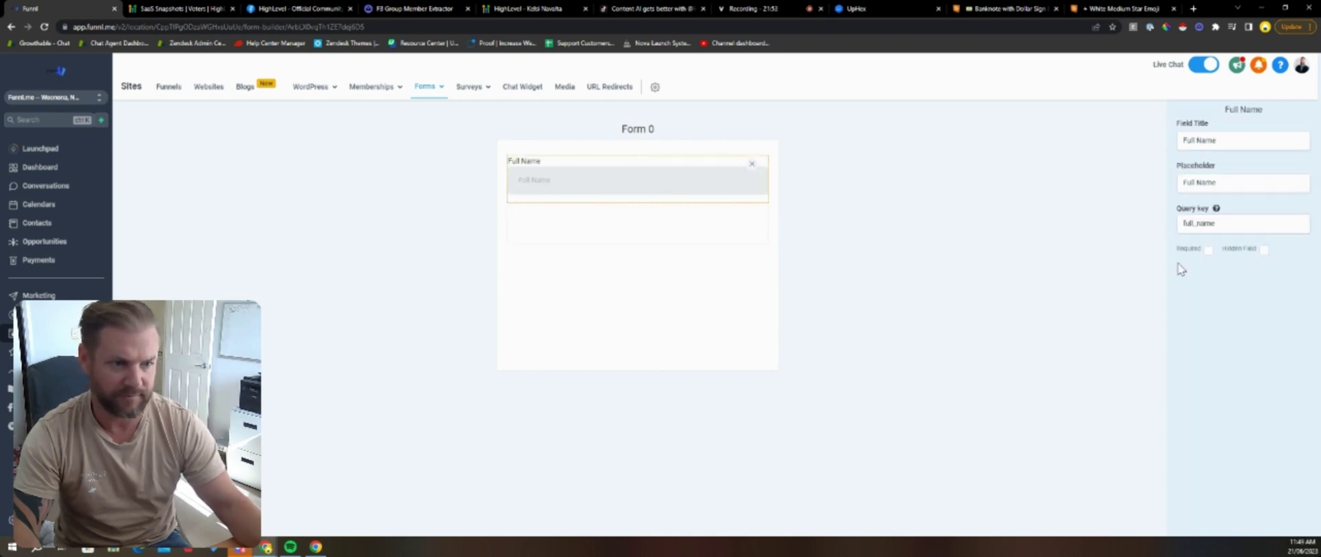
{"action": "left_click", "coordinate": [750, 169]}
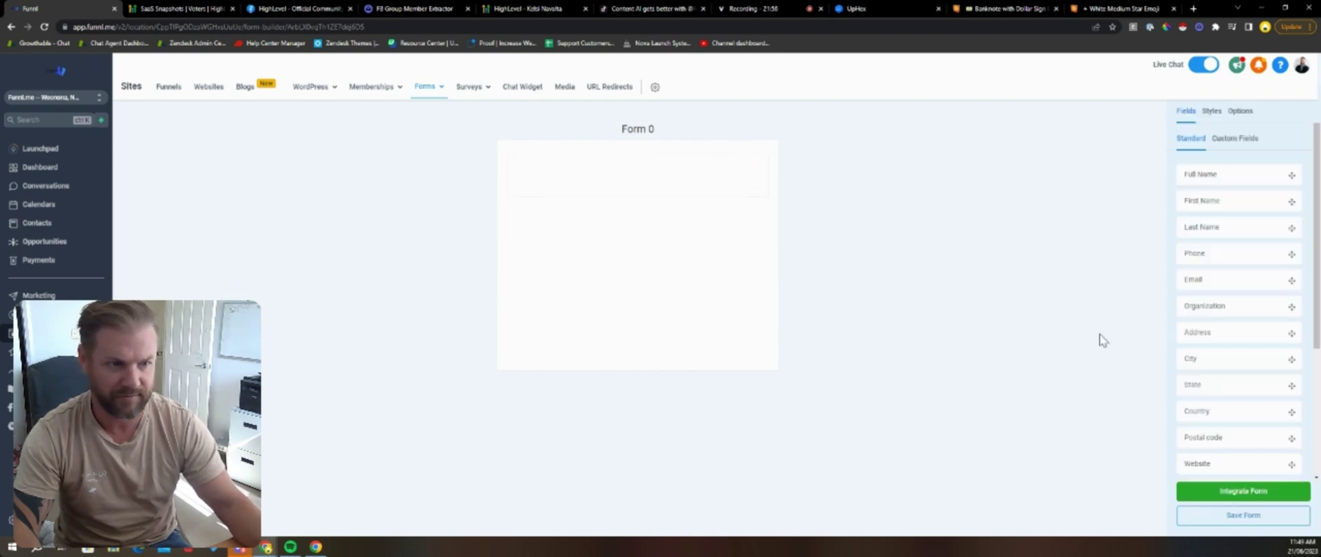
{"action": "left_click_drag", "start_coordinate": [1217, 202], "coordinate": [678, 197]}
{"action": "left_click_drag", "start_coordinate": [1216, 227], "coordinate": [578, 234]}
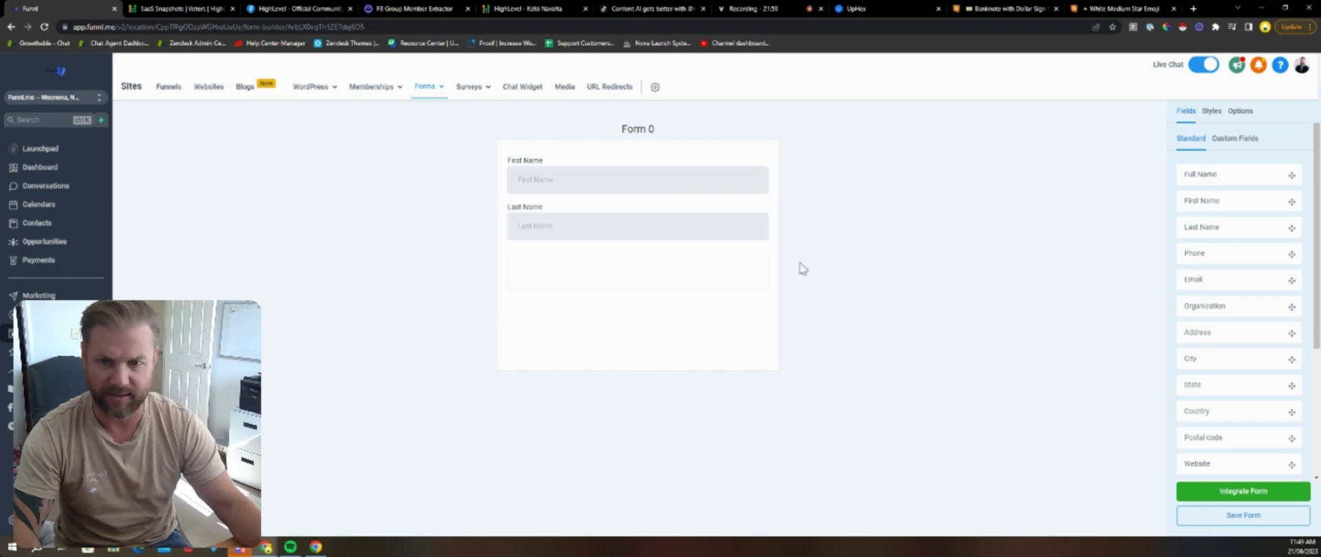
{"action": "left_click_drag", "start_coordinate": [1224, 274], "coordinate": [612, 278]}
{"action": "left_click_drag", "start_coordinate": [1225, 280], "coordinate": [681, 324]}
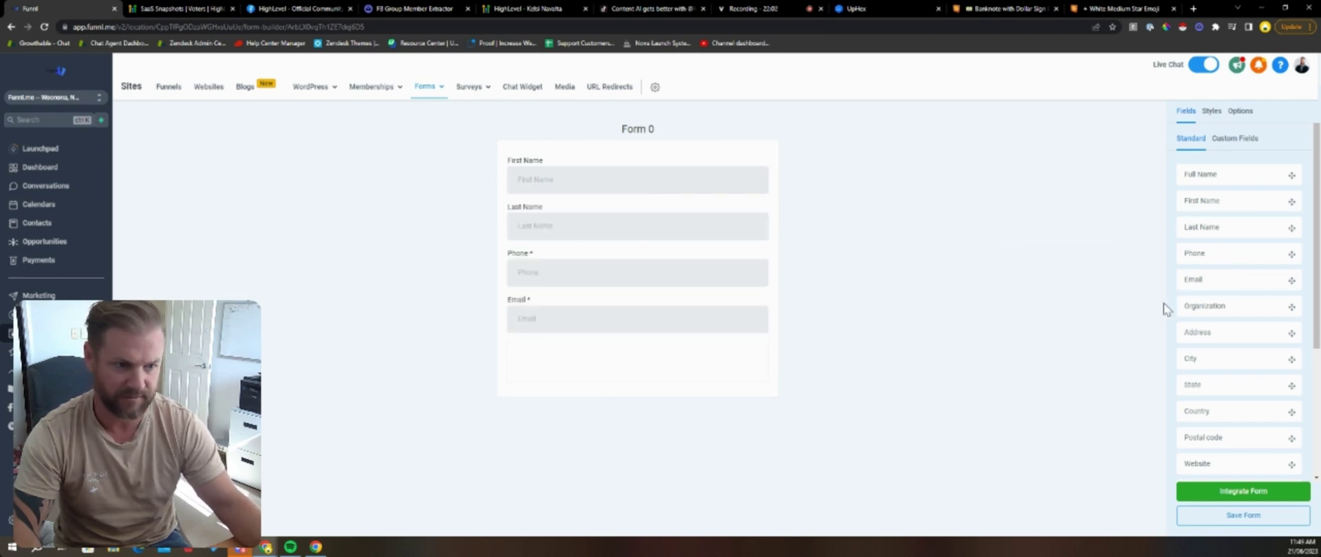
{"action": "left_click_drag", "start_coordinate": [1204, 306], "coordinate": [787, 360]}
Step: Retitle the Organization field 'Your Company Name' and check the form's embedding options
{"action": "left_click", "coordinate": [532, 356]}
{"action": "left_click", "coordinate": [1261, 141]}
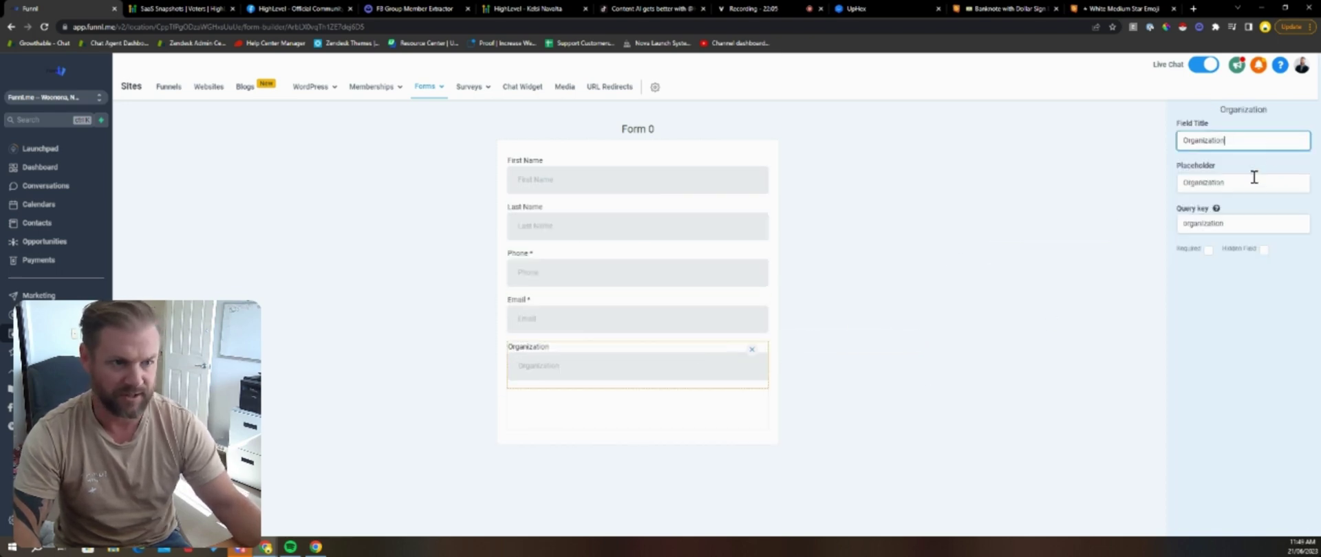
{"action": "left_click", "coordinate": [1255, 181]}
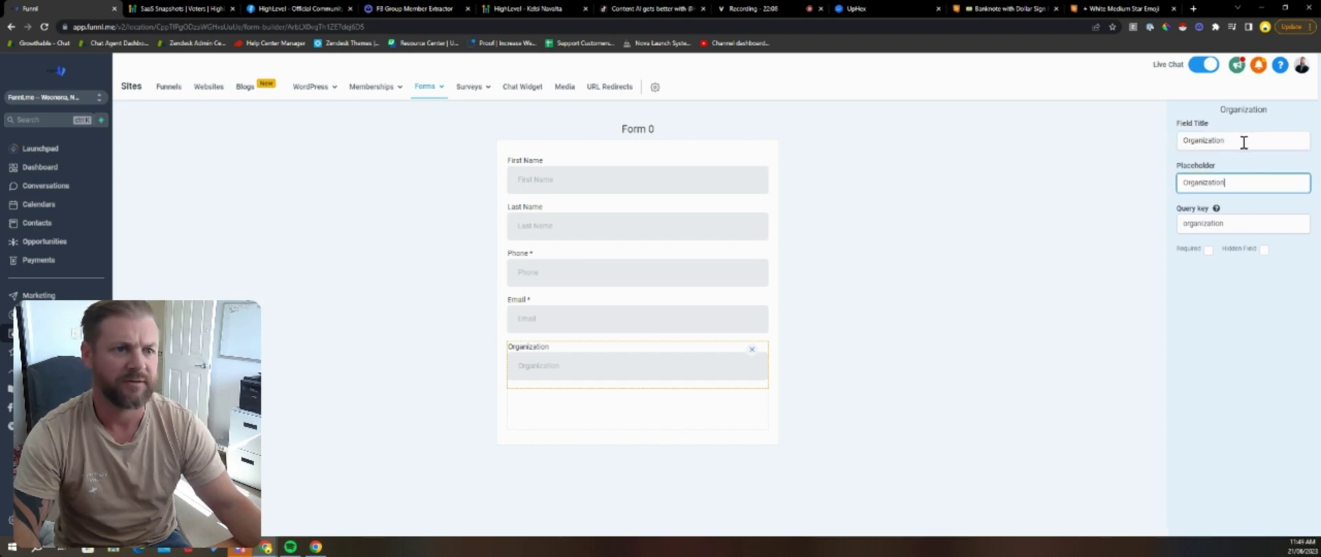
{"action": "left_click", "coordinate": [1097, 140]}
{"action": "left_click", "coordinate": [586, 368]}
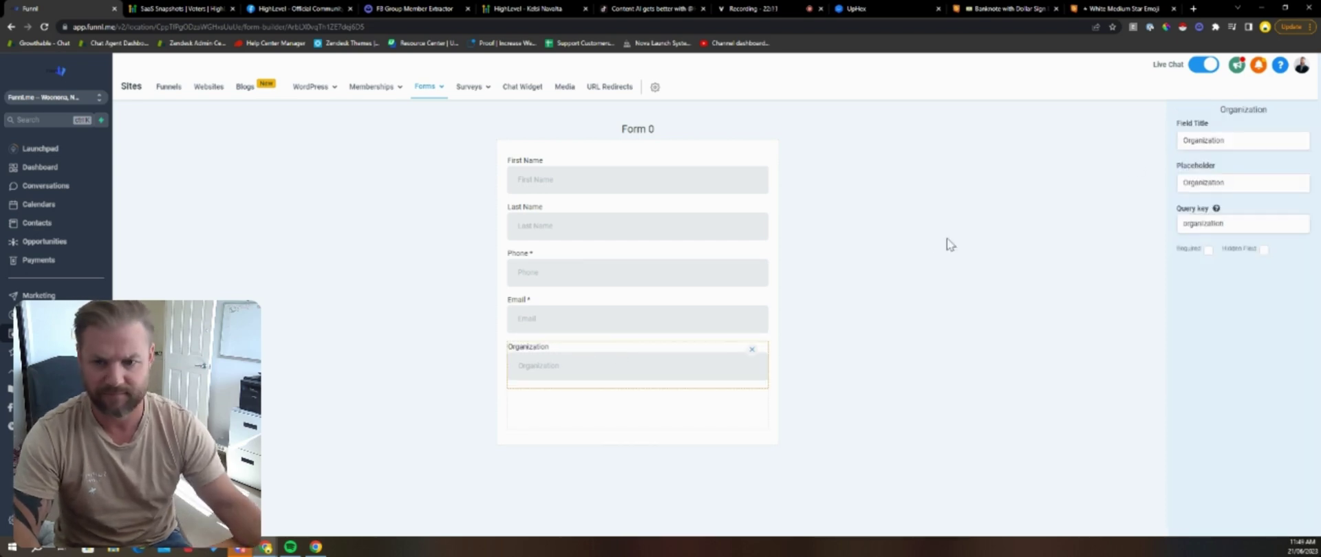
{"action": "double_click", "coordinate": [1265, 139]}
{"action": "type", "text": "Your Company Name"}
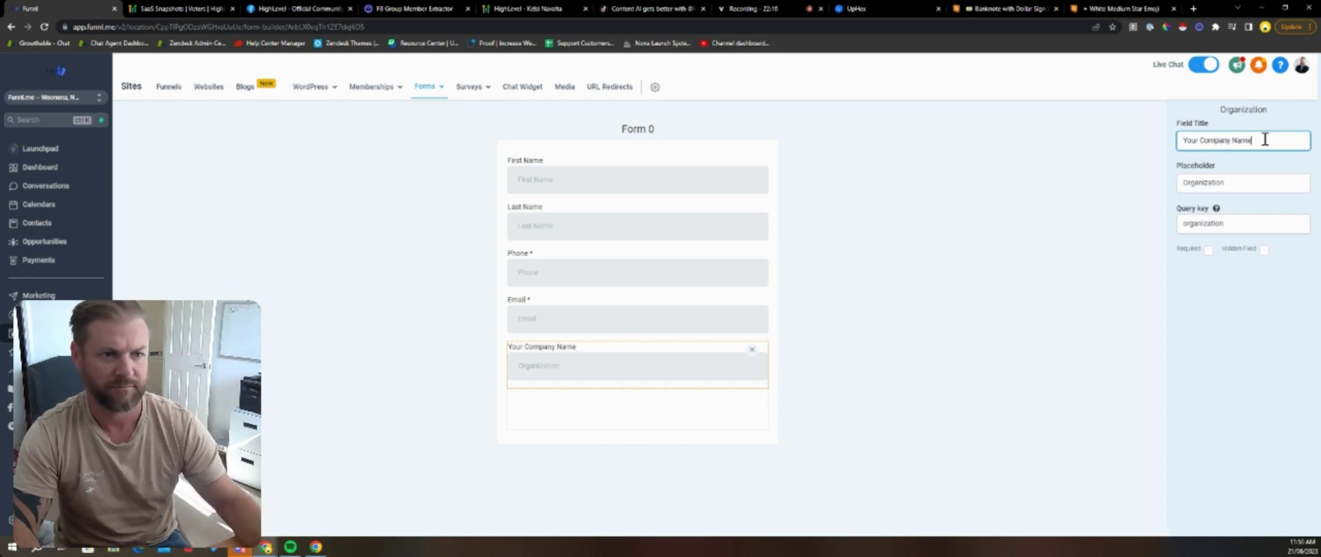
{"action": "left_click", "coordinate": [882, 243]}
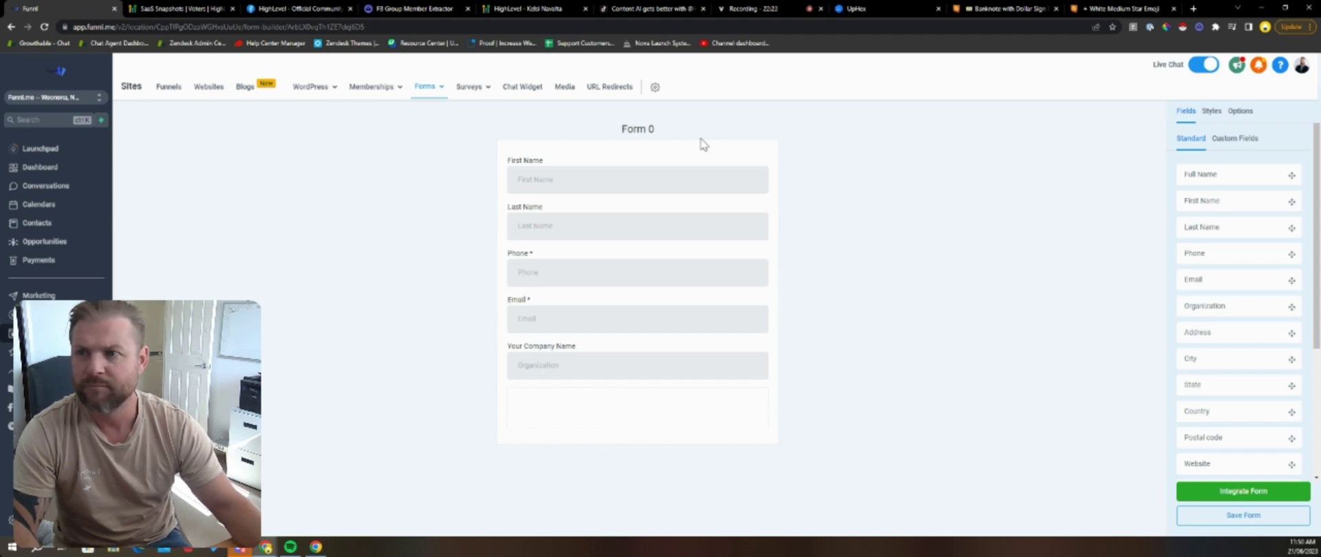
{"action": "left_click", "coordinate": [1221, 496]}
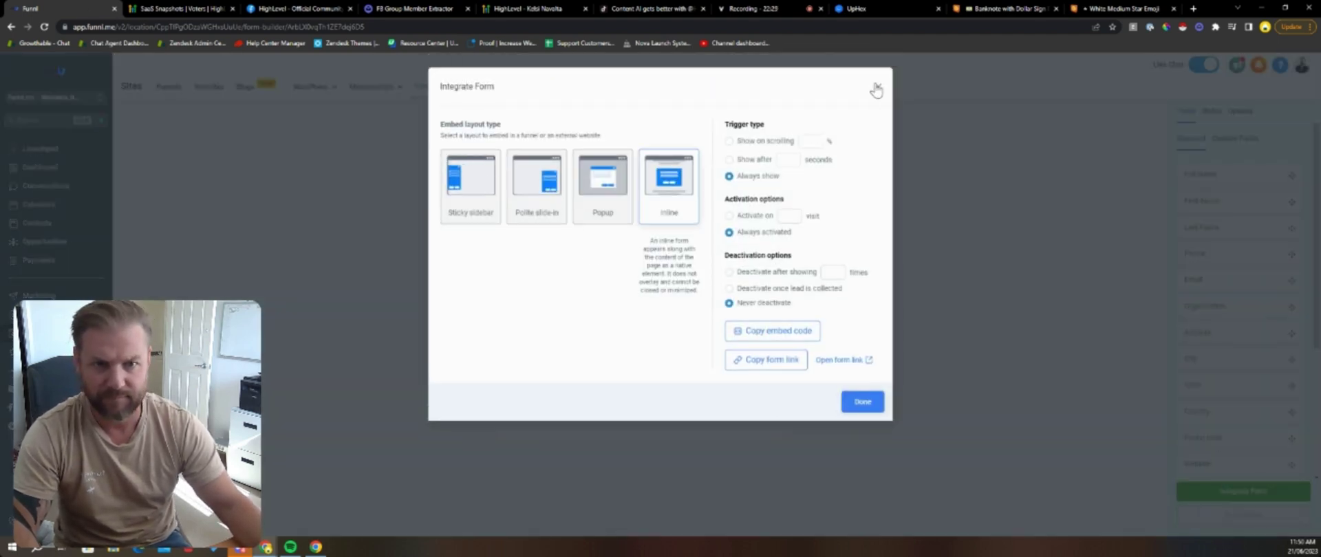
{"action": "left_click", "coordinate": [876, 88]}
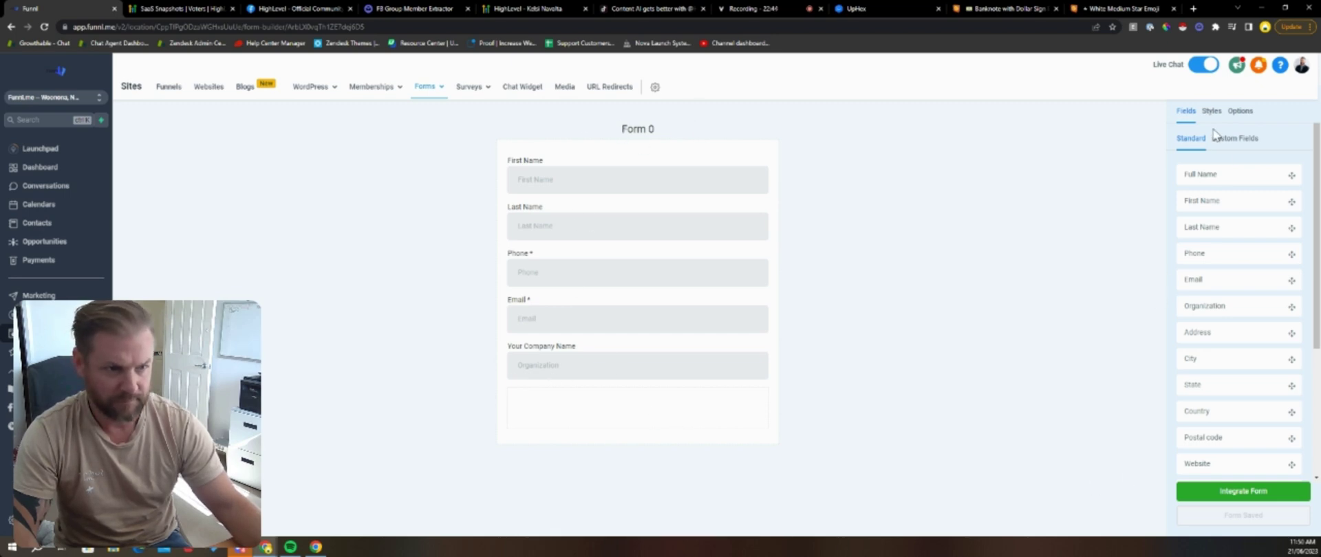
Step: Add City and Website fields to the form
{"action": "scroll", "coordinate": [1228, 261], "scroll_direction": "down", "scroll_amount": 1}
{"action": "left_click_drag", "start_coordinate": [1206, 260], "coordinate": [564, 413]}
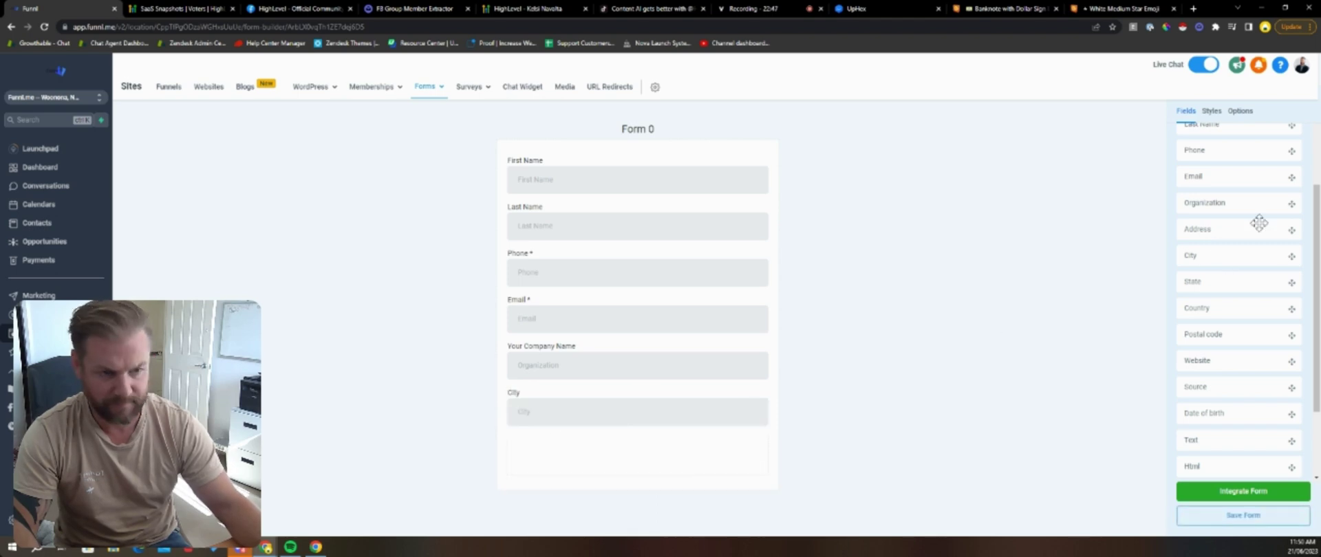
{"action": "scroll", "coordinate": [1259, 223], "scroll_direction": "down", "scroll_amount": 3}
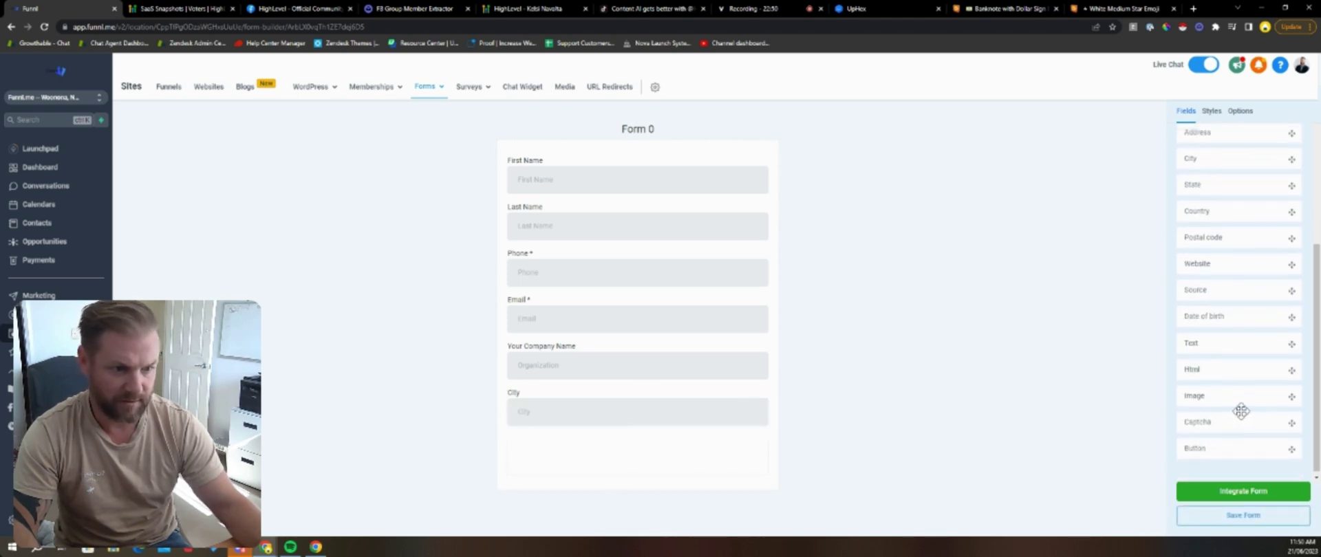
{"action": "left_click_drag", "start_coordinate": [1240, 411], "coordinate": [606, 440]}
{"action": "scroll", "coordinate": [634, 406], "scroll_direction": "down", "scroll_amount": 1}
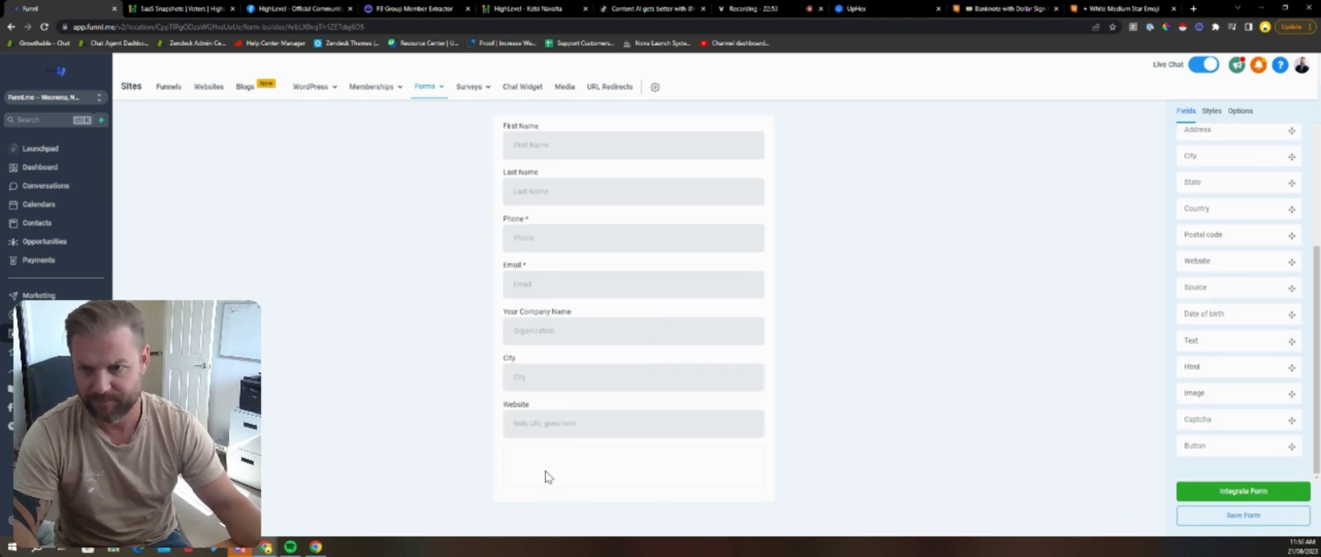
{"action": "scroll", "coordinate": [602, 249], "scroll_direction": "up", "scroll_amount": 1}
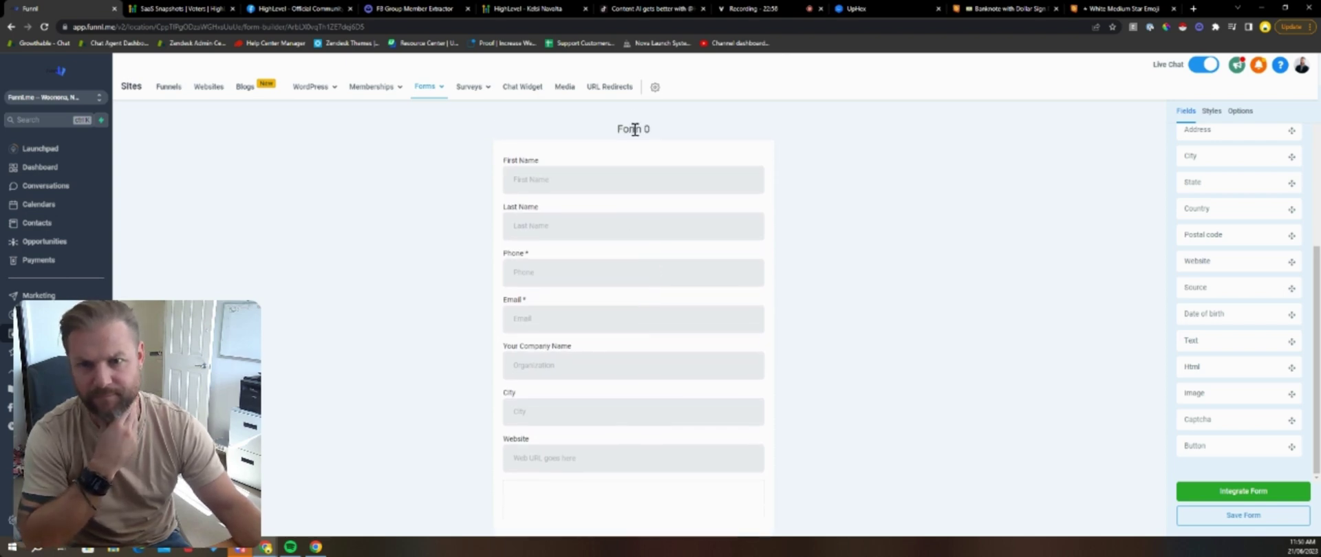
Step: Name the form 'Confirmation', keep Open URL on submit, and save it
{"action": "left_click", "coordinate": [1240, 111]}
{"action": "triple_click", "coordinate": [1239, 170]}
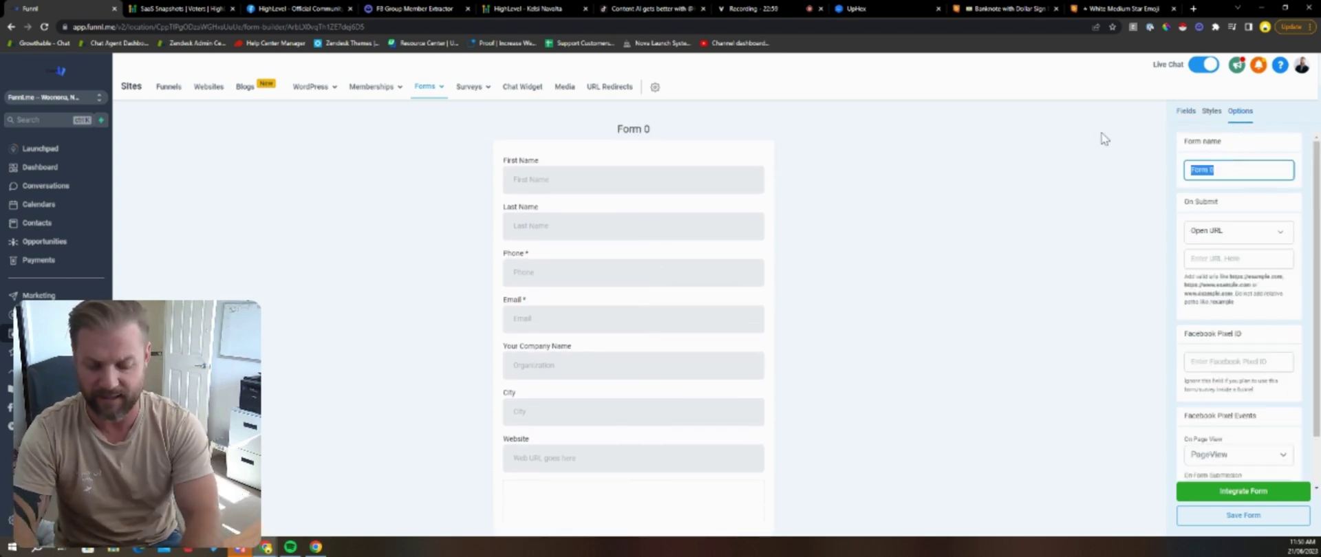
{"action": "type", "text": "Confirmatio"}
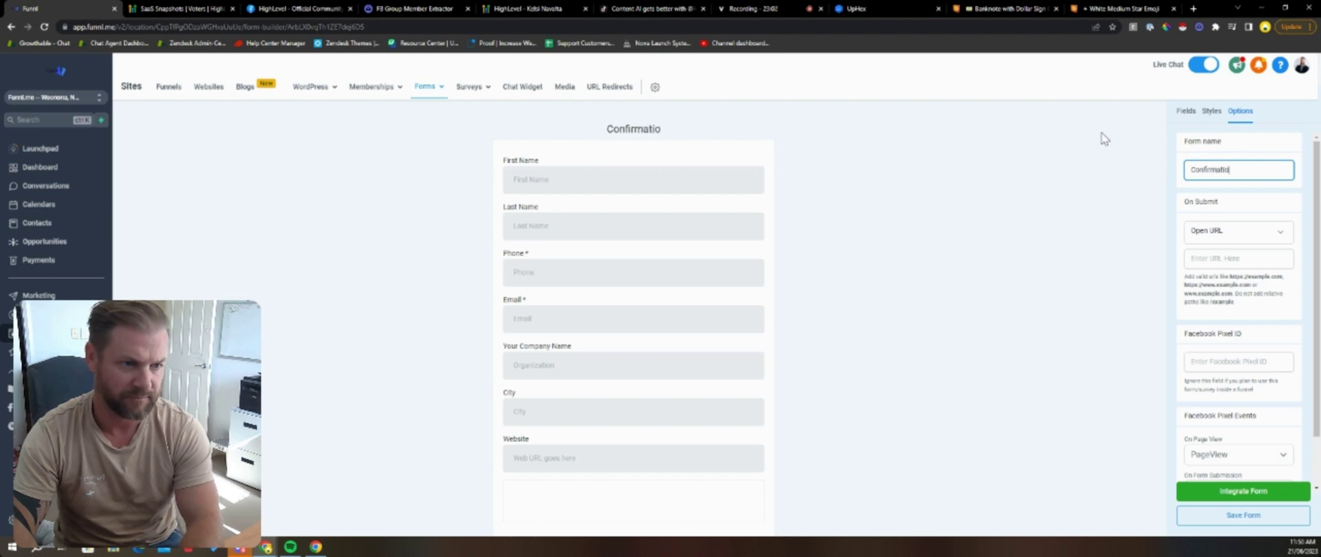
{"action": "type", "text": "n"}
{"action": "left_click", "coordinate": [1246, 242]}
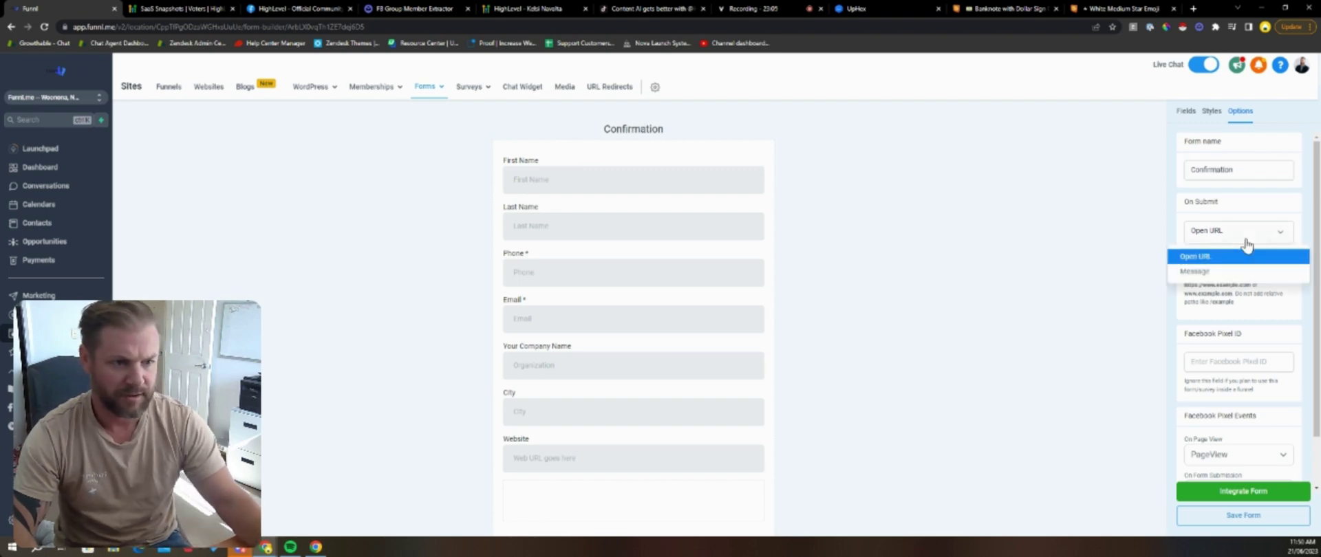
{"action": "left_click", "coordinate": [1043, 219]}
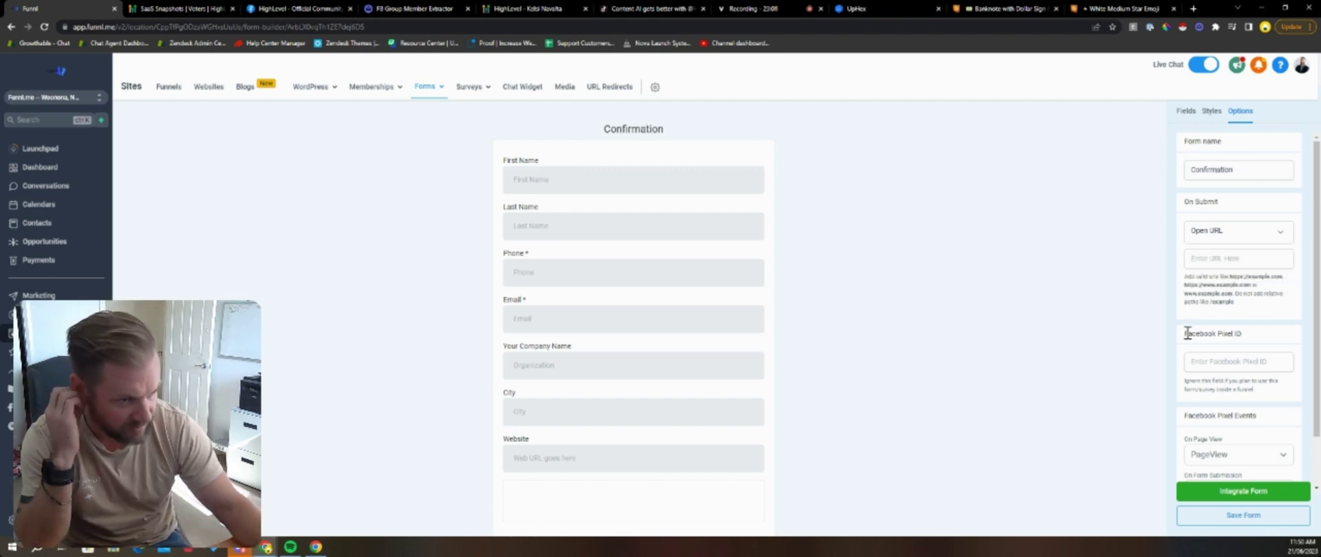
{"action": "scroll", "coordinate": [1187, 333], "scroll_direction": "down", "scroll_amount": 1}
{"action": "left_click", "coordinate": [1270, 516]}
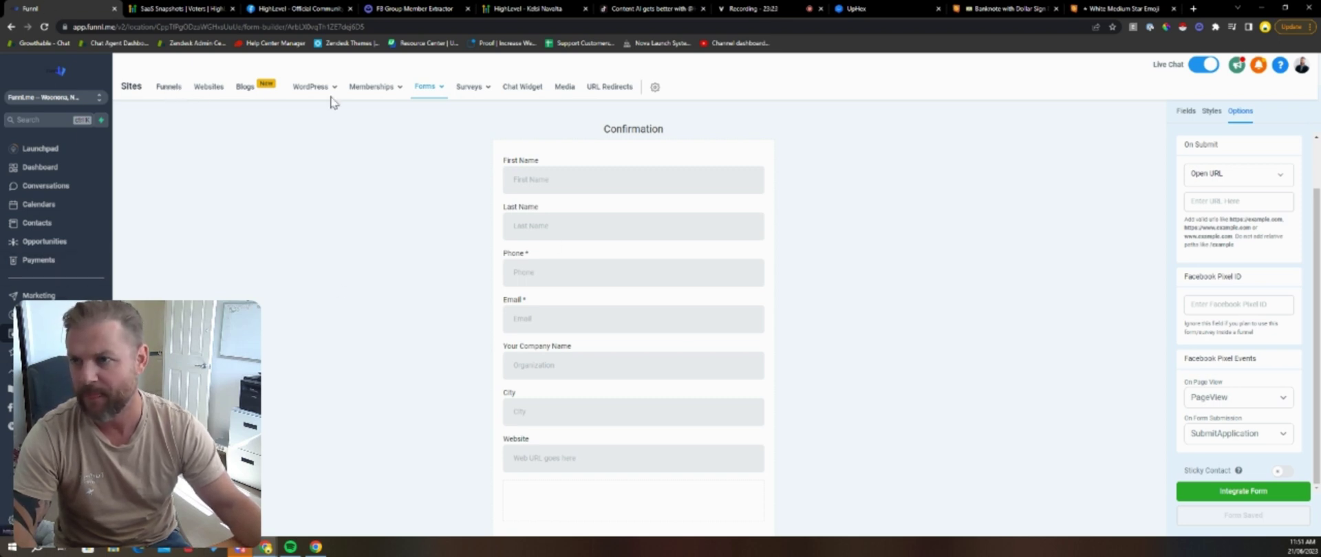
{"action": "left_click", "coordinate": [173, 92]}
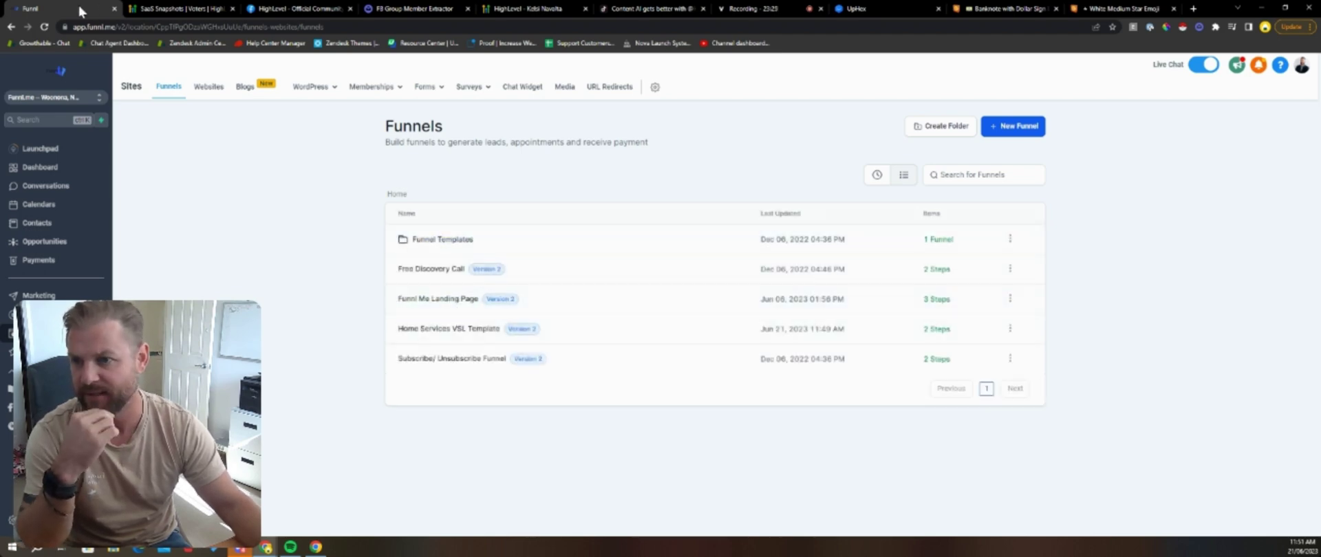
Step: Open the Home Services VSL Template funnel and the confirmation step's edit options
{"action": "left_click", "coordinate": [433, 329]}
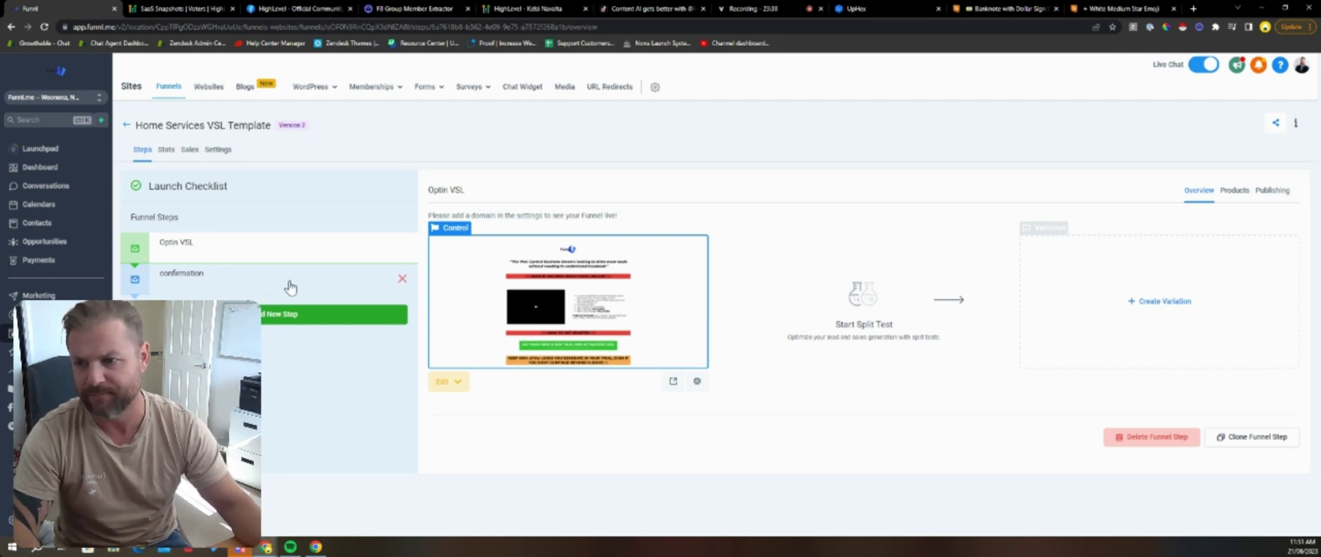
{"action": "left_click", "coordinate": [157, 283]}
{"action": "left_click", "coordinate": [446, 381]}
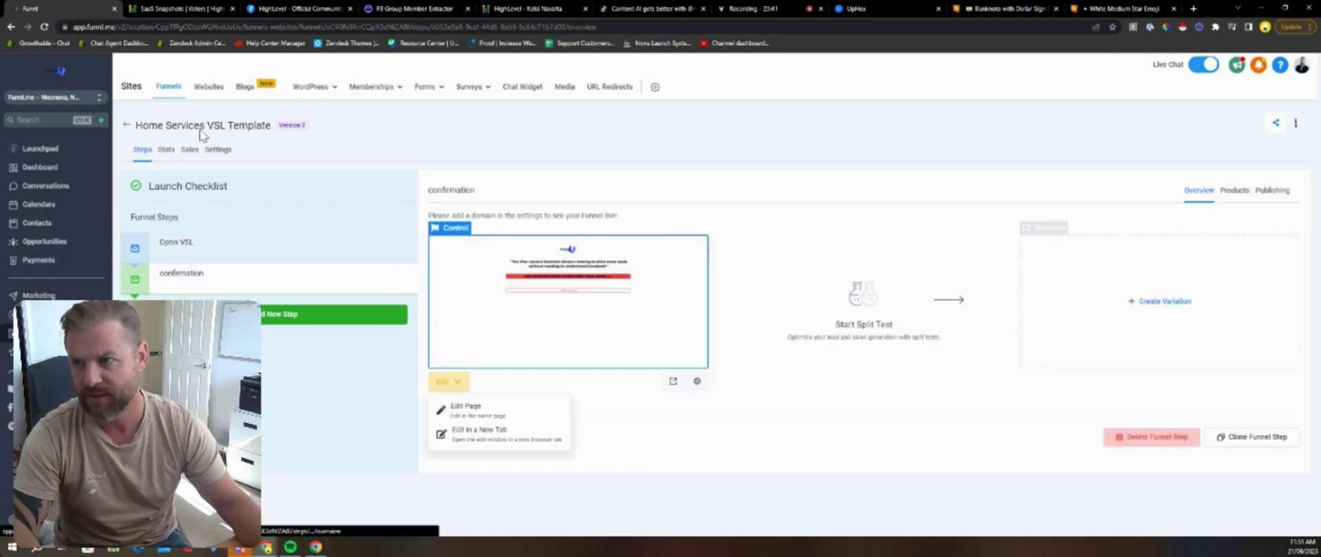
Step: Create a new funnel step with name and path 'payment'
{"action": "left_click", "coordinate": [280, 319]}
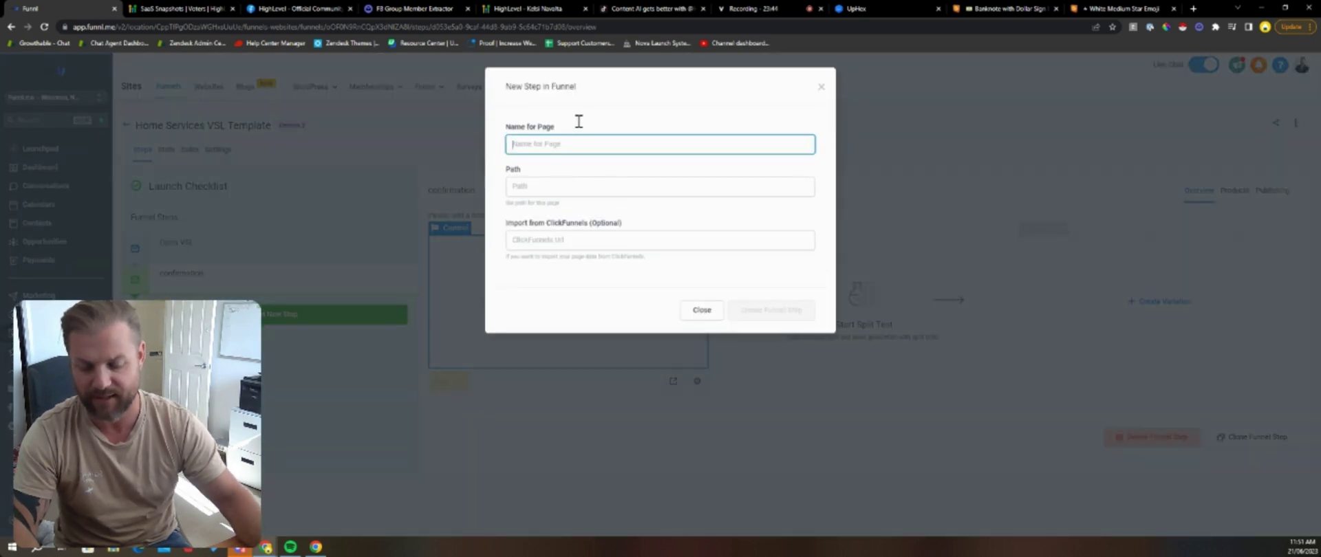
{"action": "type", "text": "payment"}
{"action": "key", "text": "Tab"}
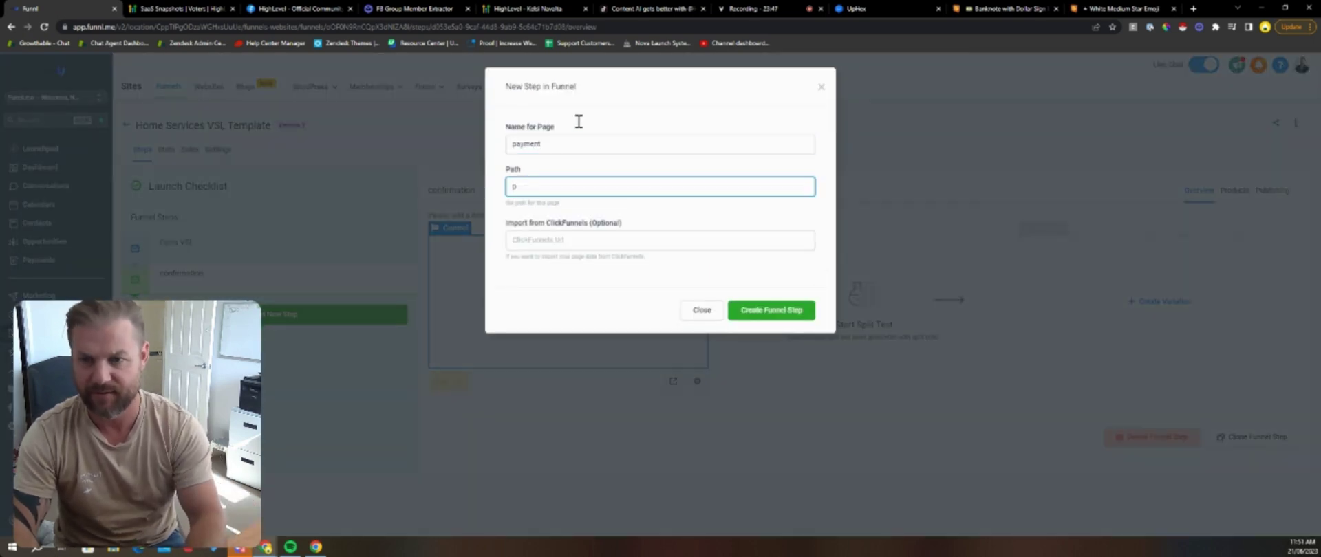
{"action": "type", "text": "payment"}
{"action": "key", "text": "Tab"}
{"action": "left_click", "coordinate": [772, 310]}
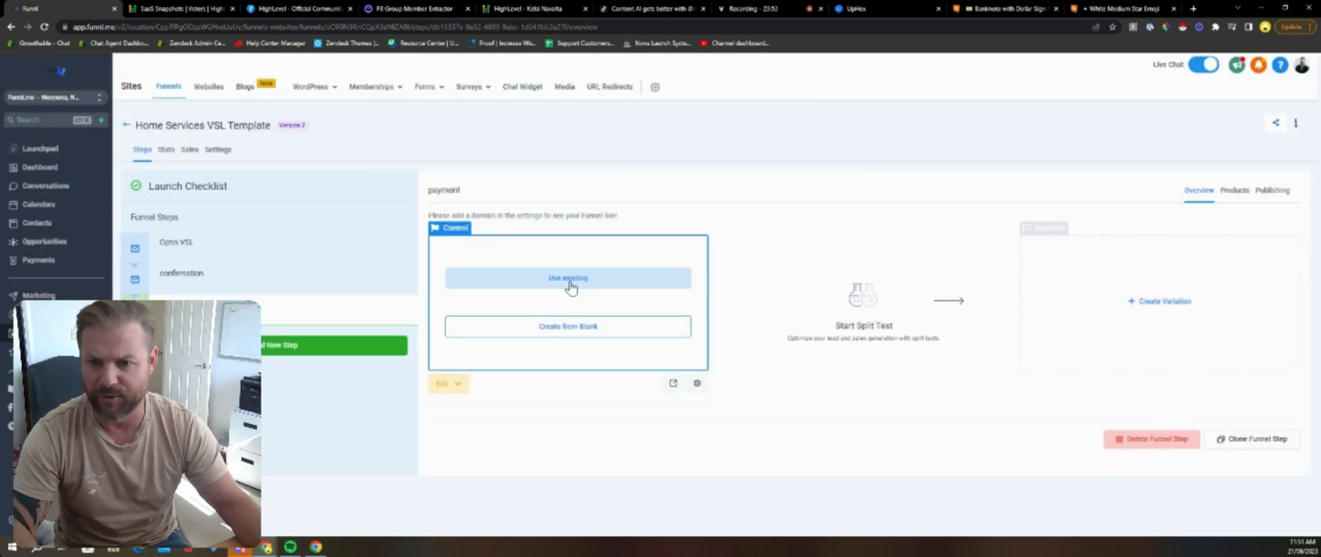
Step: Import the Optin VSL page into the payment step, then return to the confirmation step
{"action": "left_click", "coordinate": [545, 278]}
{"action": "left_click", "coordinate": [593, 205]}
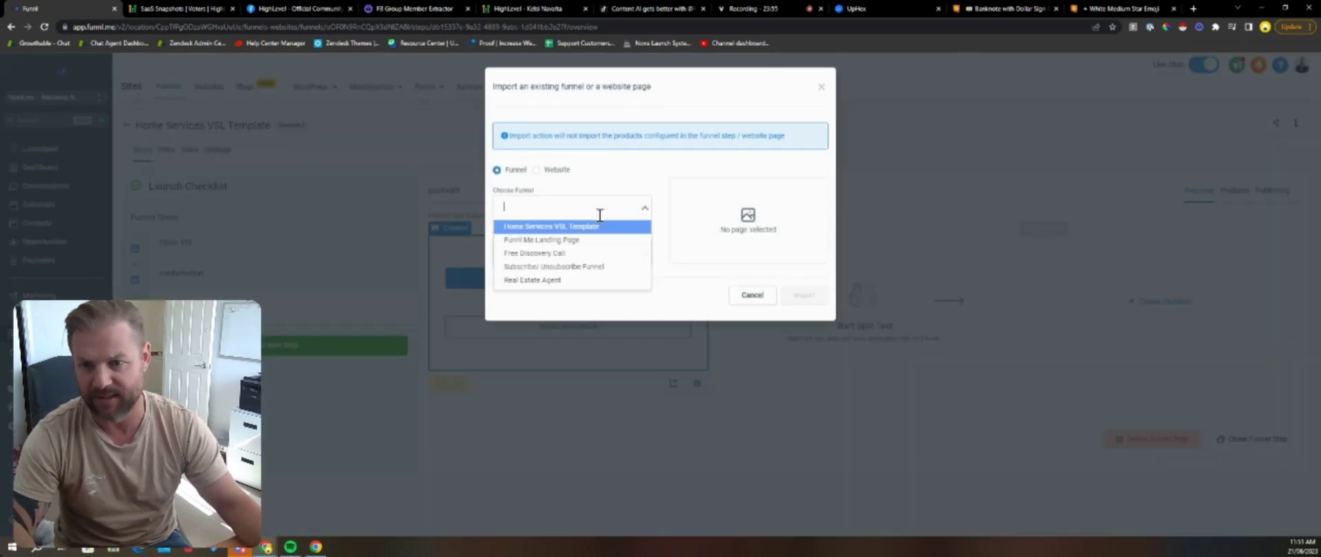
{"action": "left_click", "coordinate": [578, 284]}
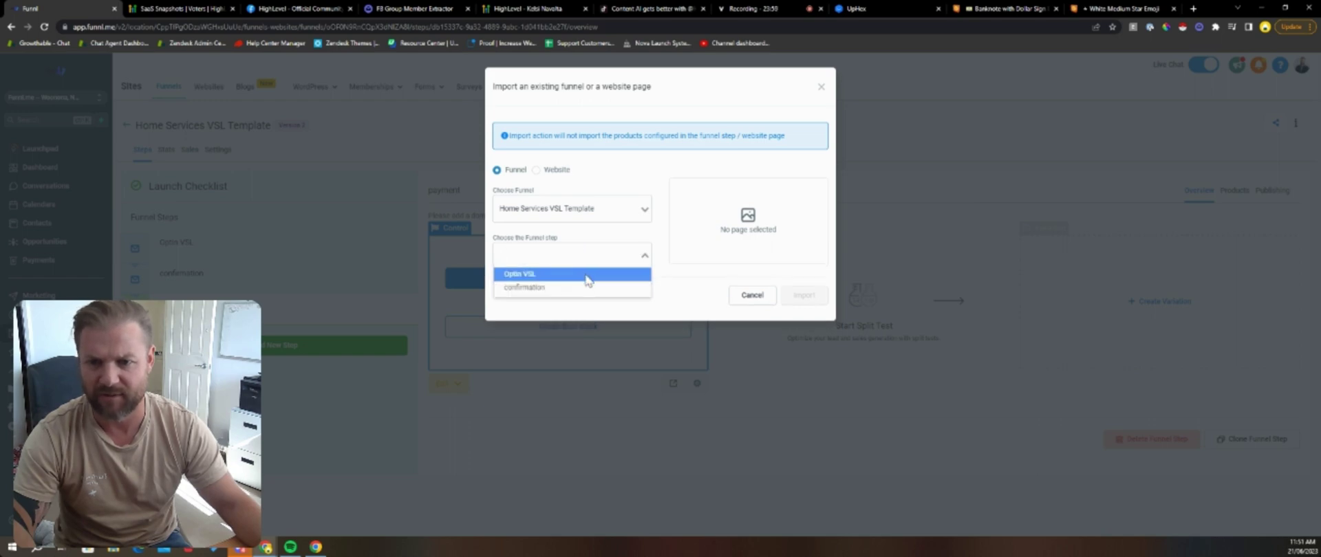
{"action": "left_click", "coordinate": [586, 276]}
{"action": "left_click", "coordinate": [804, 295]}
{"action": "left_click", "coordinate": [181, 273]}
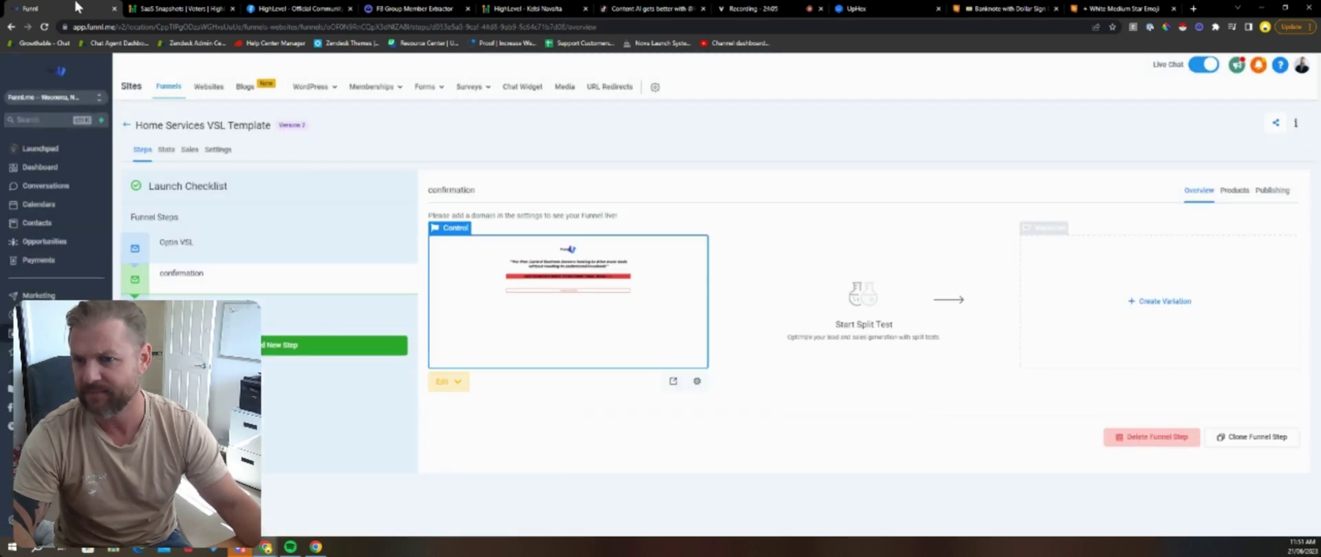
Step: Open the confirmation page in the builder and close the Emojipedia Banknote and Star tabs
{"action": "left_click", "coordinate": [457, 382]}
{"action": "left_click", "coordinate": [478, 413]}
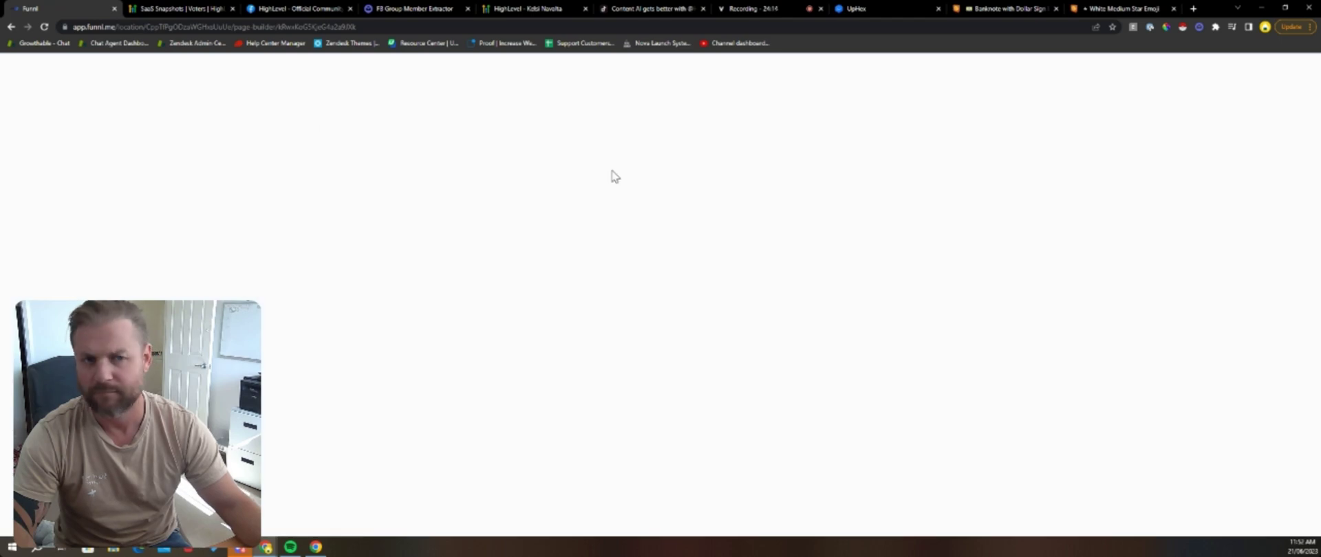
{"action": "left_click", "coordinate": [1011, 8]}
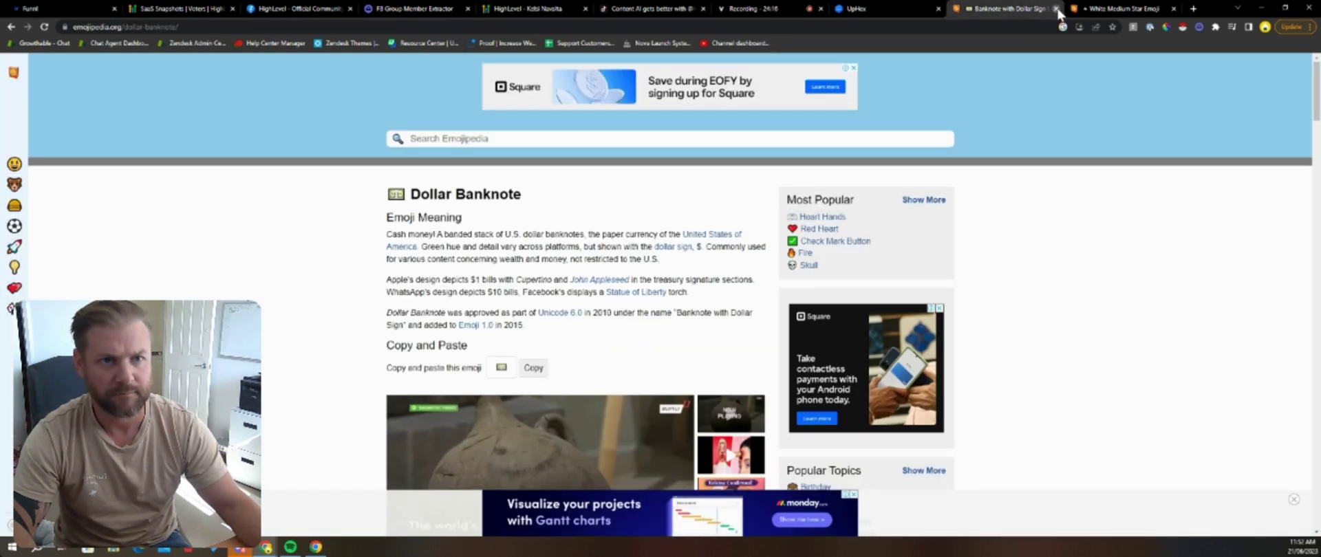
{"action": "left_click", "coordinate": [1057, 9]}
{"action": "left_click", "coordinate": [1056, 9]}
{"action": "left_click", "coordinate": [1043, 8]}
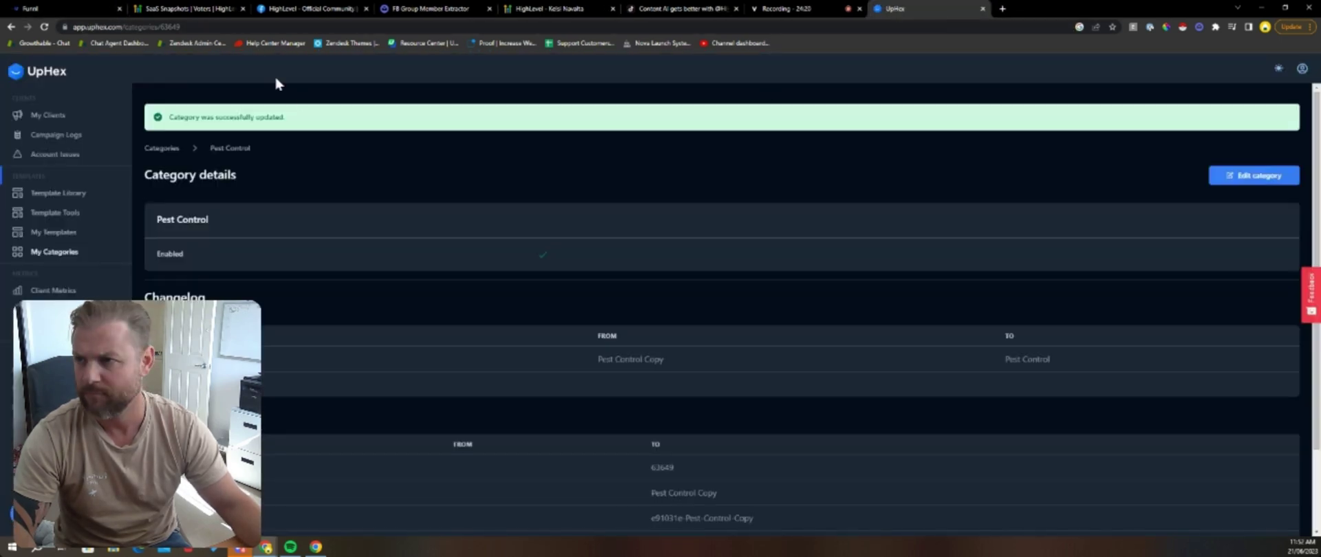
{"action": "left_click", "coordinate": [788, 8]}
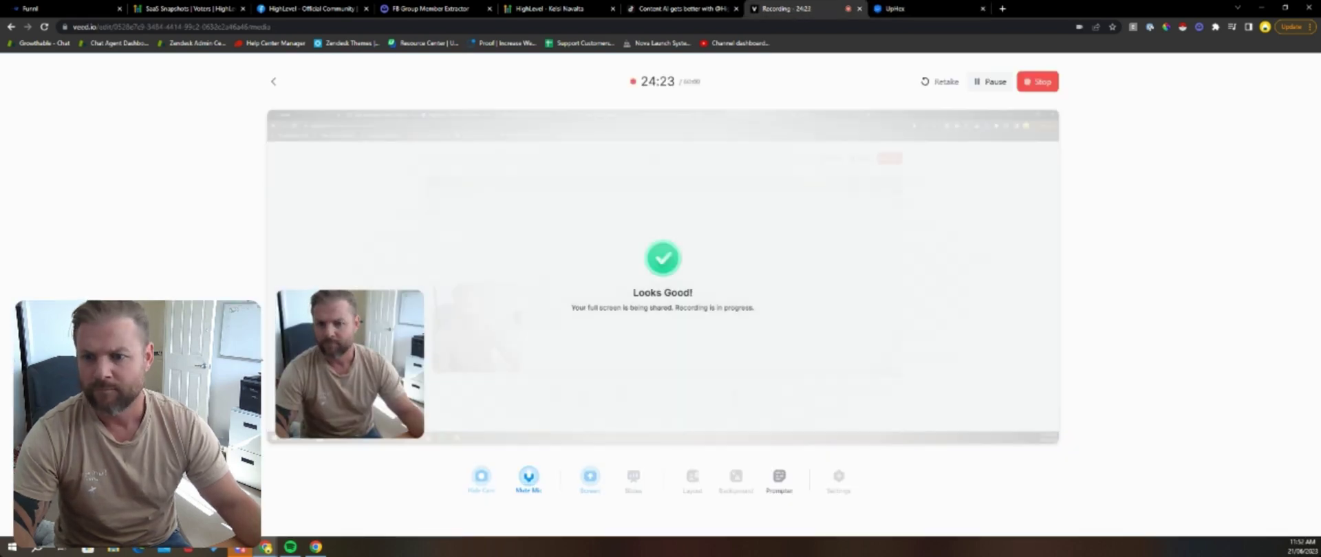
{"action": "left_click", "coordinate": [48, 7]}
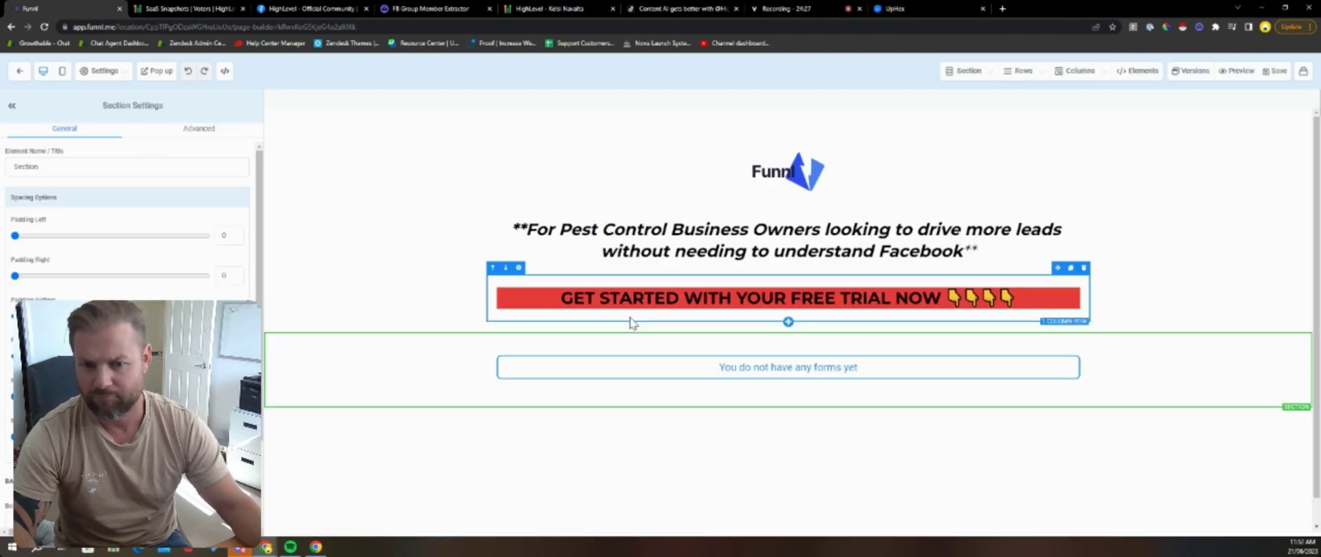
Step: Replace the empty form placeholder with a form element showing Form 1
{"action": "left_click", "coordinate": [695, 348]}
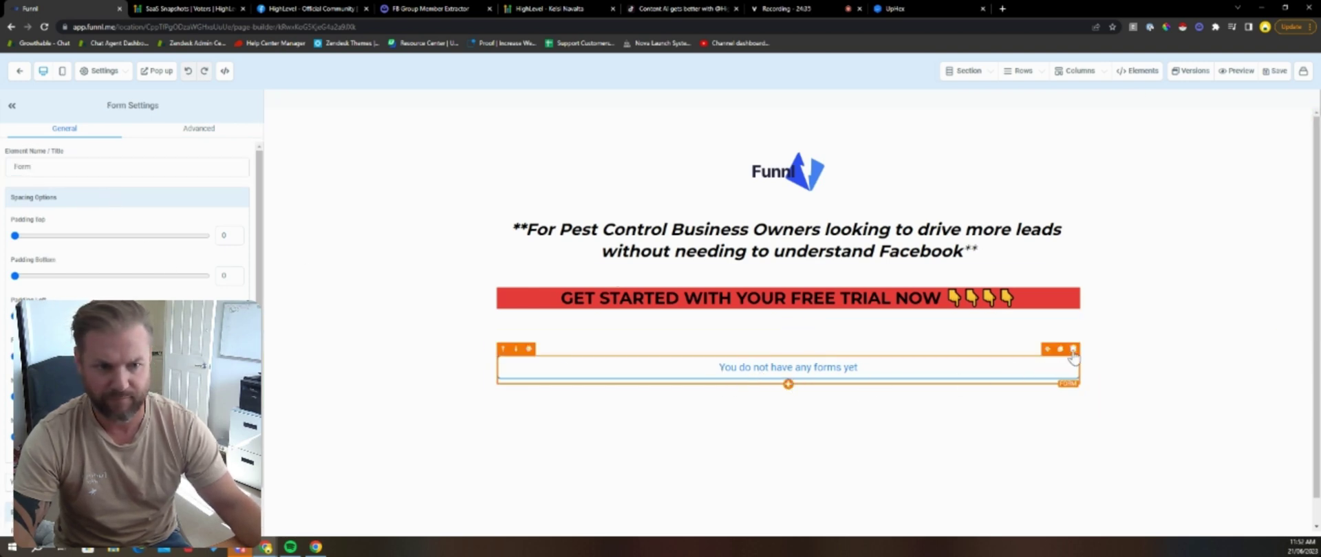
{"action": "left_click", "coordinate": [1073, 351]}
{"action": "left_click", "coordinate": [800, 381]}
{"action": "scroll", "coordinate": [1209, 228], "scroll_direction": "down", "scroll_amount": 2}
{"action": "left_click", "coordinate": [1207, 208]}
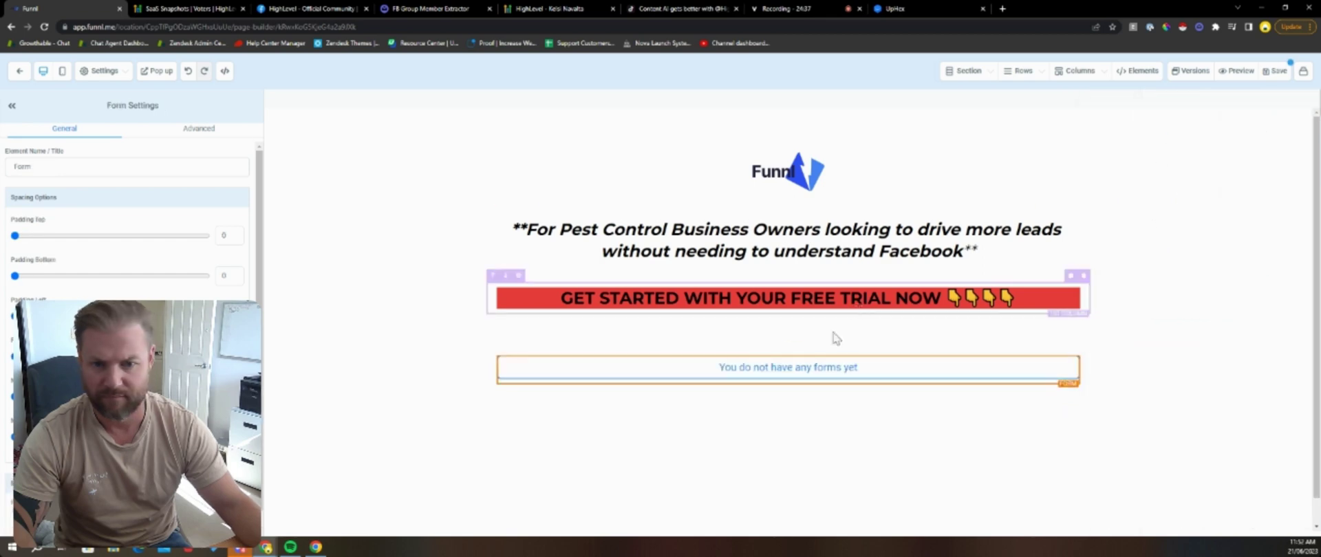
{"action": "left_click", "coordinate": [590, 260]}
{"action": "left_click", "coordinate": [507, 295]}
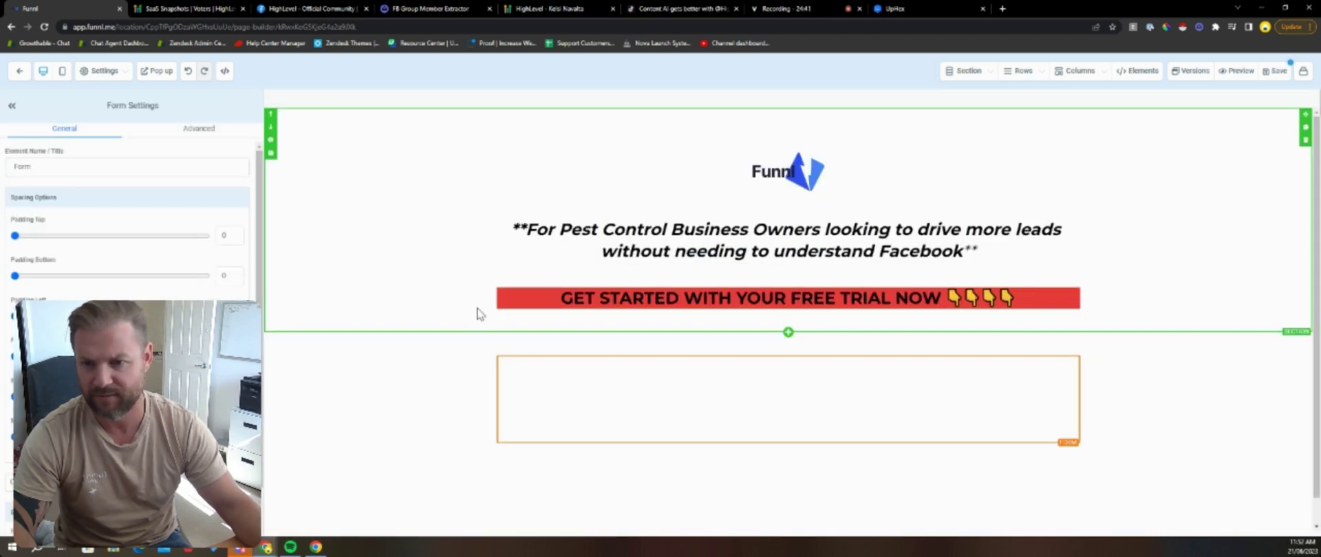
Step: Give the form's section an orange background and save the confirmation page
{"action": "scroll", "coordinate": [446, 333], "scroll_direction": "down", "scroll_amount": 6}
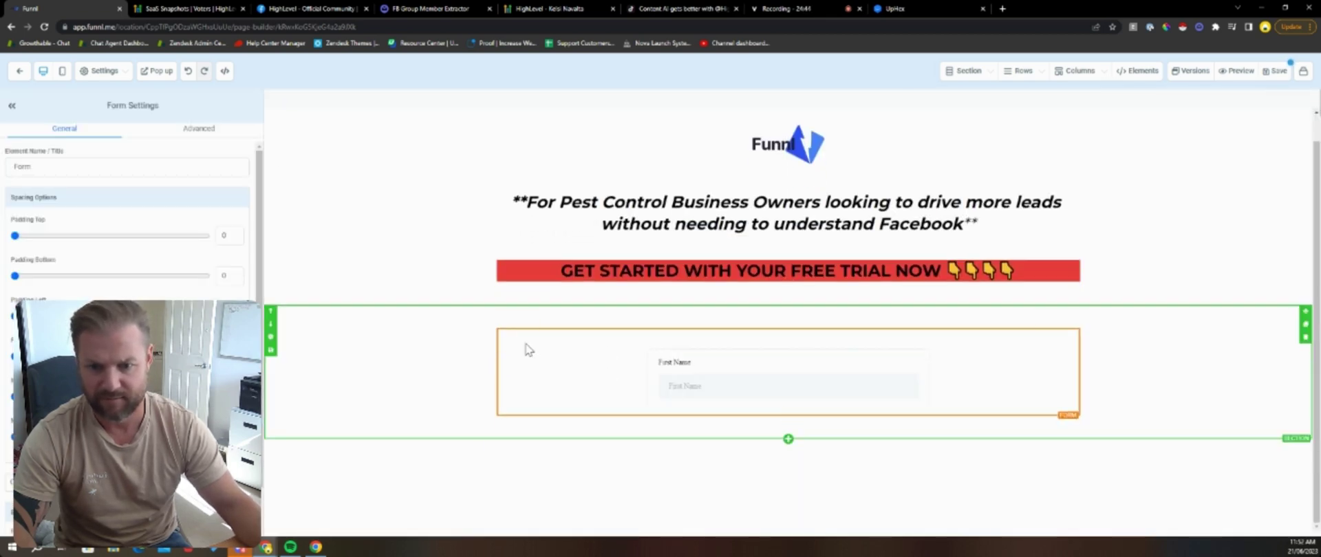
{"action": "scroll", "coordinate": [589, 350], "scroll_direction": "up", "scroll_amount": 3}
{"action": "scroll", "coordinate": [564, 317], "scroll_direction": "up", "scroll_amount": 1}
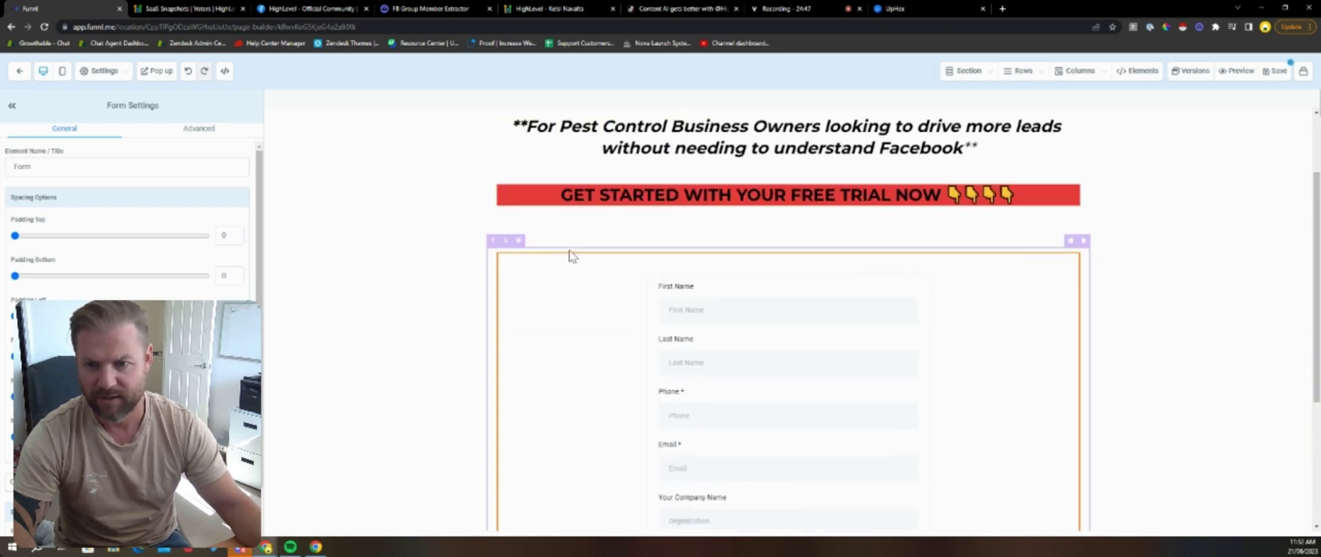
{"action": "left_click", "coordinate": [451, 255]}
{"action": "scroll", "coordinate": [131, 228], "scroll_direction": "down", "scroll_amount": 3}
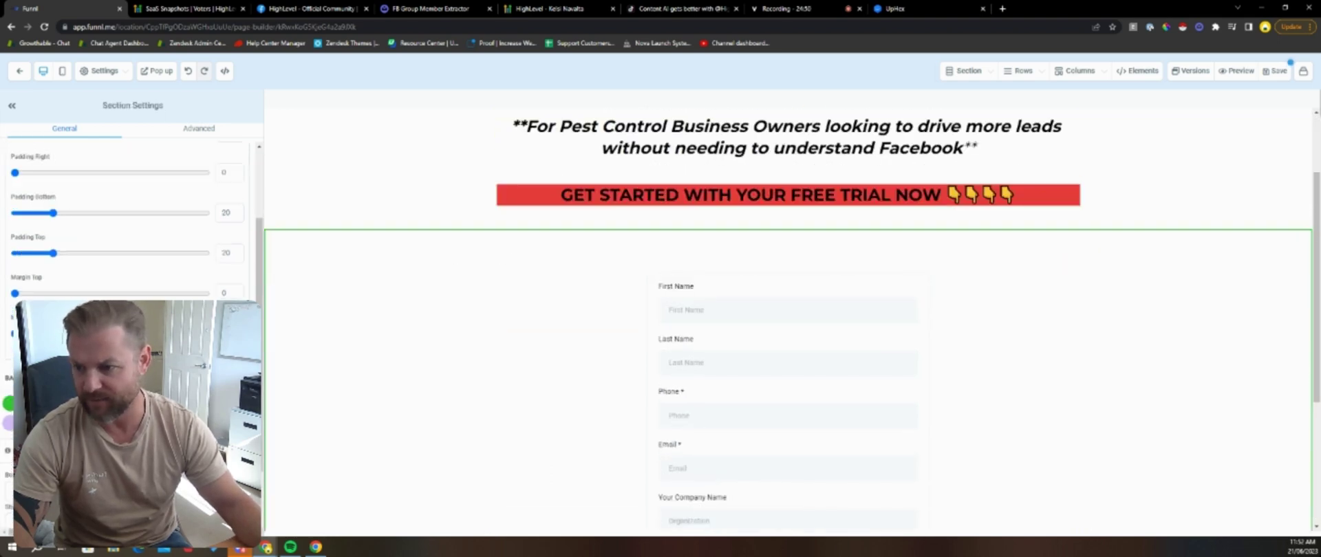
{"action": "left_click", "coordinate": [124, 404]}
{"action": "scroll", "coordinate": [371, 203], "scroll_direction": "down", "scroll_amount": 5}
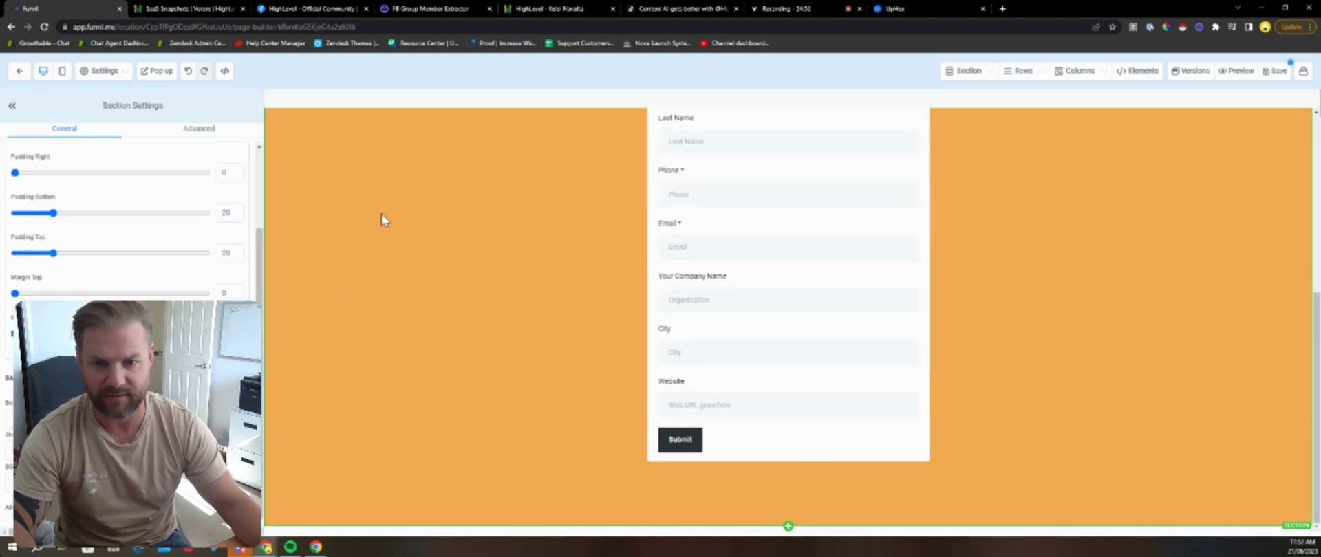
{"action": "scroll", "coordinate": [385, 212], "scroll_direction": "up", "scroll_amount": 6}
{"action": "left_click", "coordinate": [1275, 71]}
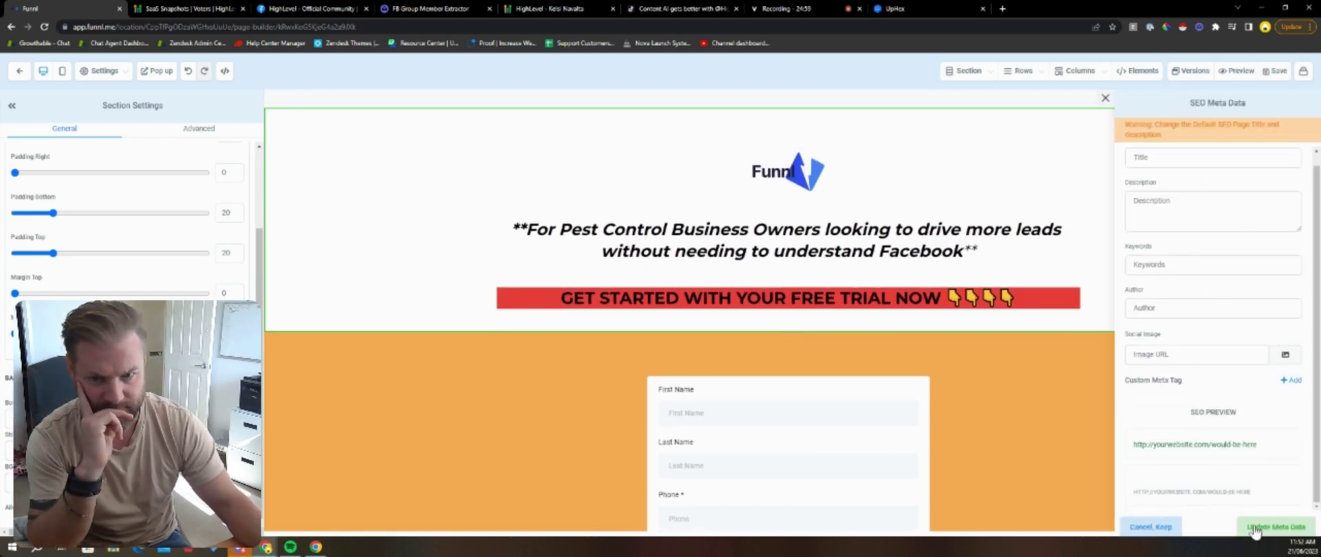
Step: Close the SEO Meta Data panel and save the confirmation page again
{"action": "left_click", "coordinate": [1105, 98]}
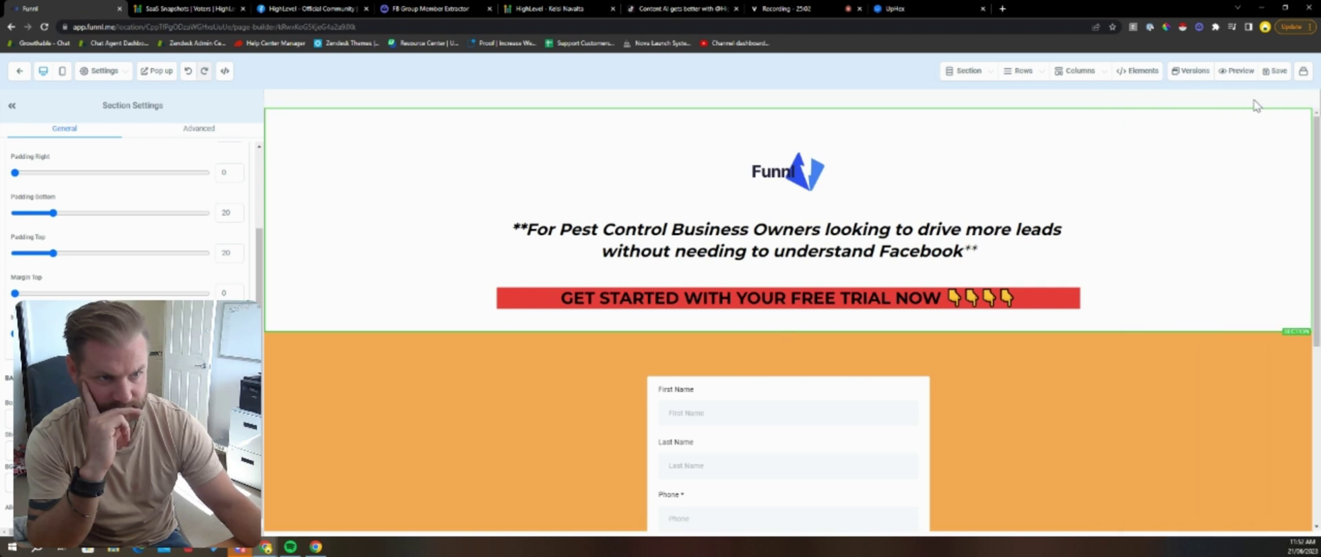
{"action": "scroll", "coordinate": [893, 315], "scroll_direction": "down", "scroll_amount": 5}
{"action": "left_click", "coordinate": [893, 316]}
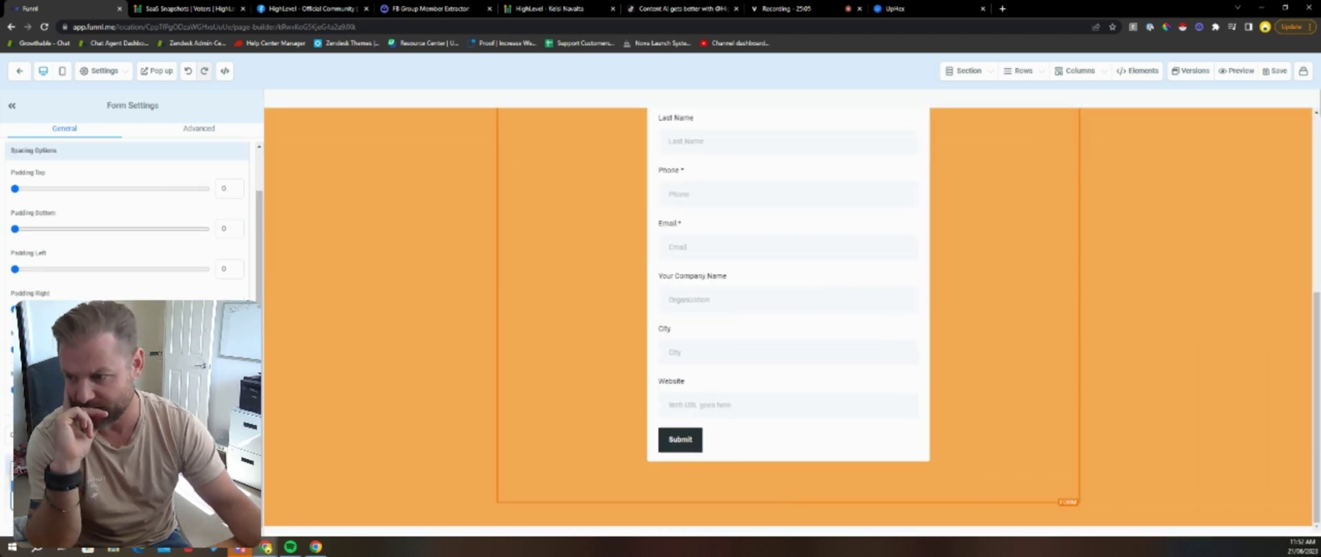
{"action": "scroll", "coordinate": [47, 218], "scroll_direction": "up", "scroll_amount": 1}
{"action": "scroll", "coordinate": [952, 124], "scroll_direction": "up", "scroll_amount": 5}
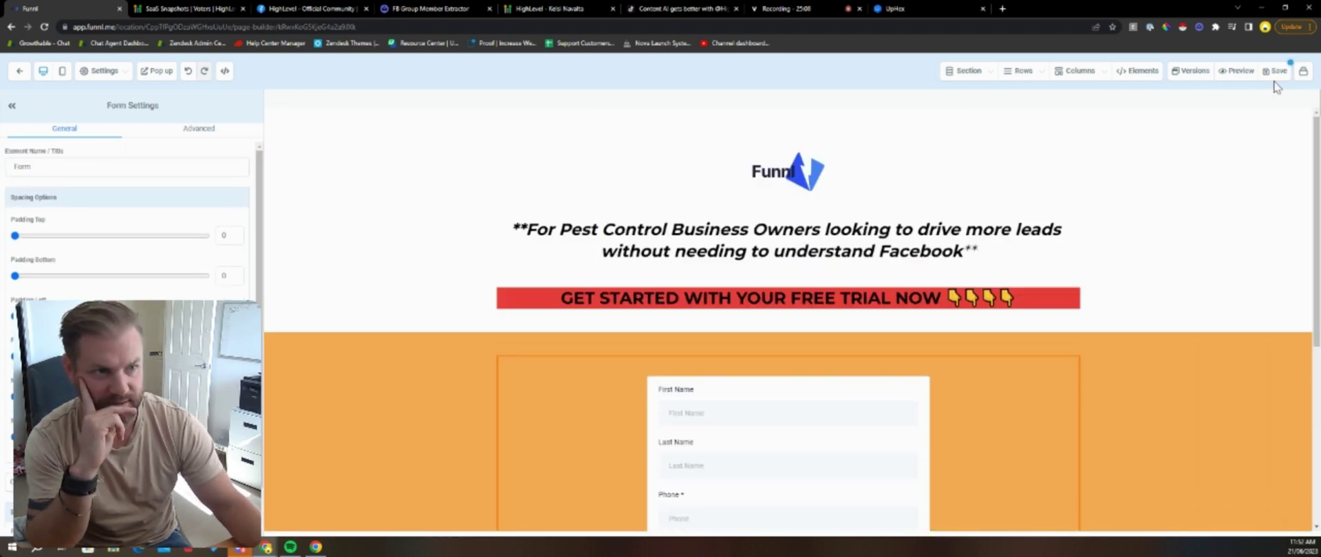
{"action": "left_click", "coordinate": [1276, 73]}
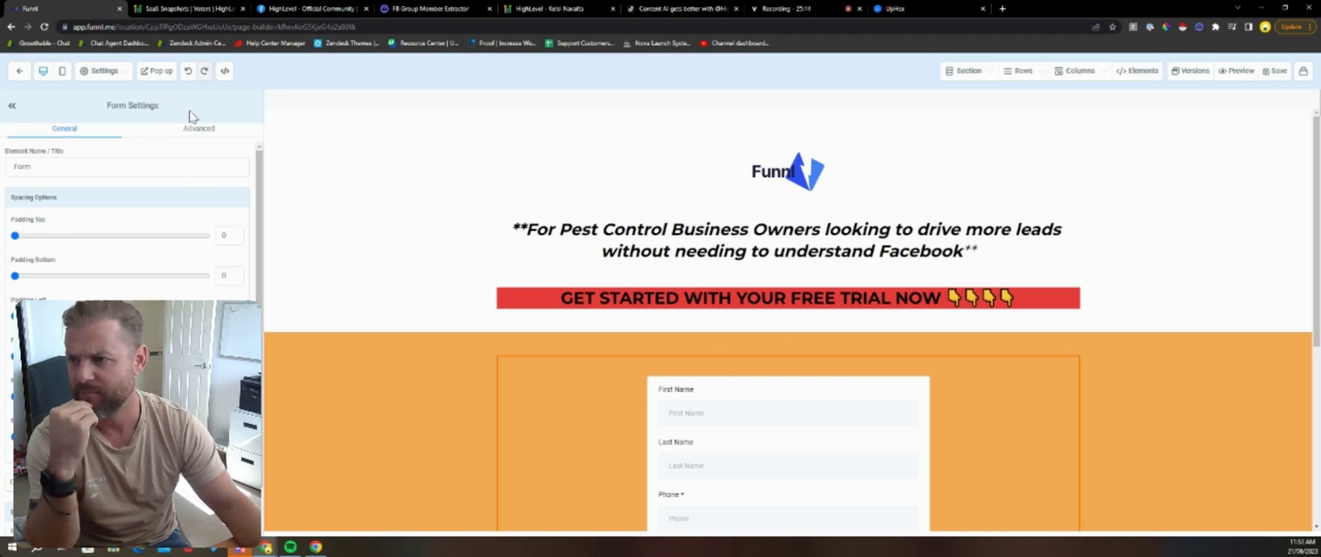
Step: Open the confirmation page's popup editor from the top toolbar
{"action": "left_click", "coordinate": [112, 73]}
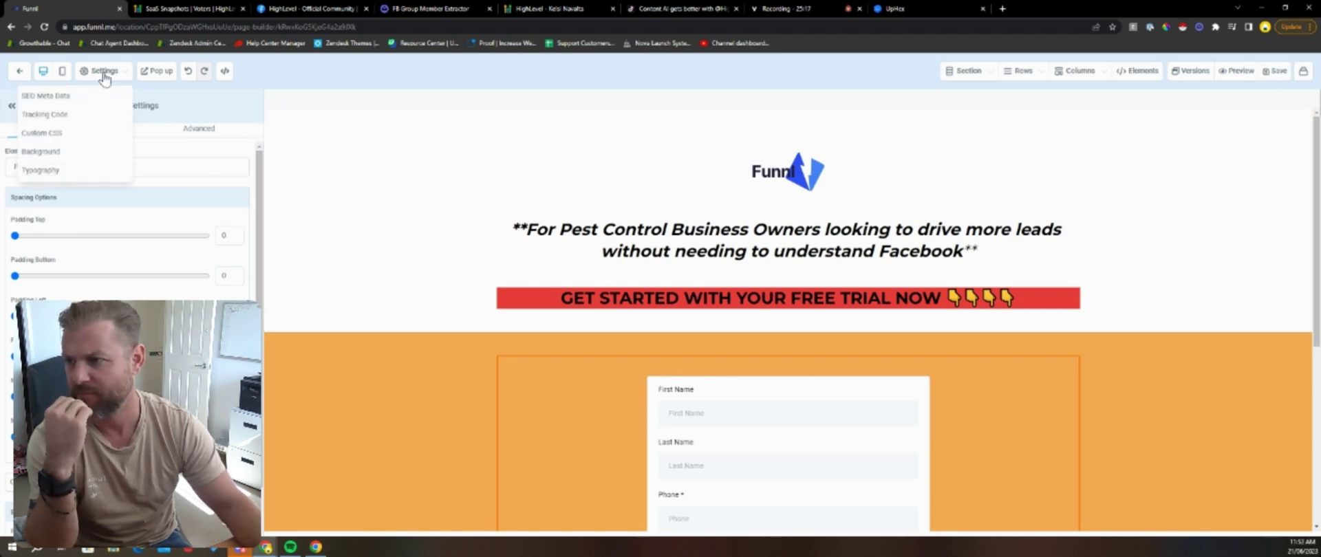
{"action": "left_click", "coordinate": [104, 74]}
{"action": "left_click", "coordinate": [105, 76]}
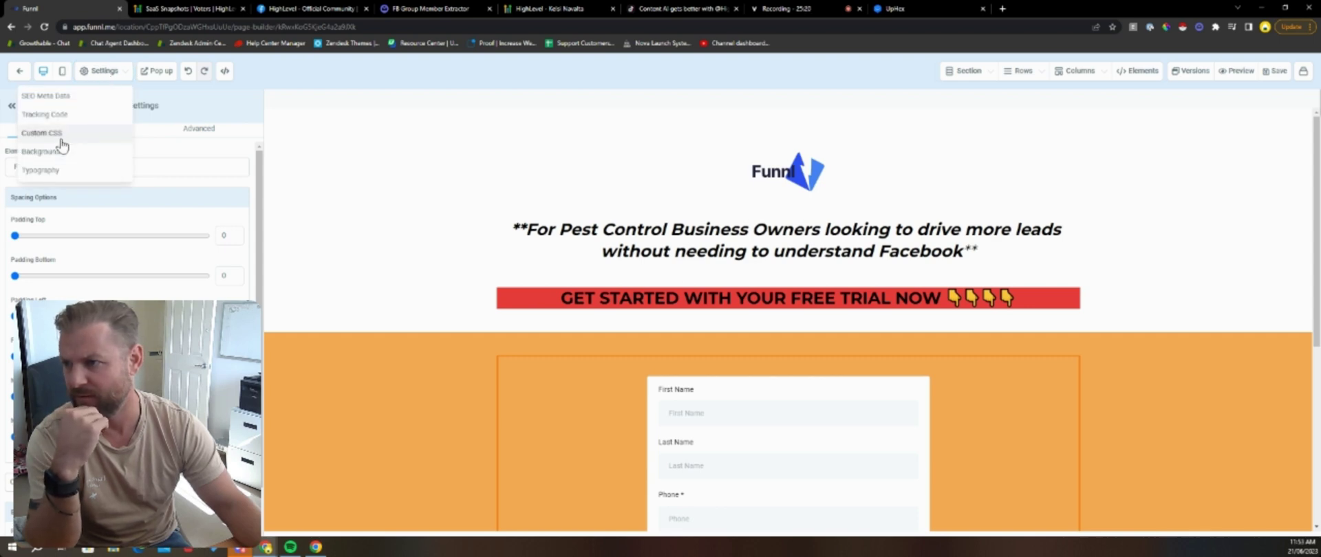
{"action": "left_click", "coordinate": [156, 72]}
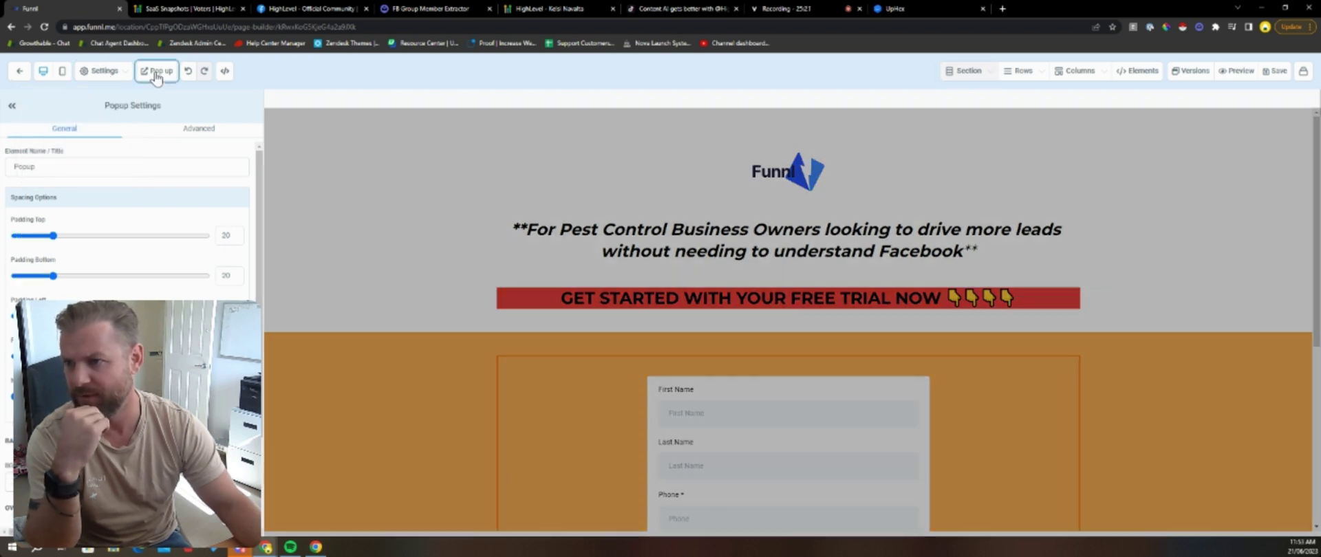